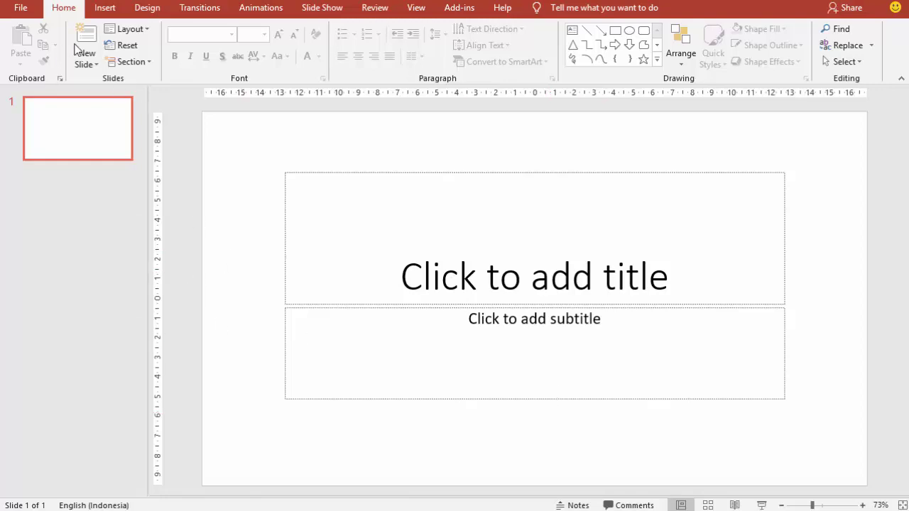
# Delete slide 1's title placeholder and then its subtitle placeholder.
pyautogui.click(338, 171)
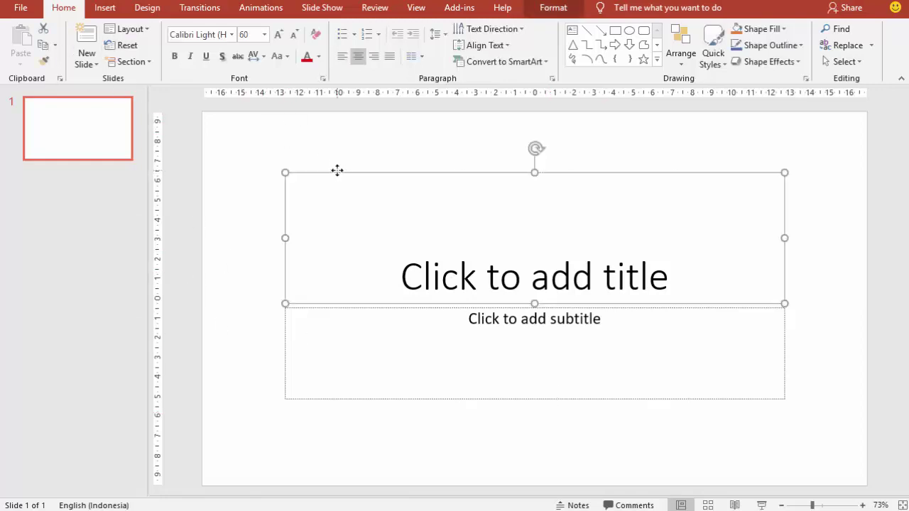
pyautogui.press('Delete')
pyautogui.click(410, 307)
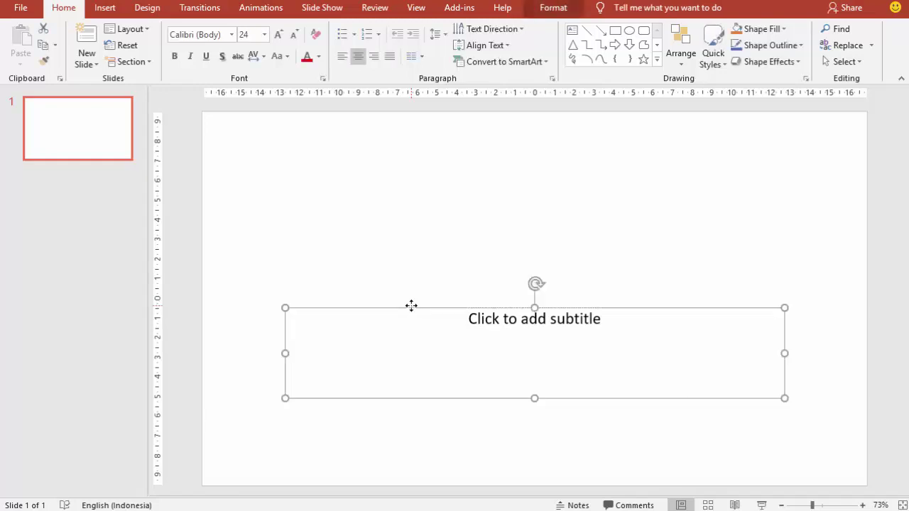
pyautogui.press('Delete')
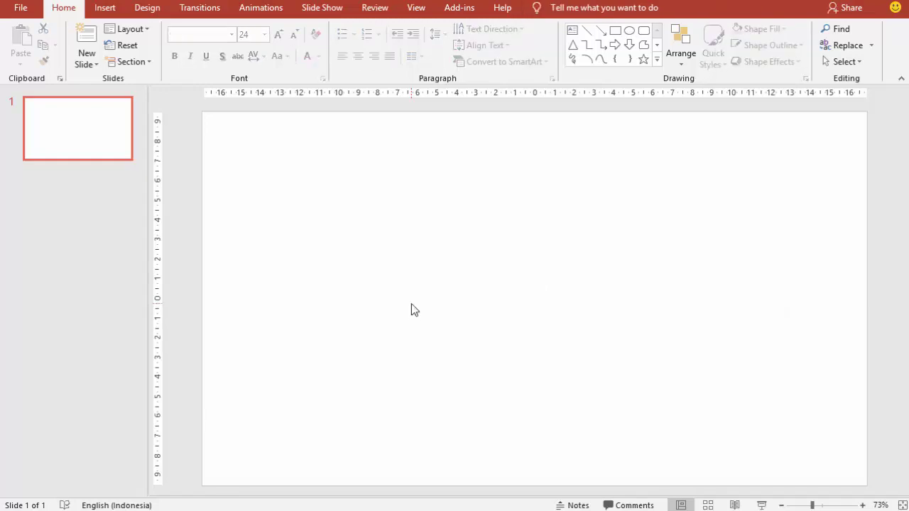
pyautogui.keyDown('ctrl'); pyautogui.scroll(-1, 377, 267); pyautogui.keyUp('ctrl')
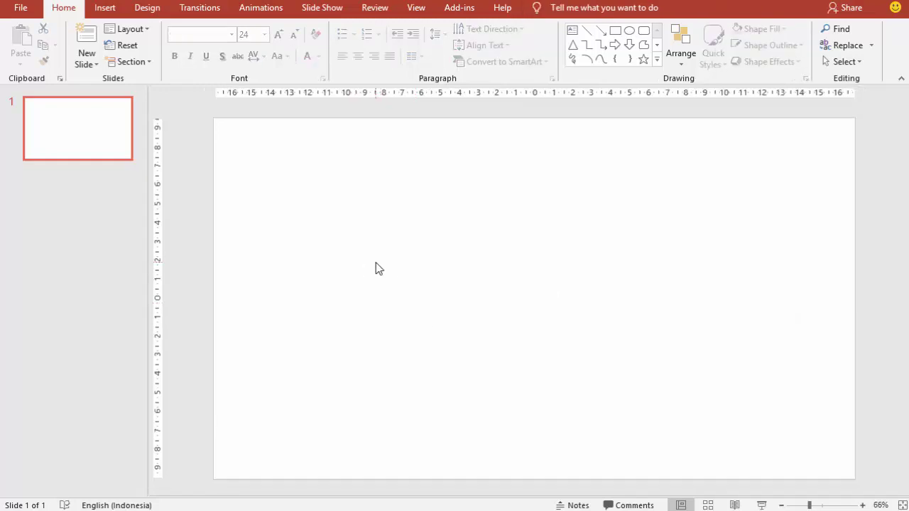
pyautogui.keyDown('ctrl'); pyautogui.scroll(-2, 377, 268); pyautogui.keyUp('ctrl')
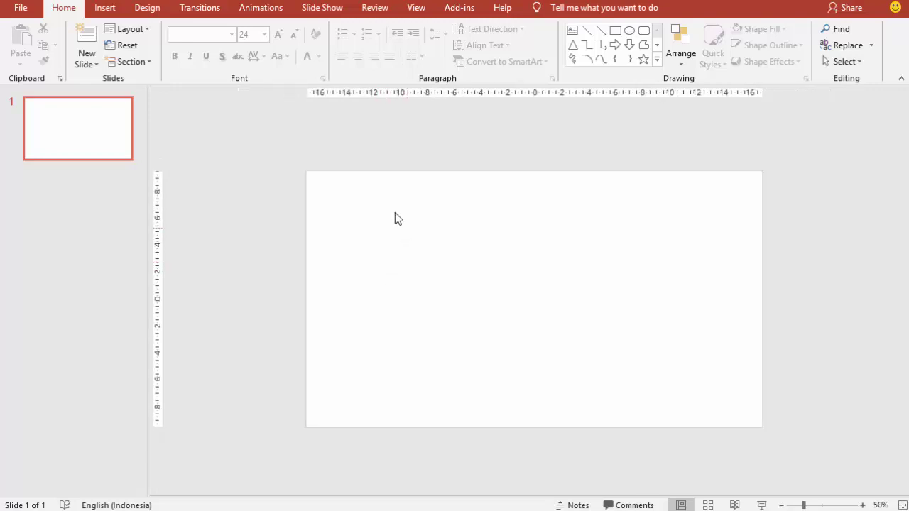
# Draw a parallelogram over the slide's left part and flip it horizontally.
pyautogui.click(104, 8)
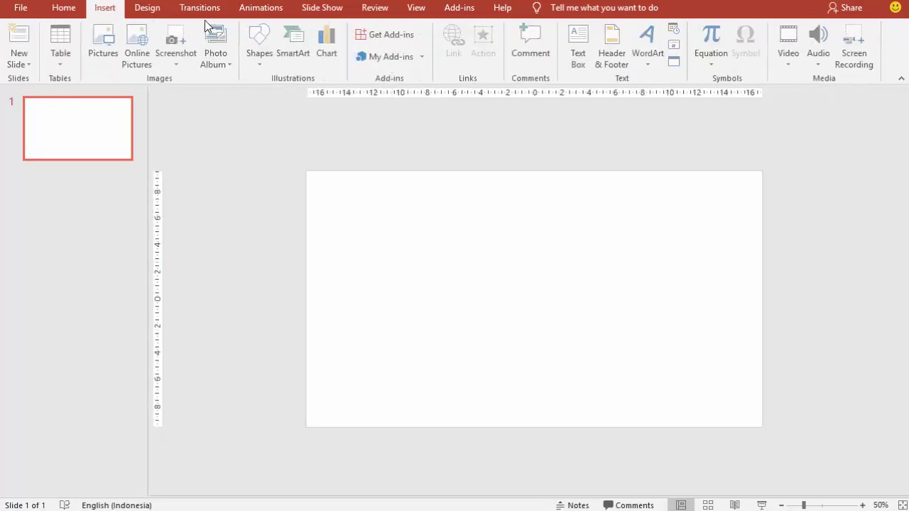
pyautogui.click(263, 54)
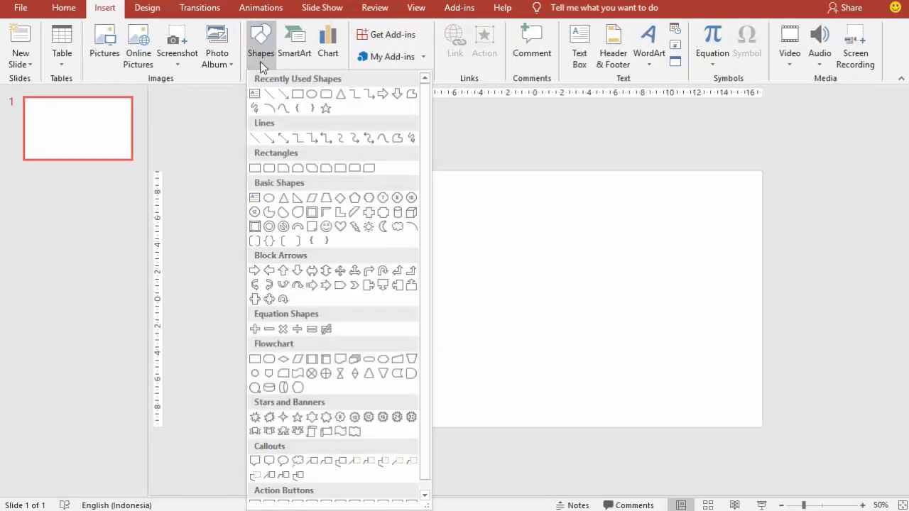
pyautogui.click(312, 198)
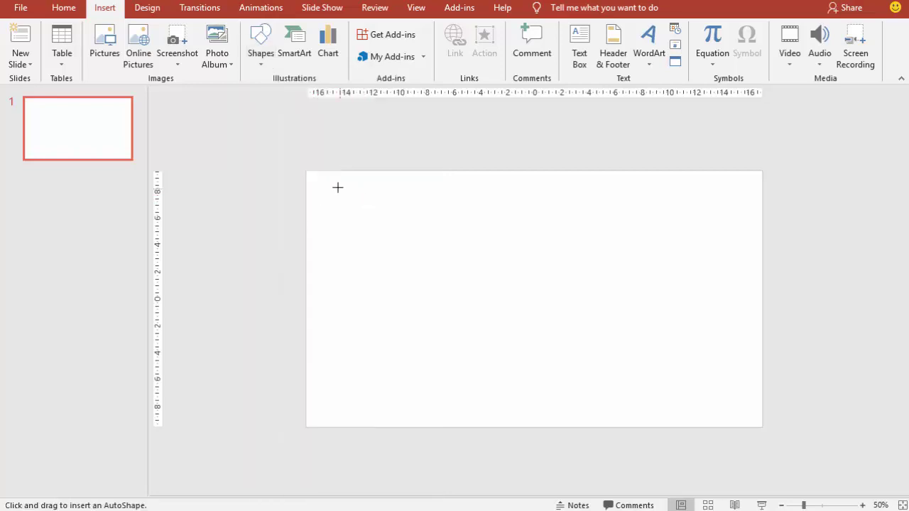
pyautogui.moveTo(301, 170)
pyautogui.mouseDown()
pyautogui.moveTo(448, 344)
pyautogui.moveTo(477, 427)
pyautogui.mouseUp()
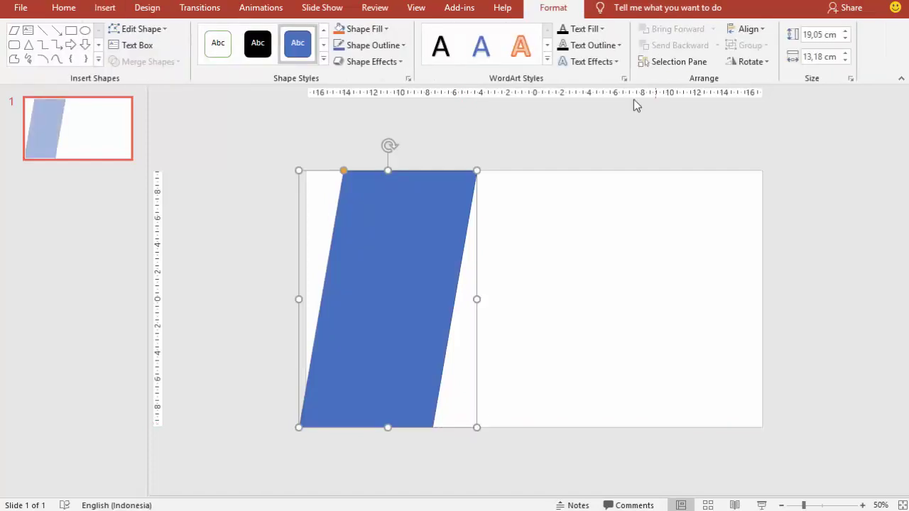
pyautogui.click(747, 62)
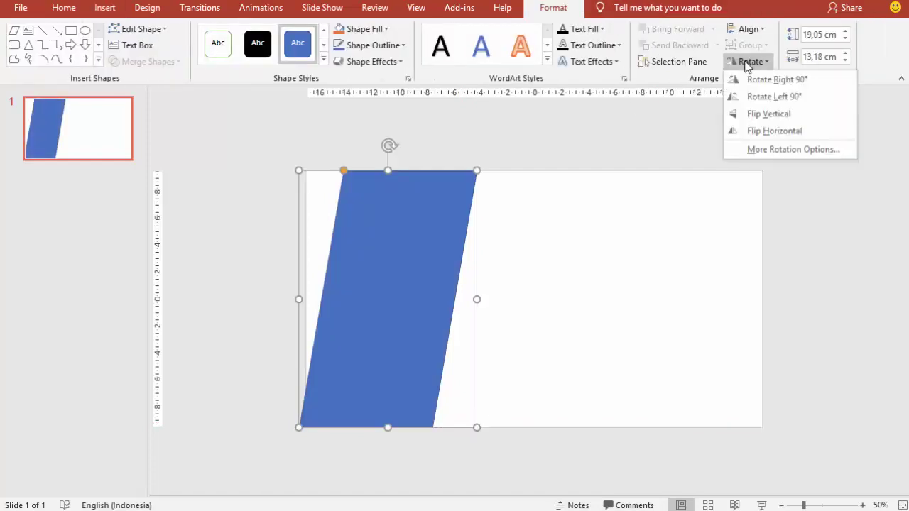
pyautogui.click(760, 131)
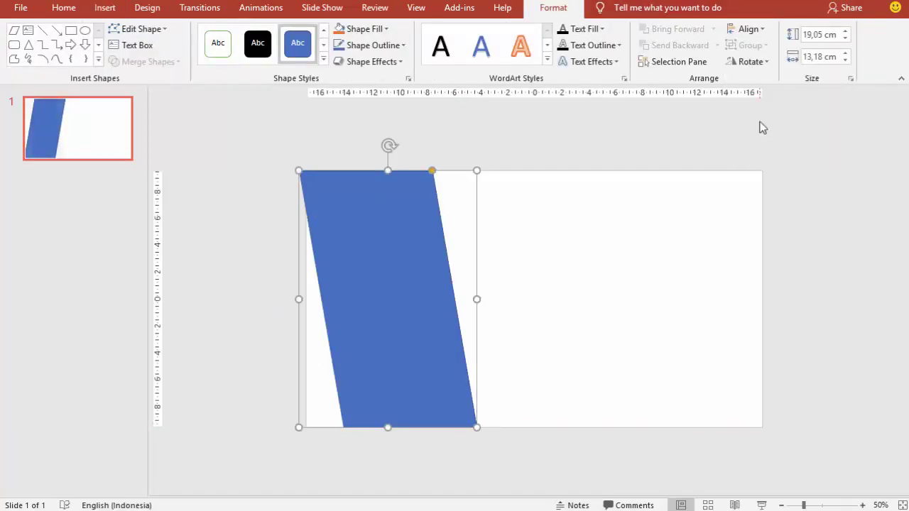
# Adjust the slant and size, align it to the left edge, and place a copy beside it.
pyautogui.moveTo(432, 171); pyautogui.dragTo(413, 174)
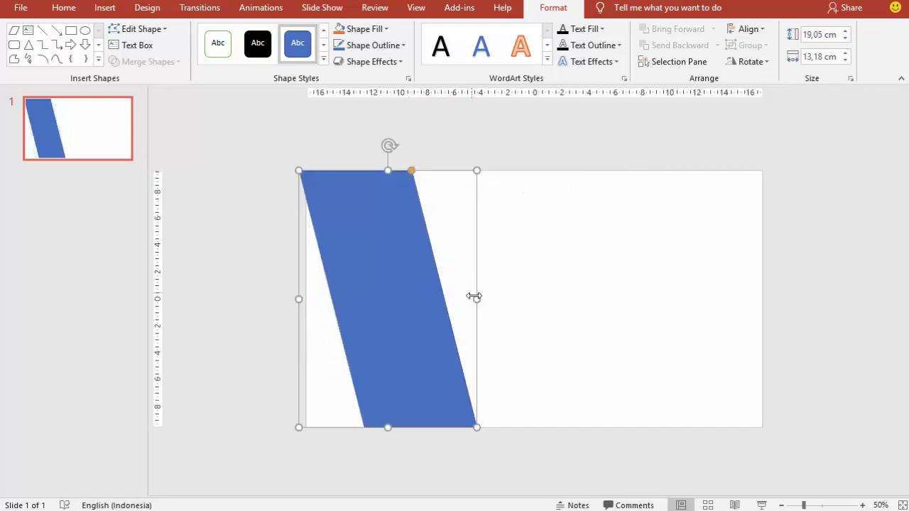
pyautogui.moveTo(475, 298); pyautogui.dragTo(504, 298)
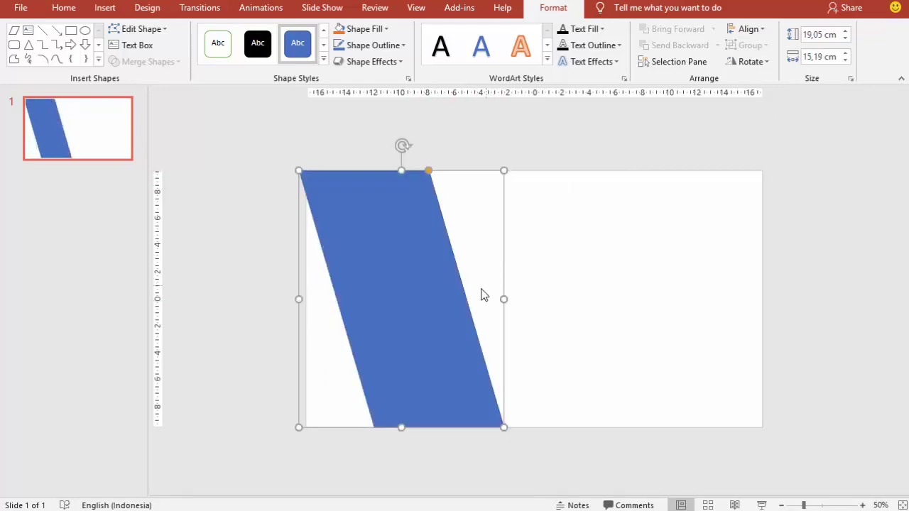
pyautogui.moveTo(402, 429); pyautogui.dragTo(403, 401)
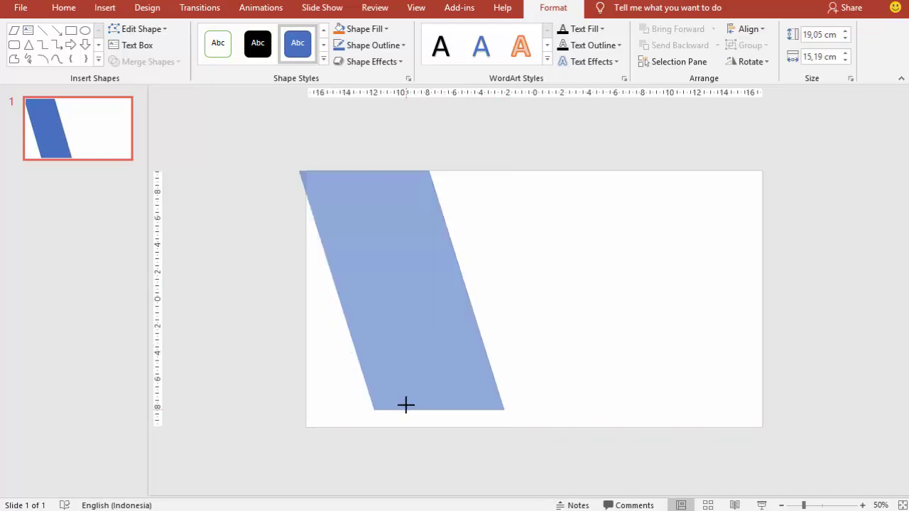
pyautogui.moveTo(400, 358); pyautogui.dragTo(392, 357)
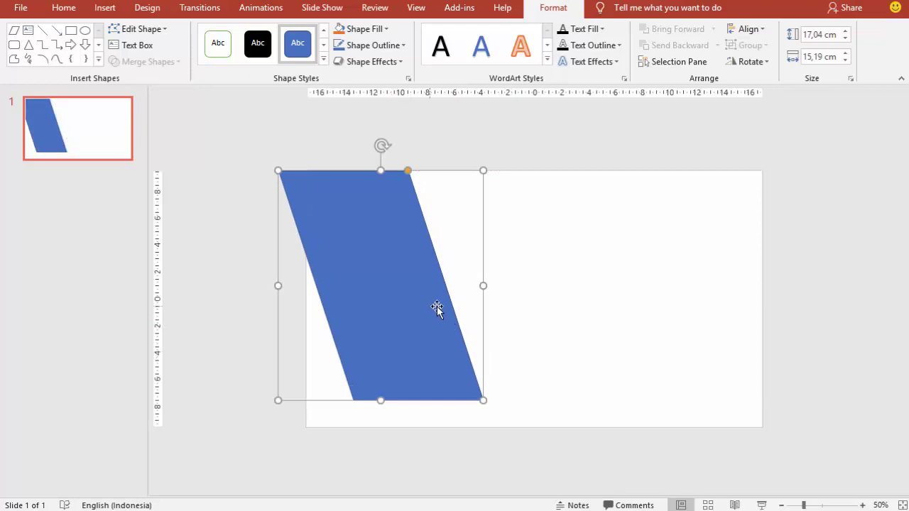
pyautogui.moveTo(420, 302); pyautogui.dragTo(539, 290)
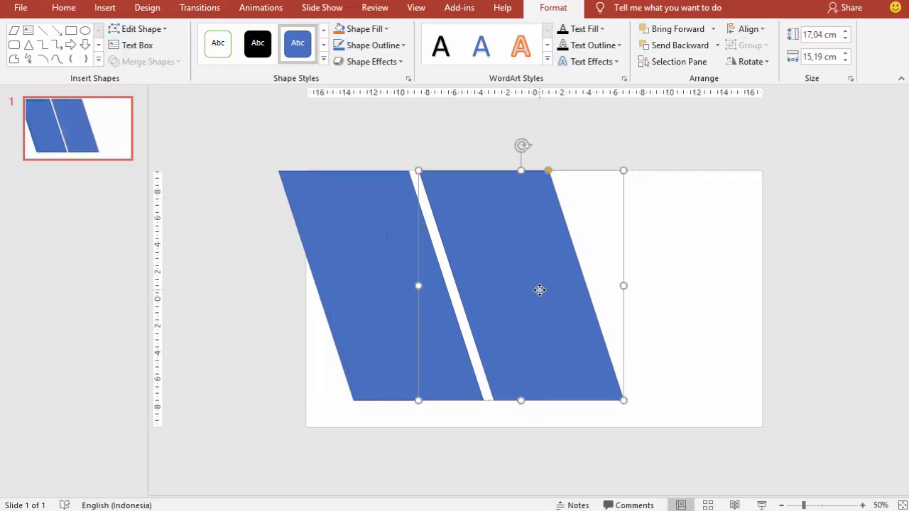
# Duplicate a third parallelogram with Ctrl+D and narrow all three together.
pyautogui.hotkey('ctrl', 'd')
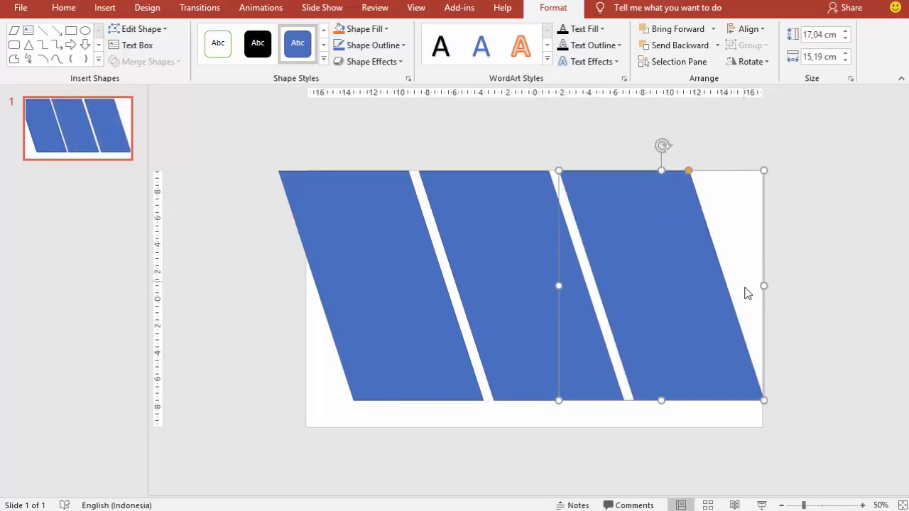
pyautogui.keyDown('shift'); pyautogui.click(484, 273); pyautogui.keyUp('shift')
pyautogui.keyDown('shift'); pyautogui.click(362, 268); pyautogui.keyUp('shift')
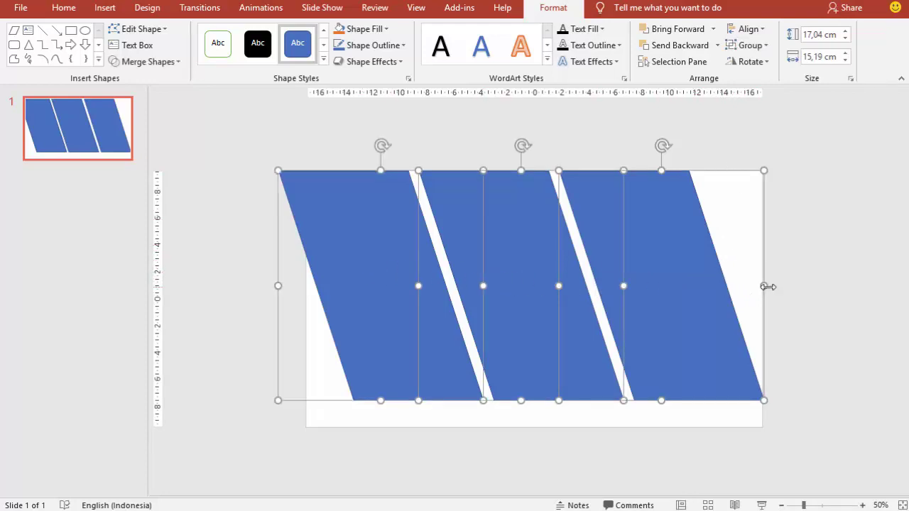
pyautogui.moveTo(768, 286); pyautogui.dragTo(737, 286)
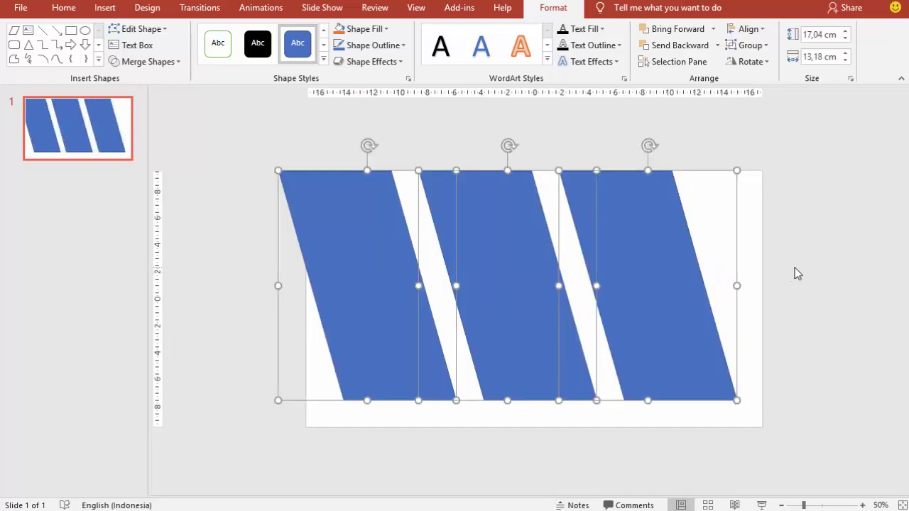
pyautogui.click(795, 267)
# Shift the three parallelograms left and nudge them into even spacing with thin gaps.
pyautogui.moveTo(499, 239); pyautogui.dragTo(478, 236)
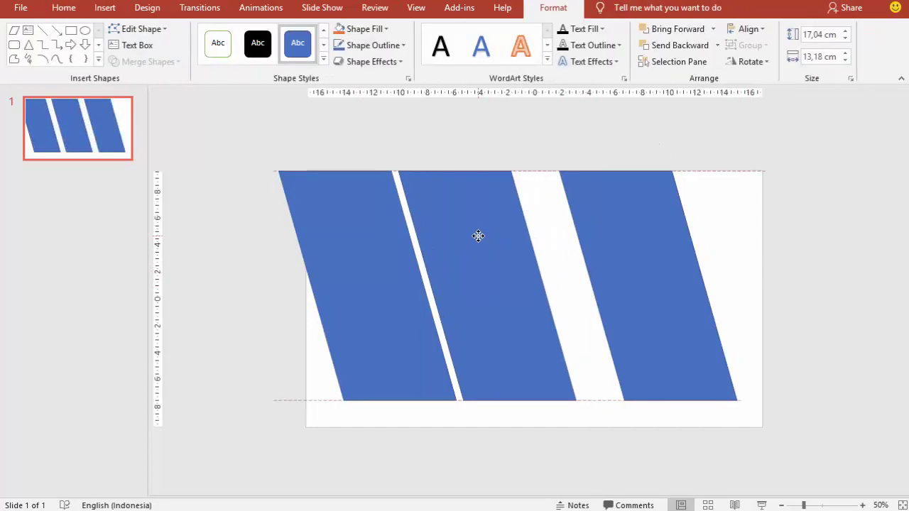
pyautogui.moveTo(628, 234); pyautogui.dragTo(608, 233)
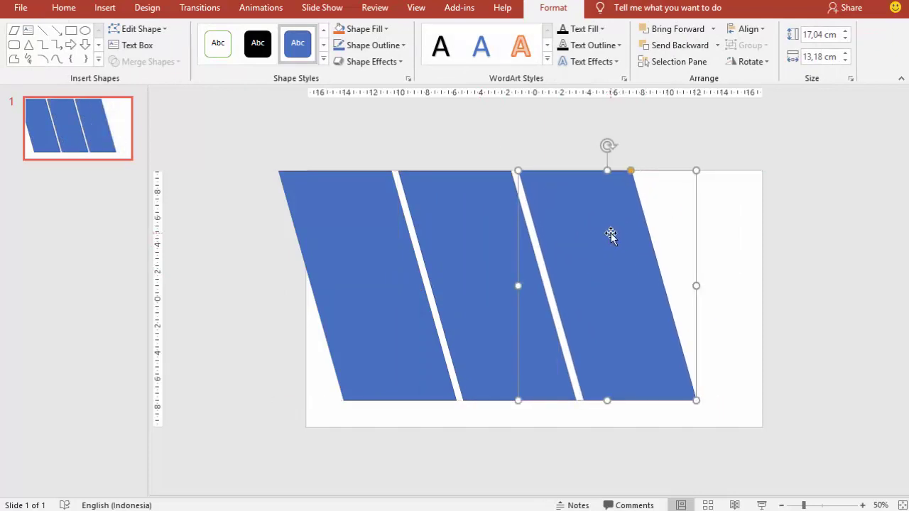
pyautogui.keyDown('shift'); pyautogui.click(454, 242); pyautogui.keyUp('shift')
pyautogui.keyDown('shift'); pyautogui.click(360, 242); pyautogui.keyUp('shift')
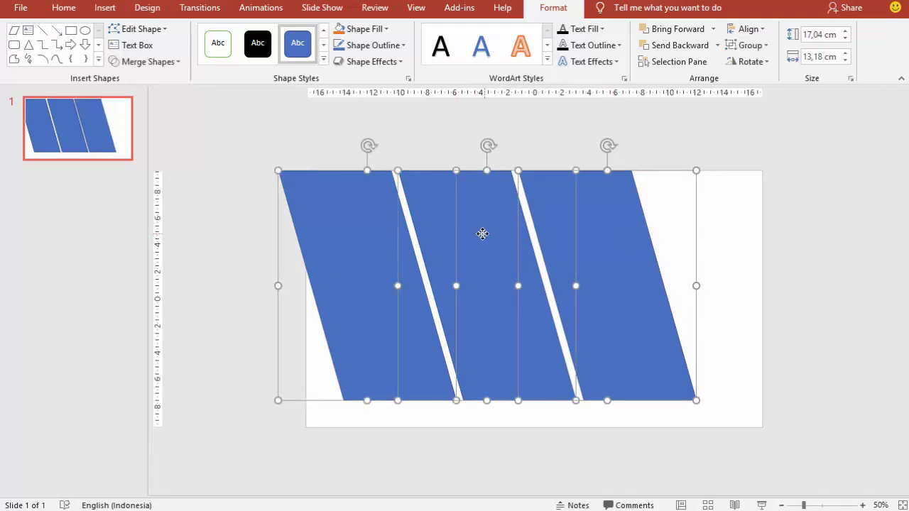
pyautogui.moveTo(476, 237); pyautogui.dragTo(465, 235)
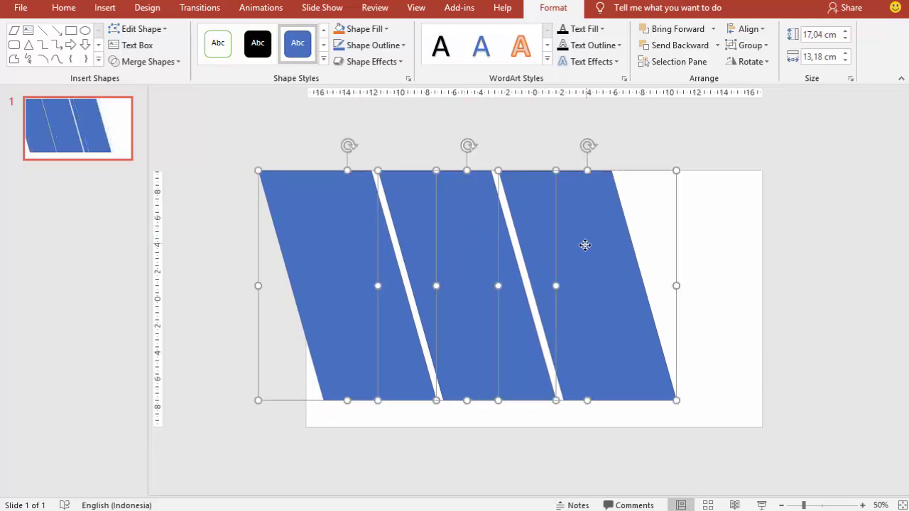
pyautogui.moveTo(584, 243); pyautogui.dragTo(582, 244)
pyautogui.click(777, 252)
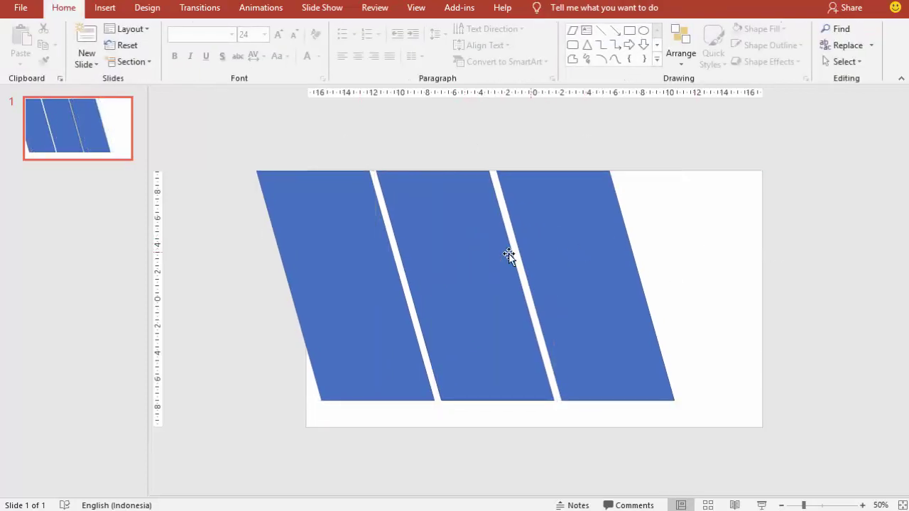
pyautogui.moveTo(457, 250); pyautogui.dragTo(453, 249)
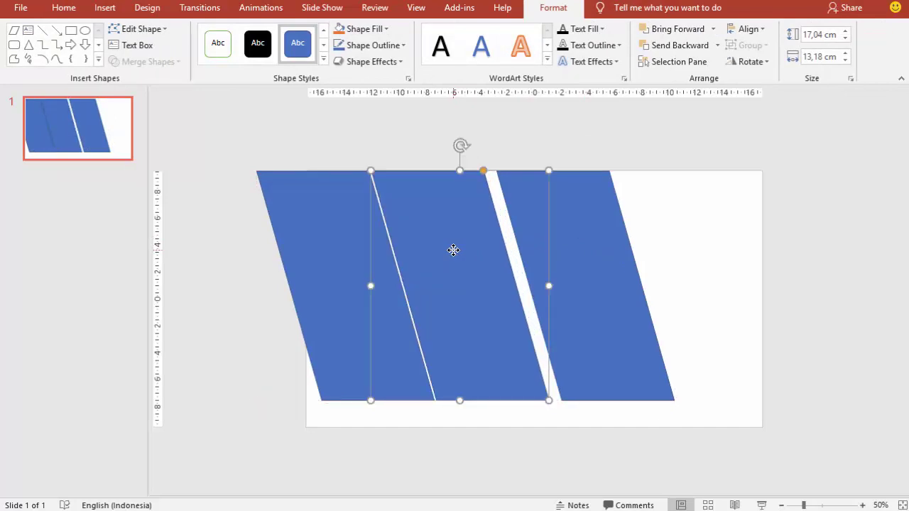
pyautogui.press('Right')
pyautogui.press('Right')
pyautogui.press('Right')
pyautogui.click(586, 249)
pyautogui.press('Left')
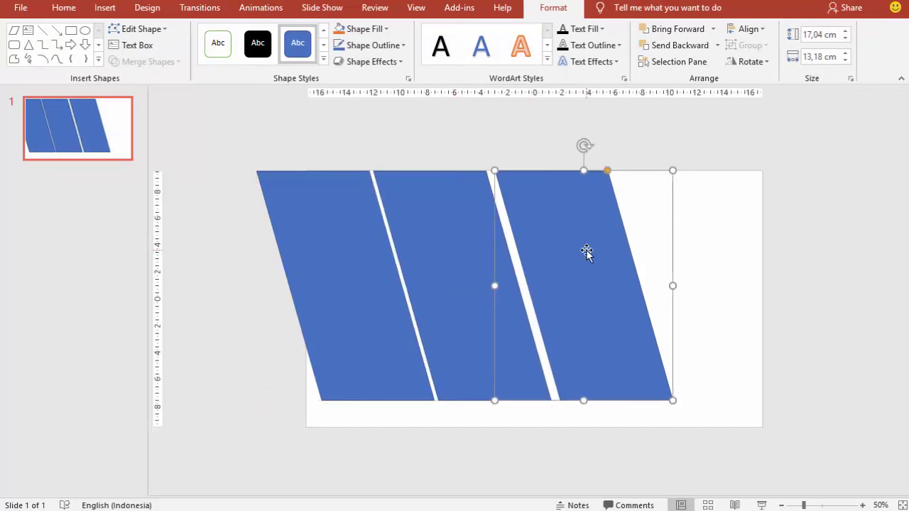
pyautogui.press('Left')
pyautogui.press('Left')
pyautogui.press('Left')
pyautogui.press('Left')
pyautogui.press('Left')
pyautogui.press('Left')
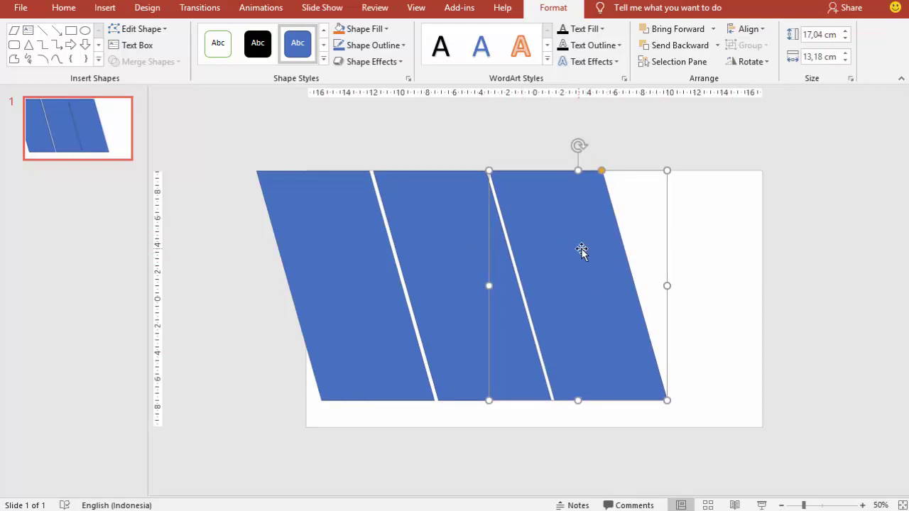
# Set No line on the right, middle and left parallelograms in Format Shape.
pyautogui.rightClick(598, 295)
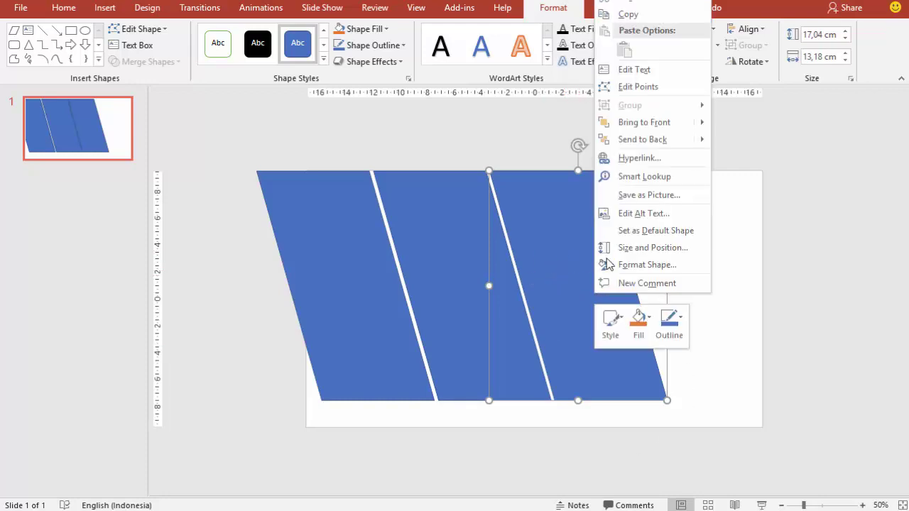
pyautogui.click(615, 266)
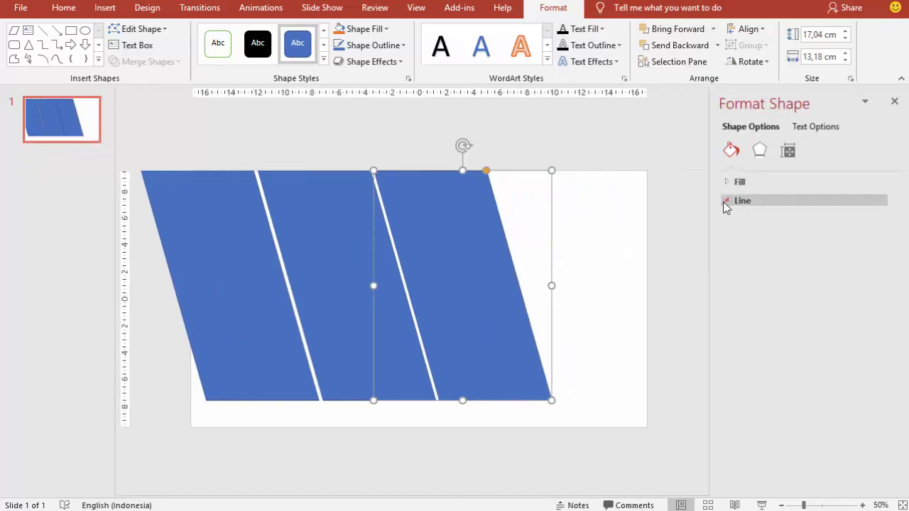
pyautogui.click(724, 202)
pyautogui.click(748, 224)
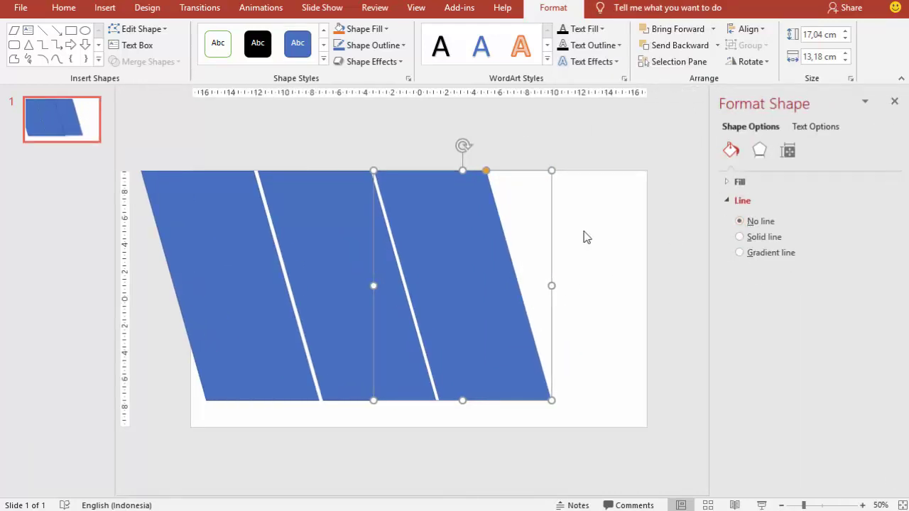
pyautogui.click(336, 217)
pyautogui.click(759, 236)
pyautogui.click(758, 223)
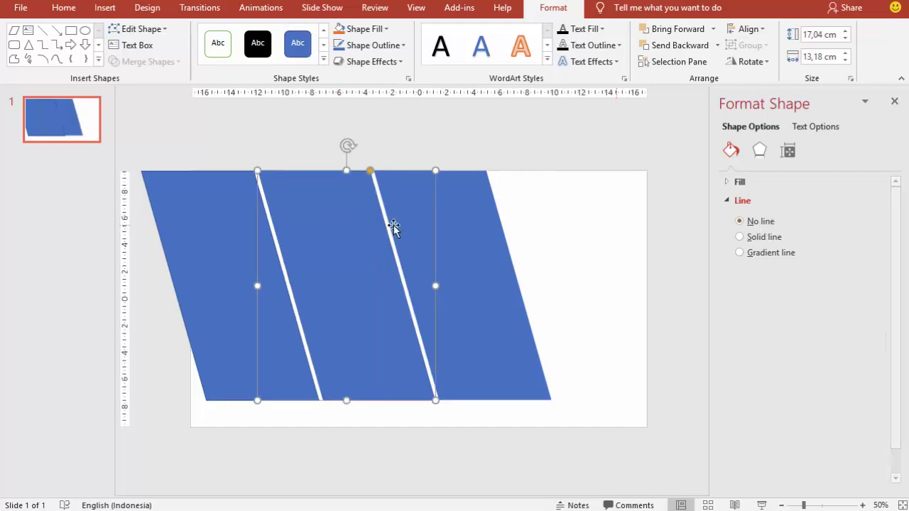
pyautogui.click(218, 219)
pyautogui.click(741, 222)
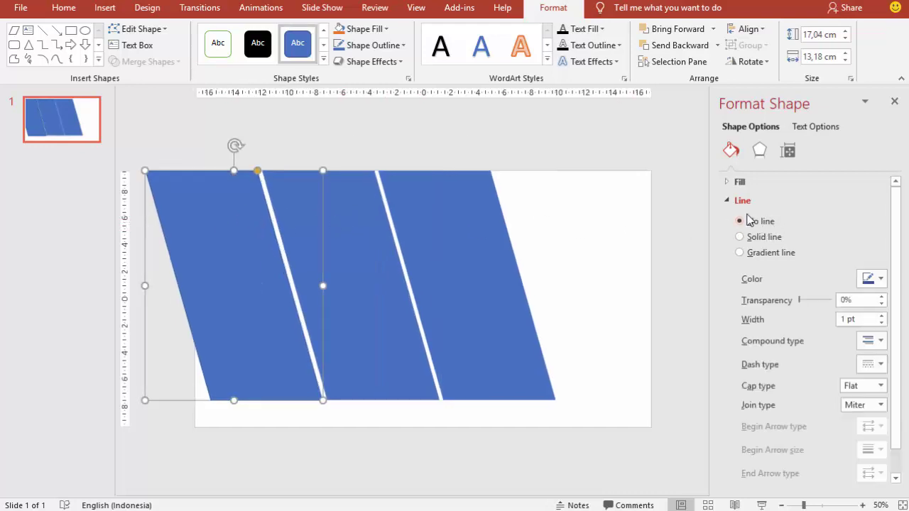
pyautogui.click(727, 201)
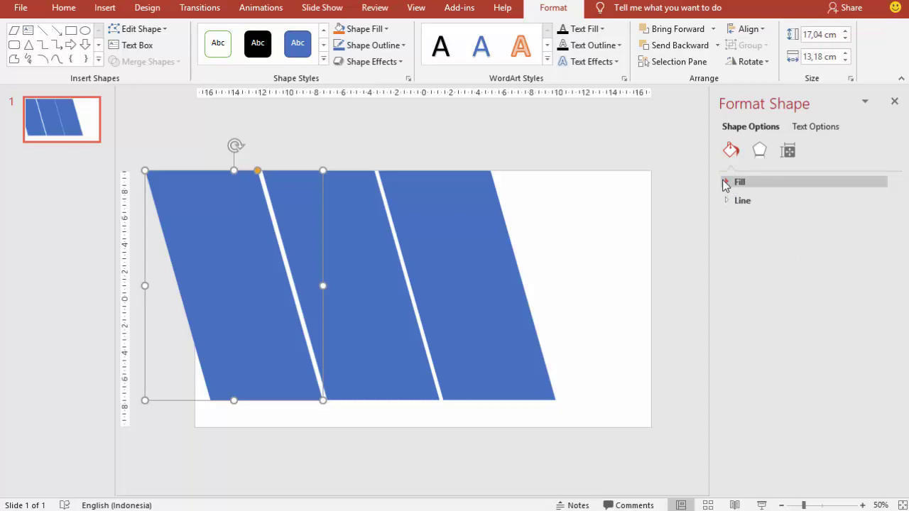
# Give the left parallelogram a picture or texture fill from a file.
pyautogui.click(729, 183)
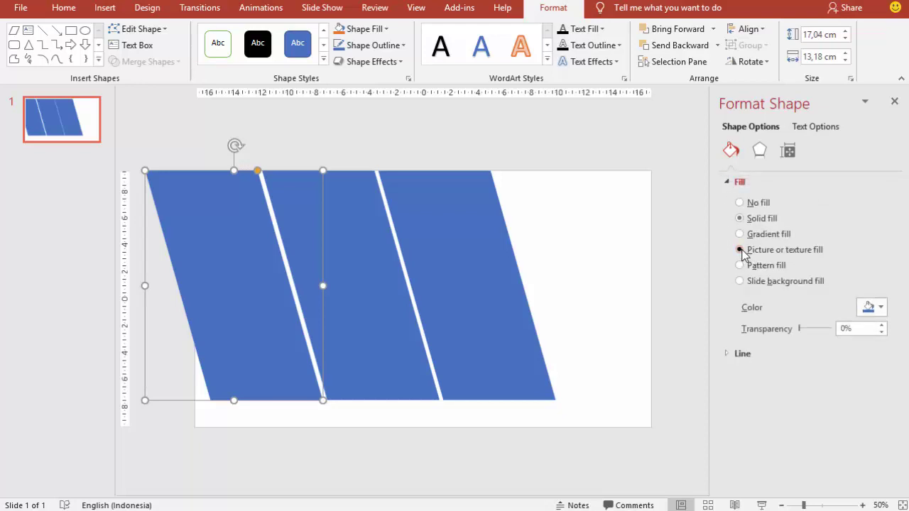
pyautogui.click(740, 249)
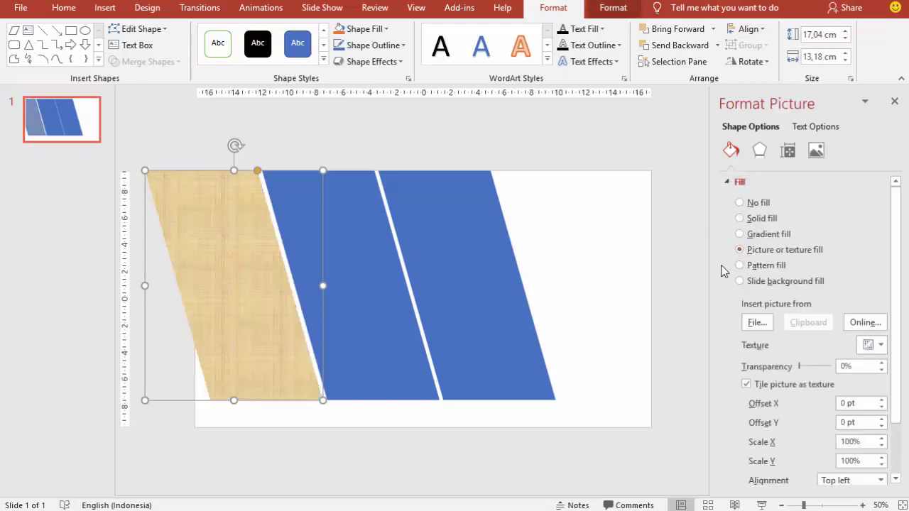
pyautogui.click(754, 323)
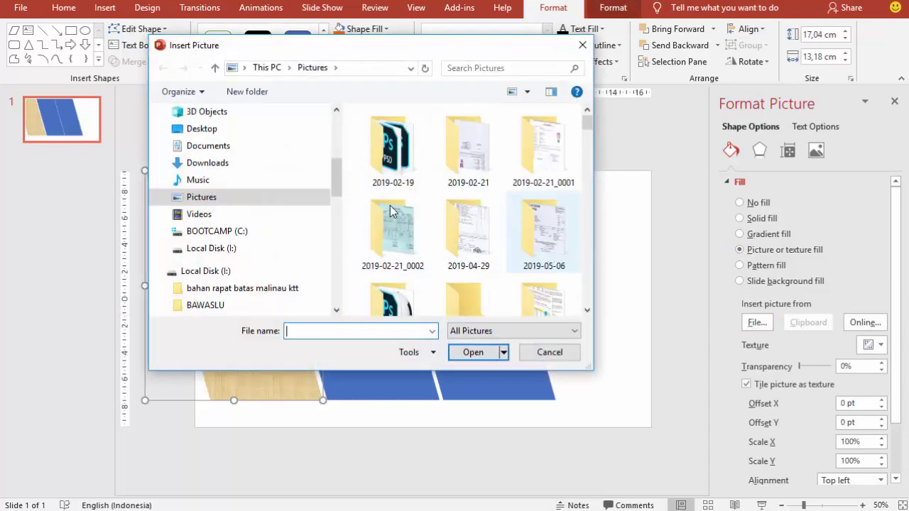
# Fill the left shape with IMAGE > FASHION photo adult-attractive-beautiful-1021693.
pyautogui.moveTo(338, 178); pyautogui.dragTo(337, 288)
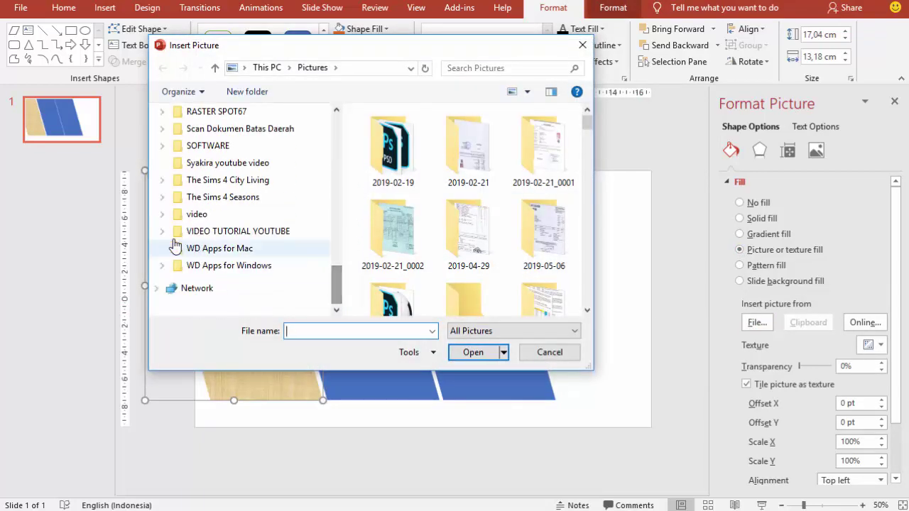
pyautogui.click(162, 232)
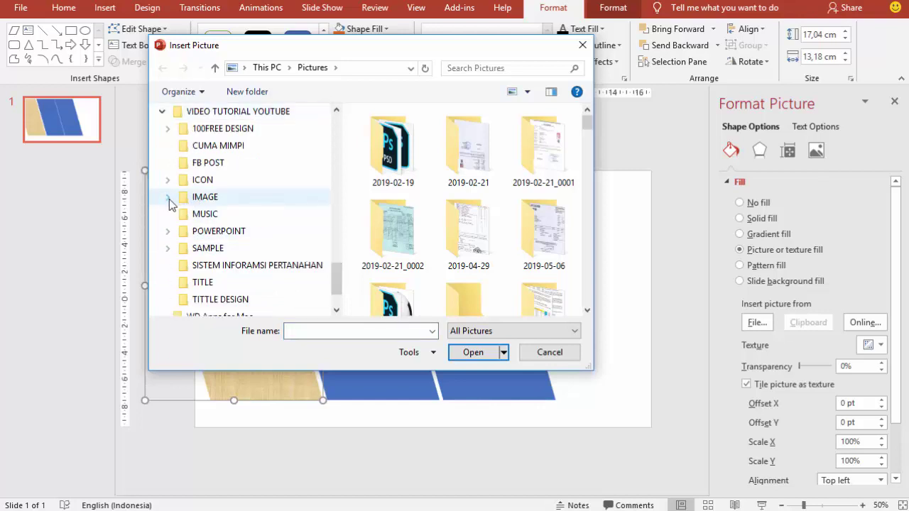
pyautogui.click(169, 197)
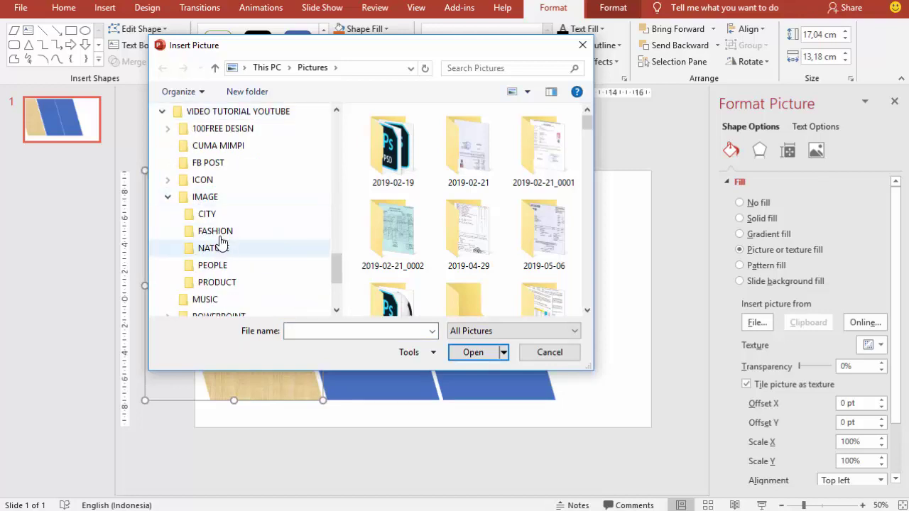
pyautogui.click(217, 232)
pyautogui.scroll(-1, 568, 230)
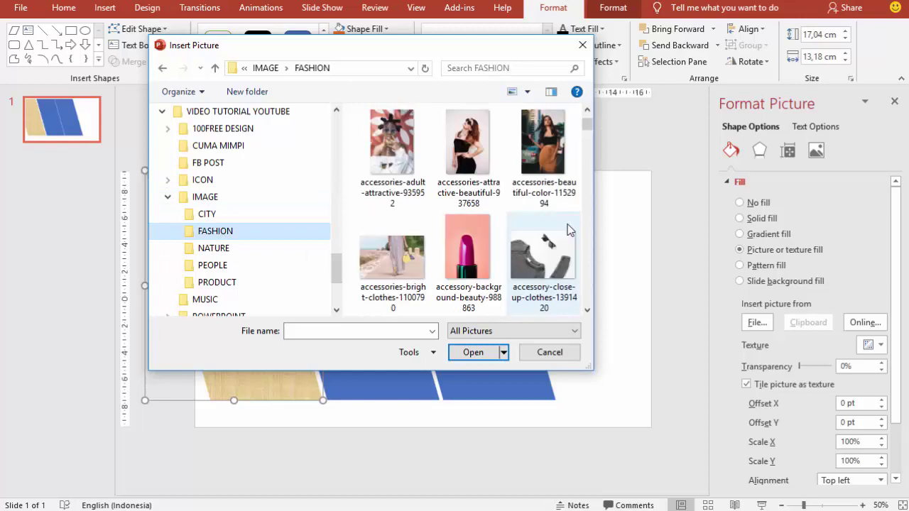
pyautogui.scroll(-2, 568, 229)
pyautogui.scroll(-2, 568, 230)
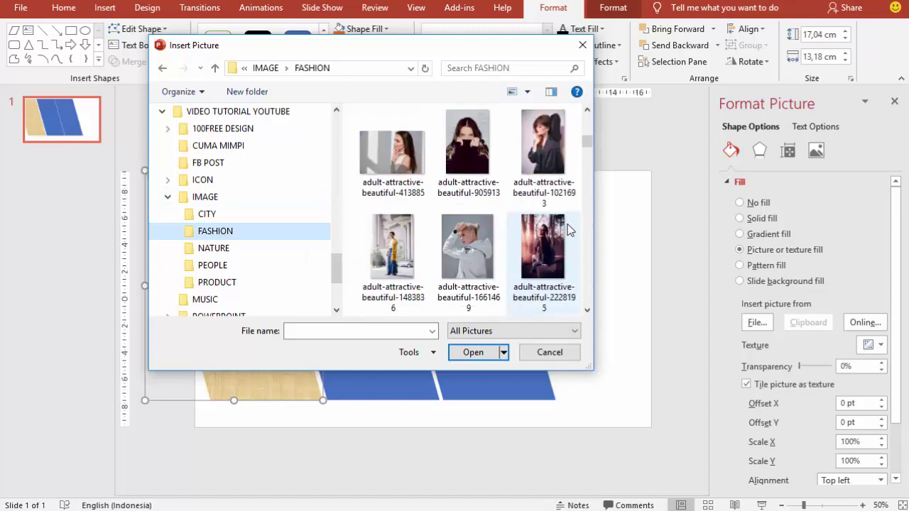
pyautogui.click(543, 193)
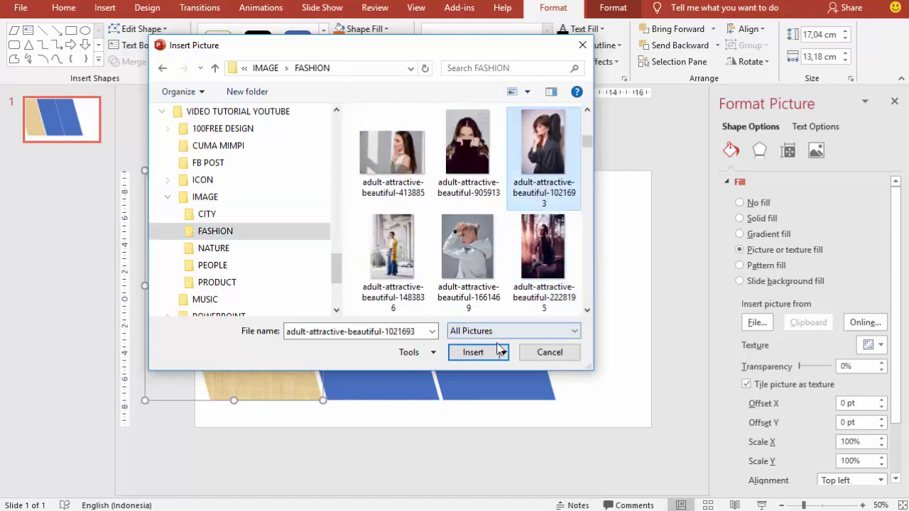
pyautogui.click(473, 352)
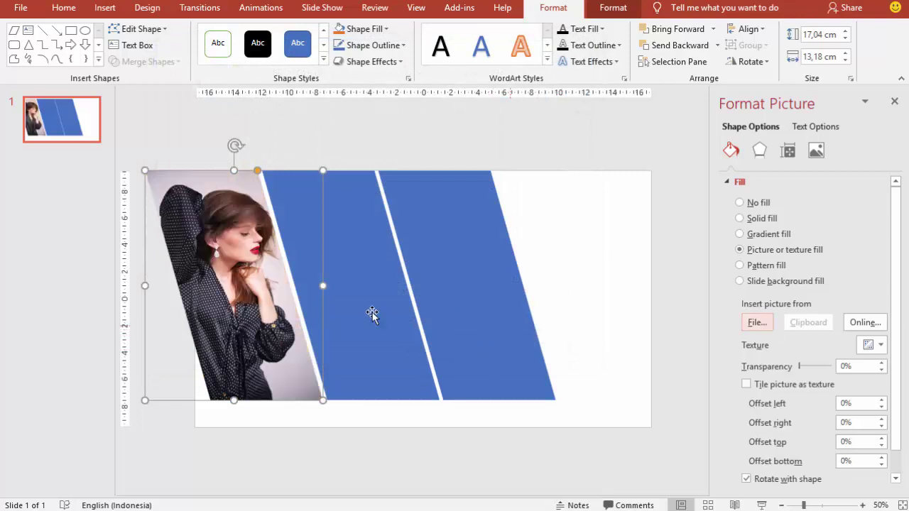
# Fill the middle shape with the attractive-beautiful-beauty-1937394 photo.
pyautogui.click(356, 288)
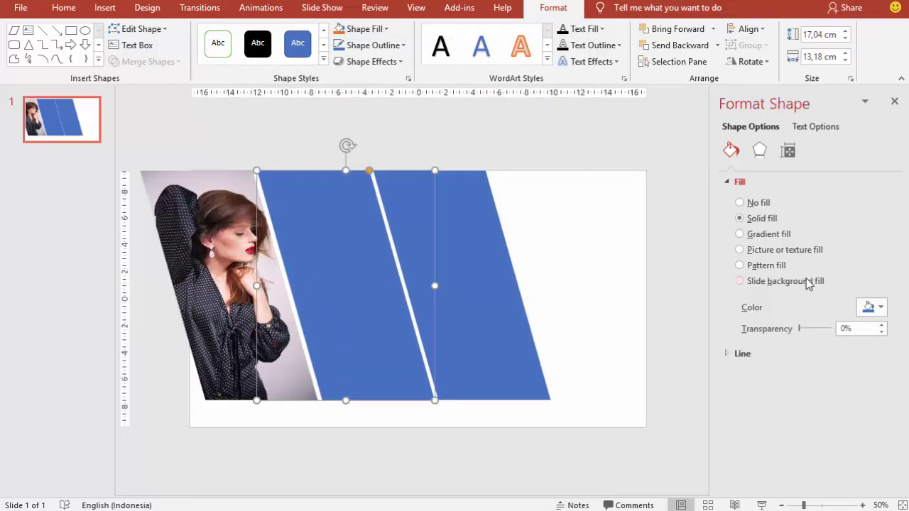
pyautogui.click(773, 253)
pyautogui.click(766, 324)
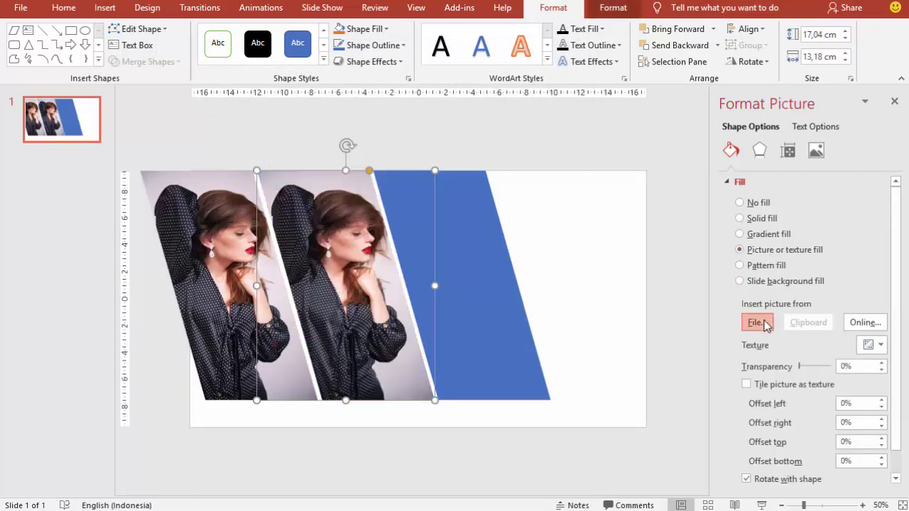
pyautogui.moveTo(588, 139); pyautogui.dragTo(590, 204)
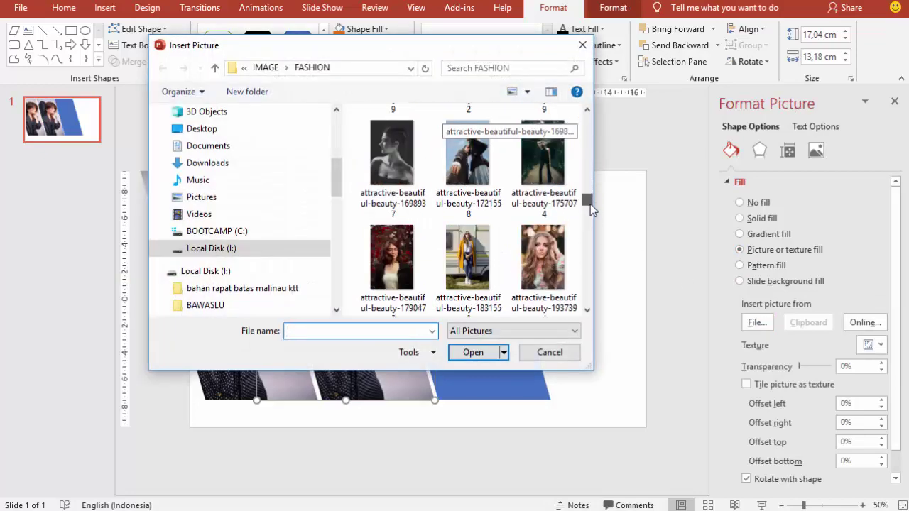
pyautogui.click(560, 199)
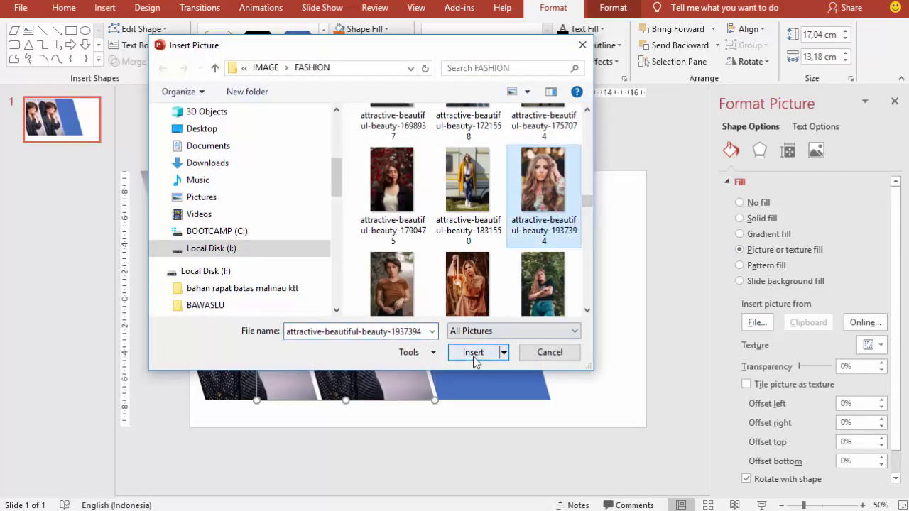
pyautogui.click(473, 352)
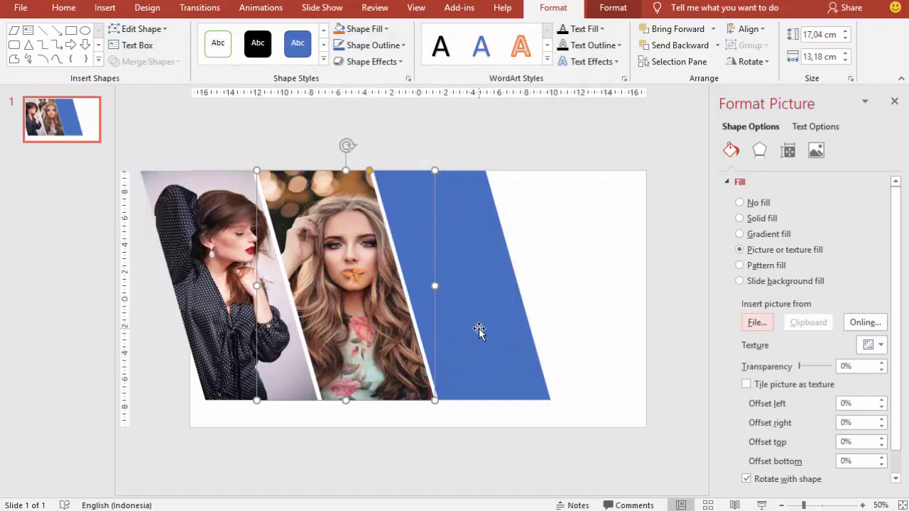
# Fill the right shape with the attractive-beautiful-beauty-884415 photo.
pyautogui.click(478, 328)
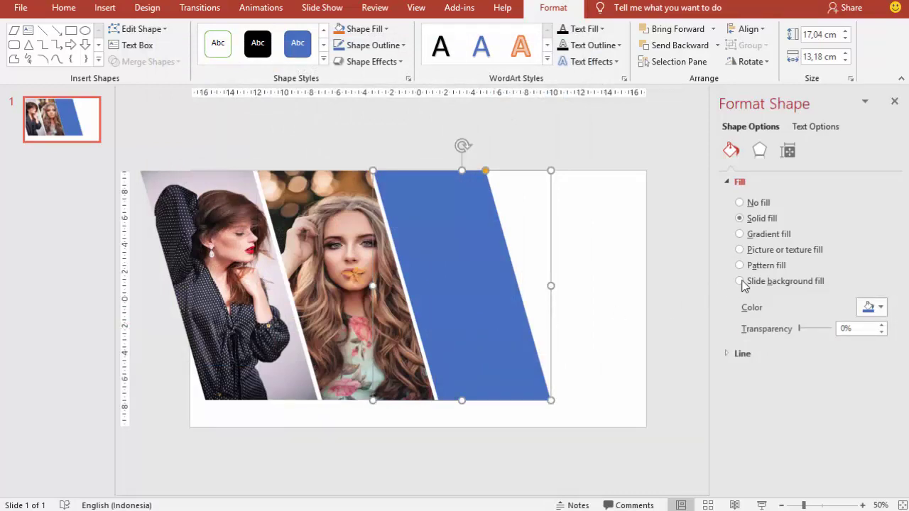
pyautogui.click(767, 249)
pyautogui.click(757, 322)
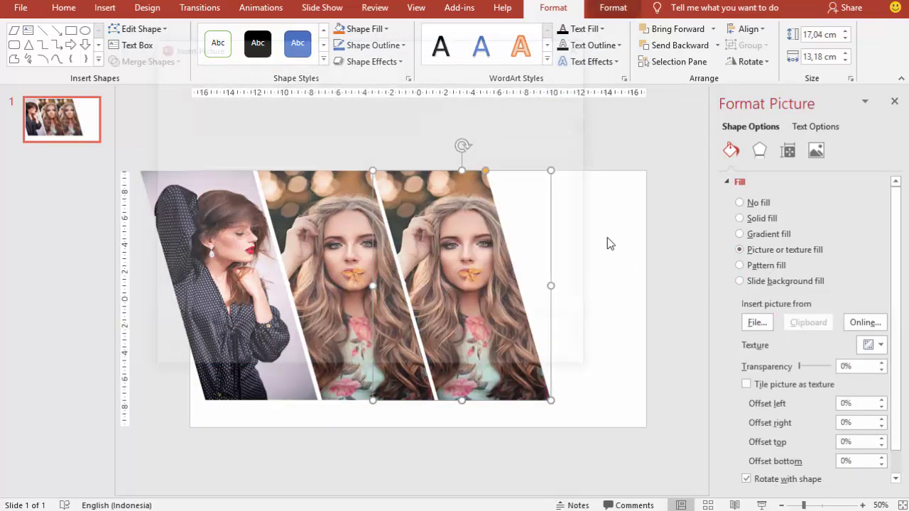
pyautogui.moveTo(586, 124); pyautogui.dragTo(590, 196)
pyautogui.click(544, 149)
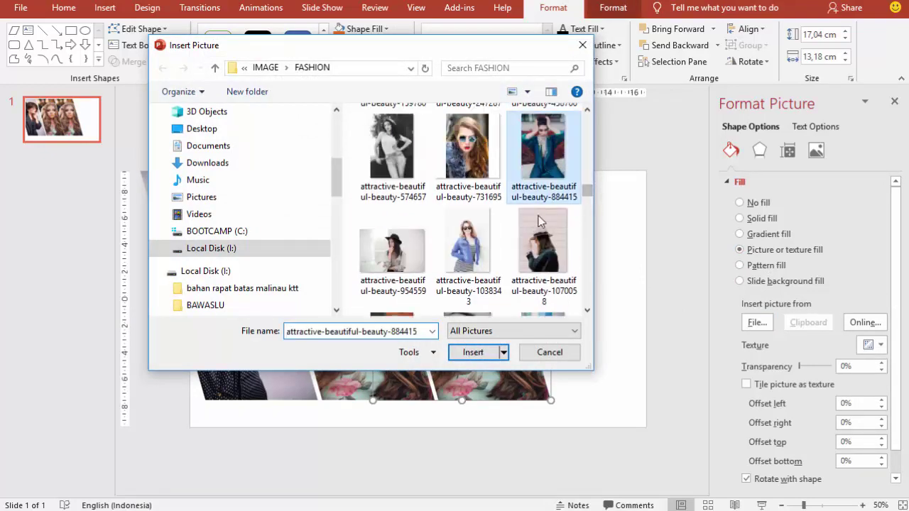
pyautogui.click(489, 359)
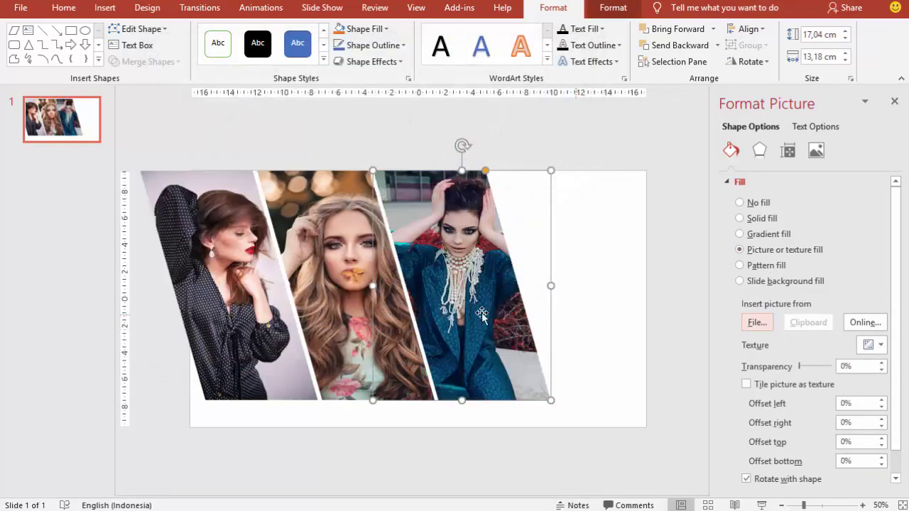
pyautogui.click(580, 263)
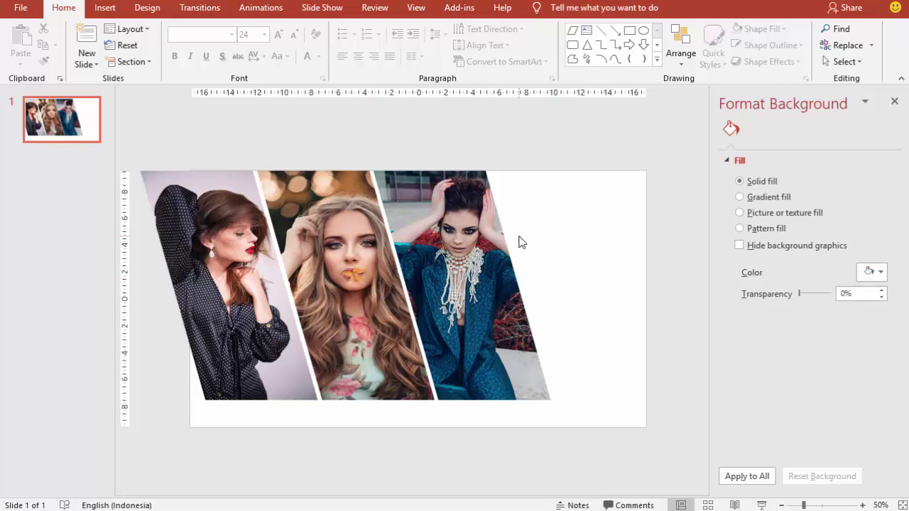
# Add a text box right of the photos reading 'PRESENTASI MENARIK & KEREN' / 'FASHION PARIS'.
pyautogui.click(103, 10)
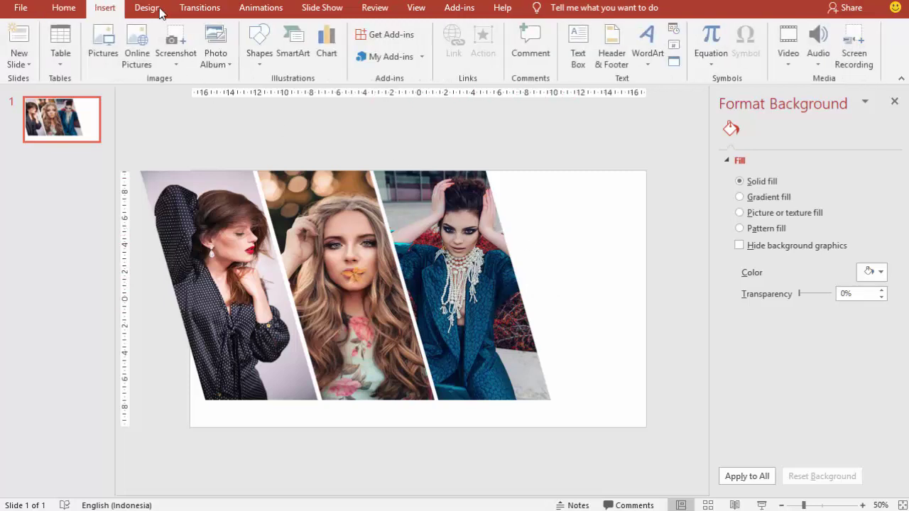
pyautogui.click(579, 53)
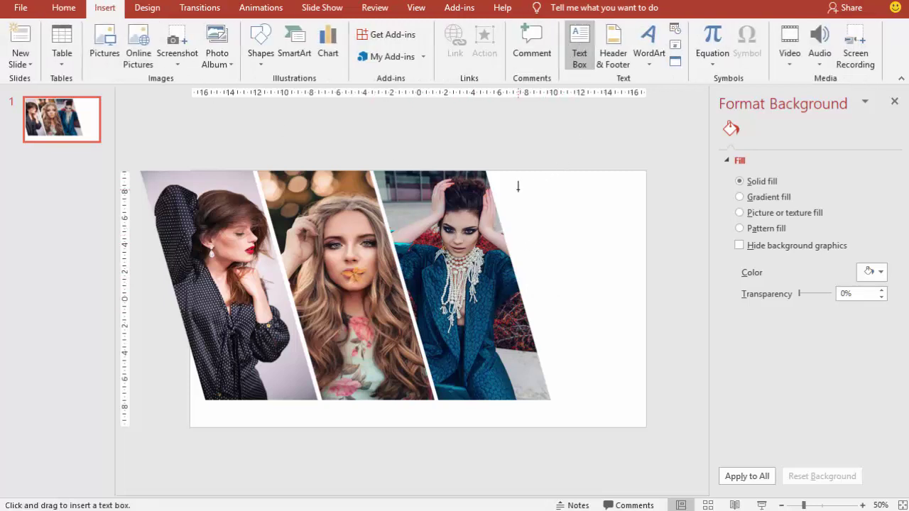
pyautogui.moveTo(517, 187); pyautogui.dragTo(626, 240)
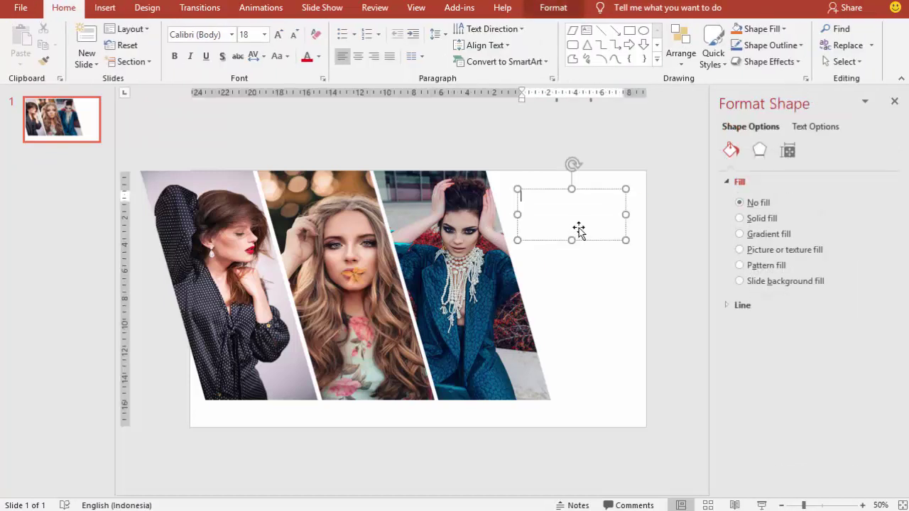
pyautogui.write('PRESENTASI MENARI')
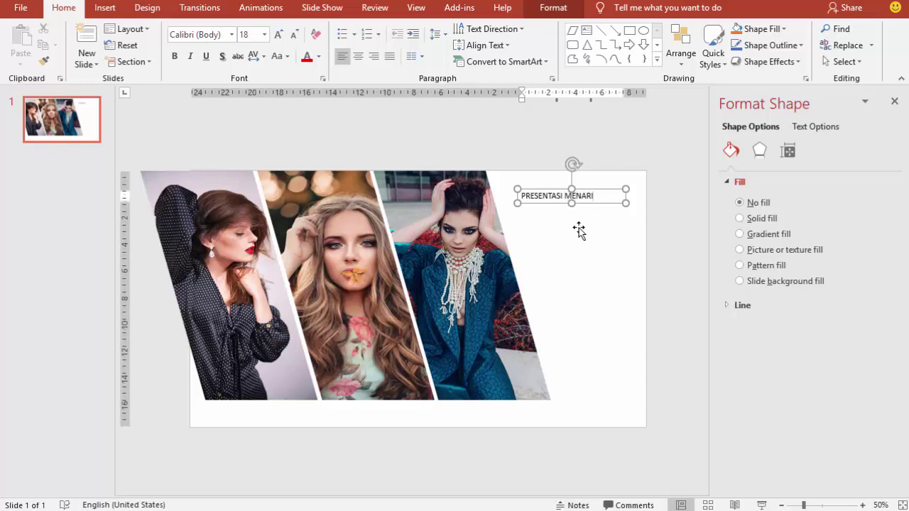
pyautogui.write('K & KEREN')
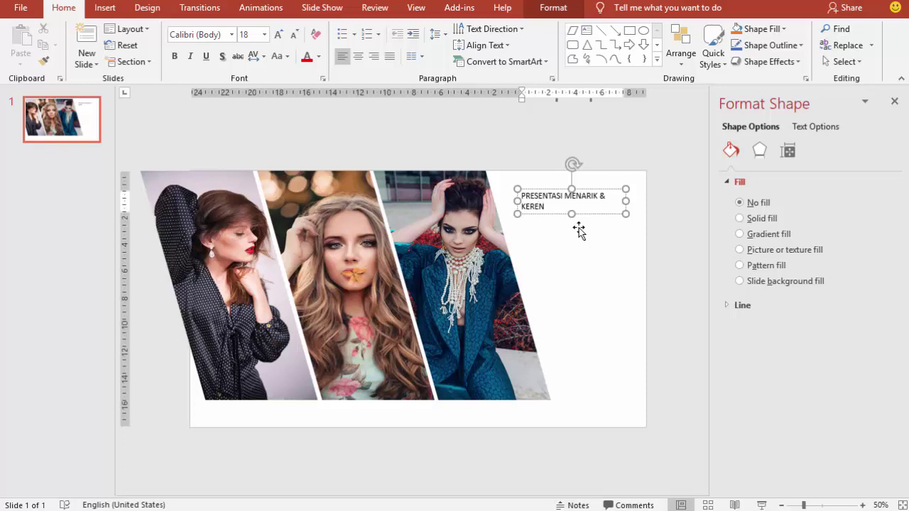
pyautogui.press('Return')
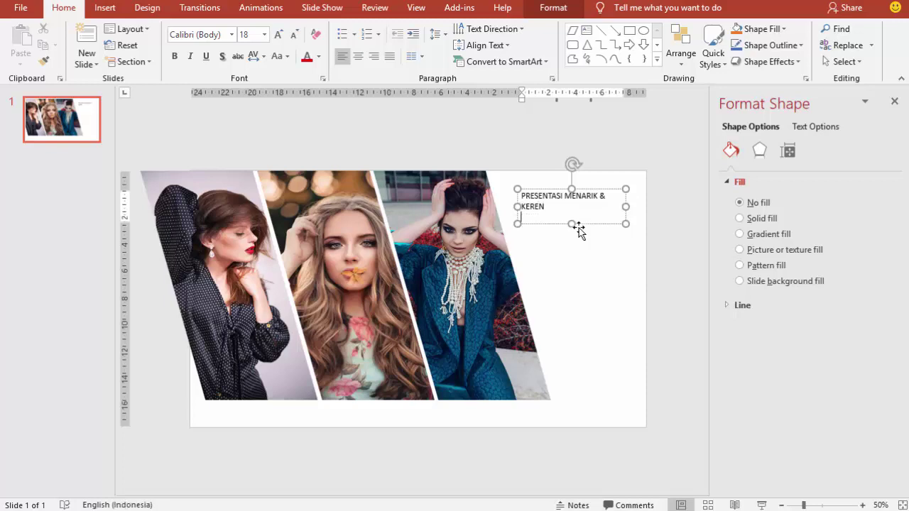
pyautogui.write('FASHION PARIS')
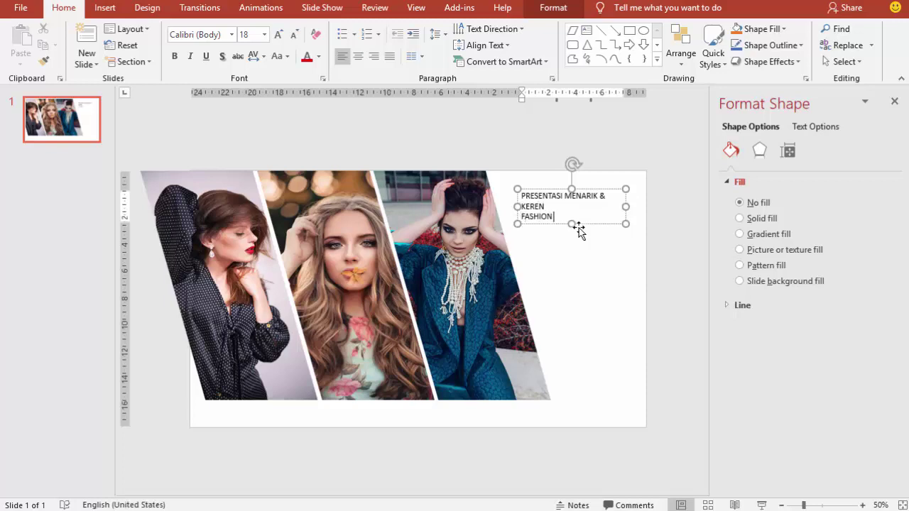
pyautogui.click(597, 189)
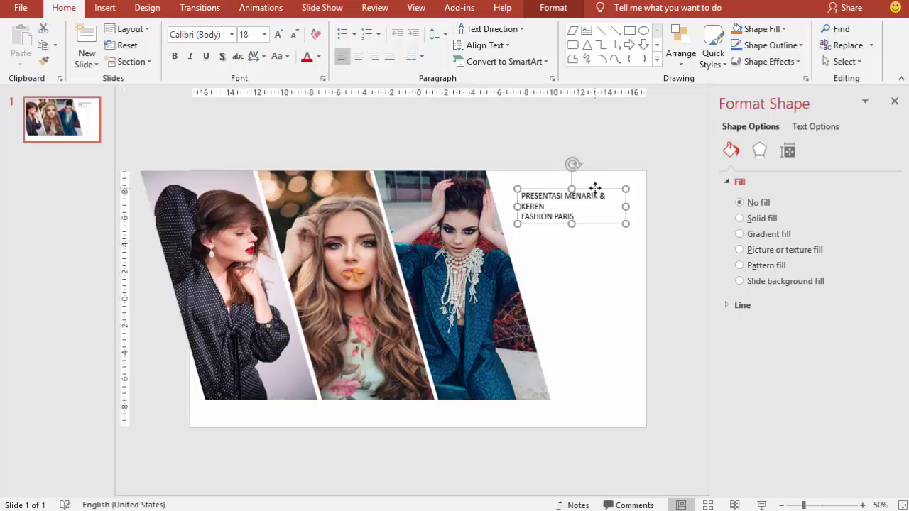
# Set the title font to Gobold.
pyautogui.click(218, 33)
pyautogui.write('GobLD')
pyautogui.press('Return')
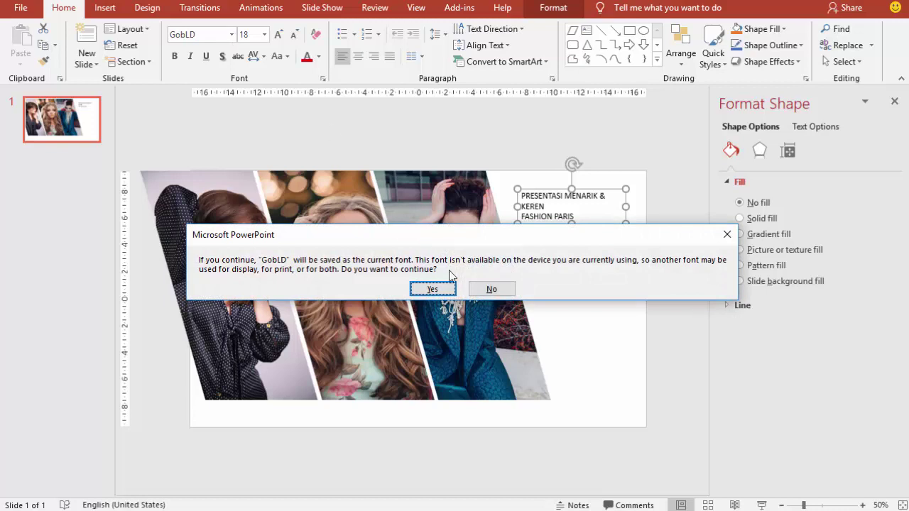
pyautogui.press('n')
pyautogui.click(213, 35)
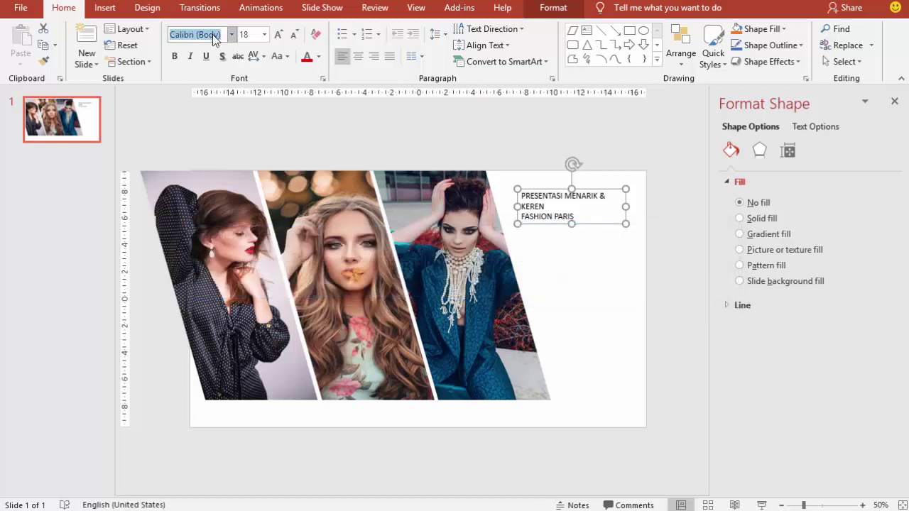
pyautogui.press('Return')
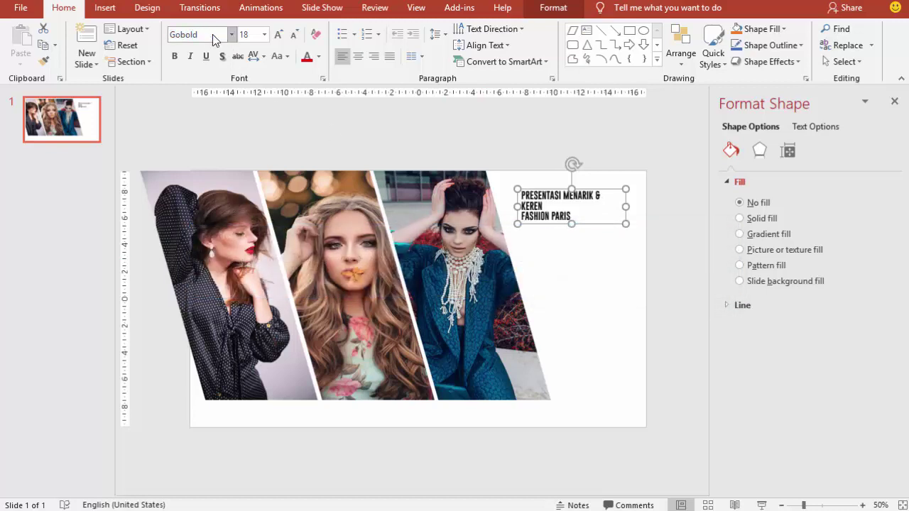
# Make the title 32 pt, right-aligned, and nudge it slightly up-right.
pyautogui.click(264, 35)
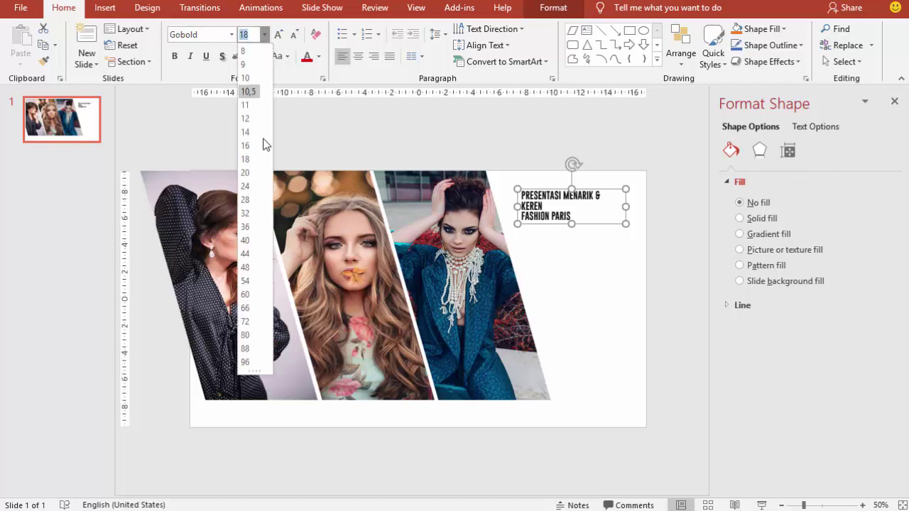
pyautogui.click(246, 213)
pyautogui.click(375, 57)
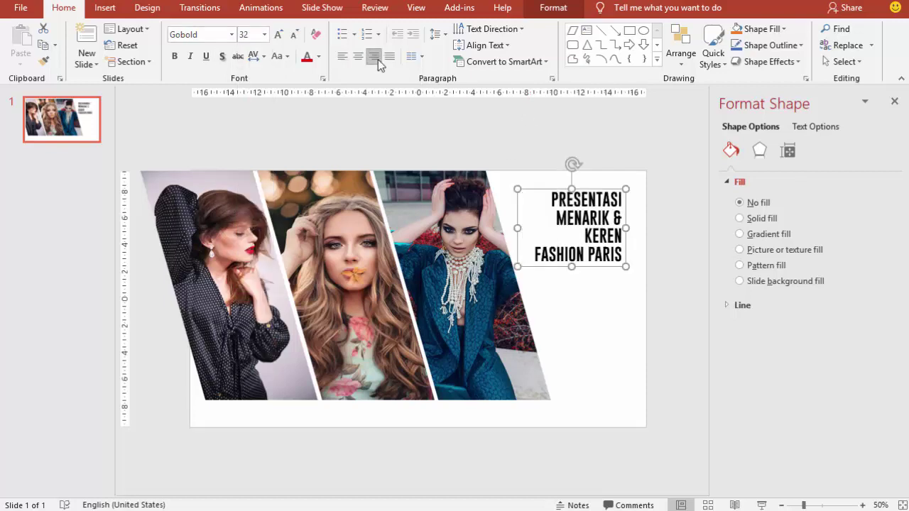
pyautogui.moveTo(549, 190); pyautogui.dragTo(552, 184)
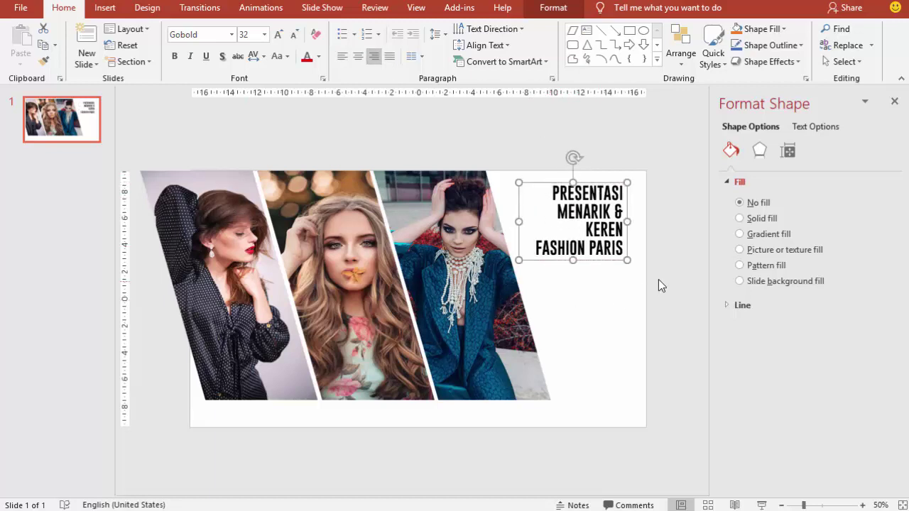
pyautogui.click(661, 260)
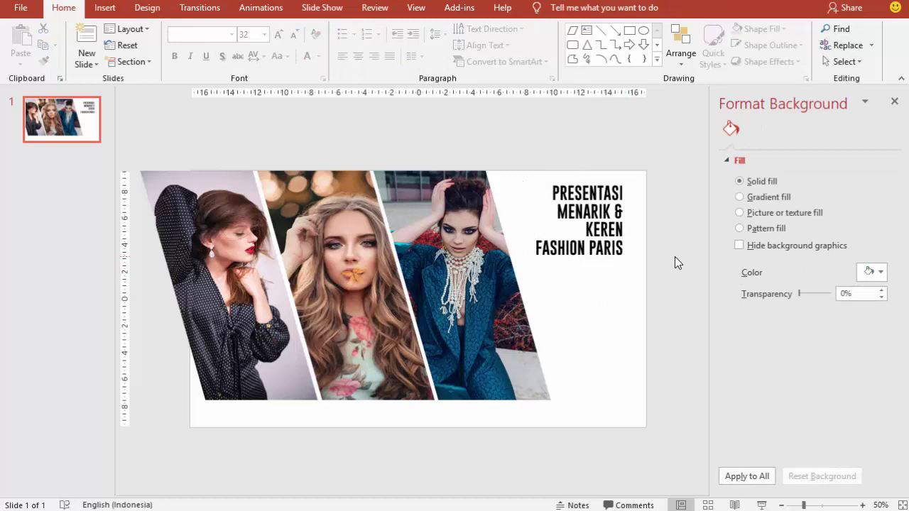
# Colour the title text grey.
pyautogui.click(625, 261)
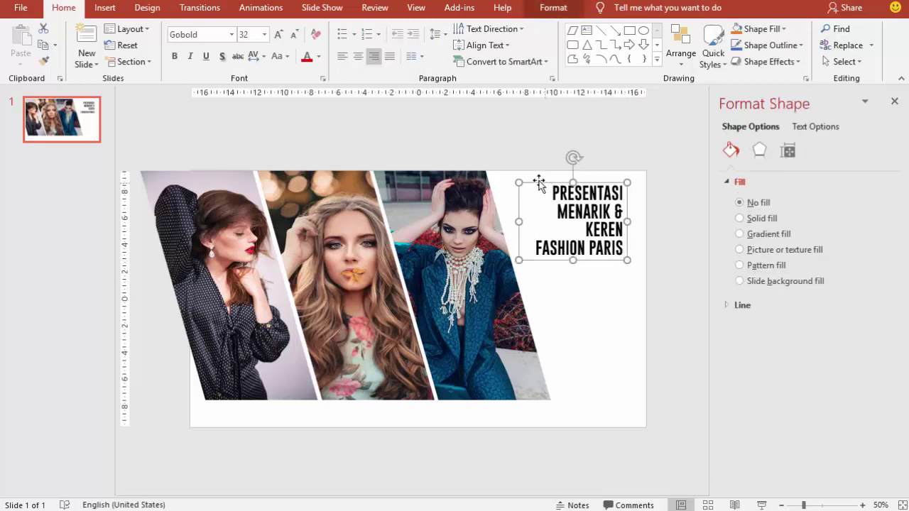
pyautogui.click(318, 57)
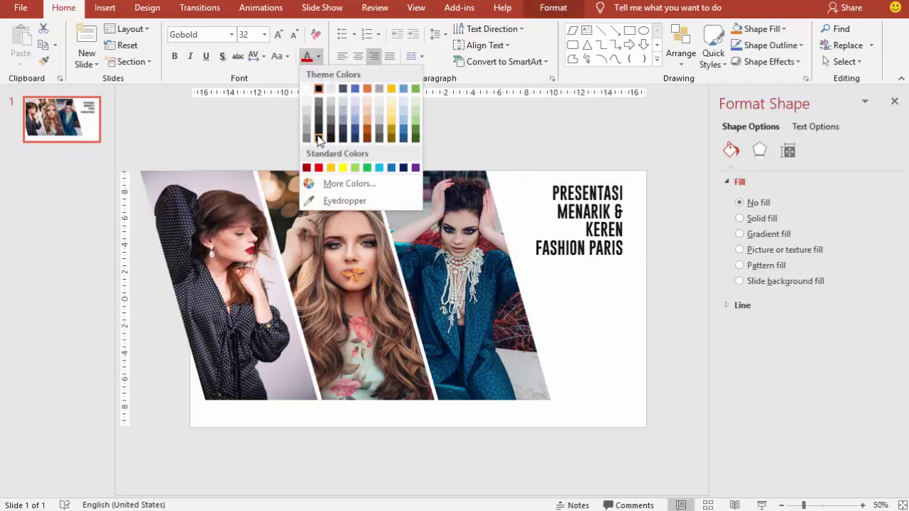
pyautogui.click(331, 123)
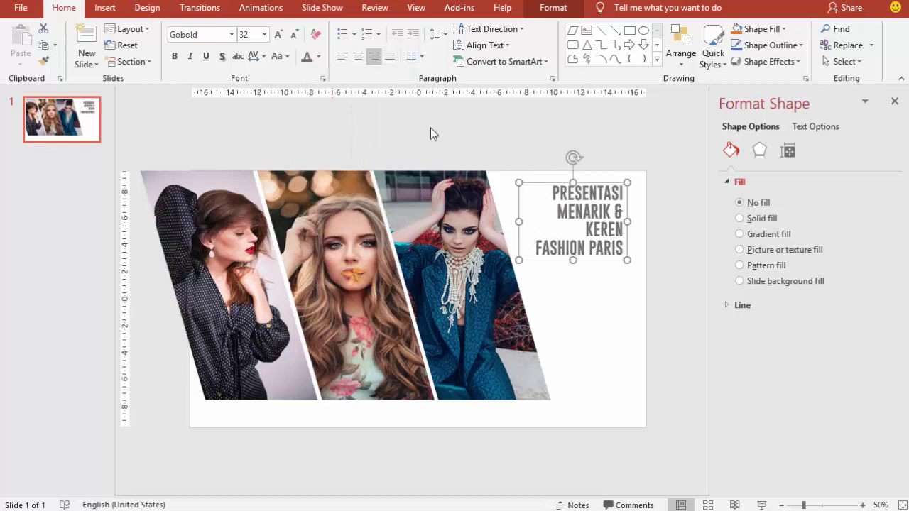
pyautogui.click(587, 142)
# Add a text box under the title with =rand() filler, keeping only the first paragraph.
pyautogui.click(105, 8)
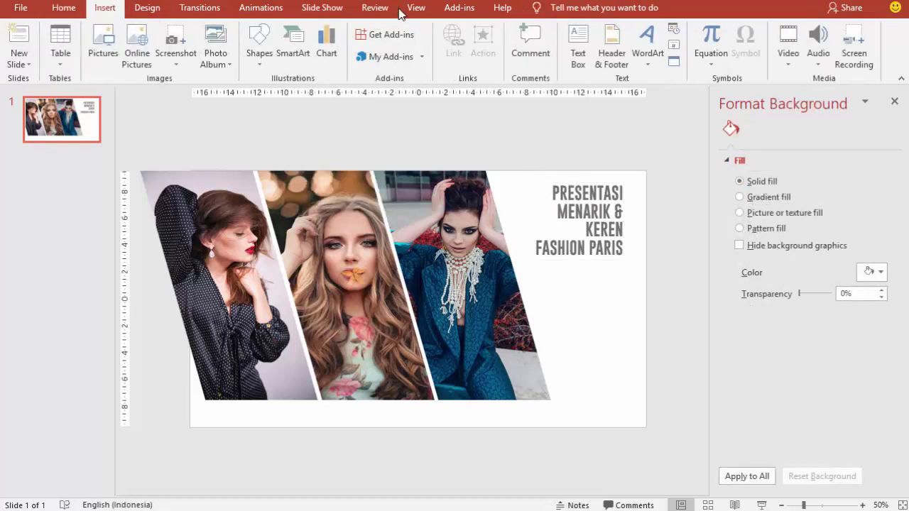
pyautogui.click(579, 53)
pyautogui.moveTo(537, 269); pyautogui.dragTo(627, 358)
pyautogui.write('=rand')
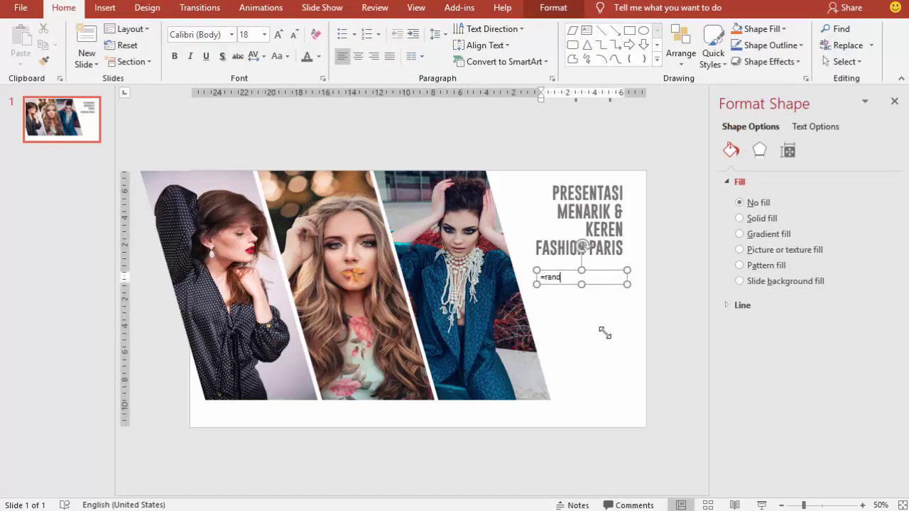
pyautogui.write('(')
pyautogui.press('Return')
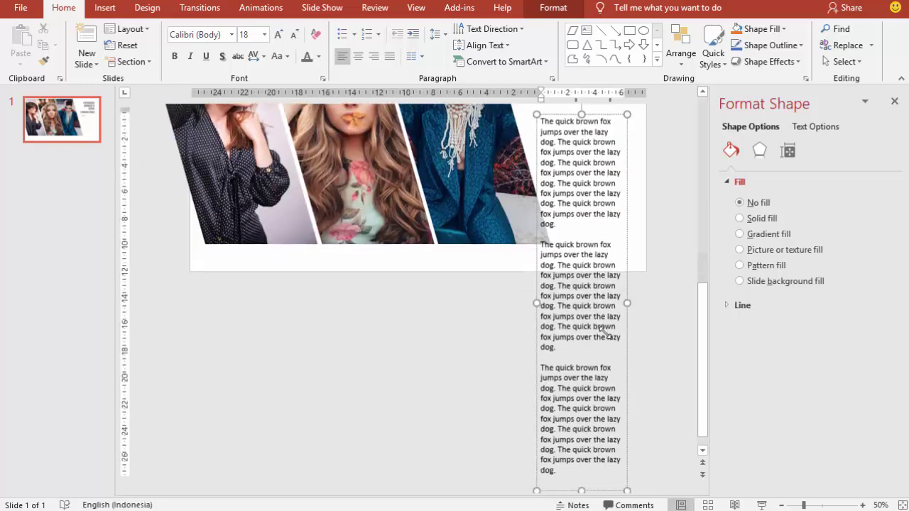
pyautogui.moveTo(614, 304); pyautogui.dragTo(611, 456)
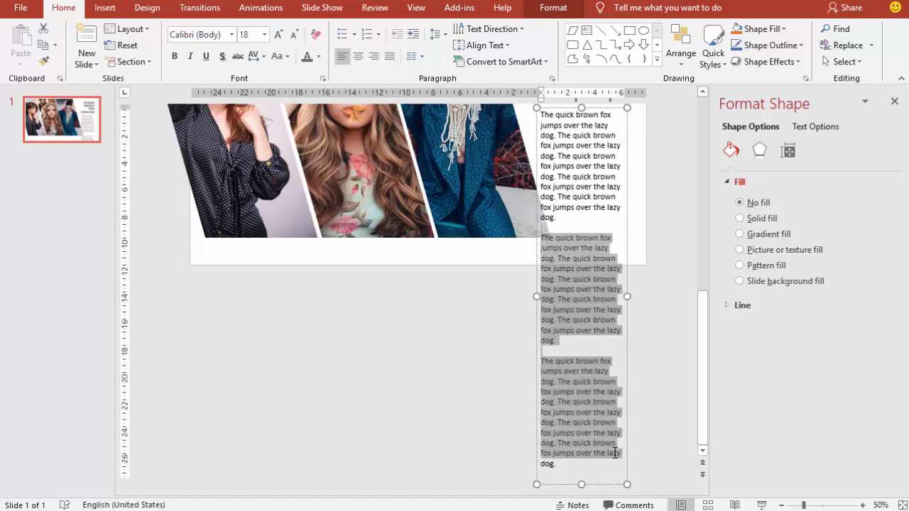
pyautogui.press('Delete')
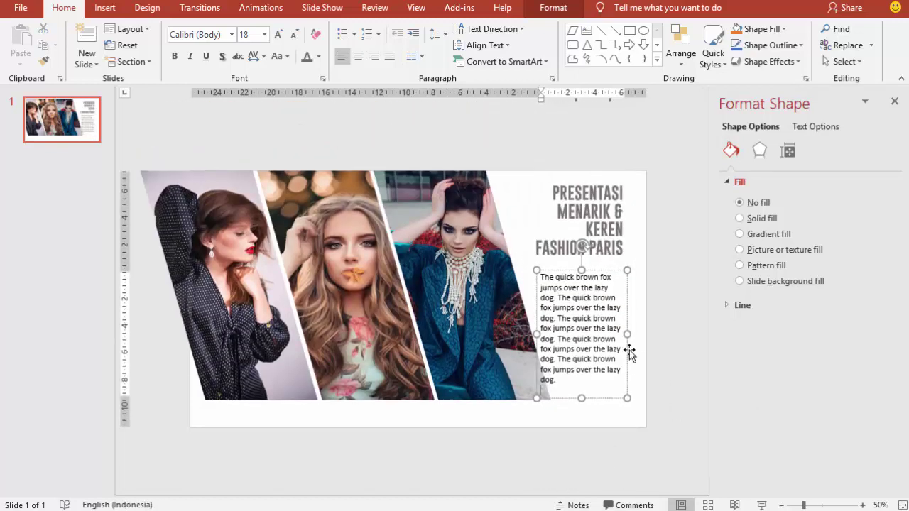
# Make the paragraph 12 pt, light grey and justified, moved up closer to the title.
pyautogui.click(597, 400)
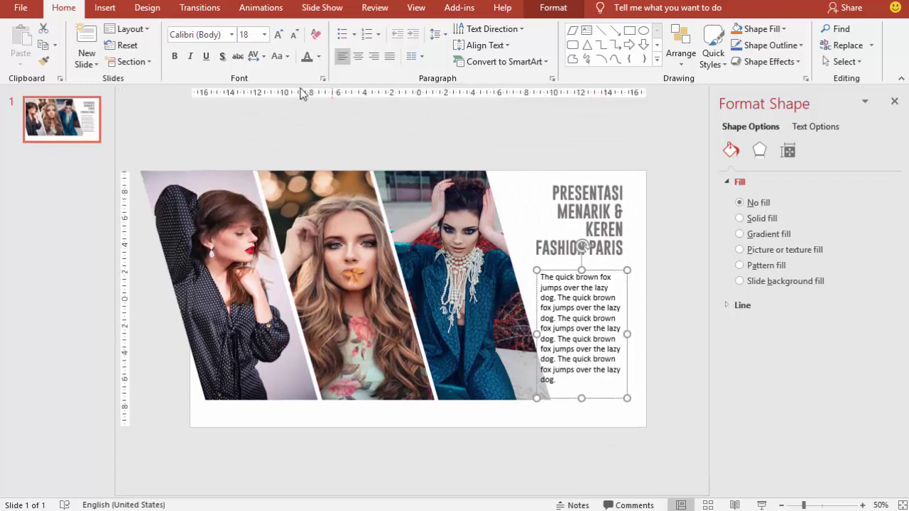
pyautogui.click(264, 34)
pyautogui.click(245, 119)
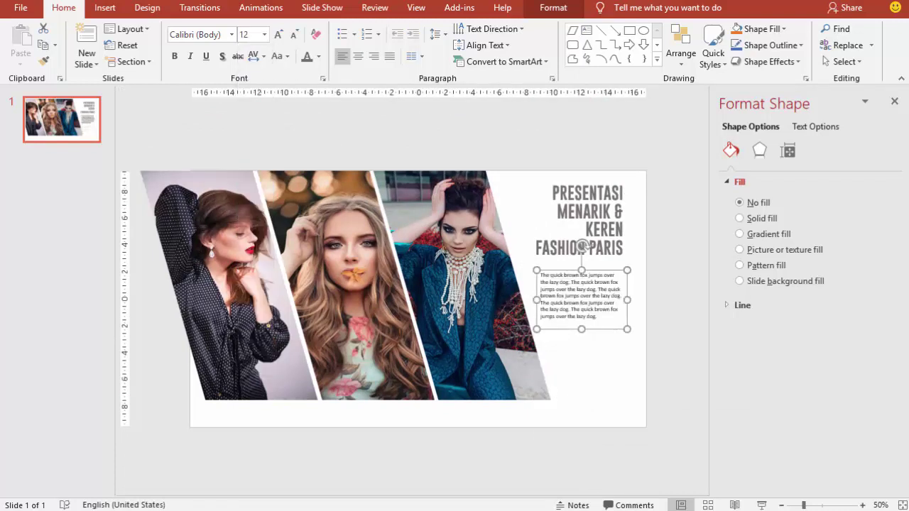
pyautogui.click(318, 57)
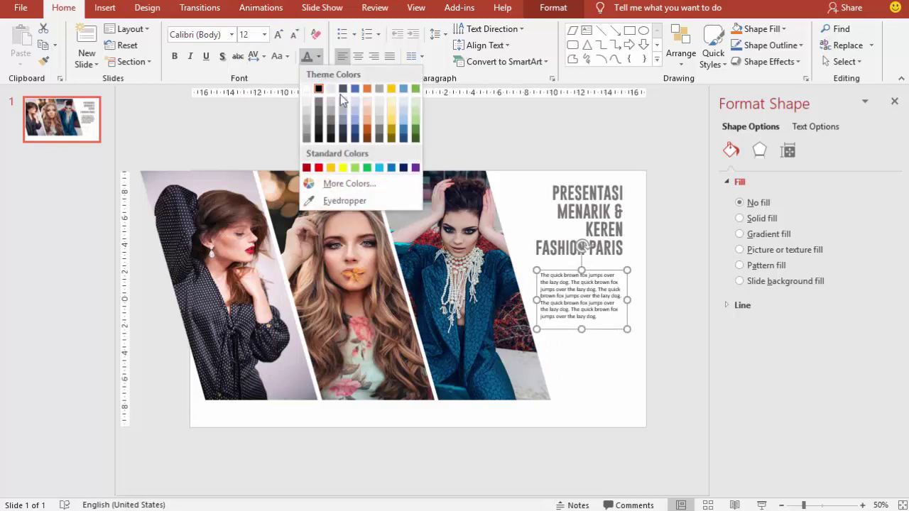
pyautogui.click(307, 128)
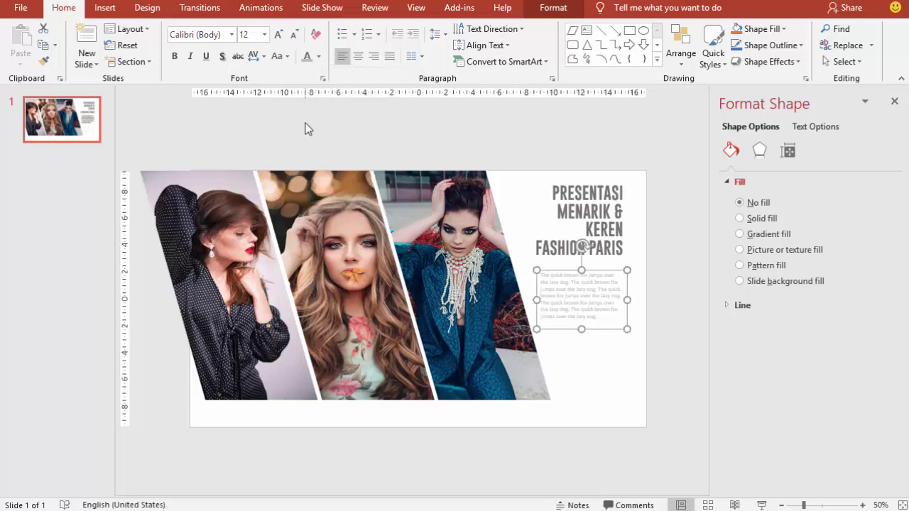
pyautogui.click(391, 58)
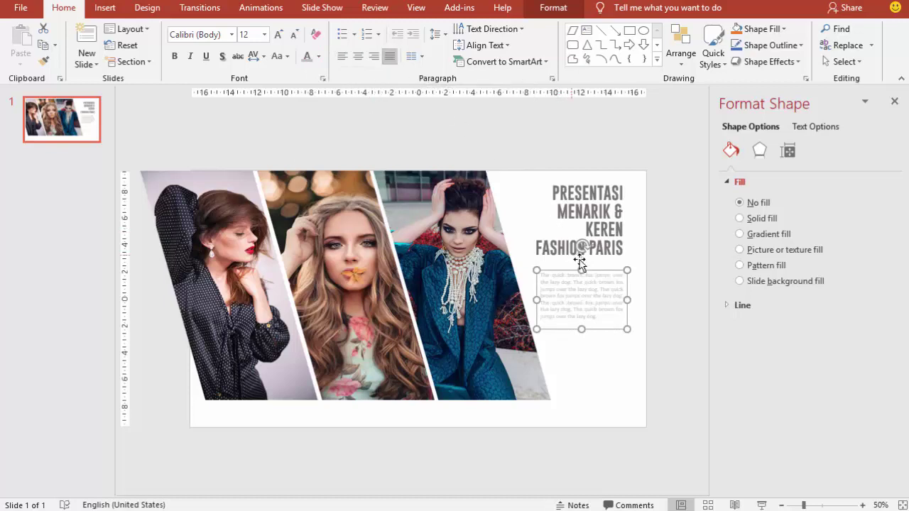
pyautogui.moveTo(596, 270); pyautogui.dragTo(596, 266)
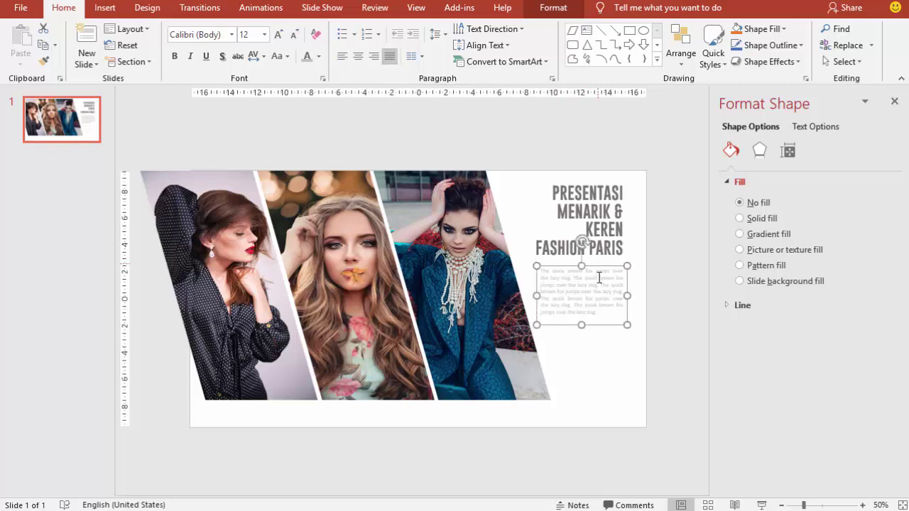
pyautogui.click(612, 392)
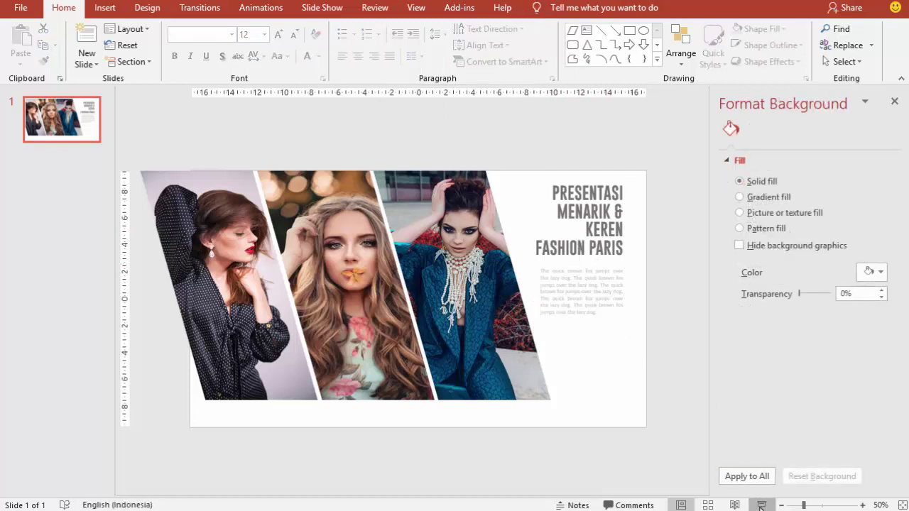
pyautogui.press('F5')
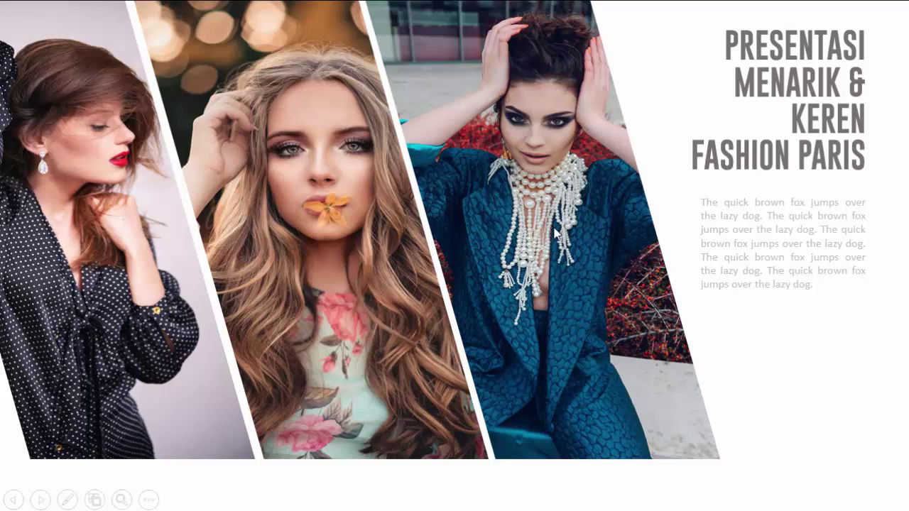
pyautogui.press('Escape')
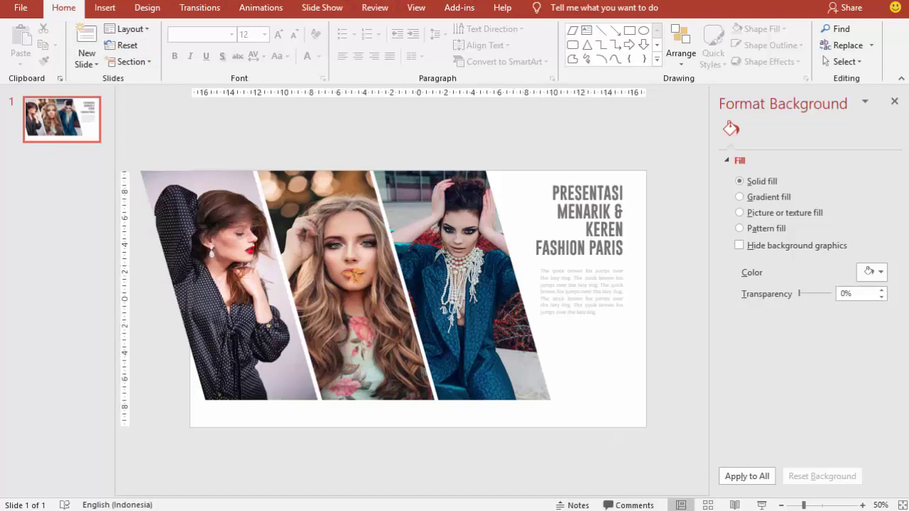
pyautogui.press('F9')
pyautogui.click(856, 462)
# Insert a new slide 2 and delete its title and body text placeholders.
pyautogui.rightClick(47, 161)
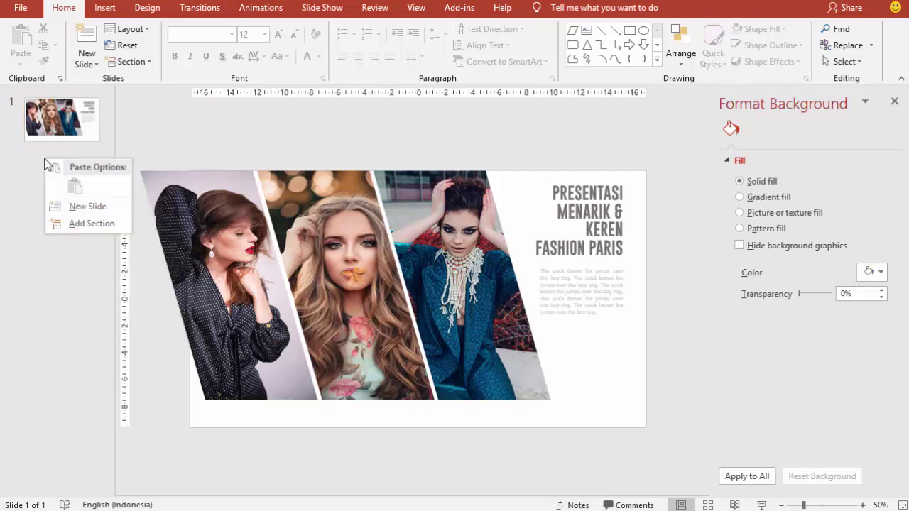
pyautogui.click(80, 206)
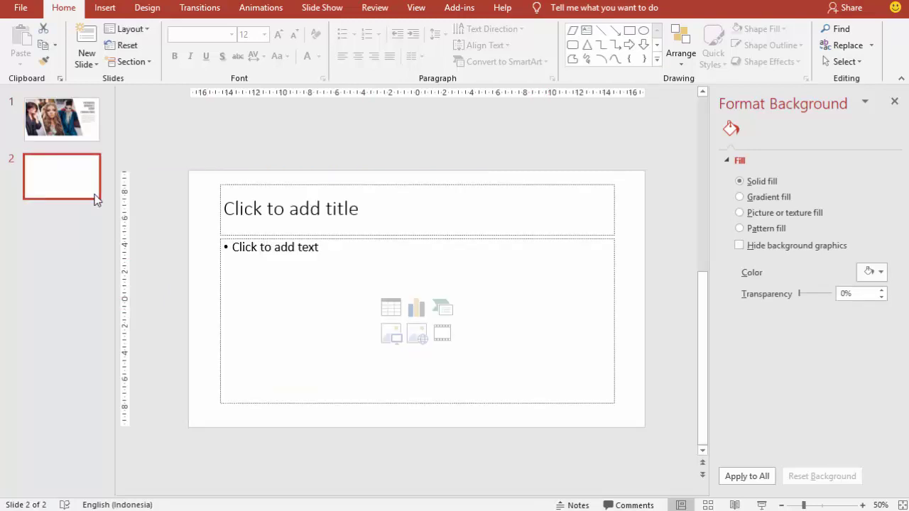
pyautogui.click(271, 185)
pyautogui.press('Delete')
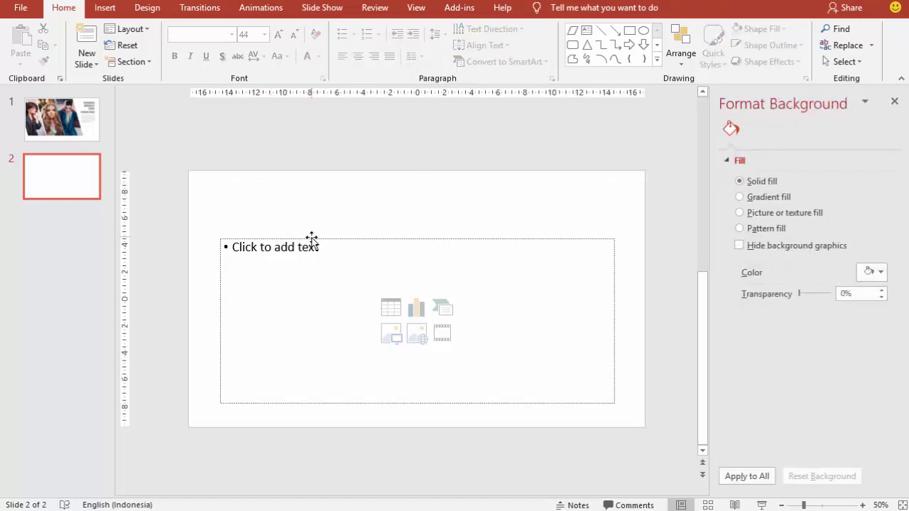
pyautogui.click(314, 239)
pyautogui.press('Delete')
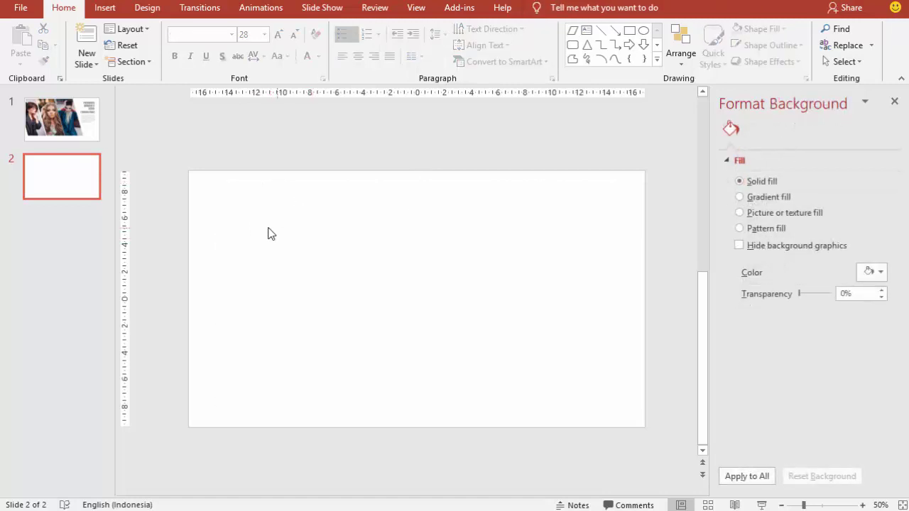
pyautogui.click(105, 9)
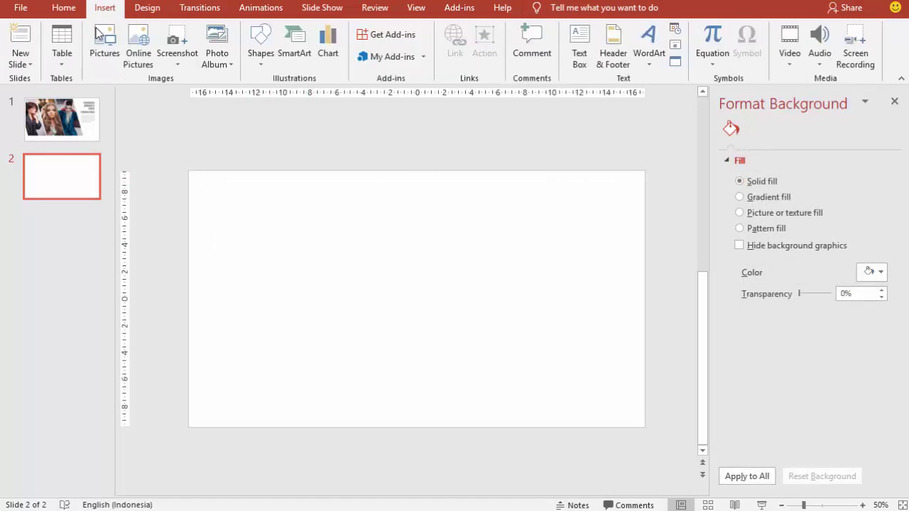
# Draw a rectangle on slide 2's left and slant its right side via Edit Points.
pyautogui.click(252, 69)
pyautogui.click(311, 97)
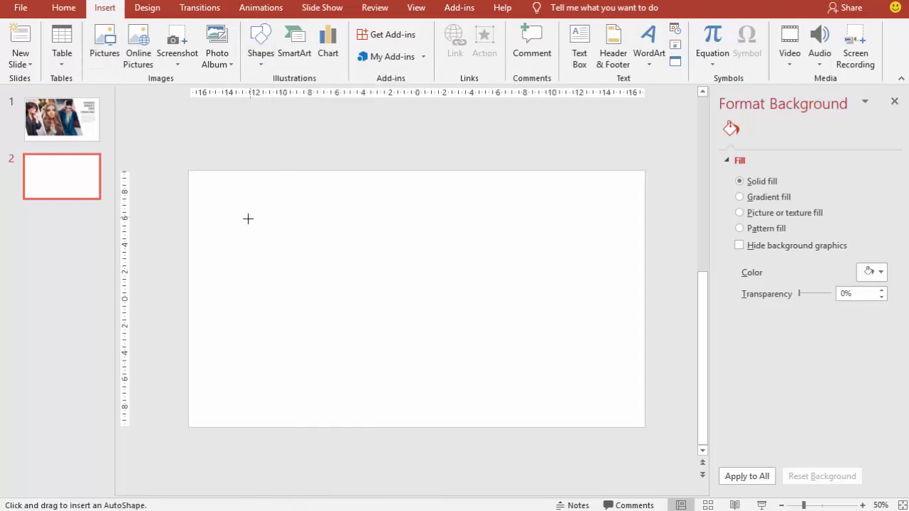
pyautogui.moveTo(188, 213); pyautogui.dragTo(390, 388)
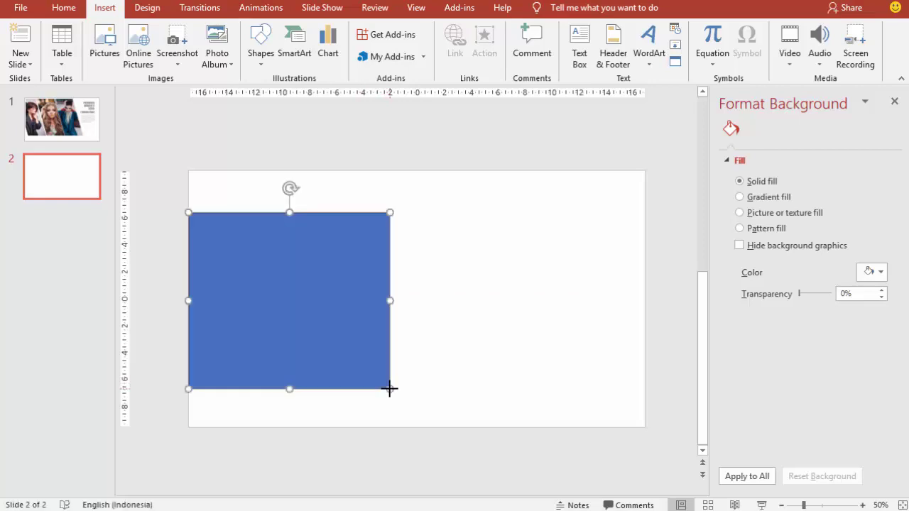
pyautogui.rightClick(341, 239)
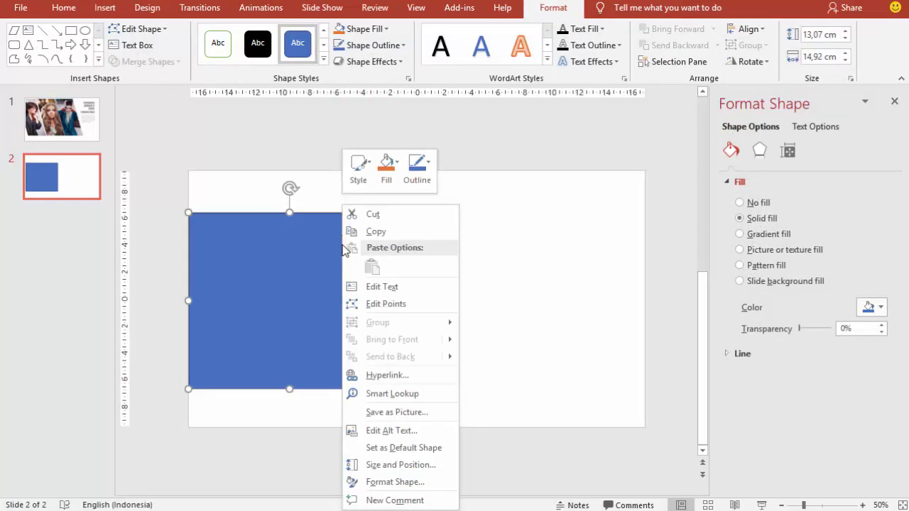
pyautogui.click(360, 305)
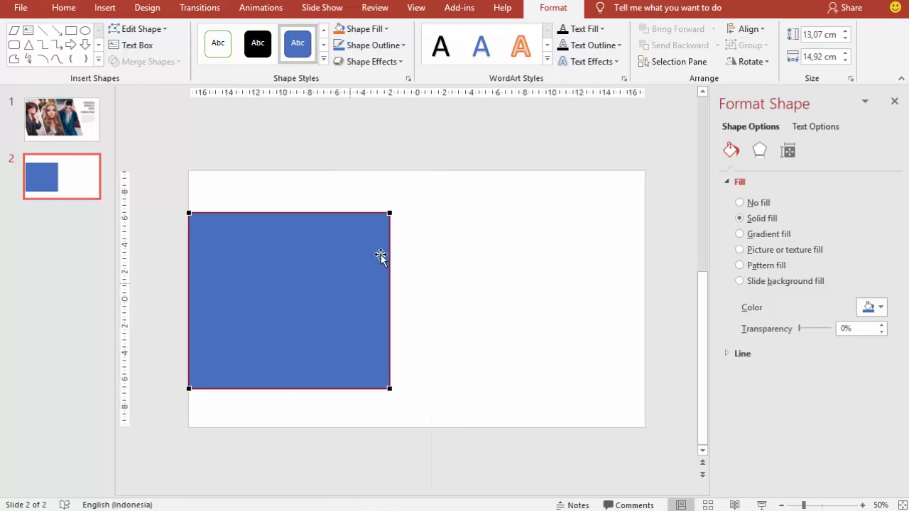
pyautogui.moveTo(391, 213); pyautogui.dragTo(313, 213)
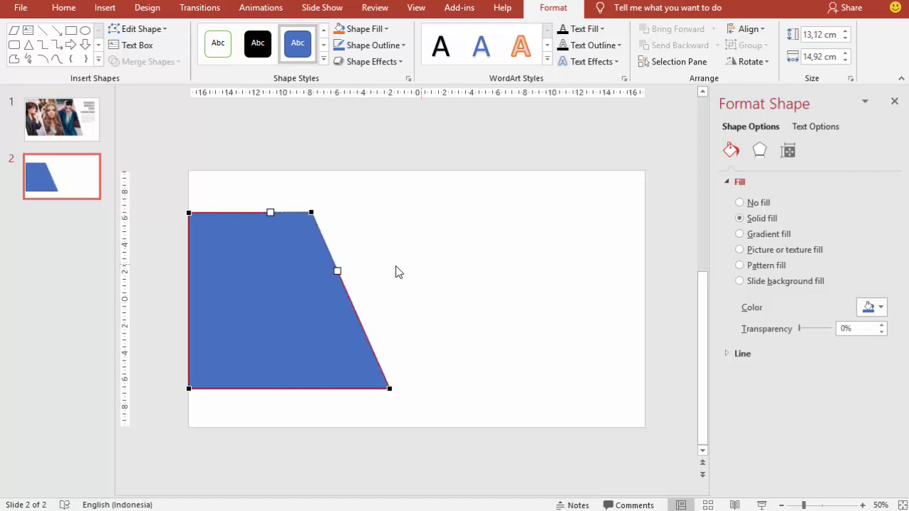
pyautogui.click(390, 259)
# Pull the trapezoid's top-right corner slightly inward, making it about 13,07 cm wide.
pyautogui.click(310, 264)
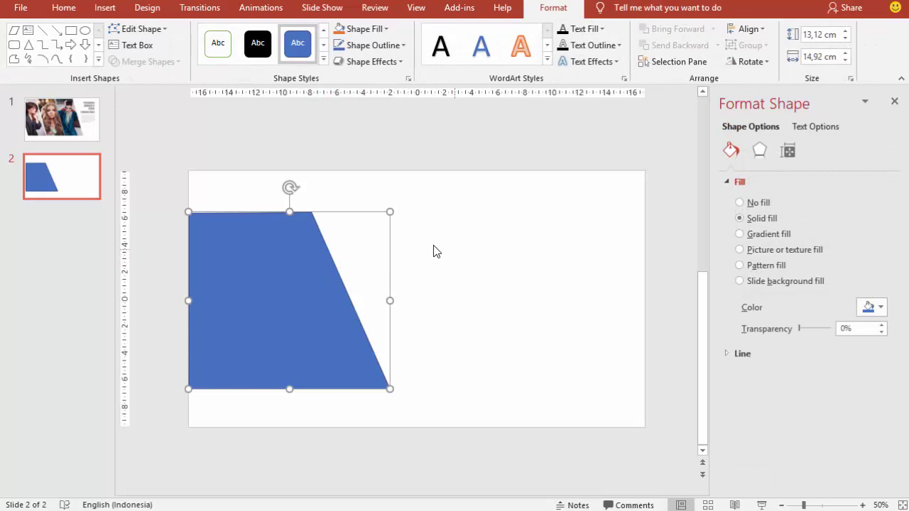
pyautogui.scroll(5, 221, 203)
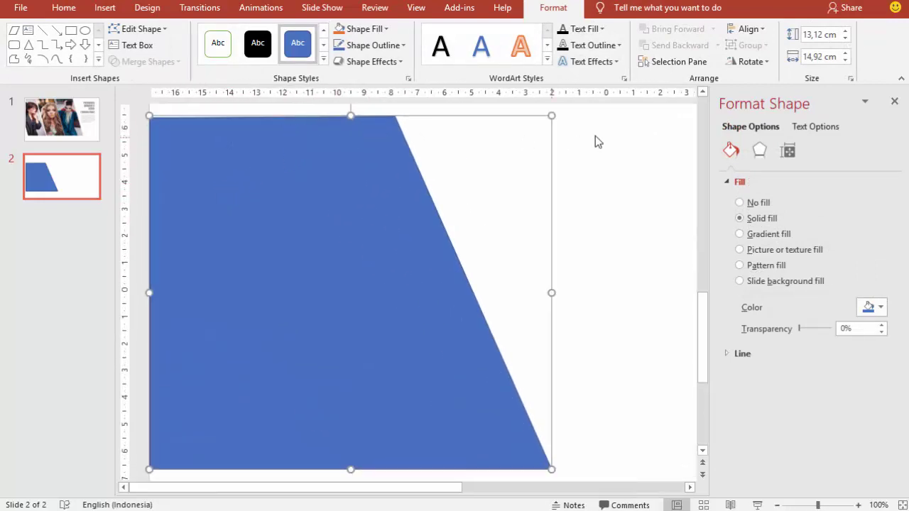
pyautogui.click(703, 92)
pyautogui.click(703, 92)
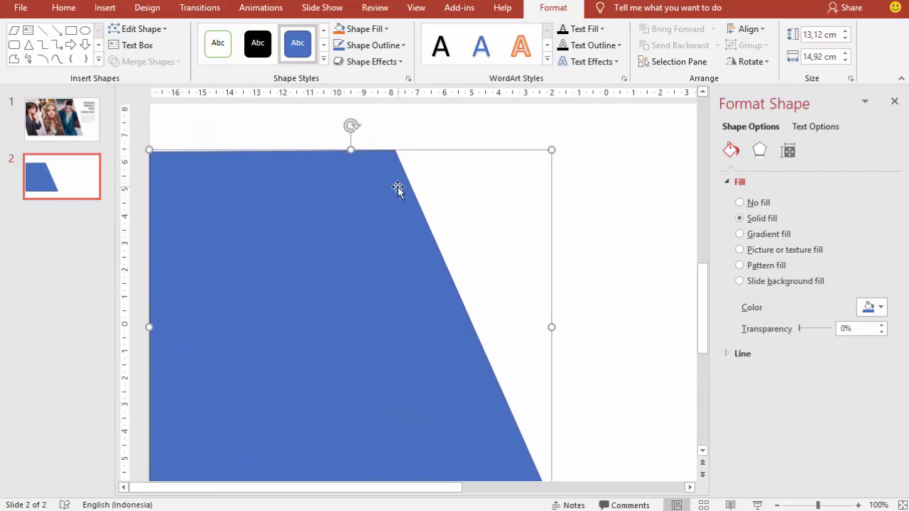
pyautogui.rightClick(398, 187)
pyautogui.click(437, 285)
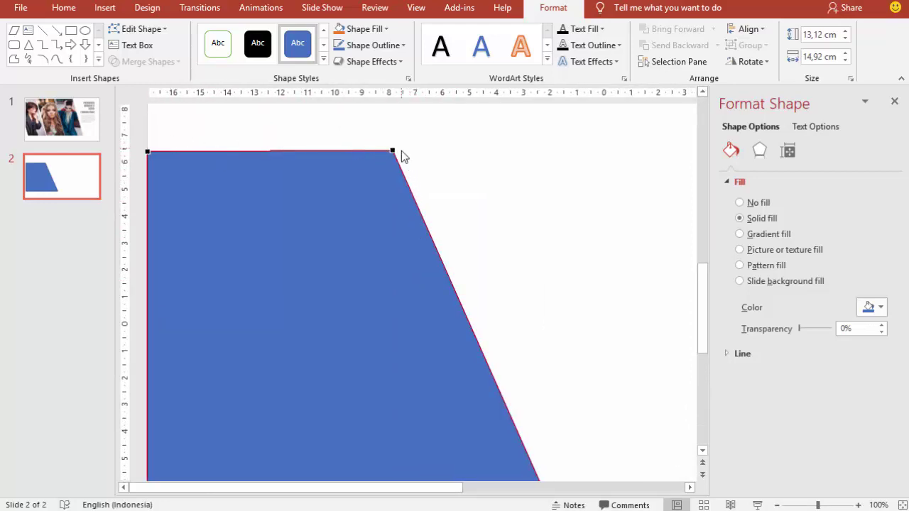
pyautogui.click(393, 150)
pyautogui.moveTo(394, 152); pyautogui.dragTo(395, 152)
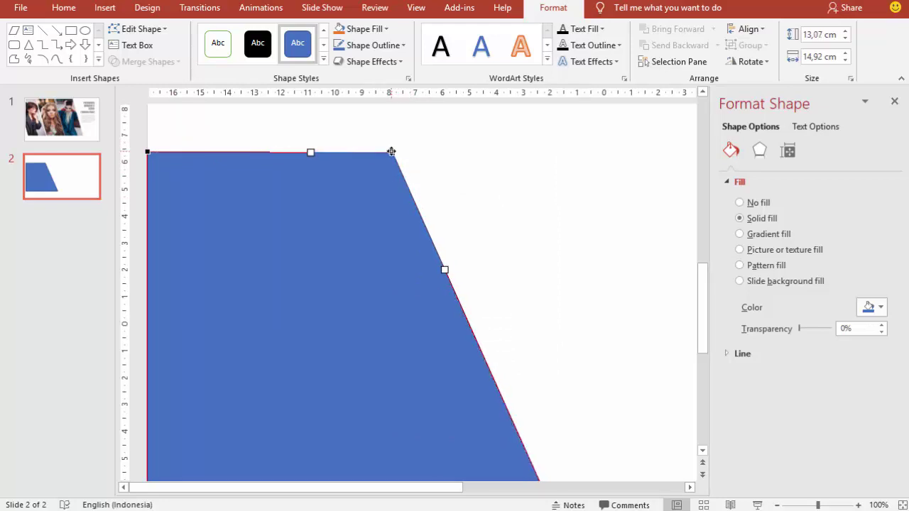
pyautogui.click(423, 151)
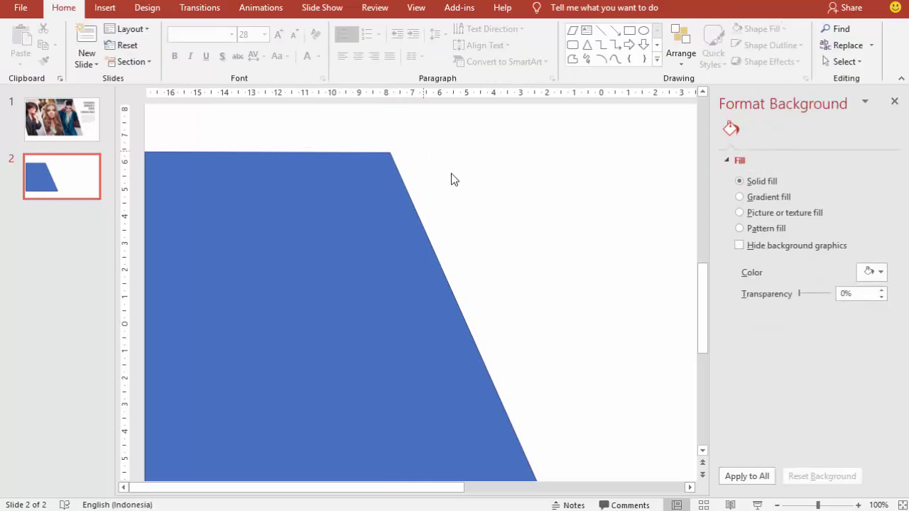
# Duplicate the trapezoid and flip the copy both vertically and horizontally.
pyautogui.keyDown('ctrl'); pyautogui.scroll(-3, 453, 181); pyautogui.keyUp('ctrl')
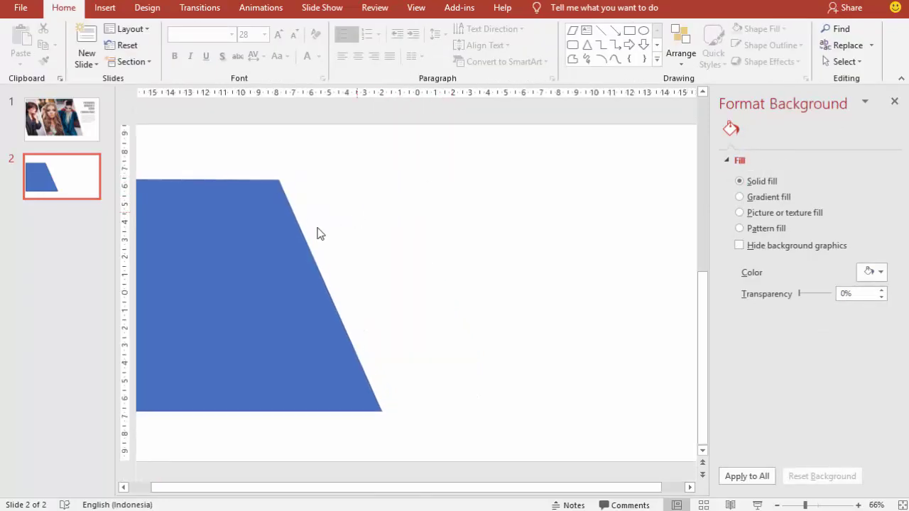
pyautogui.click(274, 236)
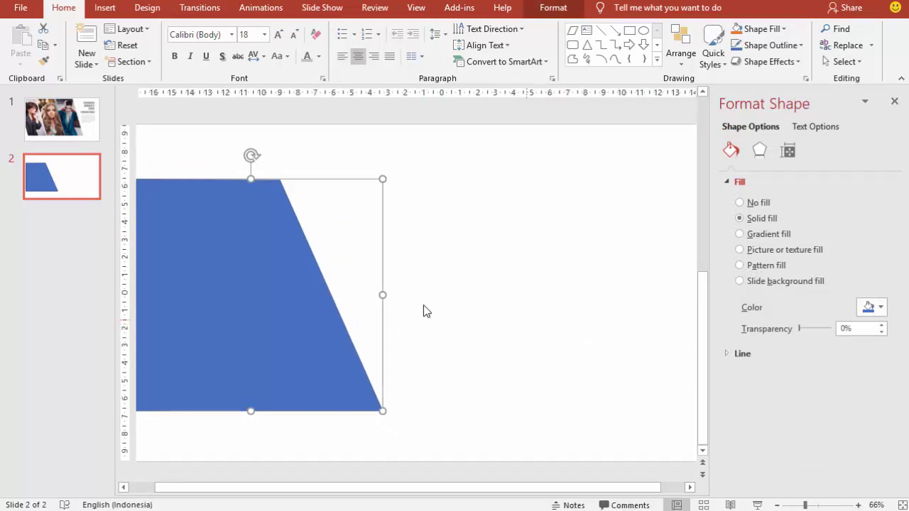
pyautogui.keyDown('ctrl'); pyautogui.moveTo(315, 301); pyautogui.dragTo(544, 289); pyautogui.keyUp('ctrl')
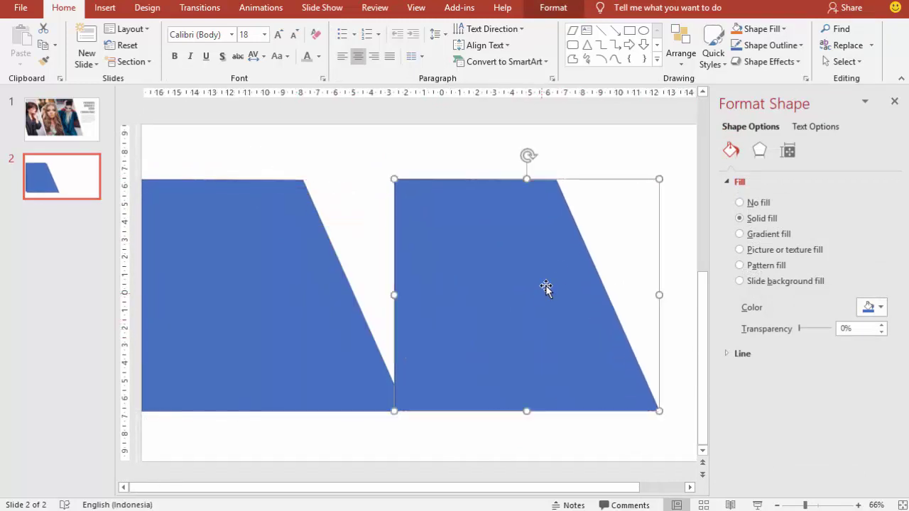
pyautogui.click(551, 7)
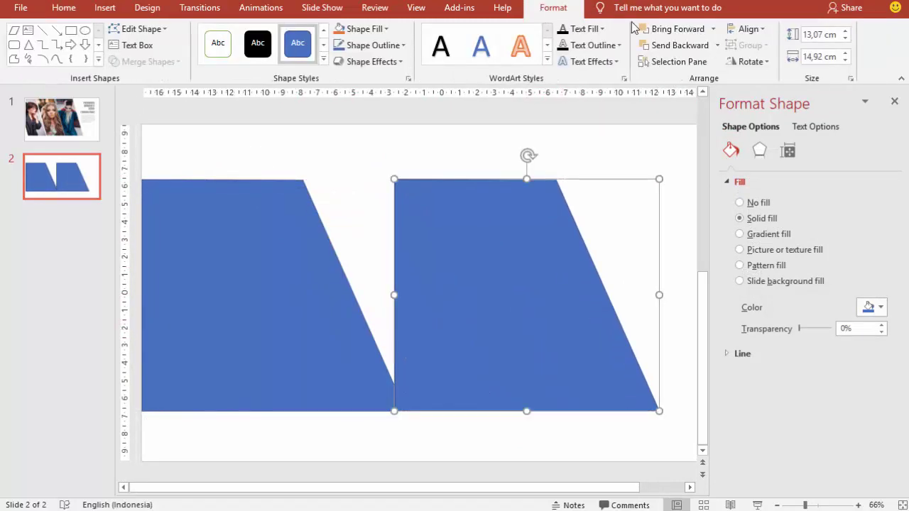
pyautogui.click(748, 61)
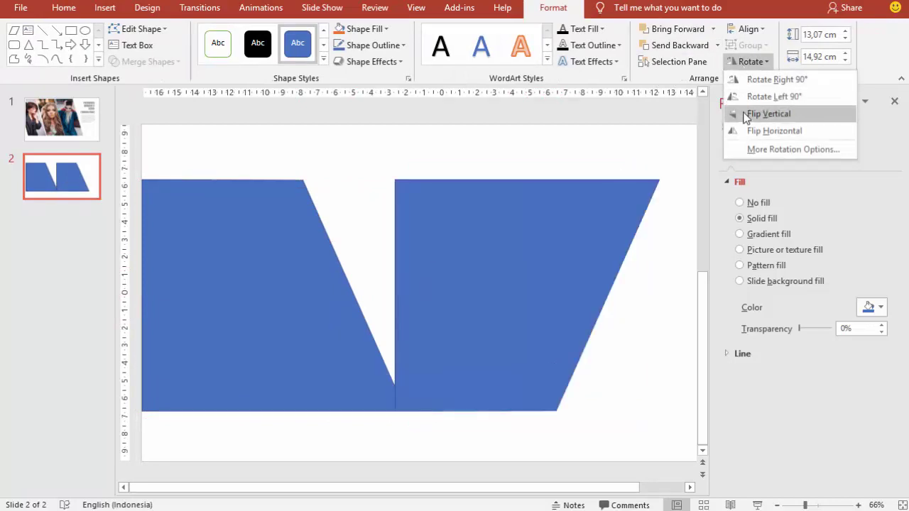
pyautogui.click(767, 114)
pyautogui.click(746, 63)
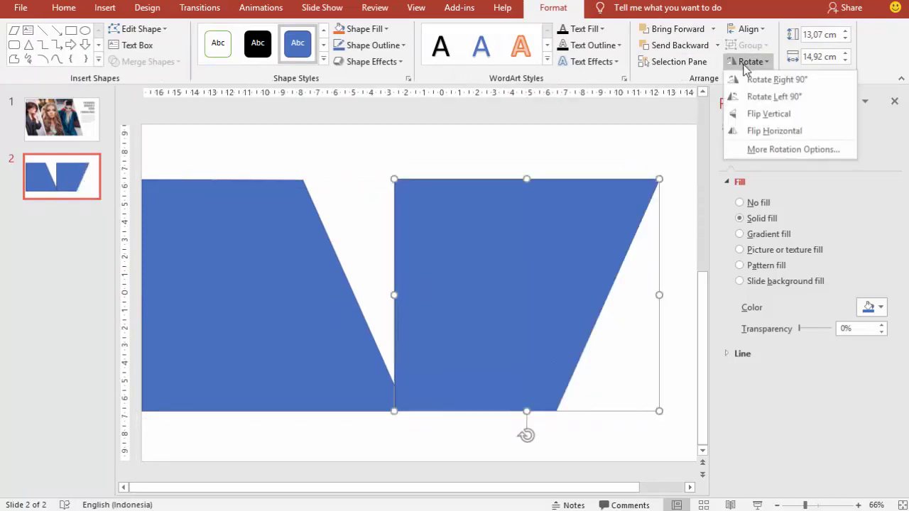
pyautogui.click(770, 131)
# Move the flipped copy to the slide's right edge, leaving a slanted white gap.
pyautogui.moveTo(483, 233); pyautogui.dragTo(572, 232)
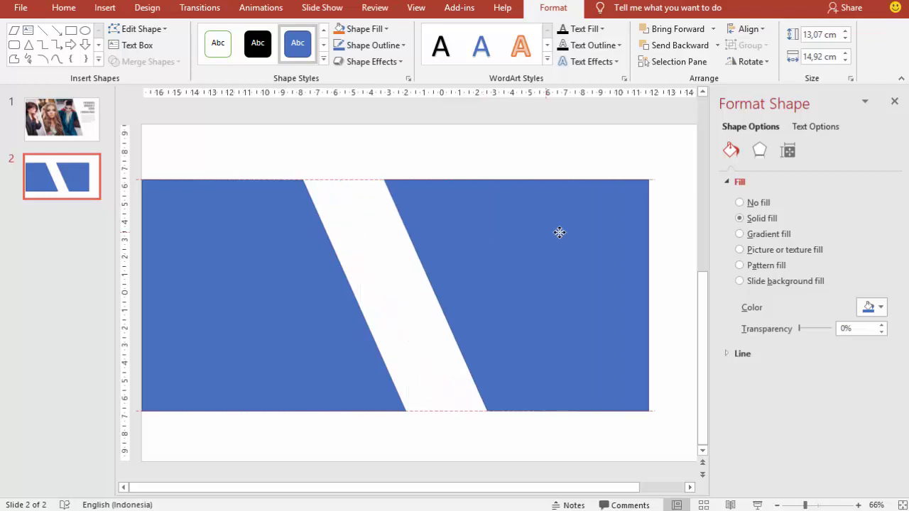
pyautogui.scroll(-1, 577, 237)
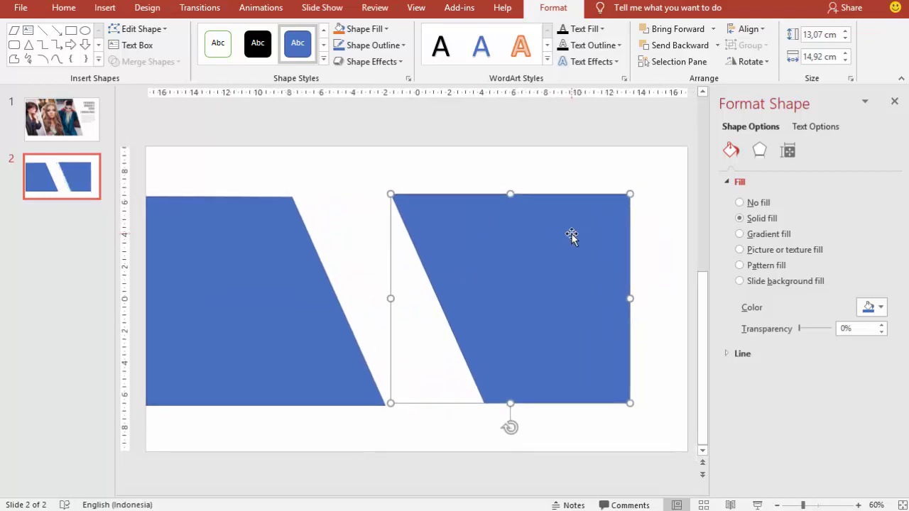
pyautogui.scroll(-1, 571, 235)
pyautogui.moveTo(564, 238); pyautogui.dragTo(654, 240)
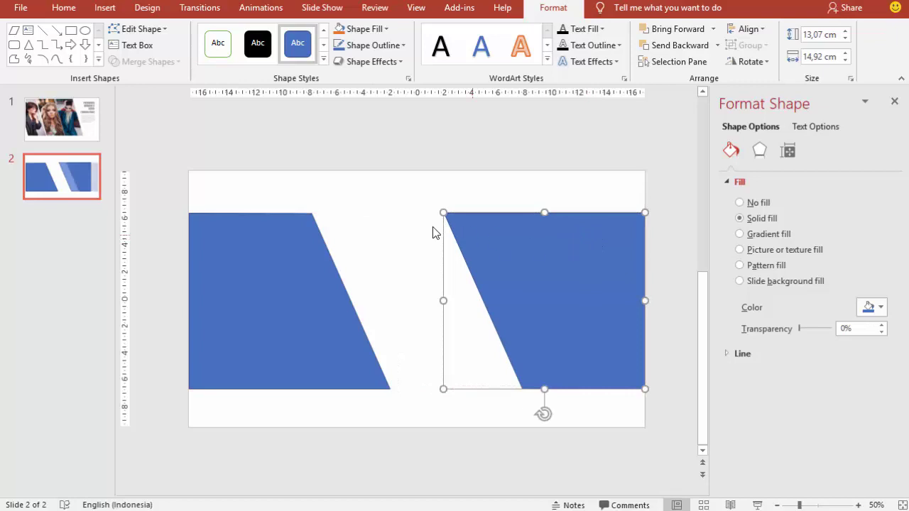
# Set No line on both slanted shapes to remove their outlines.
pyautogui.click(744, 353)
pyautogui.click(739, 374)
pyautogui.click(284, 309)
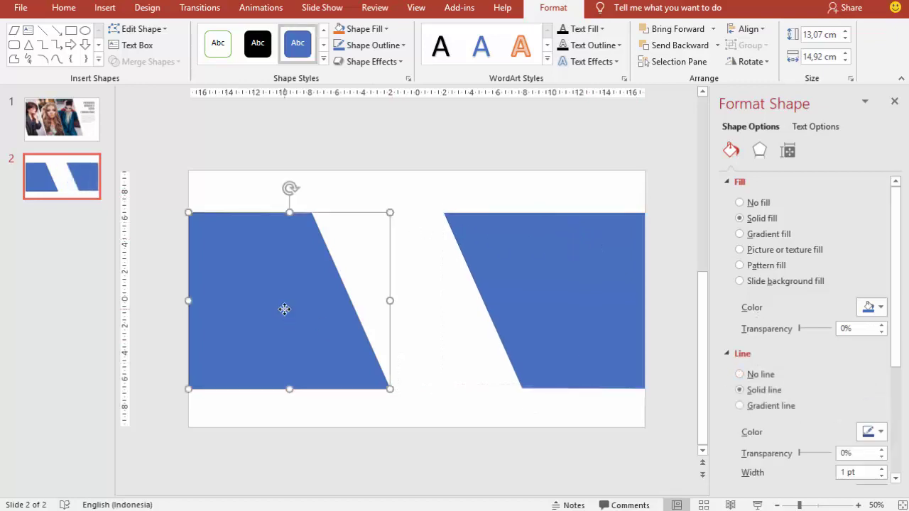
pyautogui.click(740, 375)
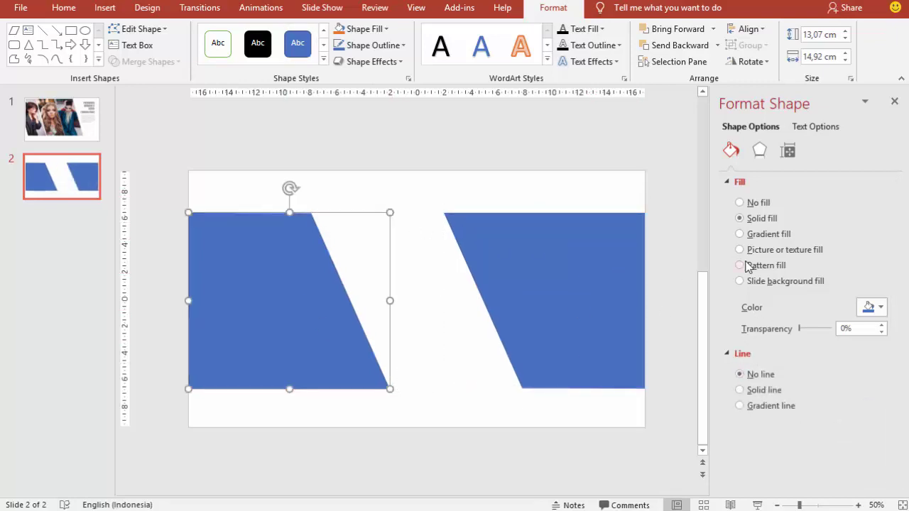
# Fill the left slanted shape with the classic-close-up-clothes-298864 photo.
pyautogui.click(763, 249)
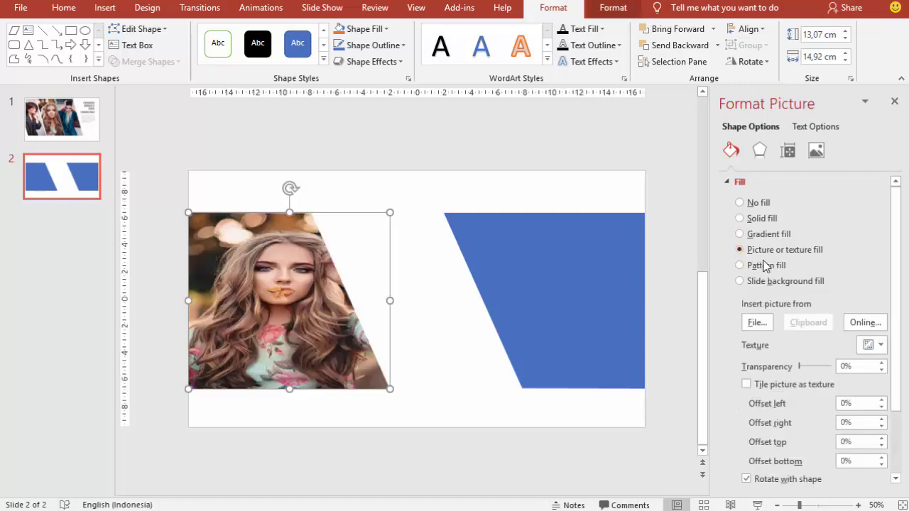
pyautogui.click(757, 323)
pyautogui.moveTo(584, 124); pyautogui.dragTo(597, 298)
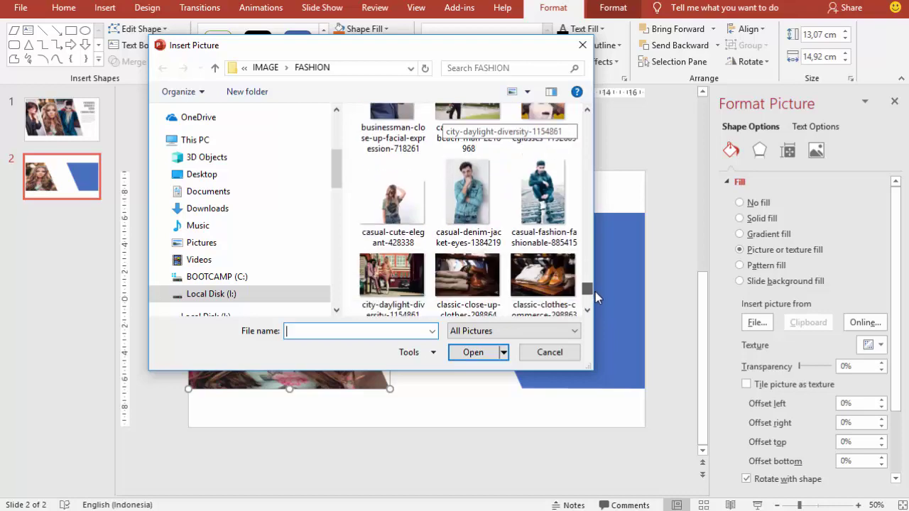
pyautogui.click(468, 277)
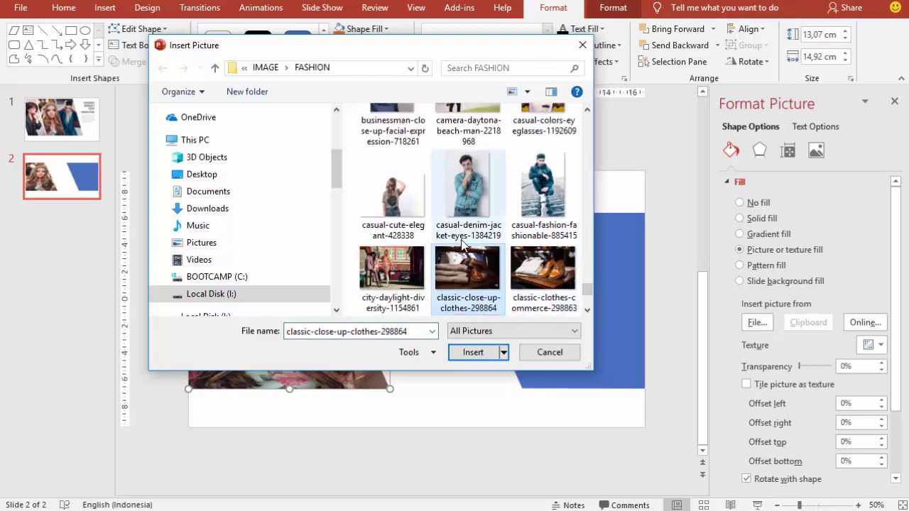
pyautogui.click(478, 359)
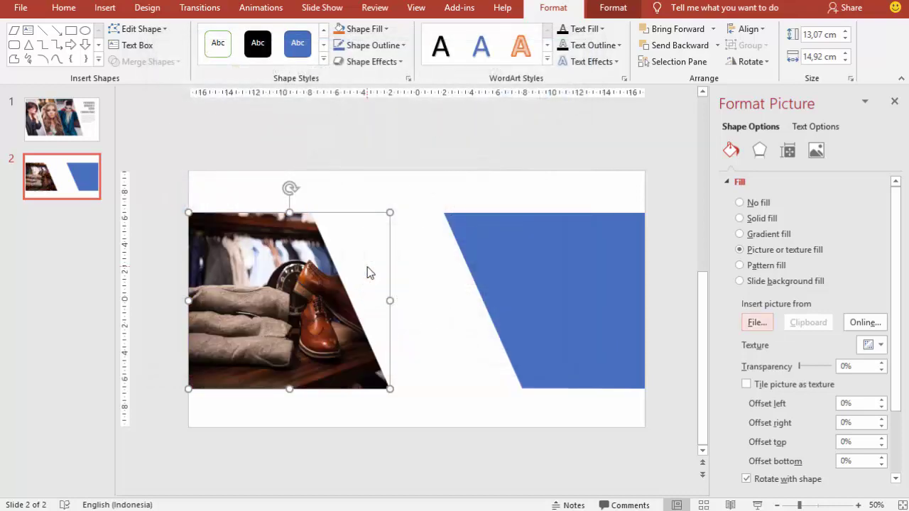
# Fill the right slanted shape with the brand-card-container leather bag picture.
pyautogui.click(529, 260)
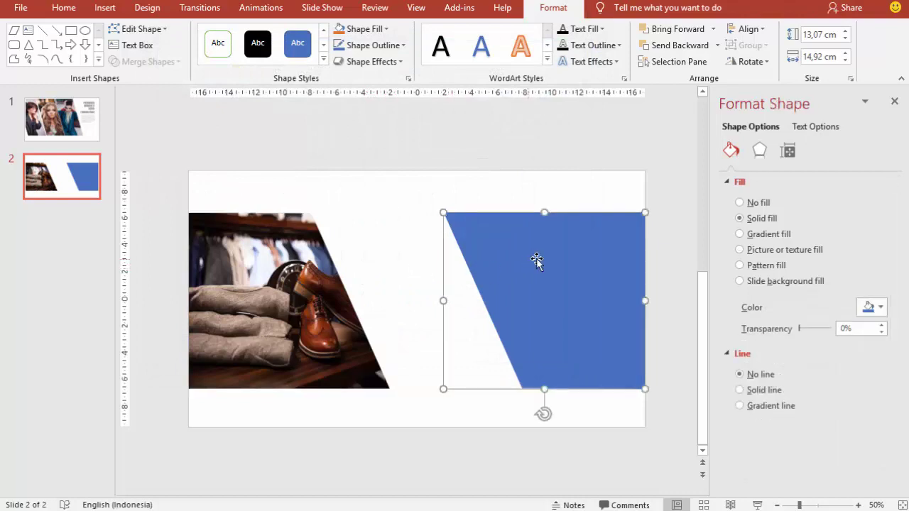
pyautogui.click(758, 252)
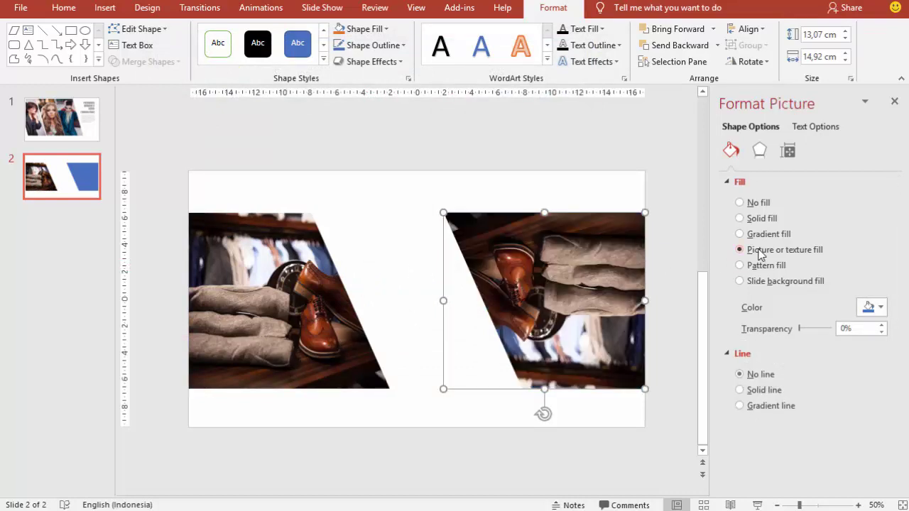
pyautogui.click(757, 322)
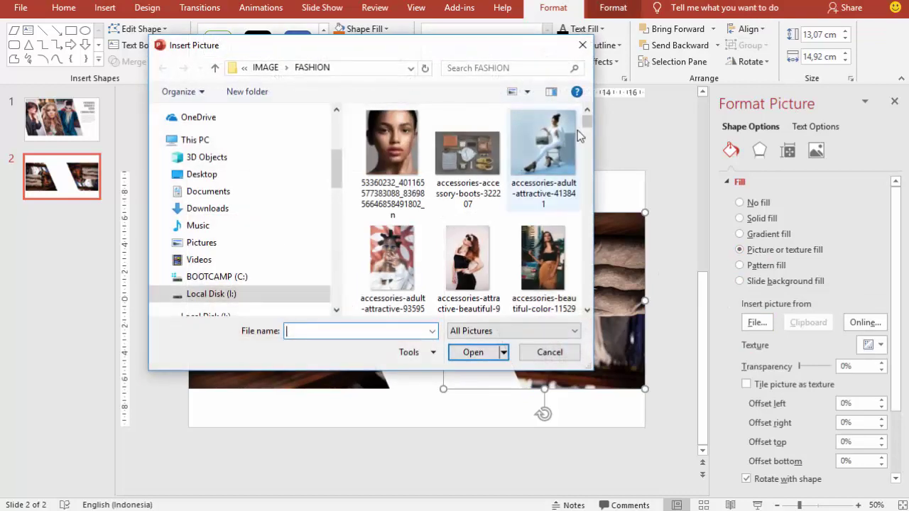
pyautogui.moveTo(586, 125); pyautogui.dragTo(588, 288)
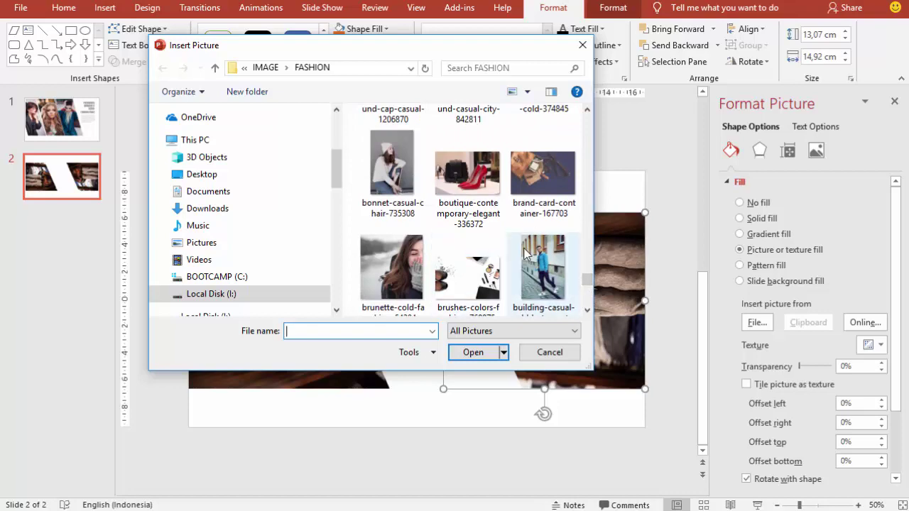
pyautogui.click(533, 181)
pyautogui.click(476, 353)
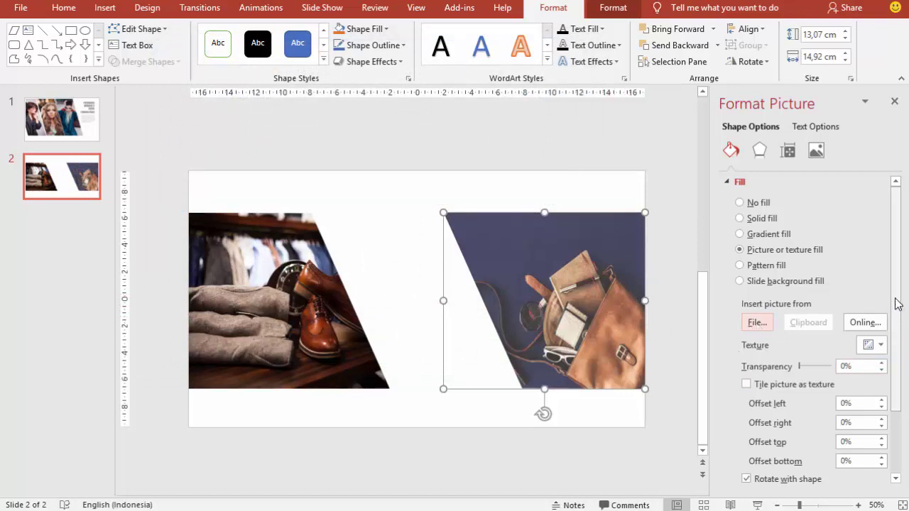
# Turn off Rotate with shape so the bag picture isn't flipped.
pyautogui.scroll(-3, 900, 381)
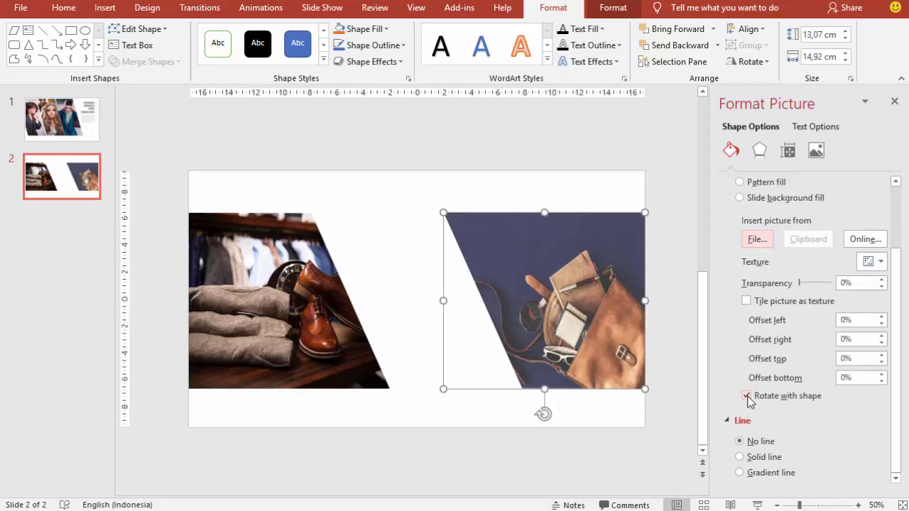
pyautogui.click(746, 397)
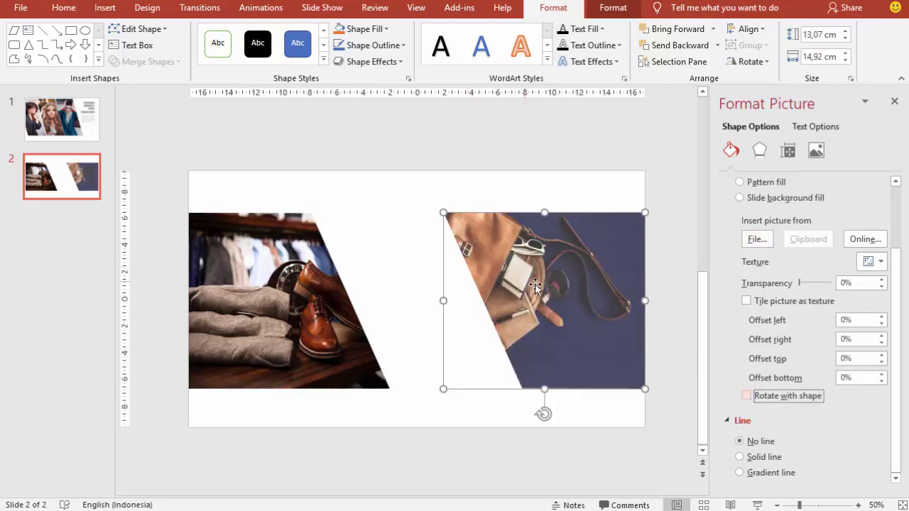
pyautogui.click(525, 194)
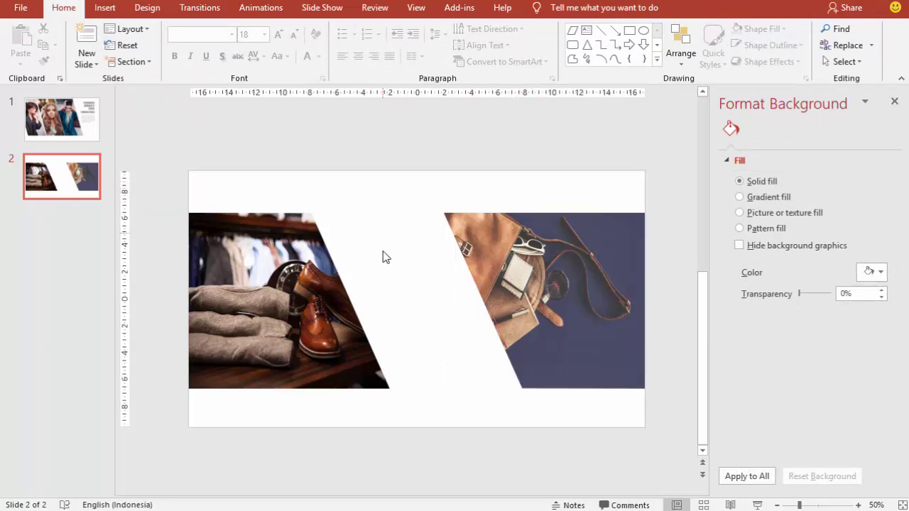
# Draw a parallelogram over the left photo and flip it horizontally.
pyautogui.click(106, 9)
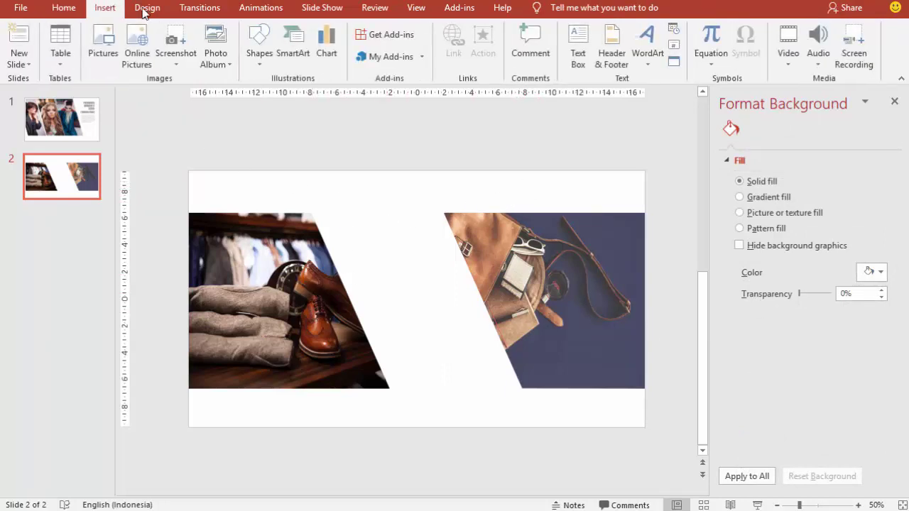
pyautogui.click(260, 53)
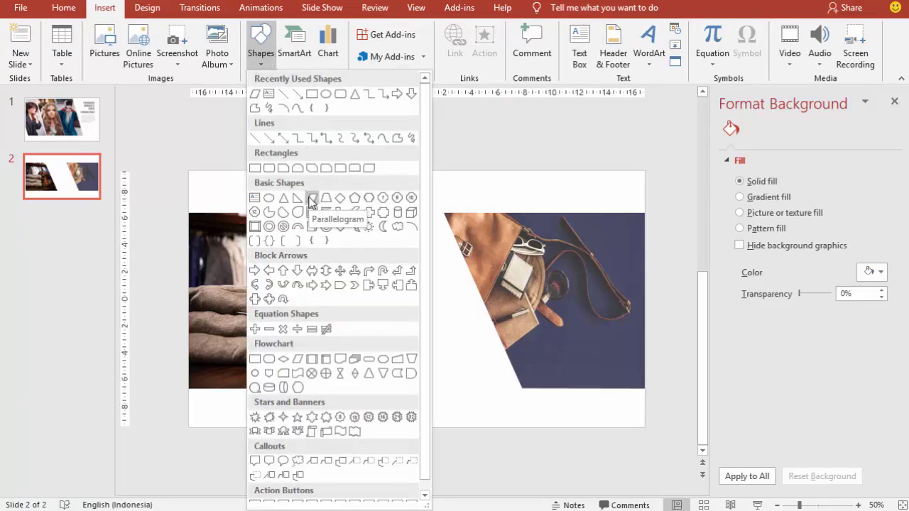
pyautogui.click(310, 203)
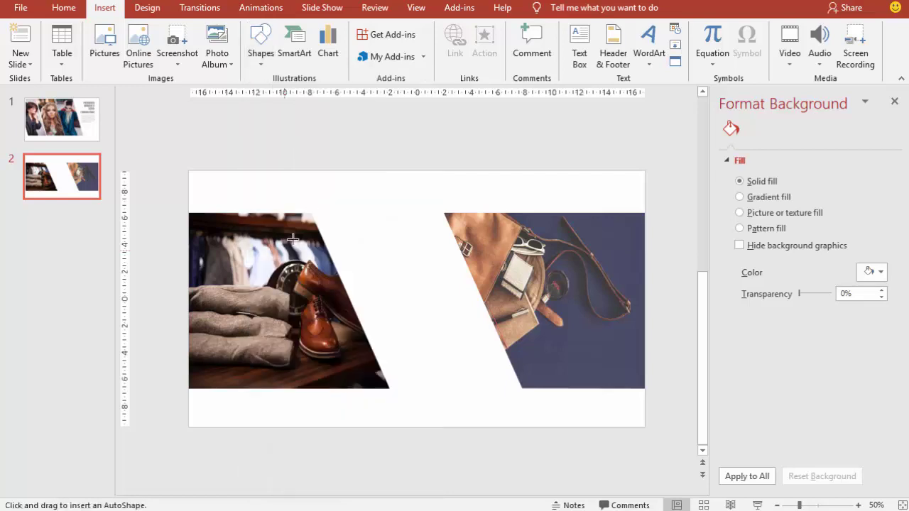
pyautogui.moveTo(288, 294); pyautogui.dragTo(375, 329)
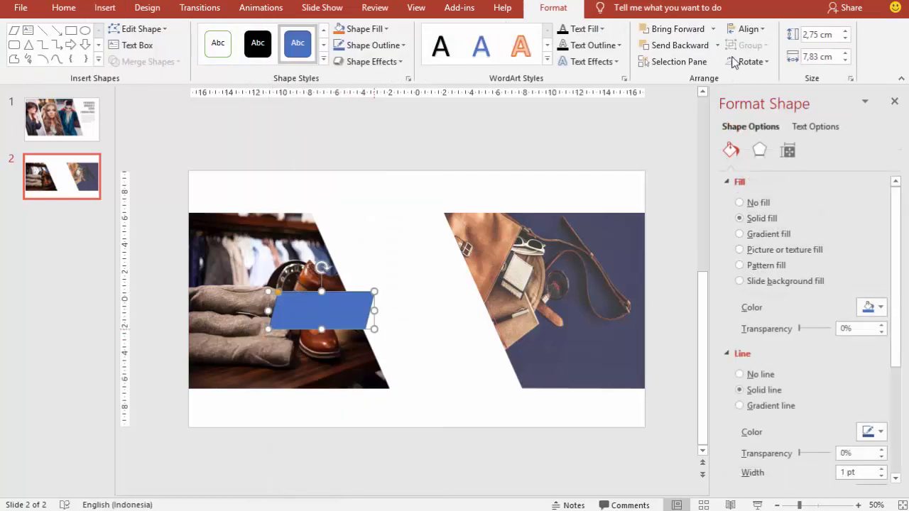
pyautogui.click(747, 61)
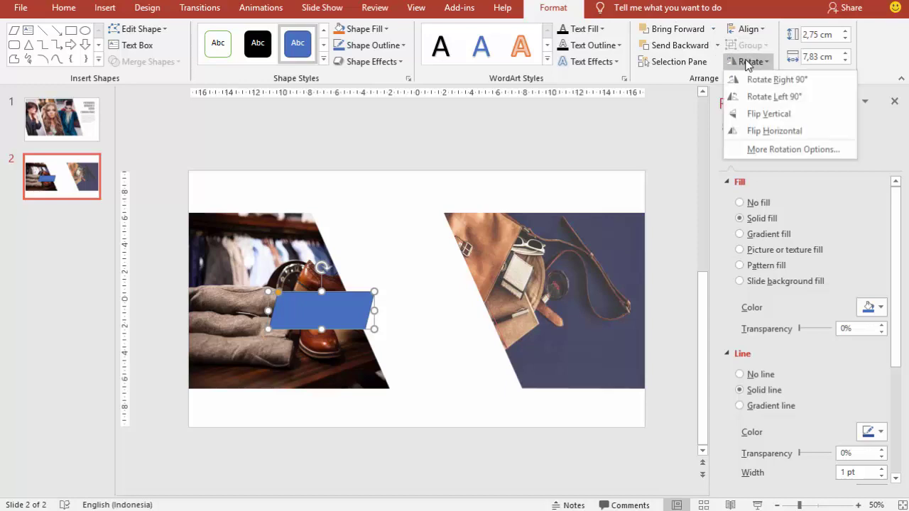
pyautogui.click(758, 131)
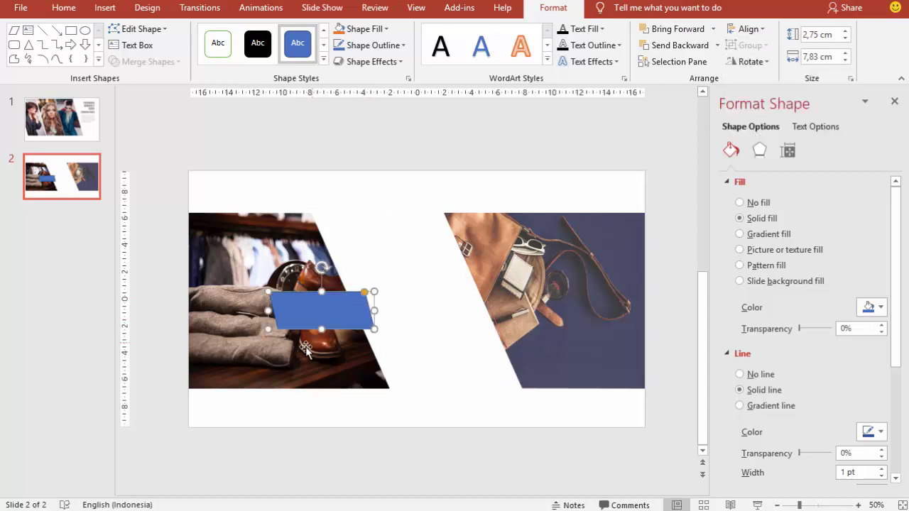
# Position the parallelogram across the shoe photo, matching its slant to the diagonal edge.
pyautogui.keyDown('ctrl'); pyautogui.scroll(5, 299, 348); pyautogui.keyUp('ctrl')
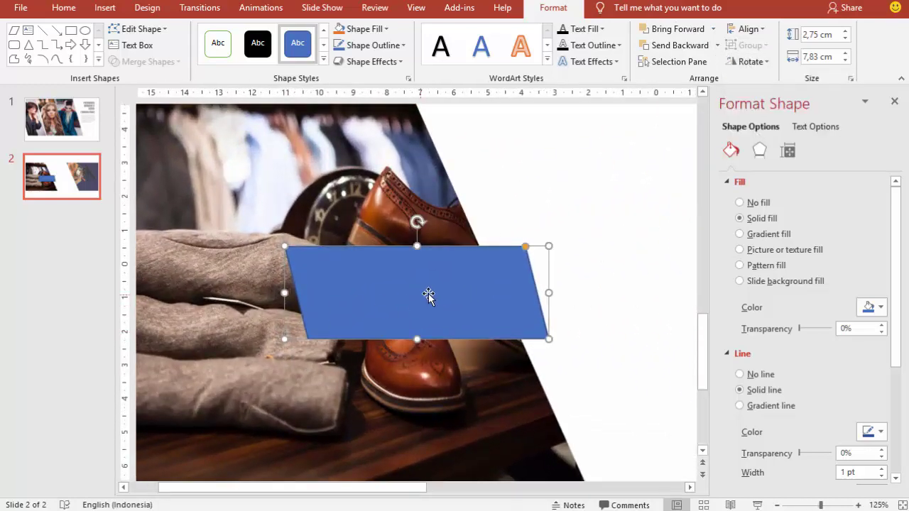
pyautogui.moveTo(426, 296)
pyautogui.mouseDown()
pyautogui.moveTo(384, 290)
pyautogui.moveTo(440, 280)
pyautogui.moveTo(466, 286)
pyautogui.mouseUp()
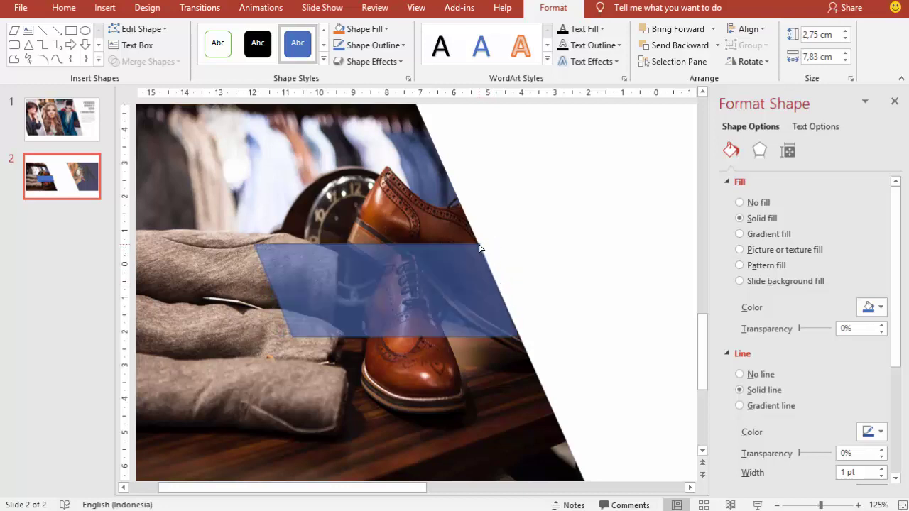
pyautogui.moveTo(478, 247); pyautogui.dragTo(477, 244)
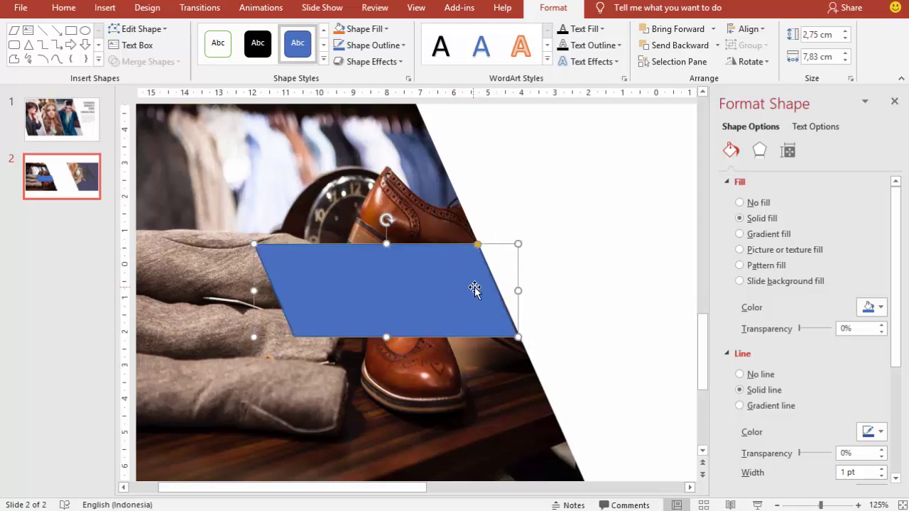
pyautogui.scroll(5, 475, 287)
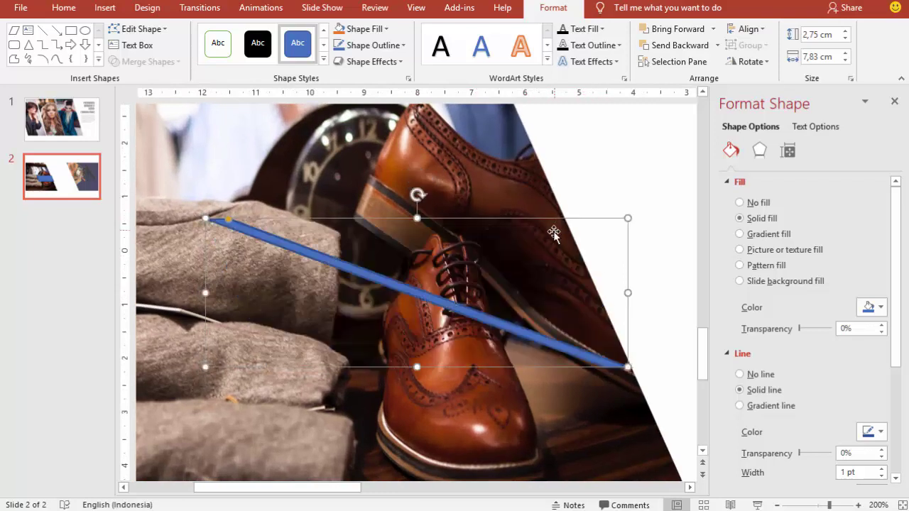
pyautogui.moveTo(563, 223)
pyautogui.mouseDown()
pyautogui.moveTo(555, 234)
pyautogui.moveTo(565, 224)
pyautogui.mouseUp()
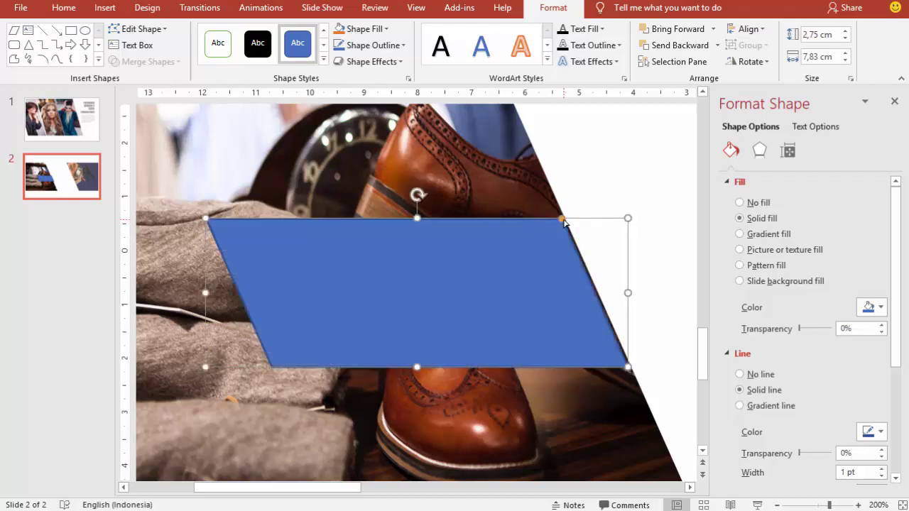
pyautogui.press('Escape')
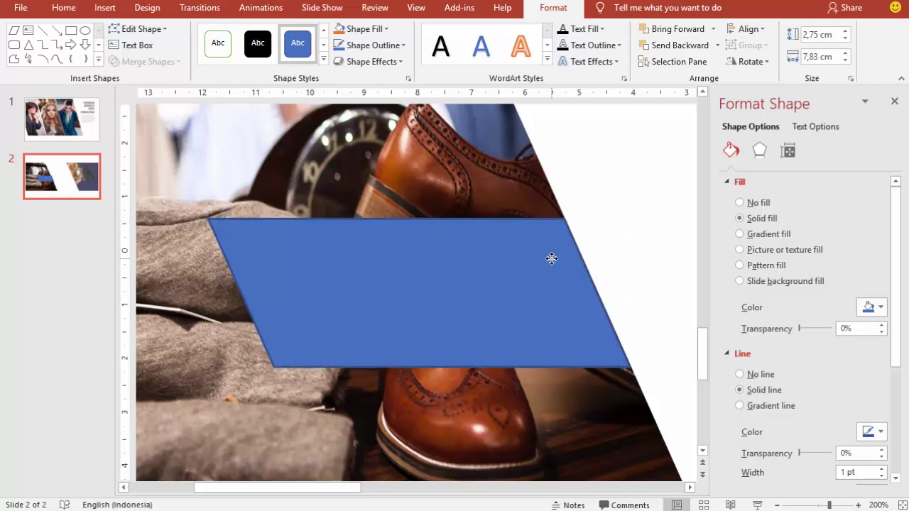
# Give the band no outline, a grey fill and 30% transparency.
pyautogui.click(552, 259)
pyautogui.click(754, 376)
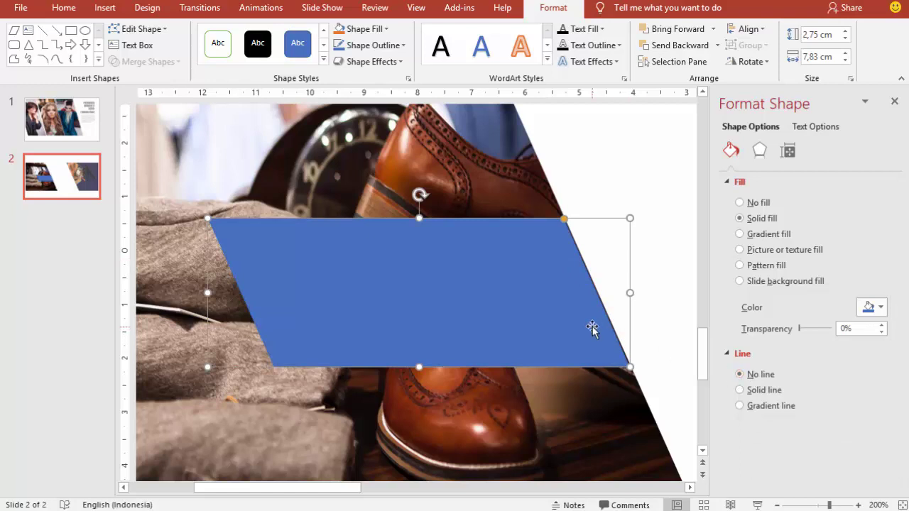
pyautogui.click(870, 307)
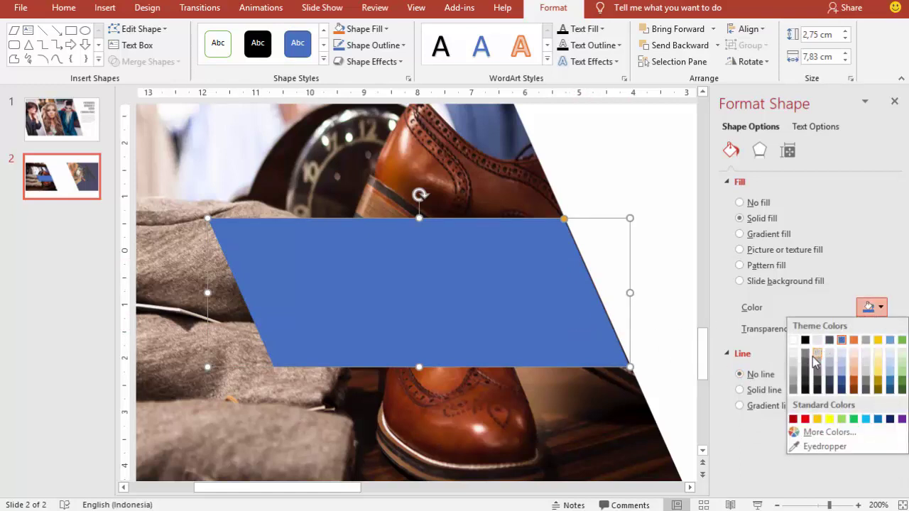
pyautogui.click(795, 381)
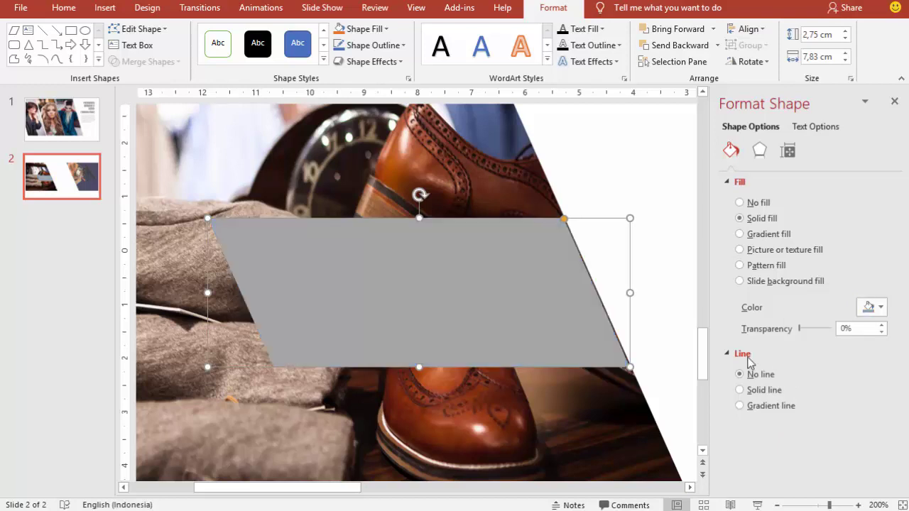
pyautogui.moveTo(800, 329); pyautogui.dragTo(808, 330)
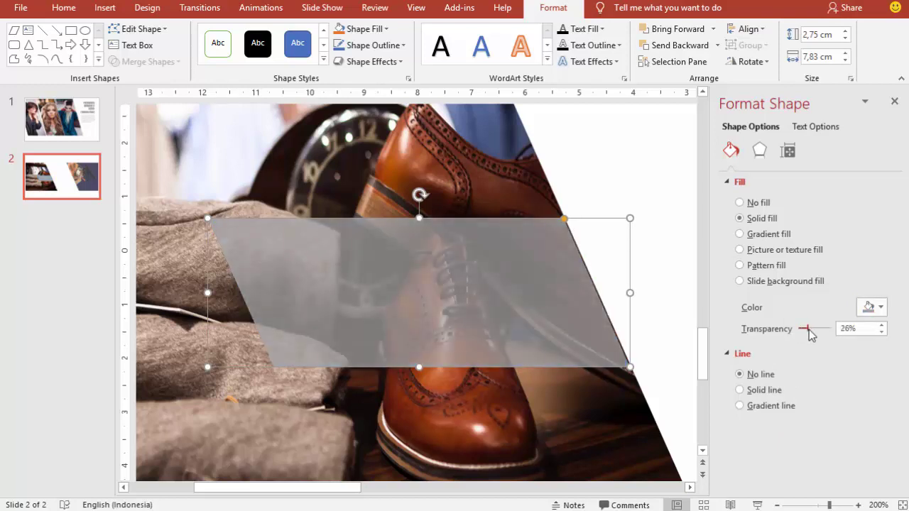
pyautogui.click(881, 325)
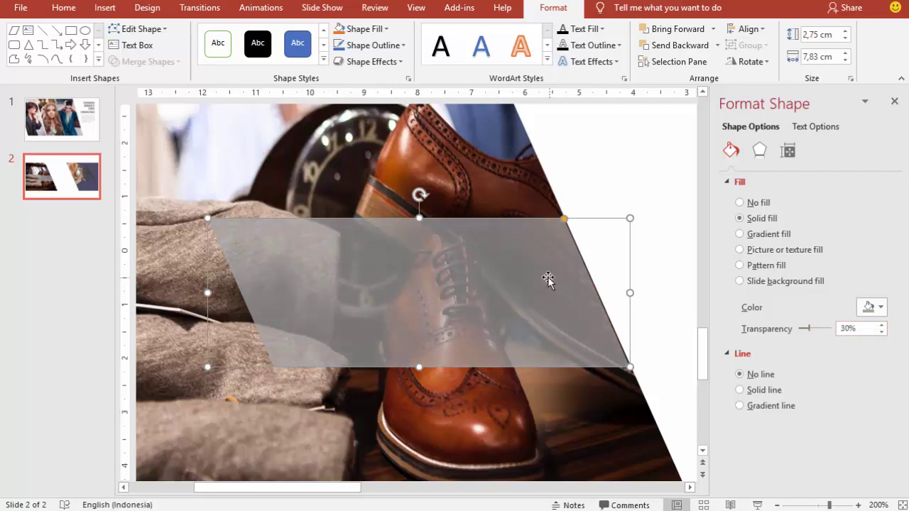
pyautogui.scroll(-5, 545, 274)
pyautogui.scroll(-1, 535, 258)
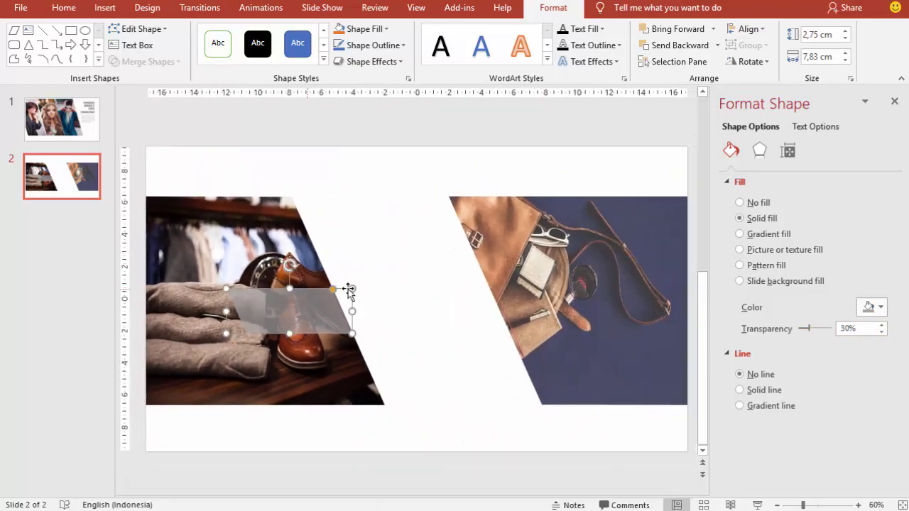
pyautogui.click(402, 280)
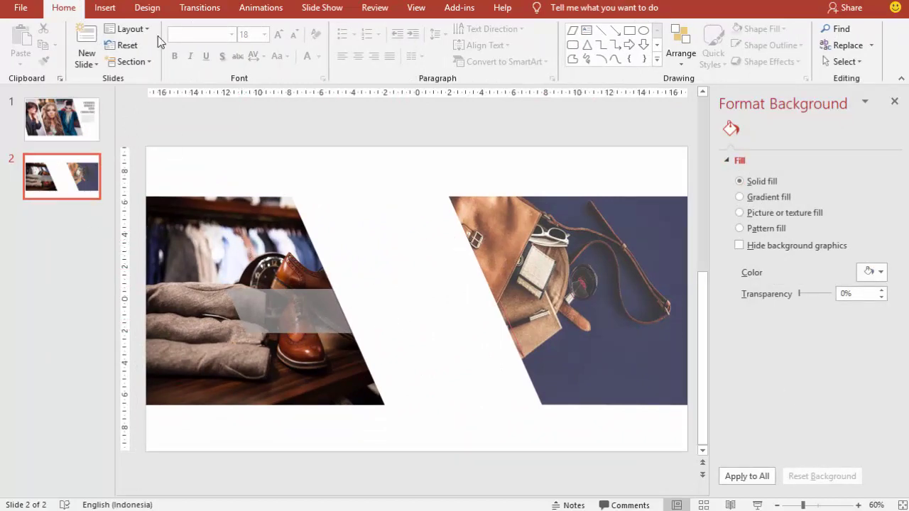
# Add a light-coloured Gobold 'Nama Produk' text box in the gap above the shoe photo.
pyautogui.click(112, 9)
pyautogui.click(588, 44)
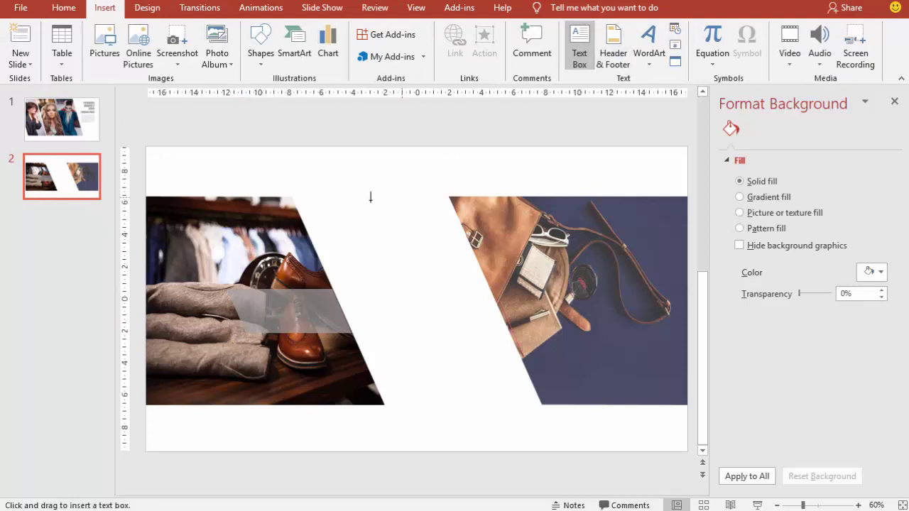
pyautogui.moveTo(304, 195); pyautogui.dragTo(384, 217)
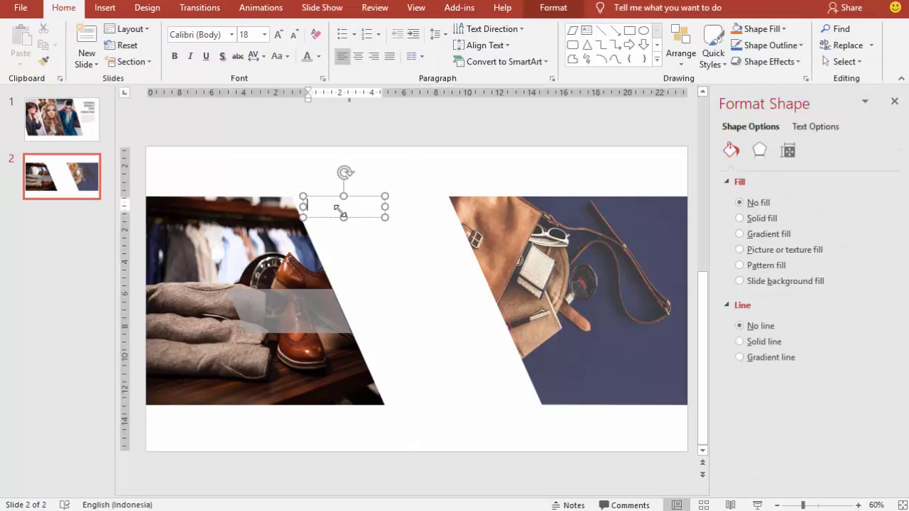
pyautogui.write('Pr')
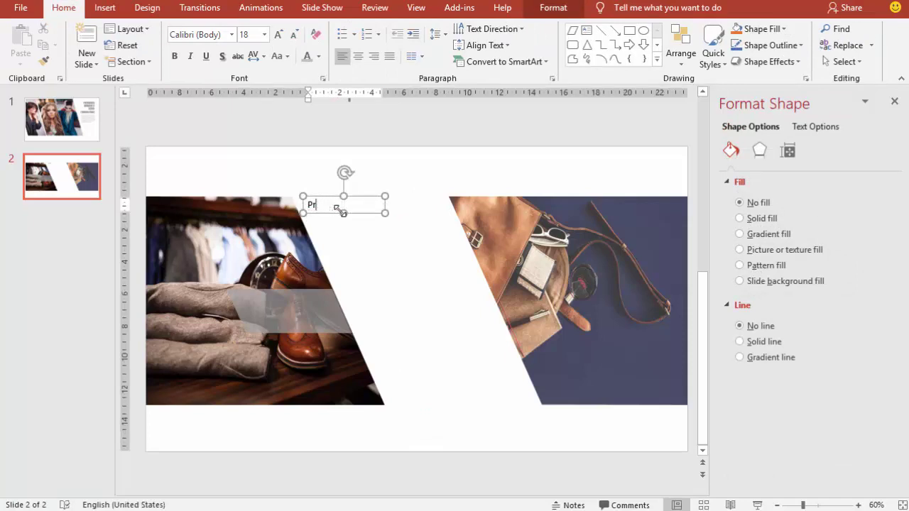
pyautogui.write('Nama P')
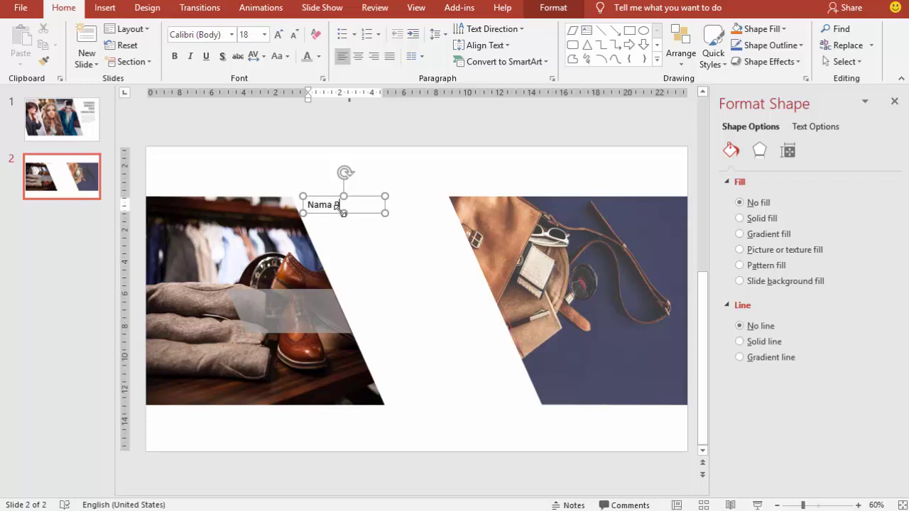
pyautogui.write('roduk')
pyautogui.click(364, 197)
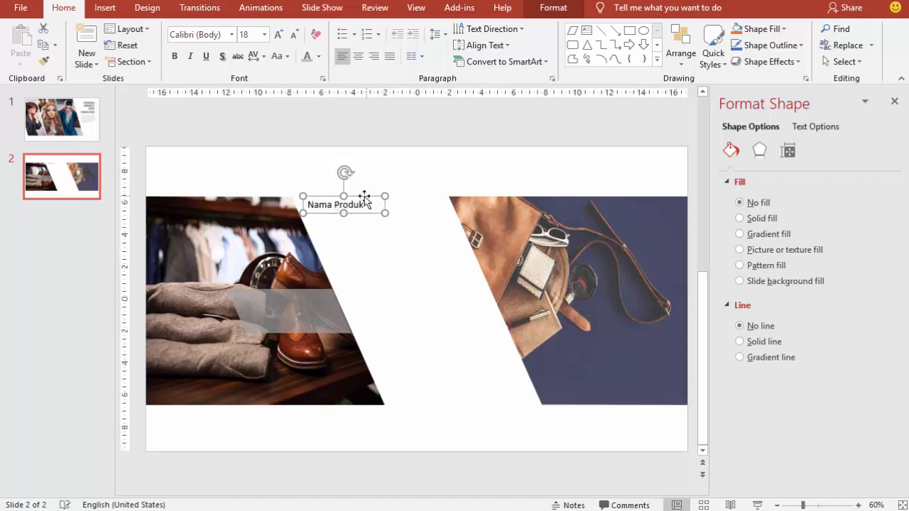
pyautogui.click(232, 34)
pyautogui.click(196, 119)
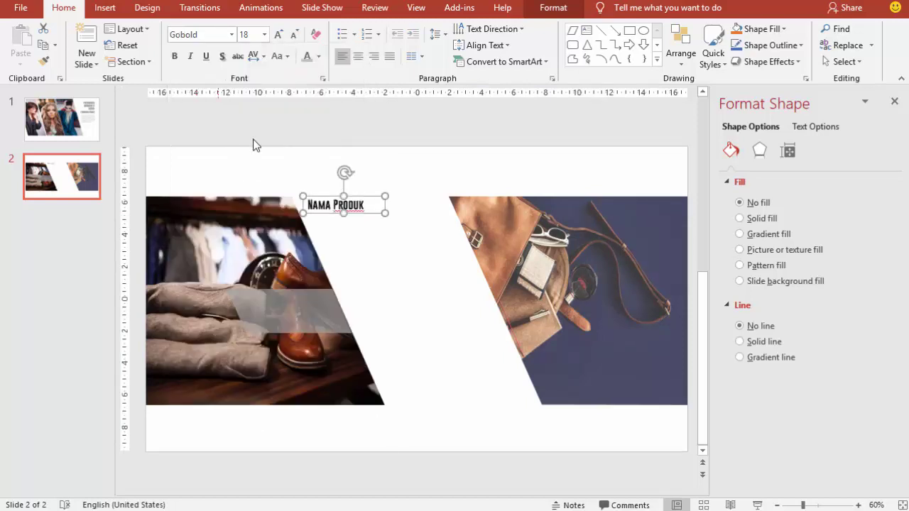
pyautogui.click(303, 58)
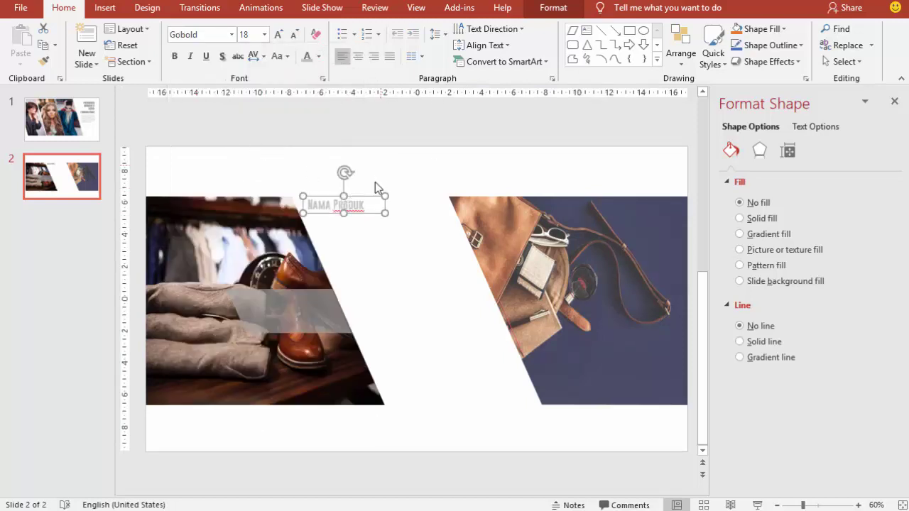
pyautogui.moveTo(367, 196); pyautogui.dragTo(366, 195)
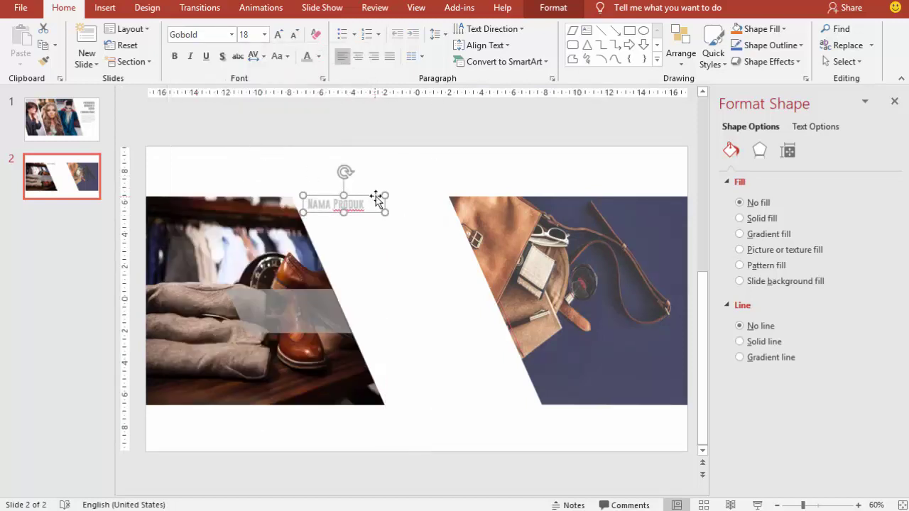
pyautogui.click(104, 7)
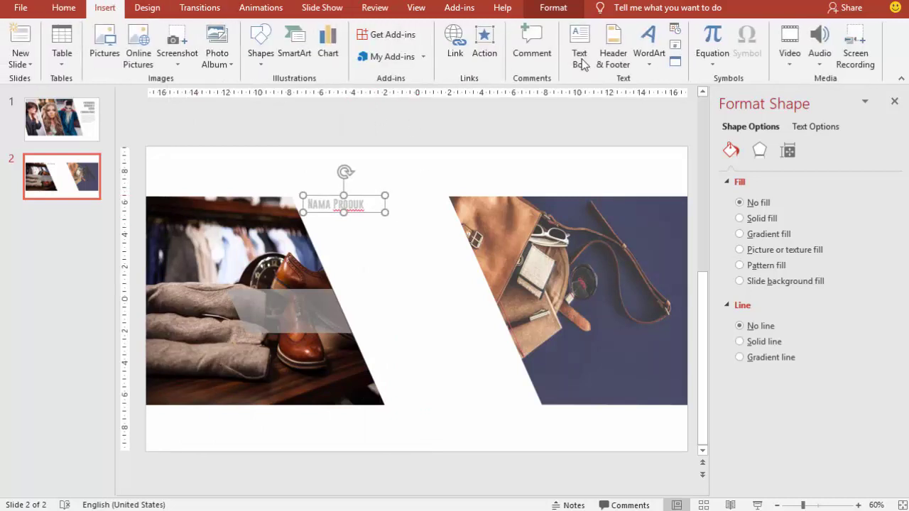
# Add a body text box below the heading filled with one rand() placeholder paragraph.
pyautogui.click(588, 51)
pyautogui.moveTo(327, 223); pyautogui.dragTo(433, 248)
pyautogui.write('=ran')
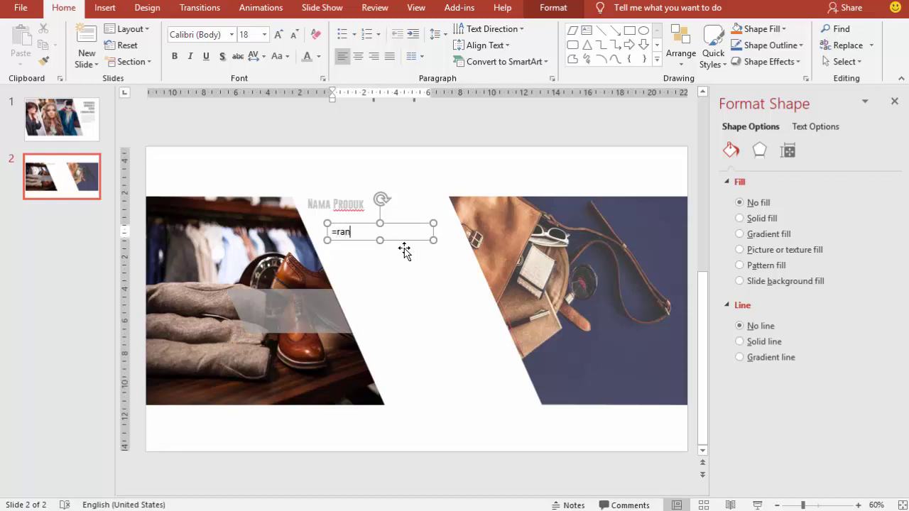
pyautogui.write('d(')
pyautogui.press('Return')
pyautogui.moveTo(396, 176); pyautogui.dragTo(450, 467)
pyautogui.press('Delete')
pyautogui.click(495, 332)
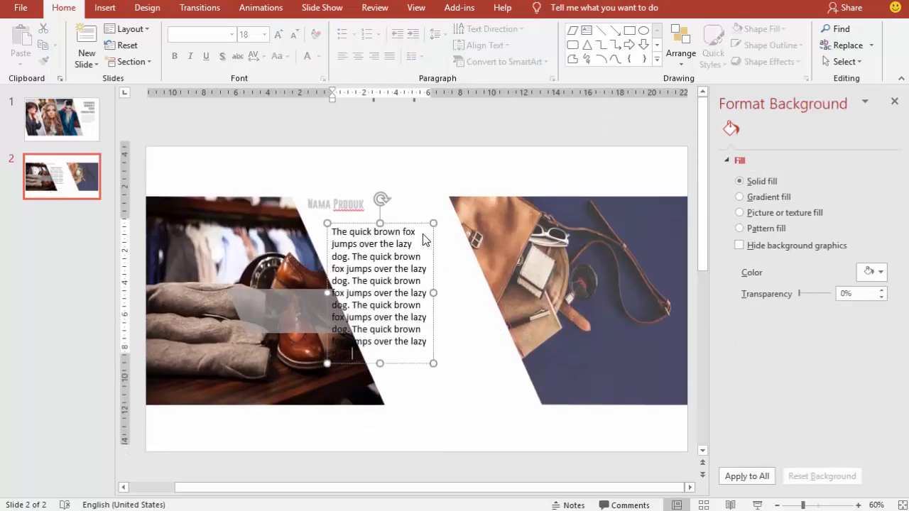
pyautogui.scroll(5, 426, 284)
pyautogui.click(46, 186)
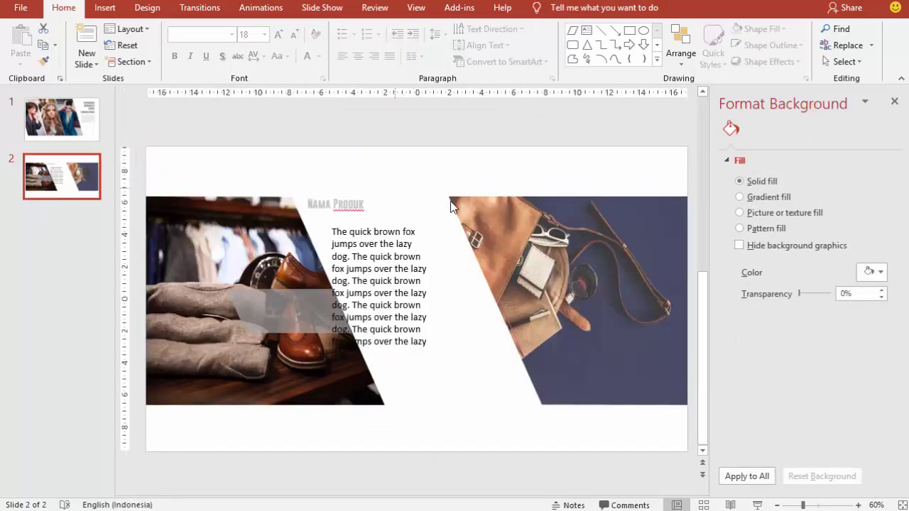
# Format the body text as 12 pt light grey Open Sans.
pyautogui.click(386, 232)
pyautogui.click(402, 224)
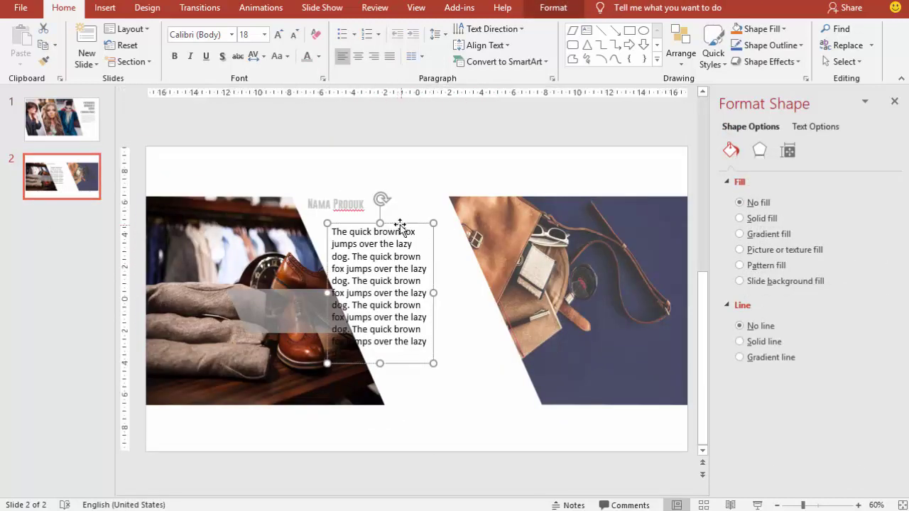
pyautogui.click(264, 34)
pyautogui.click(248, 118)
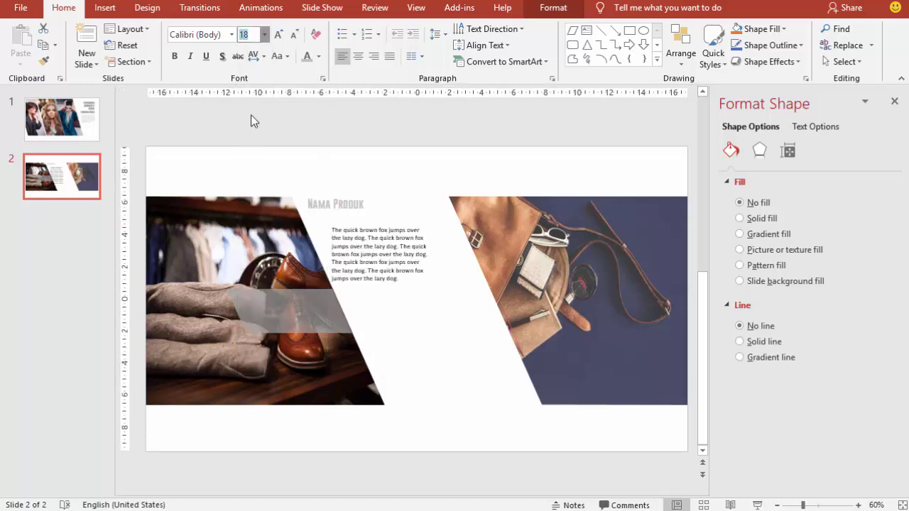
pyautogui.click(306, 57)
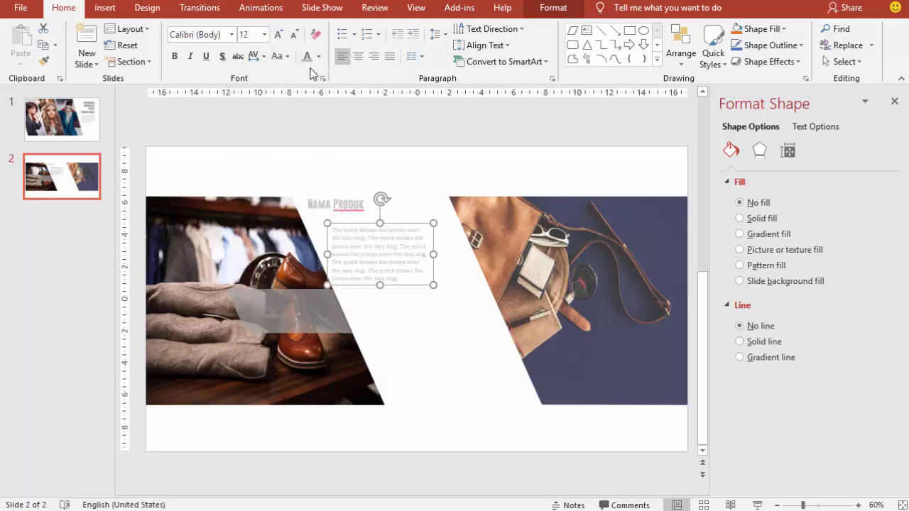
pyautogui.click(219, 39)
pyautogui.write('Open Sans')
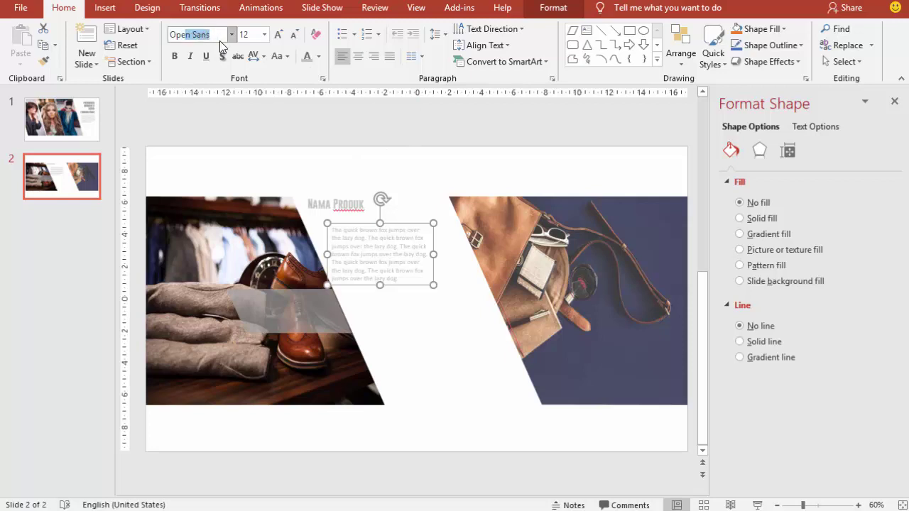
pyautogui.press('Return')
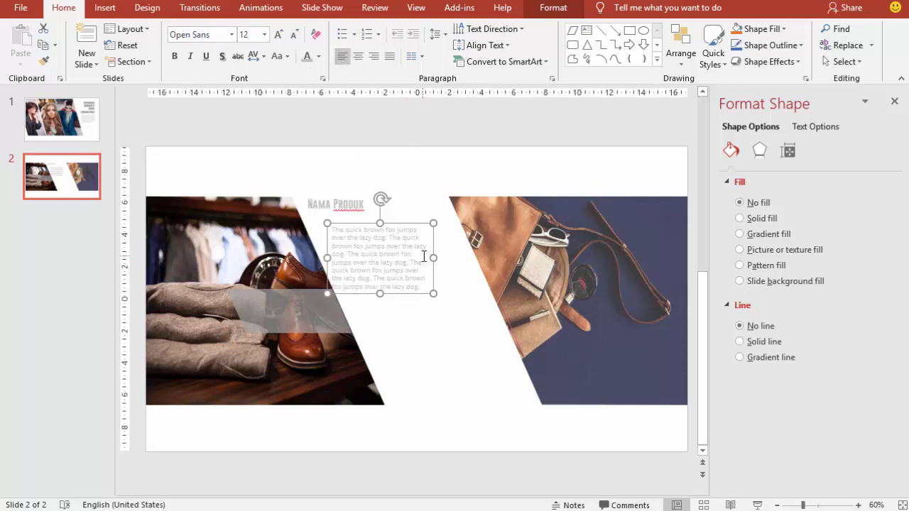
# Trim the description so it ends at 'The quick brown'.
pyautogui.moveTo(424, 256); pyautogui.dragTo(431, 296)
pyautogui.press('BackSpace')
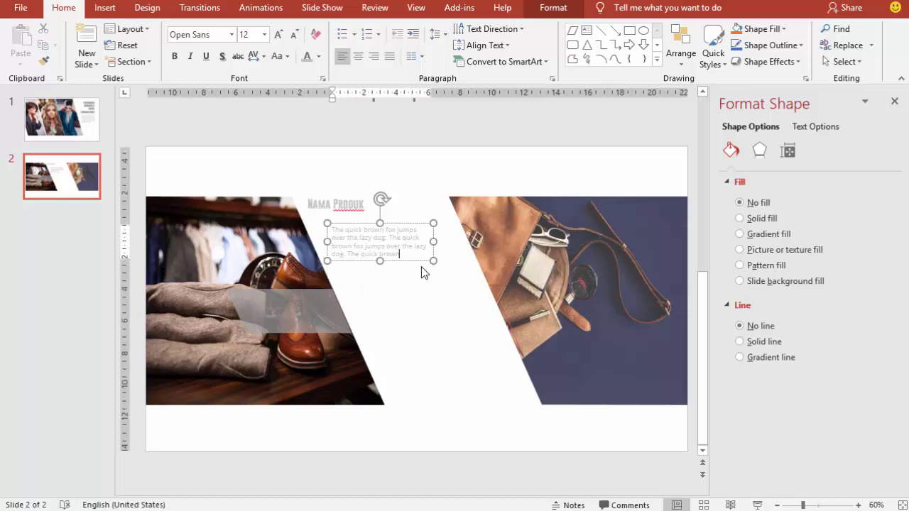
pyautogui.press('Escape')
# Align the Nama Produk title directly above the description box.
pyautogui.press('Left')
pyautogui.press('Up')
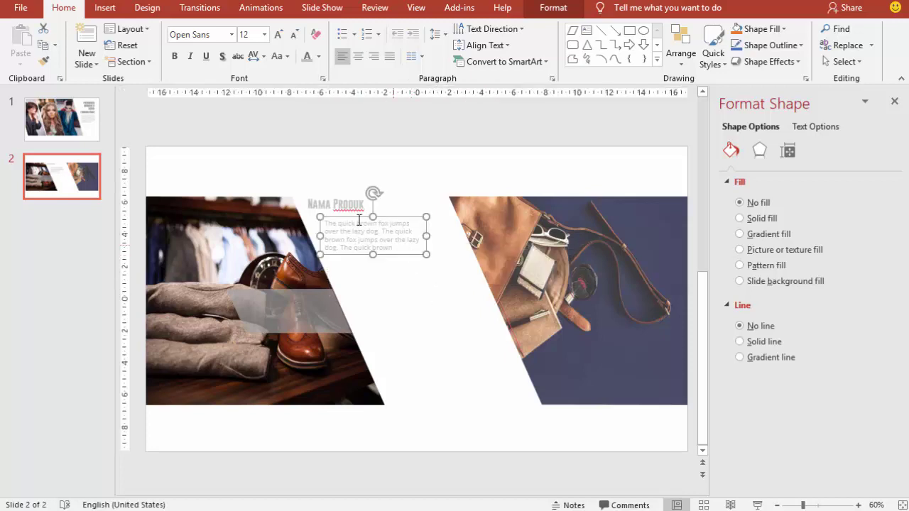
pyautogui.click(344, 207)
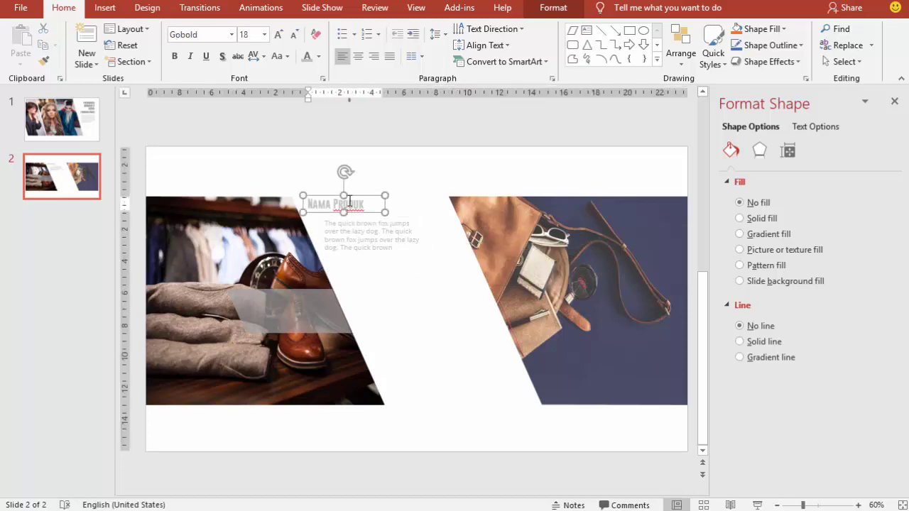
pyautogui.moveTo(319, 201); pyautogui.dragTo(338, 202)
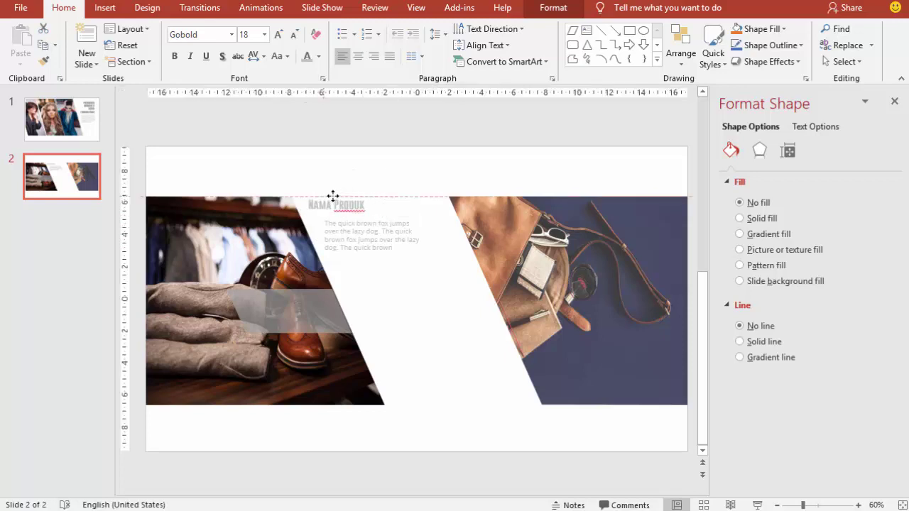
pyautogui.click(356, 222)
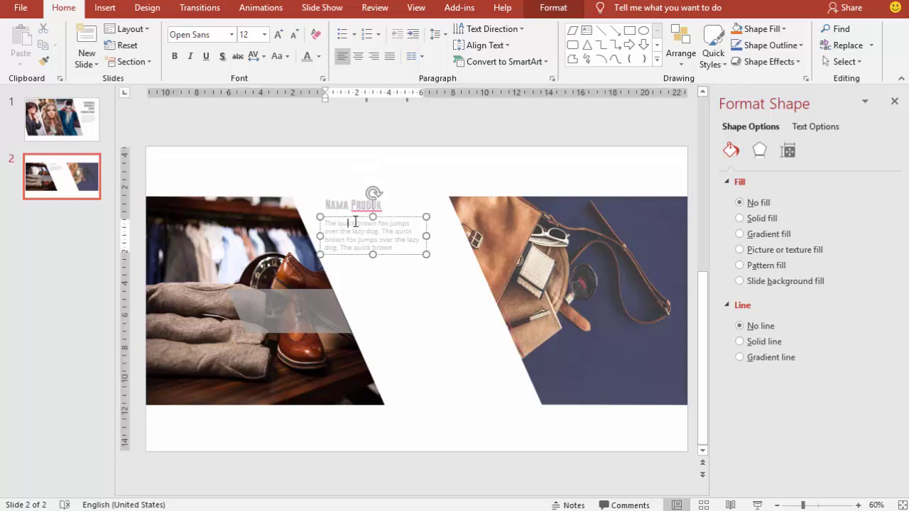
pyautogui.moveTo(350, 217); pyautogui.dragTo(353, 214)
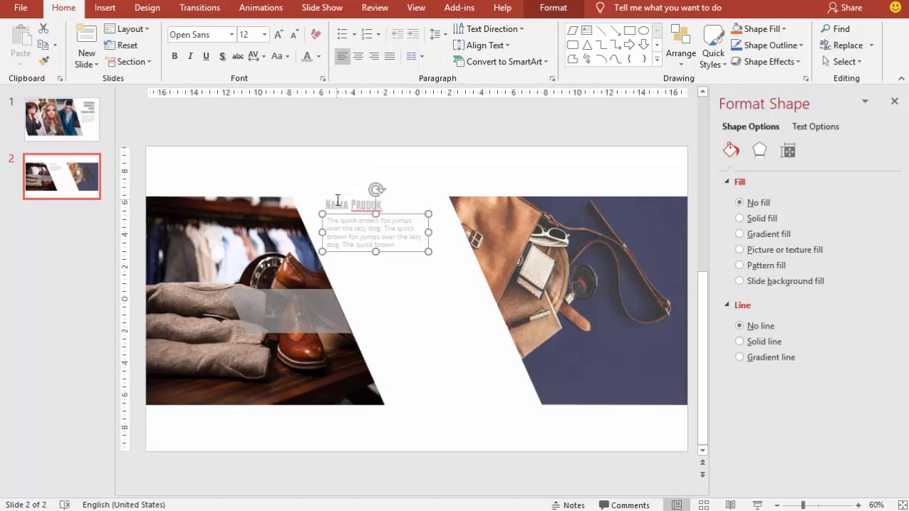
pyautogui.keyDown('shift'); pyautogui.click(338, 199); pyautogui.keyUp('shift')
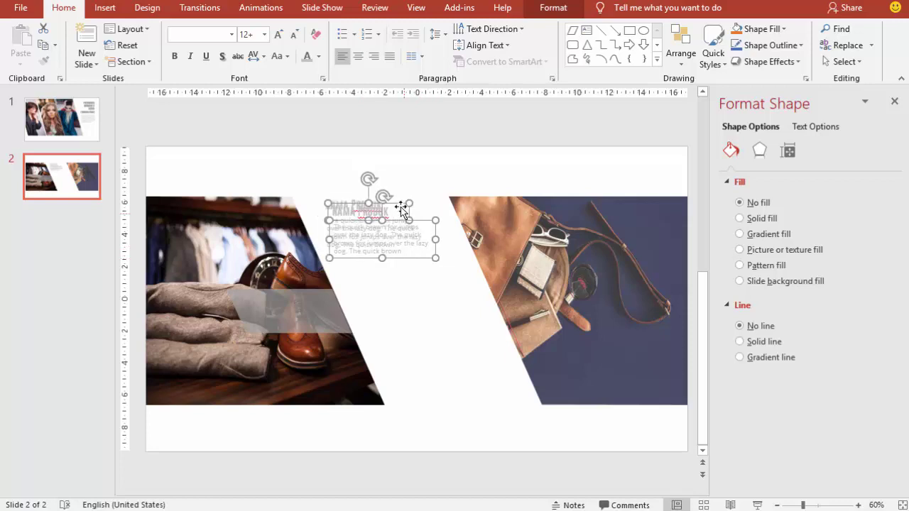
# Duplicate the title-and-description block twice and stagger the three blocks diagonally down the gap.
pyautogui.moveTo(392, 195); pyautogui.dragTo(427, 255)
pyautogui.moveTo(426, 255); pyautogui.dragTo(429, 261)
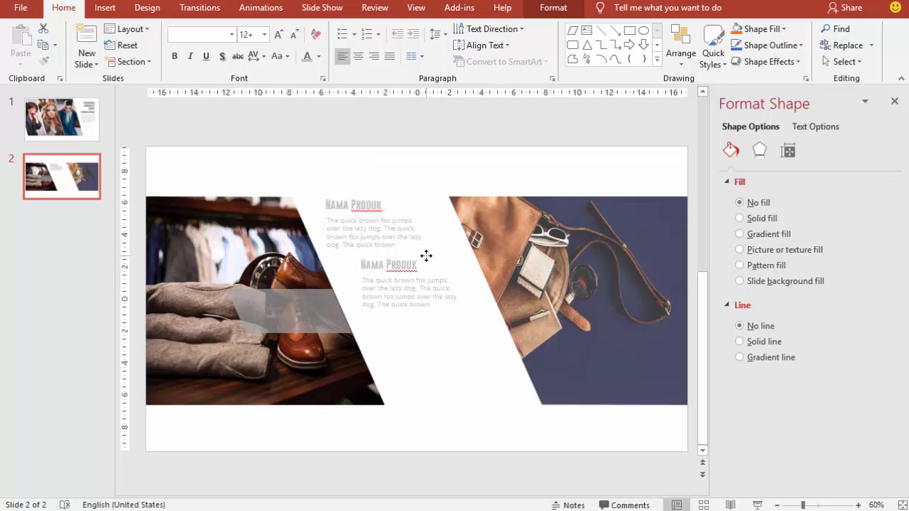
pyautogui.hotkey('ctrl', 'd')
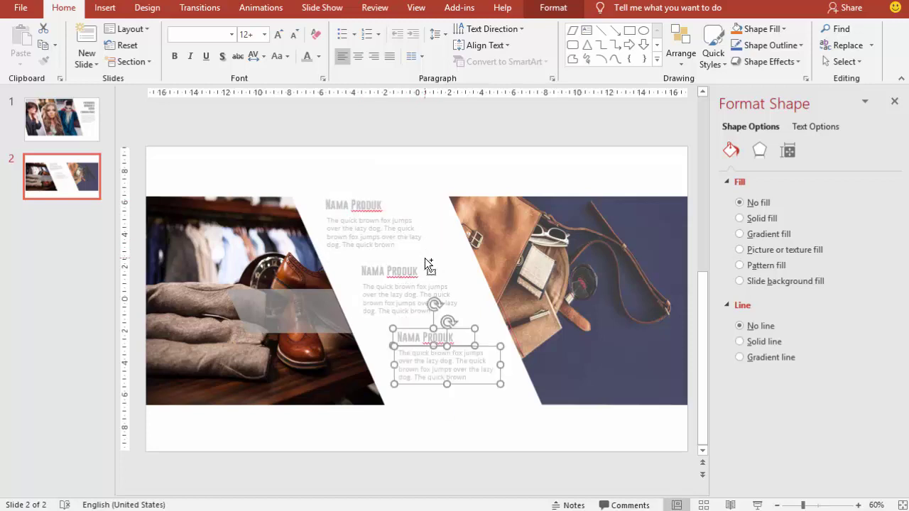
pyautogui.moveTo(469, 331); pyautogui.dragTo(469, 349)
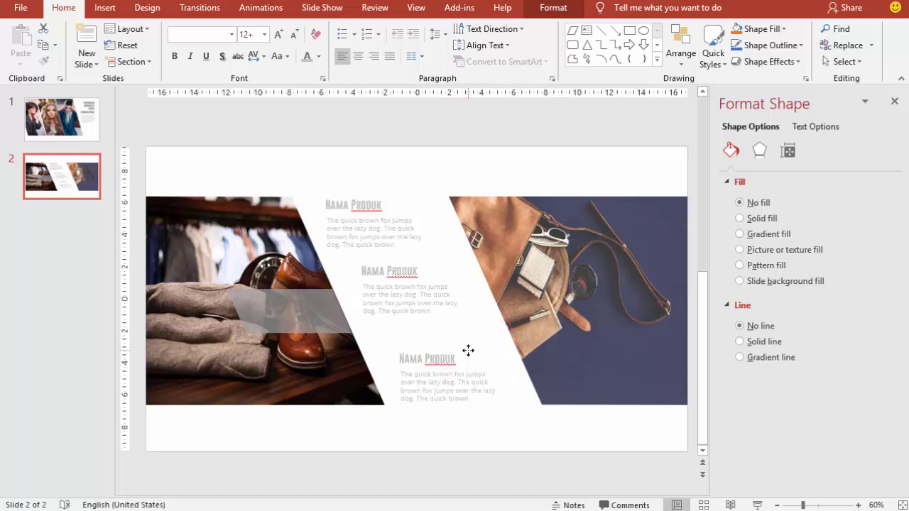
pyautogui.click(397, 287)
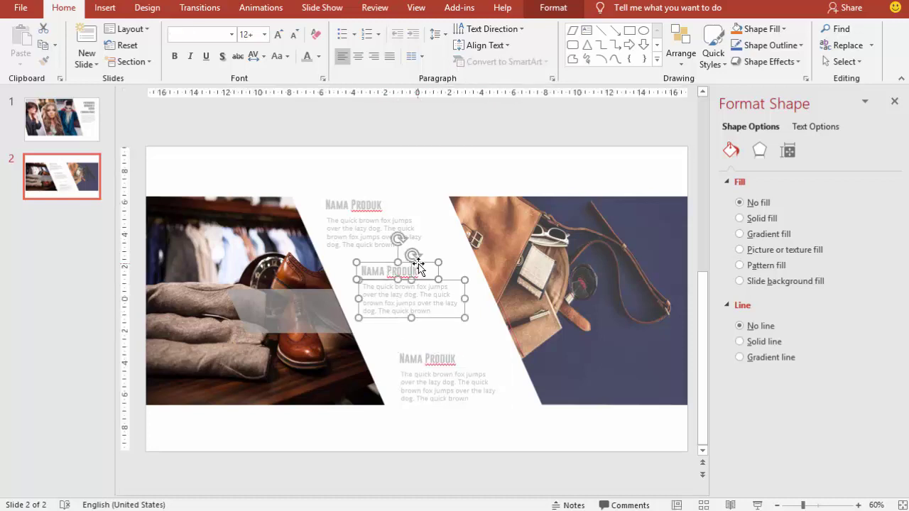
pyautogui.moveTo(416, 281); pyautogui.dragTo(424, 274)
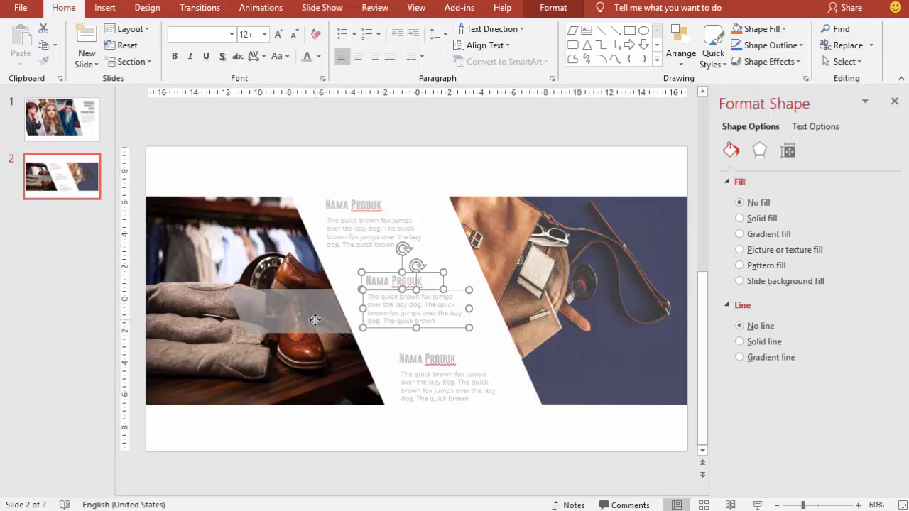
# Copy the translucent grey band onto the bottom of the bag photo.
pyautogui.click(280, 330)
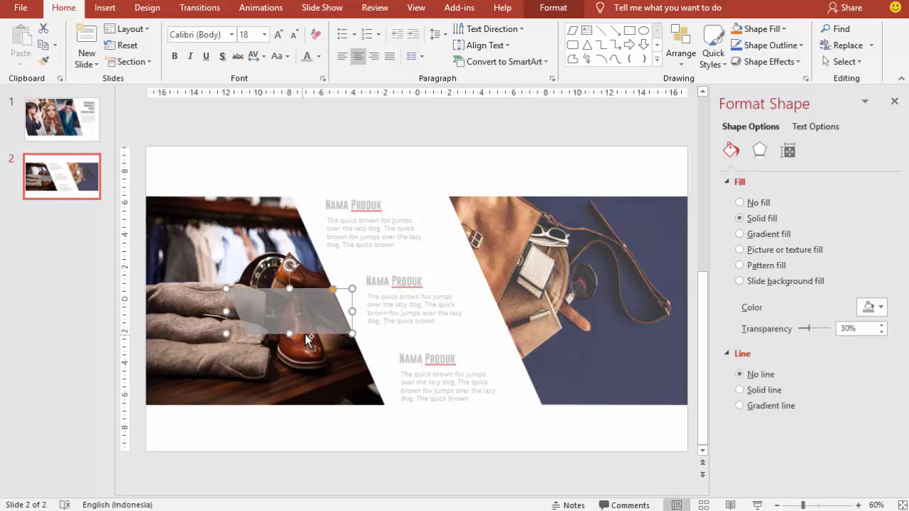
pyautogui.moveTo(307, 337); pyautogui.dragTo(597, 366)
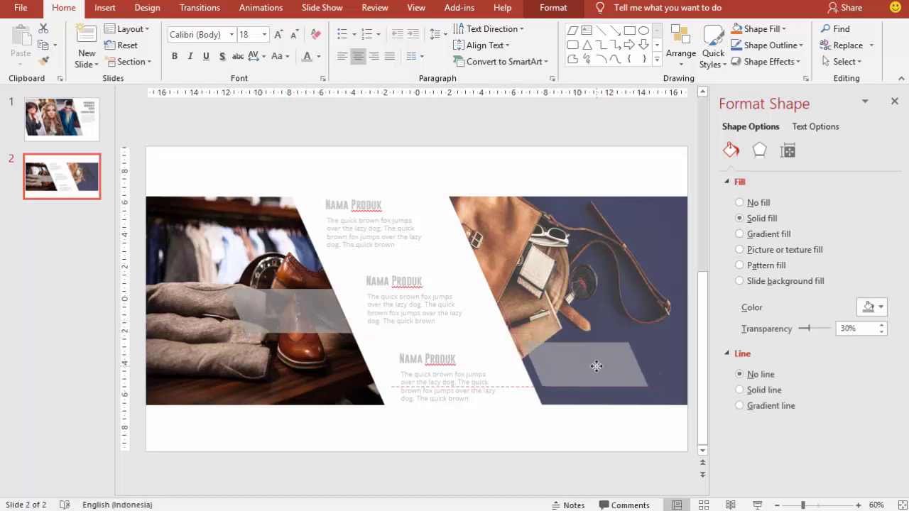
pyautogui.moveTo(596, 366); pyautogui.dragTo(588, 368)
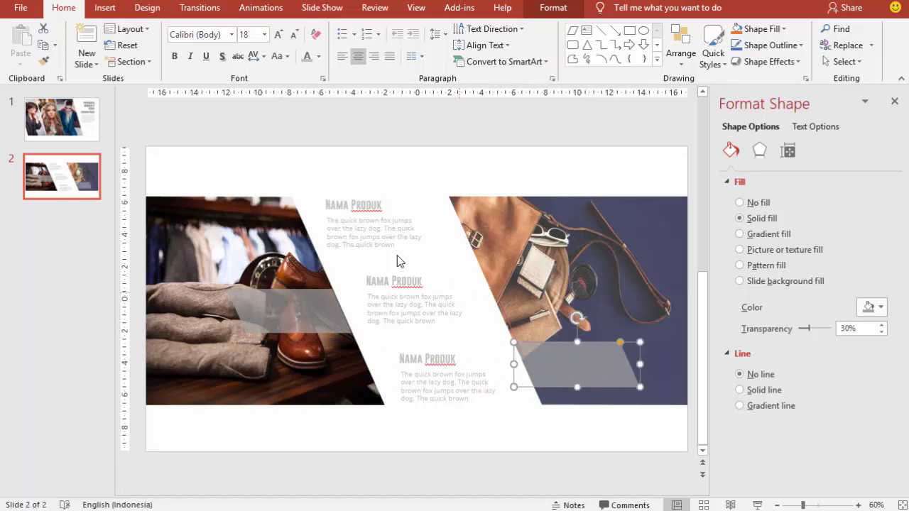
# Copy the Nama Produk title onto the shoe photo's band as white 24 pt text.
pyautogui.click(357, 201)
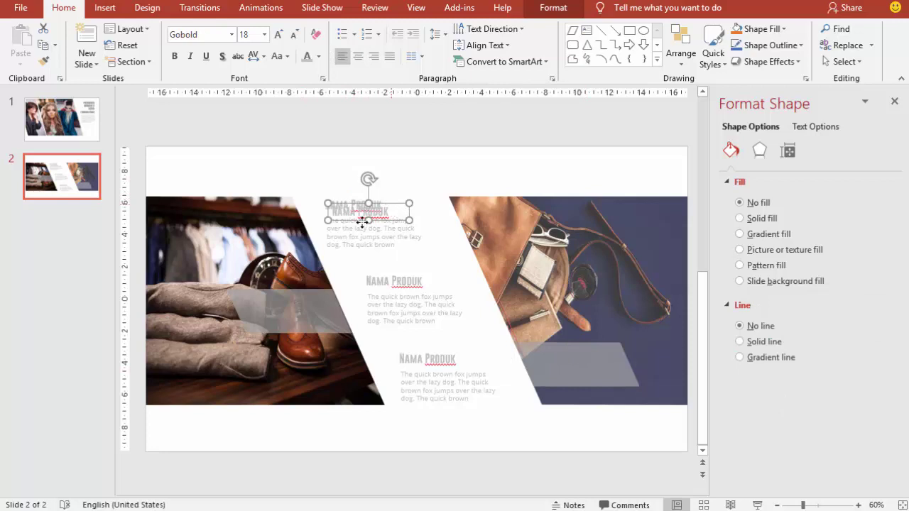
pyautogui.moveTo(384, 197)
pyautogui.mouseDown()
pyautogui.moveTo(321, 311)
pyautogui.moveTo(321, 303)
pyautogui.mouseUp()
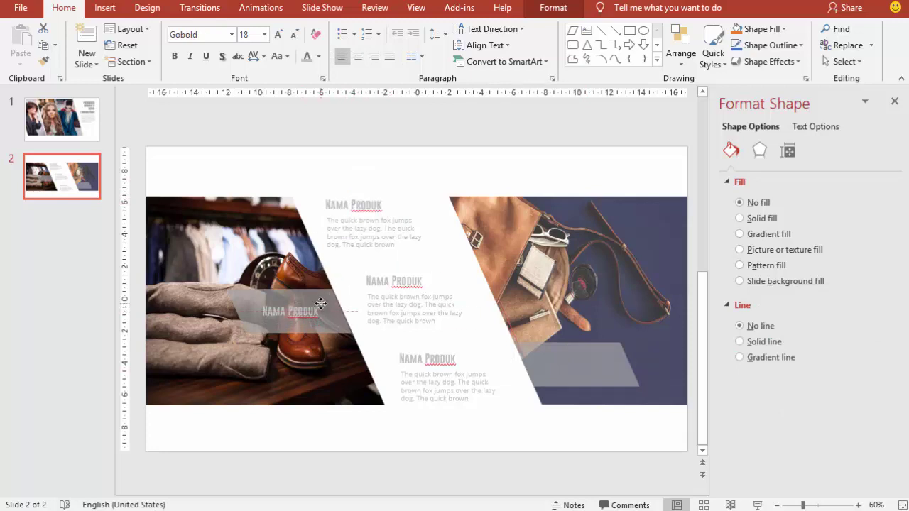
pyautogui.click(264, 35)
pyautogui.click(254, 188)
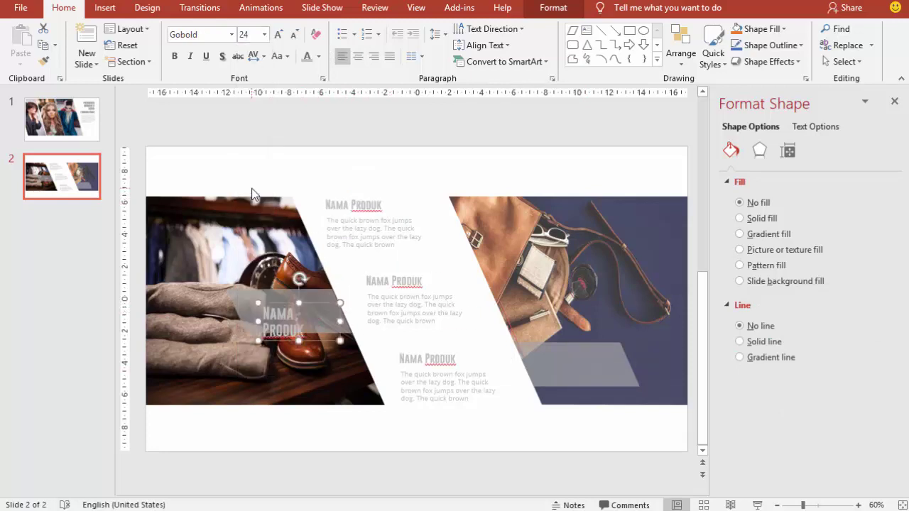
pyautogui.click(318, 56)
pyautogui.click(310, 92)
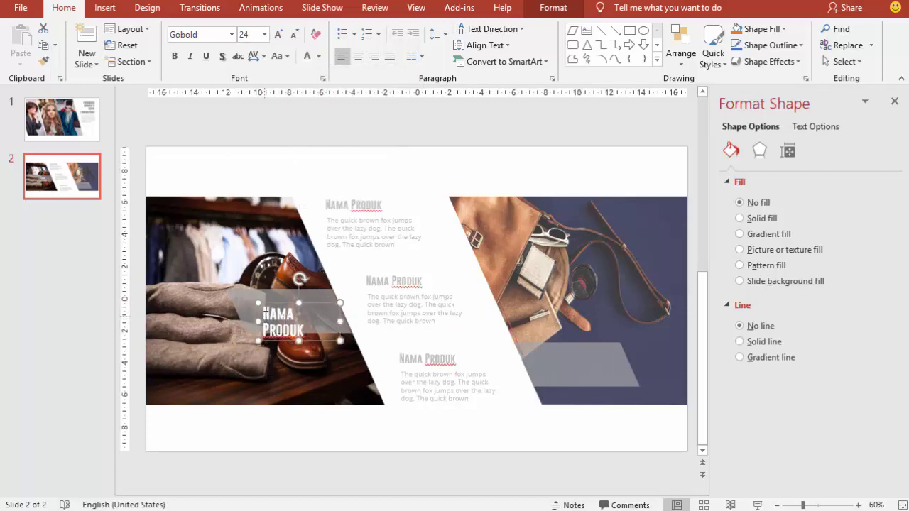
pyautogui.moveTo(261, 306); pyautogui.dragTo(305, 334)
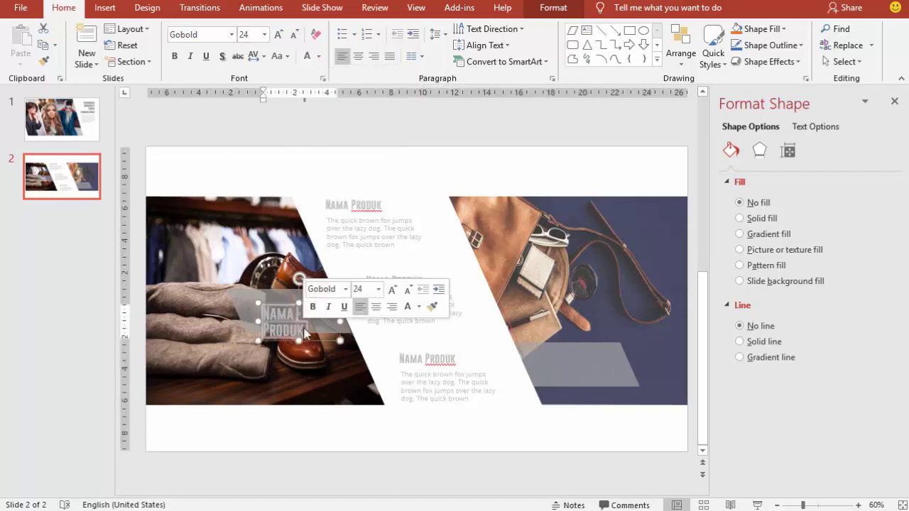
# Change the label to 'Rp. 350.000' and add a 14 pt 'SALE' copy above it.
pyautogui.write('Rp')
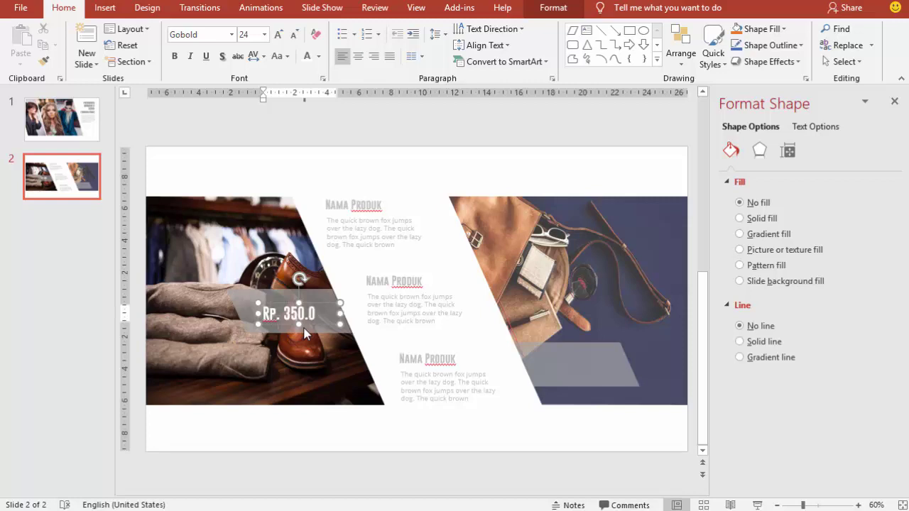
pyautogui.write('00')
pyautogui.moveTo(314, 303); pyautogui.dragTo(304, 308)
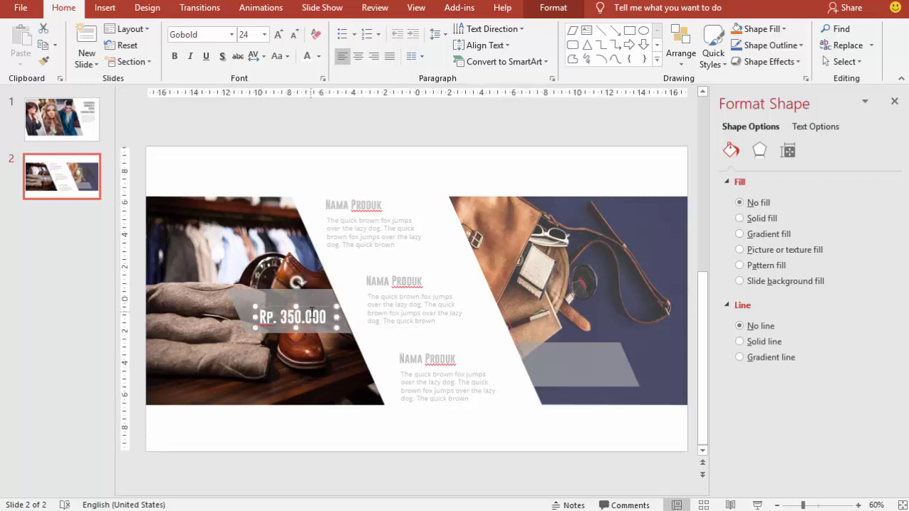
pyautogui.hotkey('ctrl', 'd')
pyautogui.moveTo(237, 419)
pyautogui.mouseDown()
pyautogui.moveTo(283, 287)
pyautogui.moveTo(297, 296)
pyautogui.mouseUp()
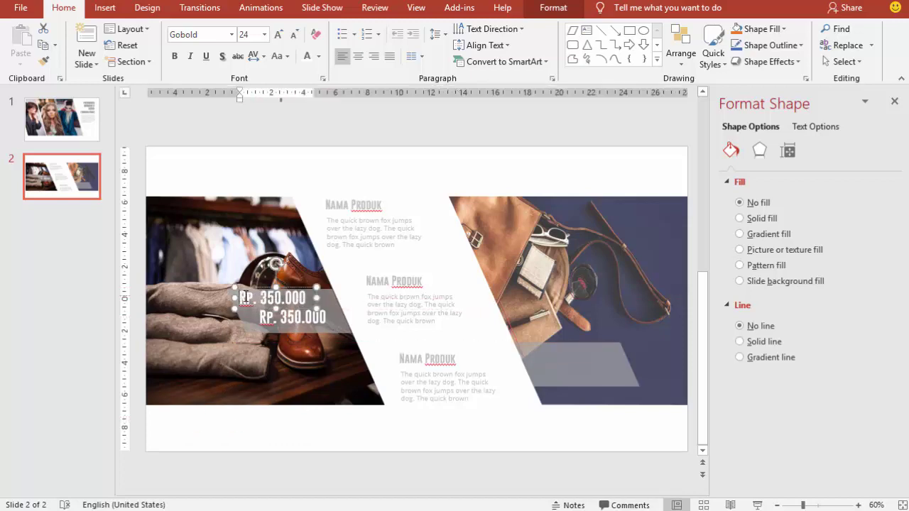
pyautogui.write('SALE')
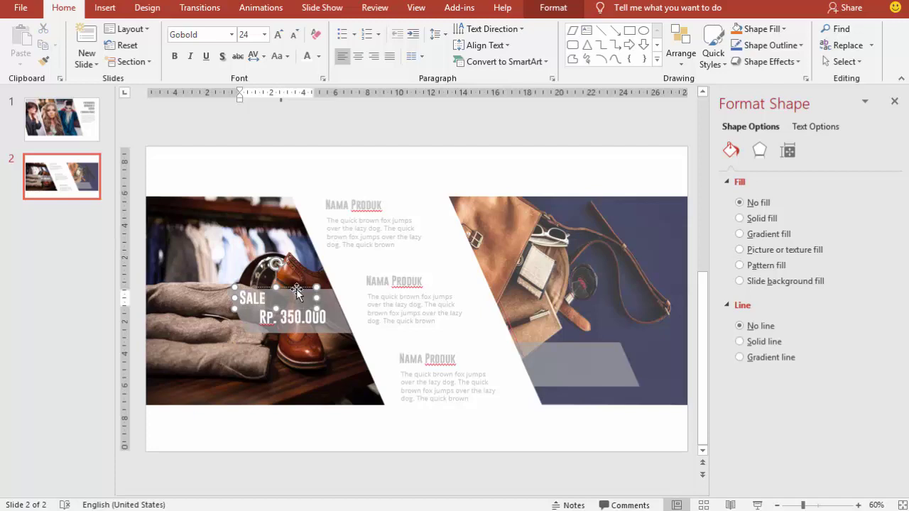
pyautogui.click(297, 288)
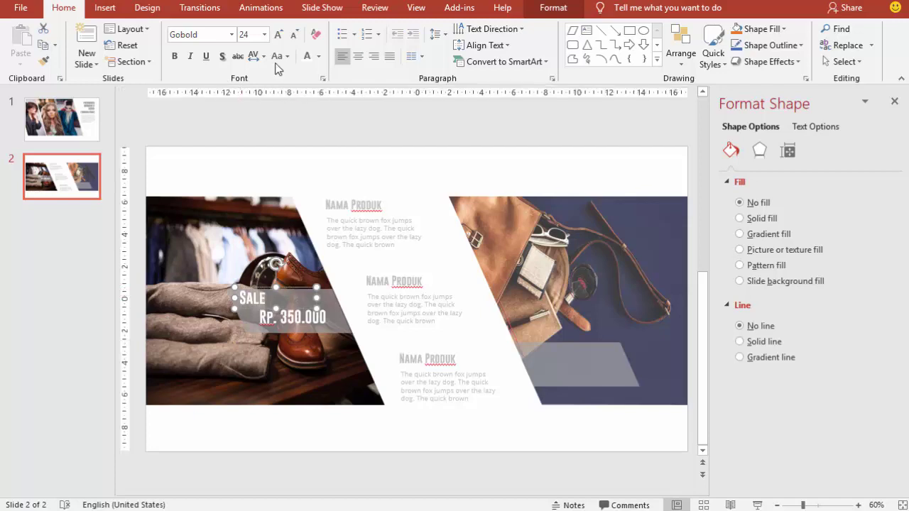
pyautogui.click(264, 35)
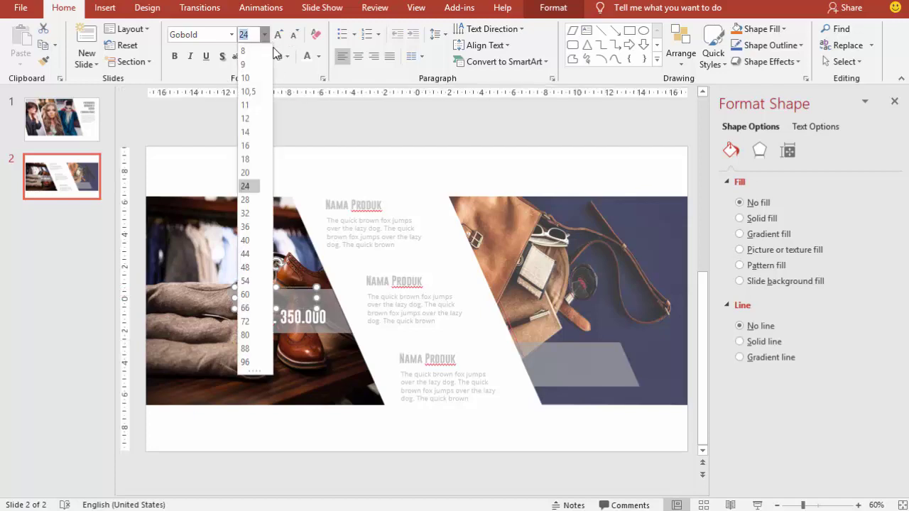
pyautogui.click(252, 130)
pyautogui.moveTo(284, 284); pyautogui.dragTo(286, 290)
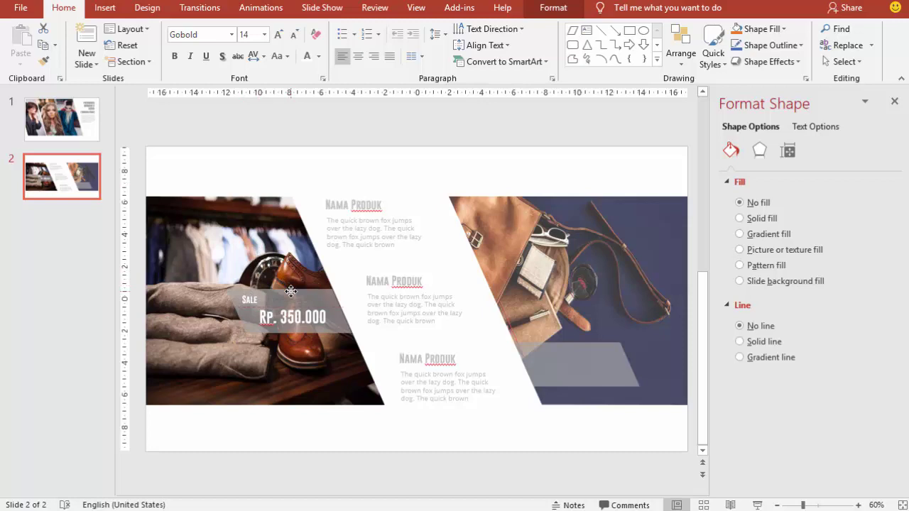
# Enlarge the price to 28 pt and line up the SALE label above it.
pyautogui.click(304, 309)
pyautogui.click(304, 305)
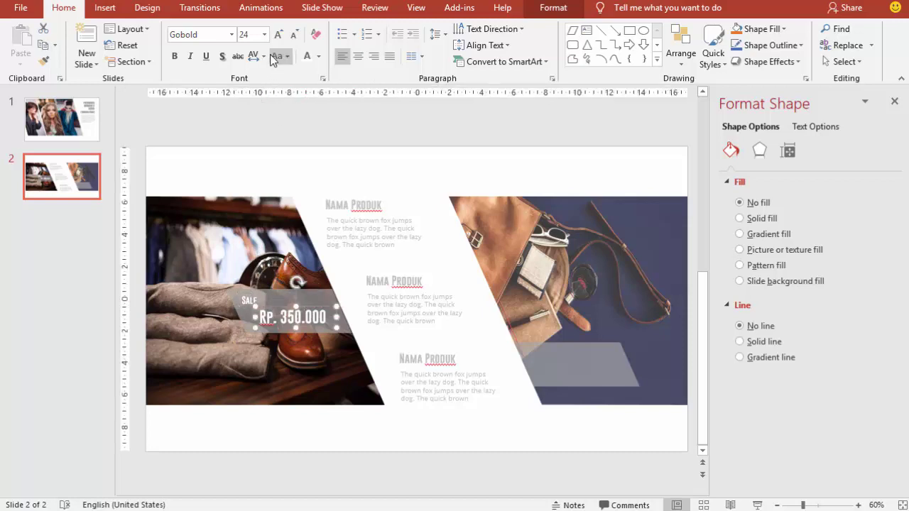
pyautogui.click(265, 37)
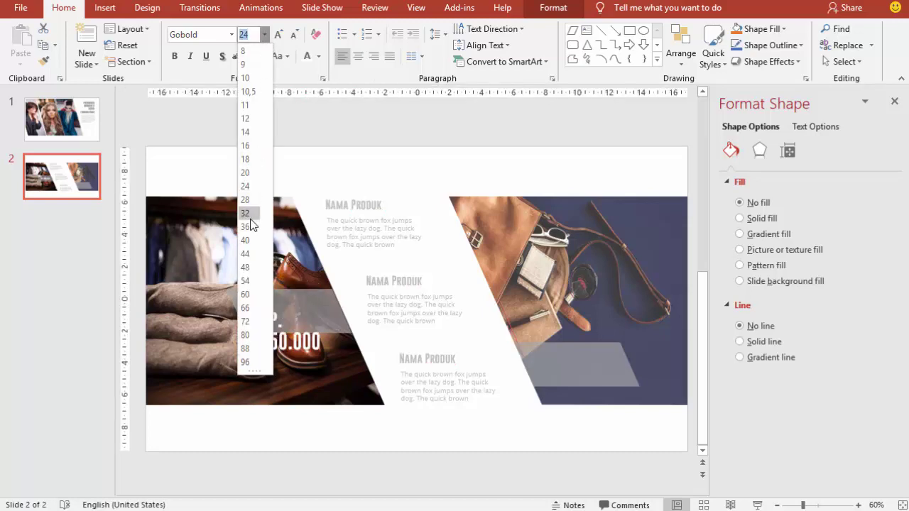
pyautogui.click(254, 203)
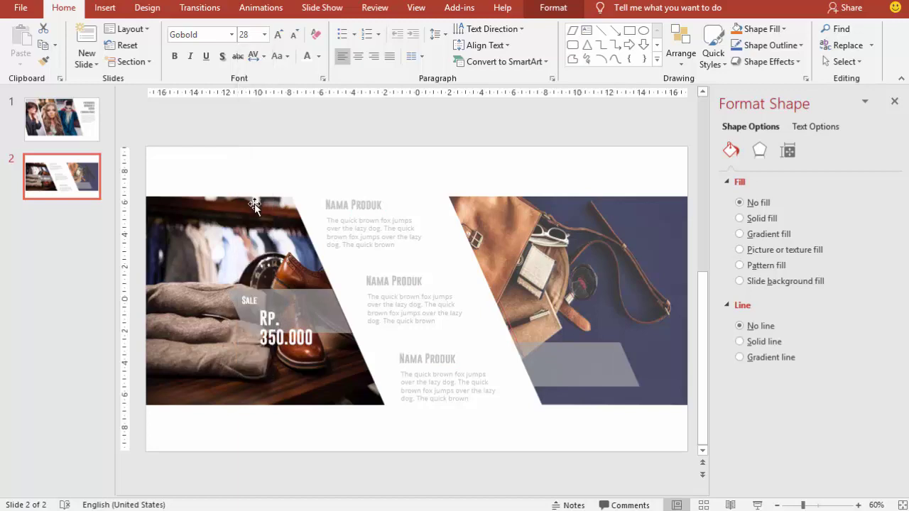
pyautogui.moveTo(340, 339); pyautogui.dragTo(355, 326)
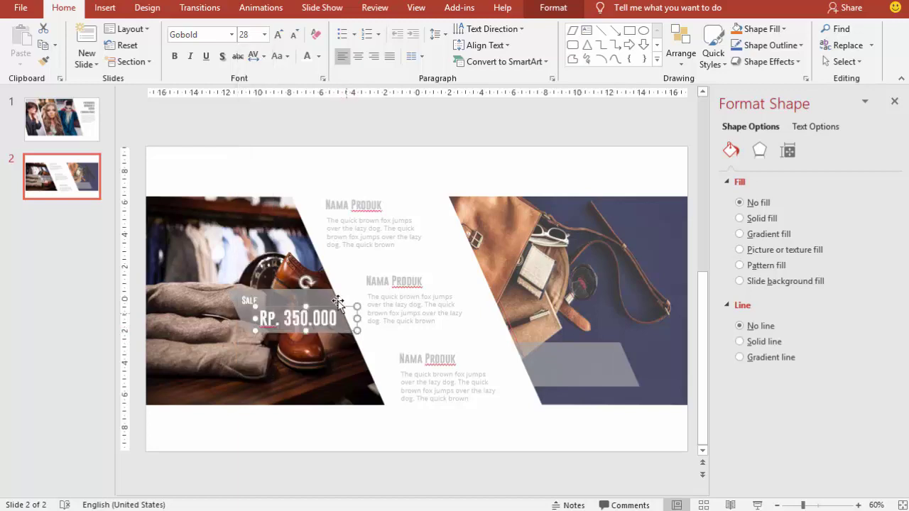
pyautogui.click(249, 297)
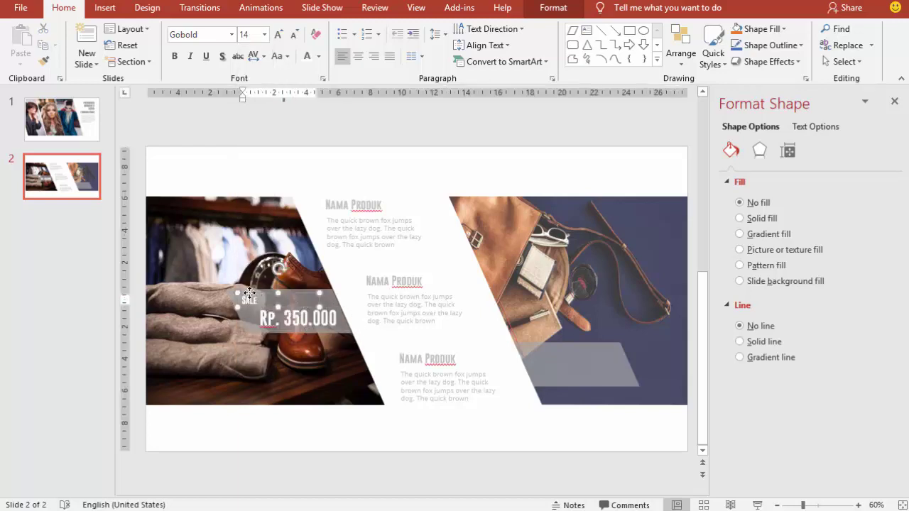
pyautogui.moveTo(249, 293); pyautogui.dragTo(297, 304)
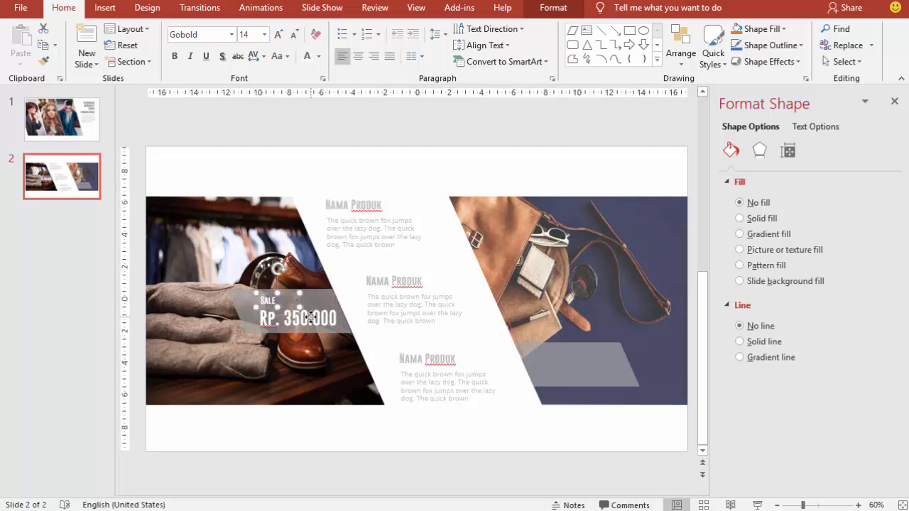
# Copy the SALE and price labels onto the bag photo's grey bar.
pyautogui.keyDown('shift'); pyautogui.click(310, 318); pyautogui.keyUp('shift')
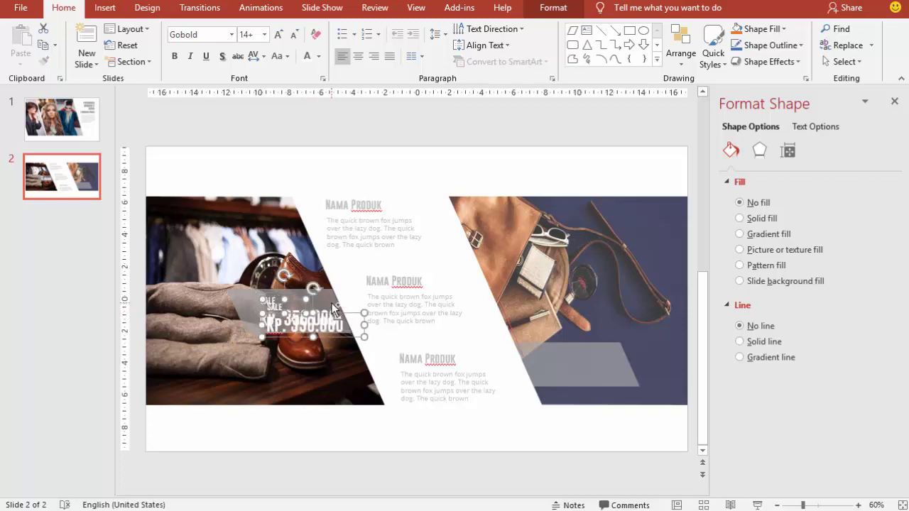
pyautogui.moveTo(310, 313)
pyautogui.mouseDown()
pyautogui.moveTo(601, 352)
pyautogui.moveTo(604, 362)
pyautogui.mouseUp()
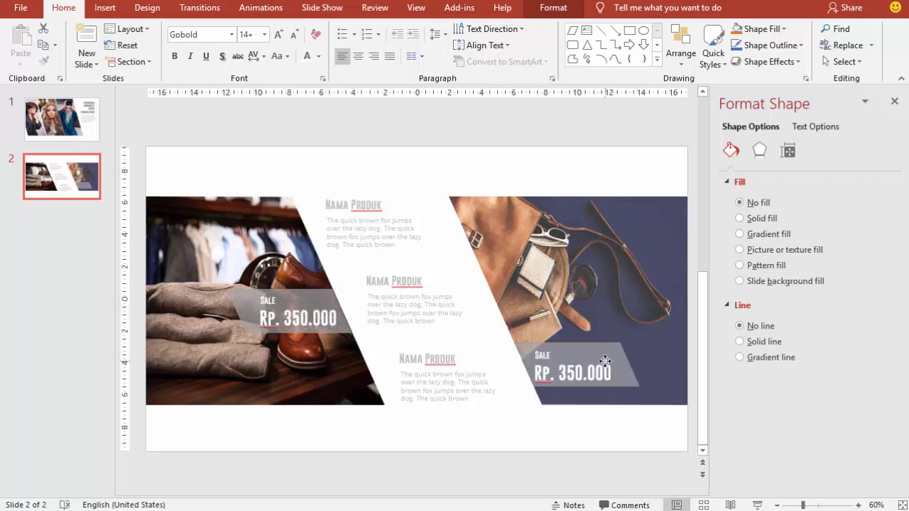
pyautogui.click(536, 405)
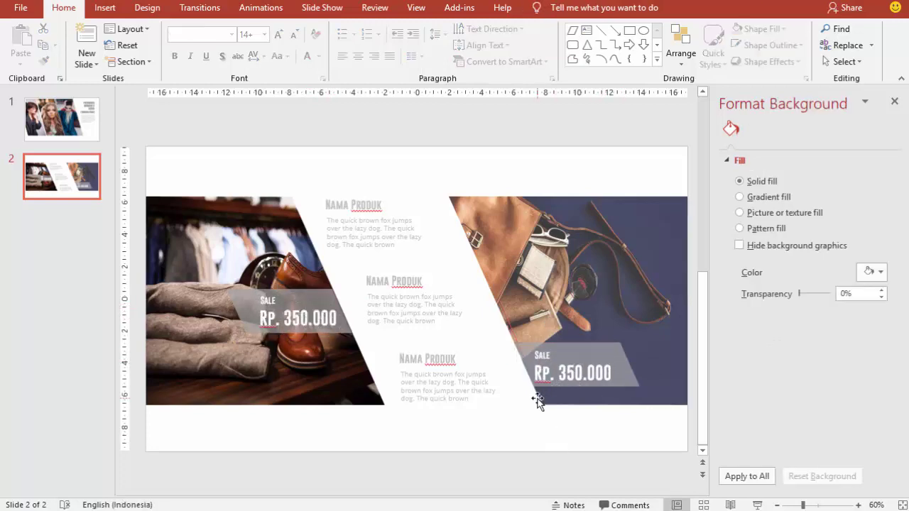
pyautogui.click(756, 504)
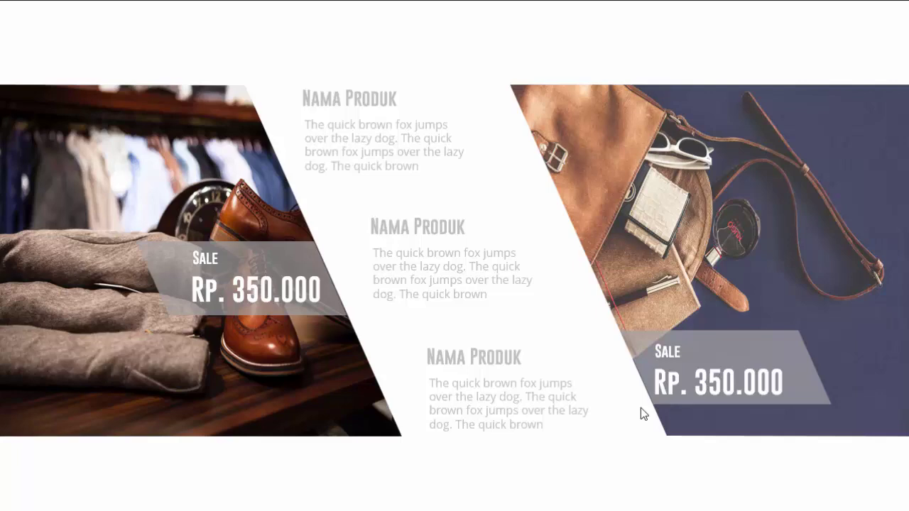
pyautogui.press('Escape')
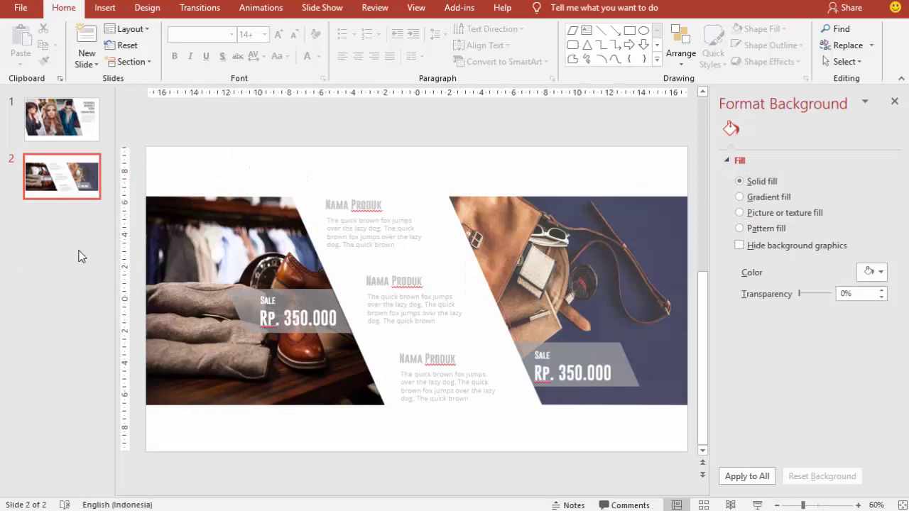
# Duplicate slide 2 and delete the bag photo and its price label from the copy.
pyautogui.rightClick(64, 180)
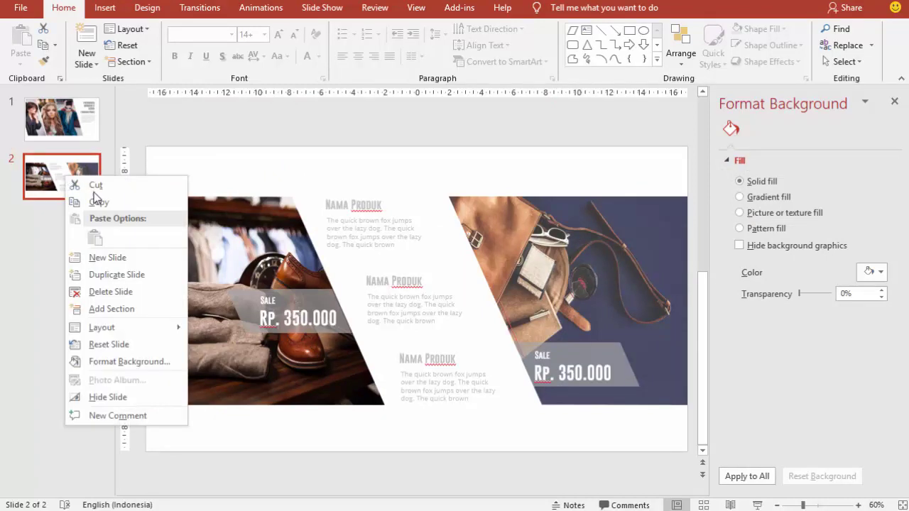
pyautogui.click(98, 277)
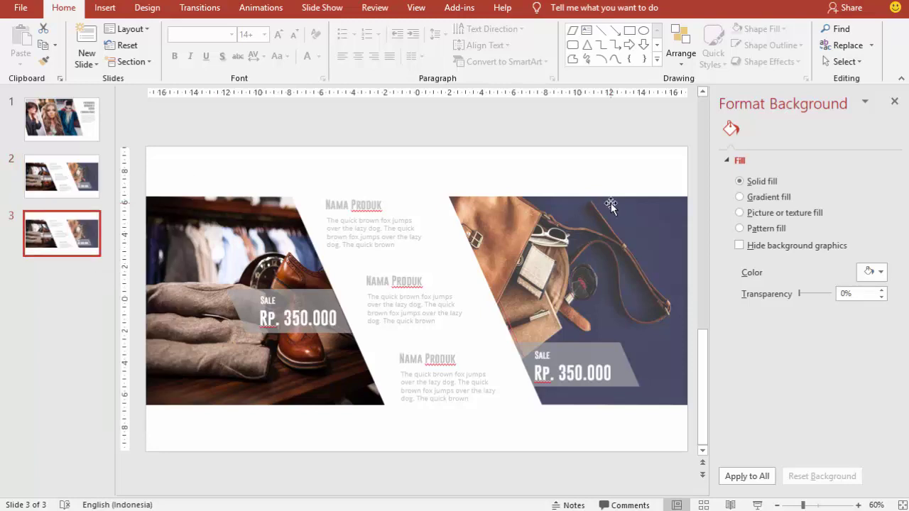
pyautogui.moveTo(438, 157); pyautogui.dragTo(742, 422)
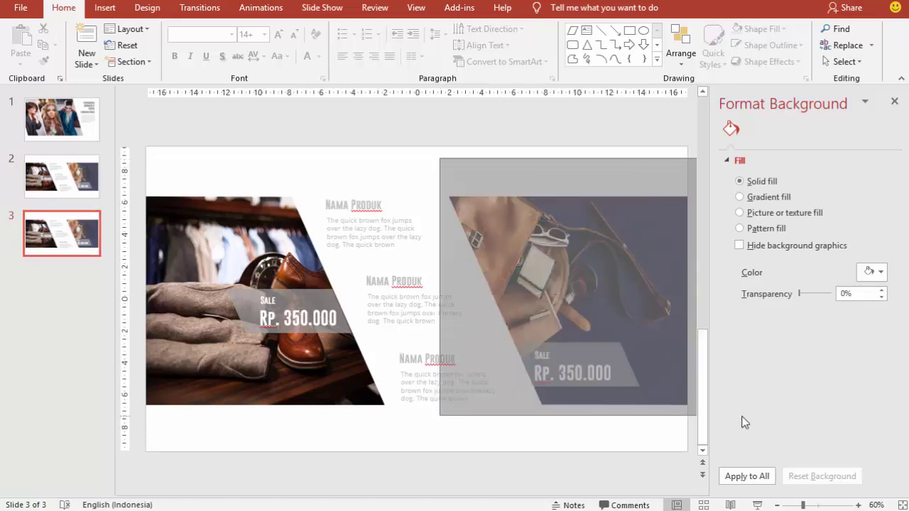
pyautogui.press('Delete')
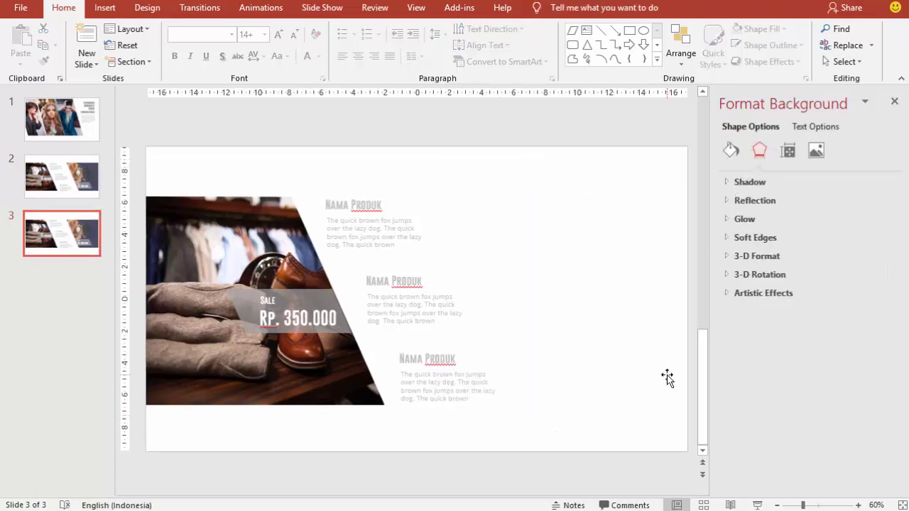
# Delete the second and third Nama Produk title-and-description blocks.
pyautogui.click(454, 357)
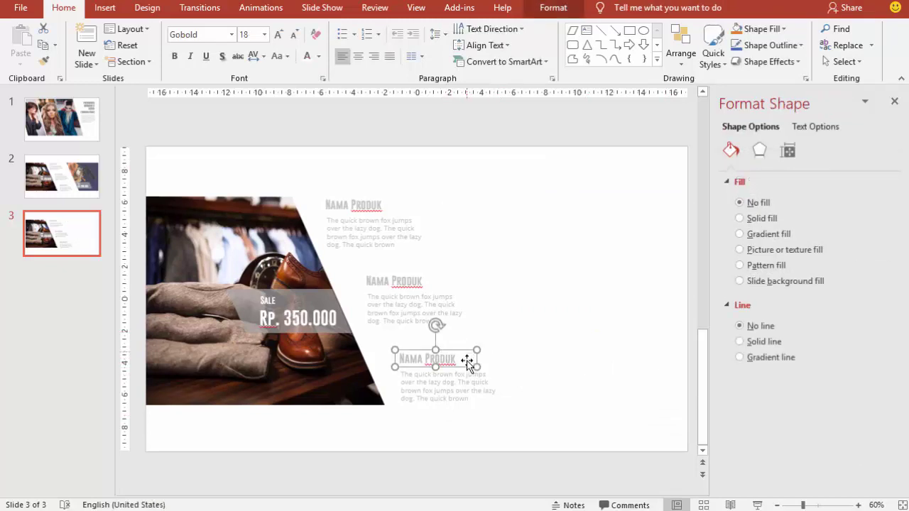
pyautogui.keyDown('shift'); pyautogui.click(460, 378); pyautogui.keyUp('shift')
pyautogui.press('Delete')
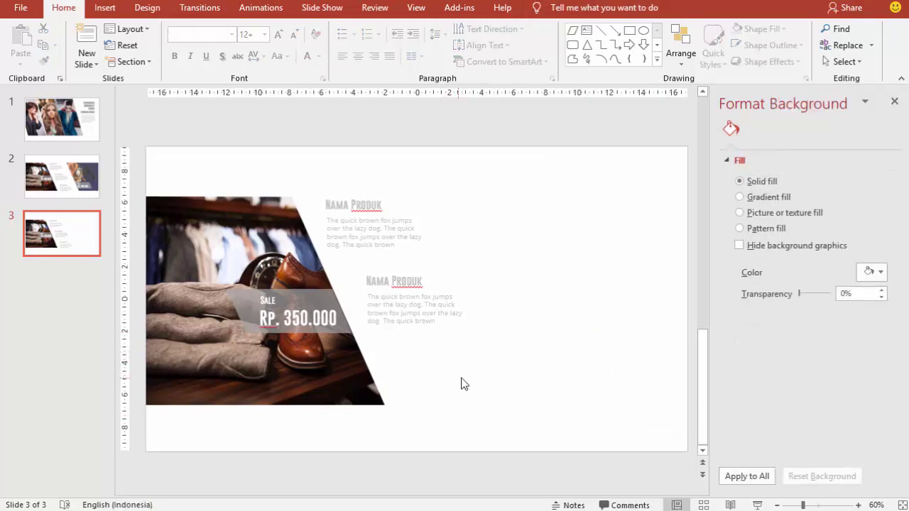
pyautogui.click(396, 277)
pyautogui.keyDown('shift'); pyautogui.click(404, 305); pyautogui.keyUp('shift')
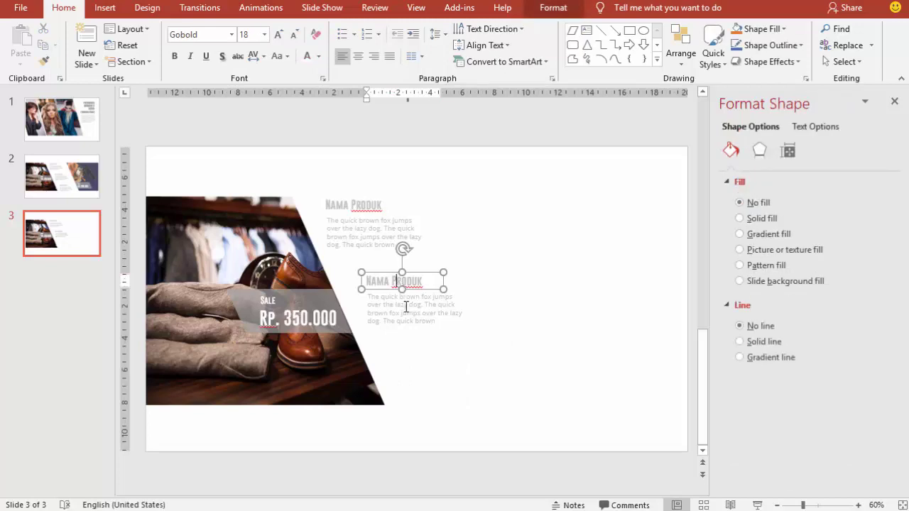
pyautogui.press('Delete')
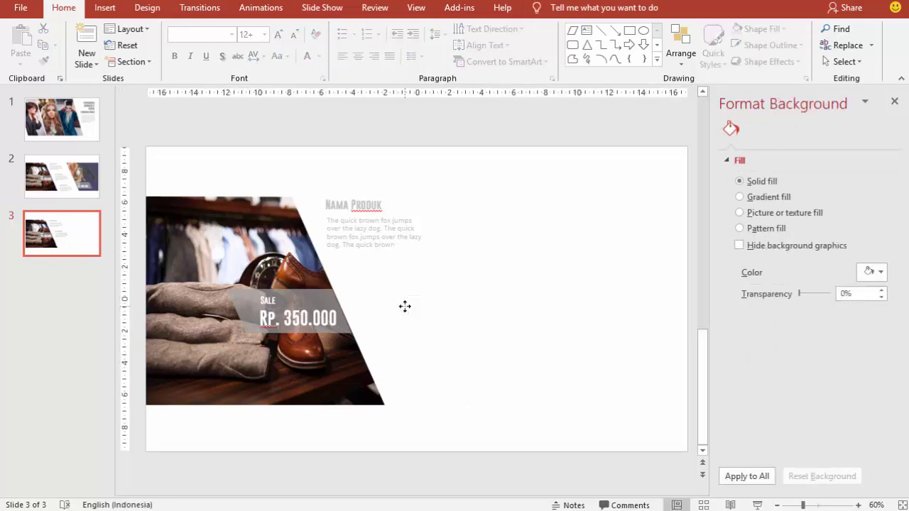
pyautogui.click(250, 210)
# Fill slide 3's slanted photo with the accessories-accessory-boots-322207 image and shift the description text right.
pyautogui.click(731, 151)
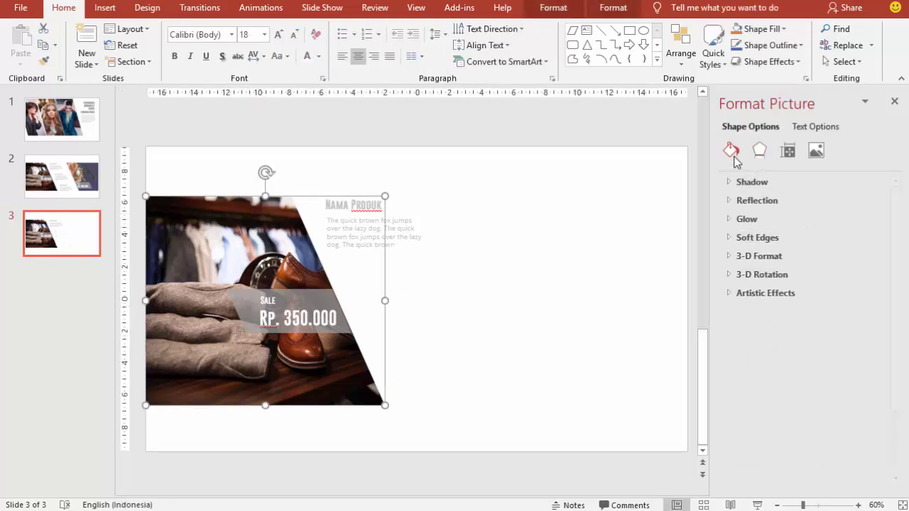
pyautogui.click(758, 323)
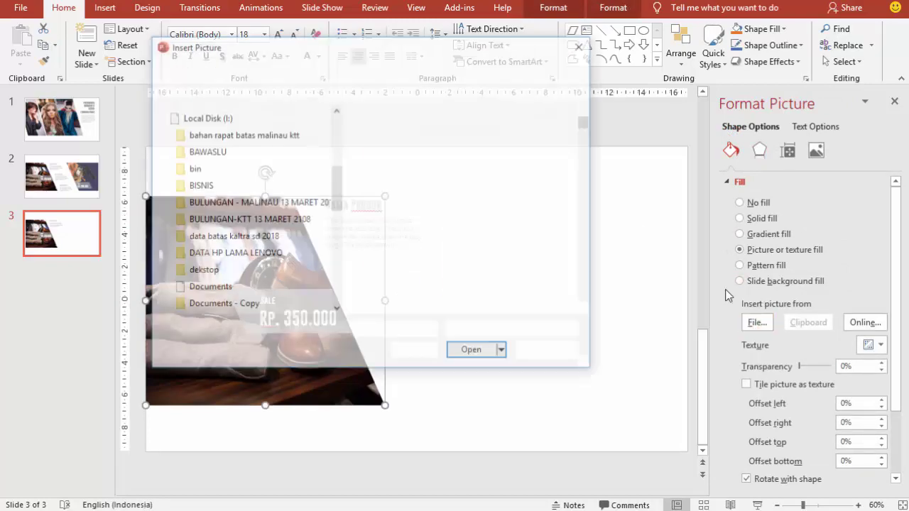
pyautogui.click(467, 152)
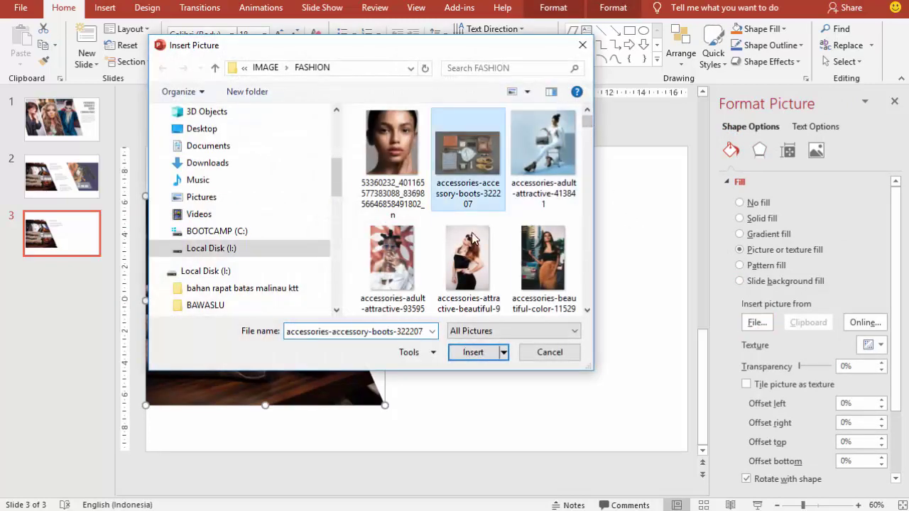
pyautogui.click(479, 353)
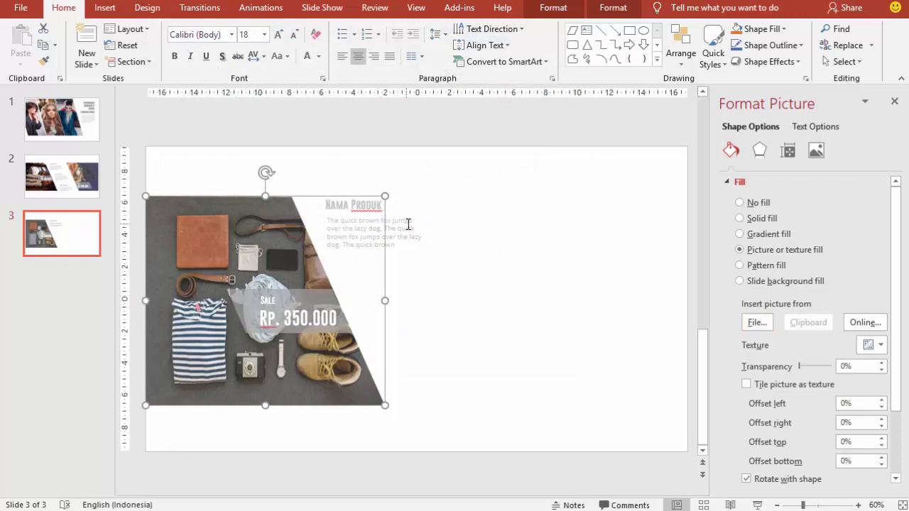
pyautogui.moveTo(407, 221); pyautogui.dragTo(522, 214)
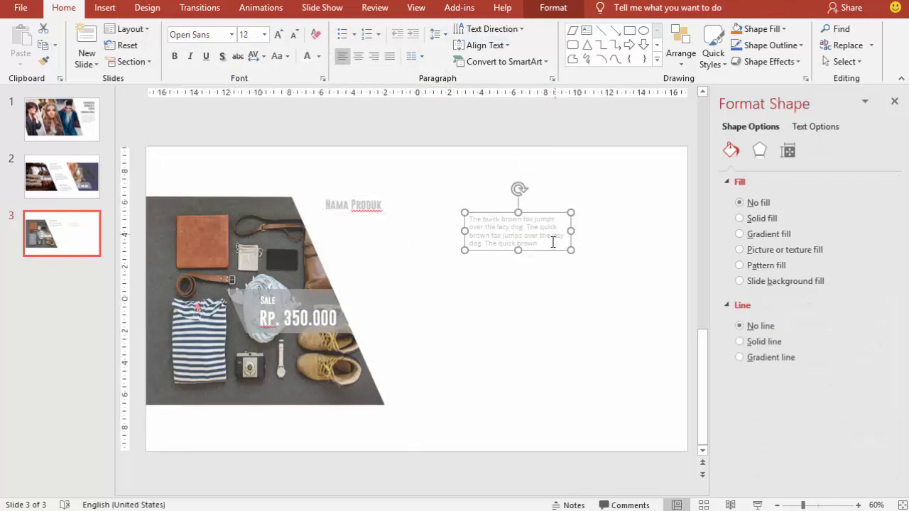
# Add sample paragraphs with =rand() below the description, resize the box, and justify the text.
pyautogui.click(548, 244)
pyautogui.press('Return')
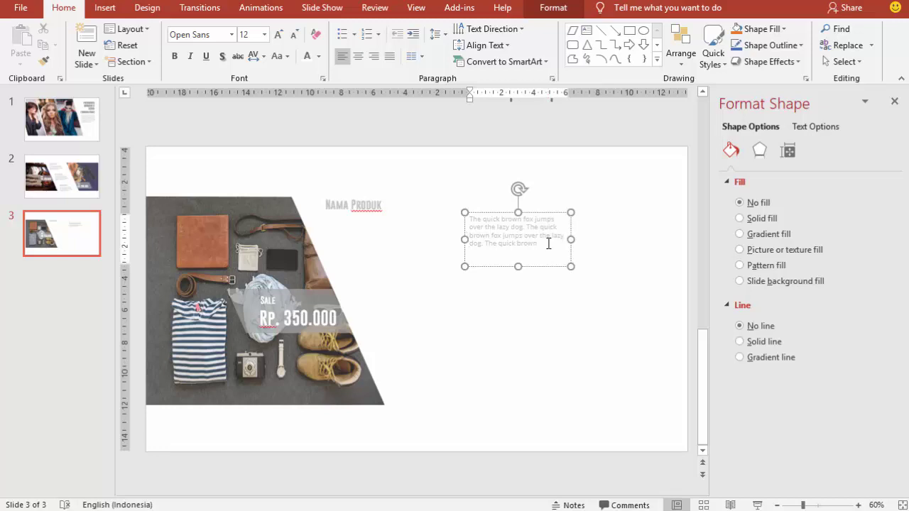
pyautogui.write('=rand(')
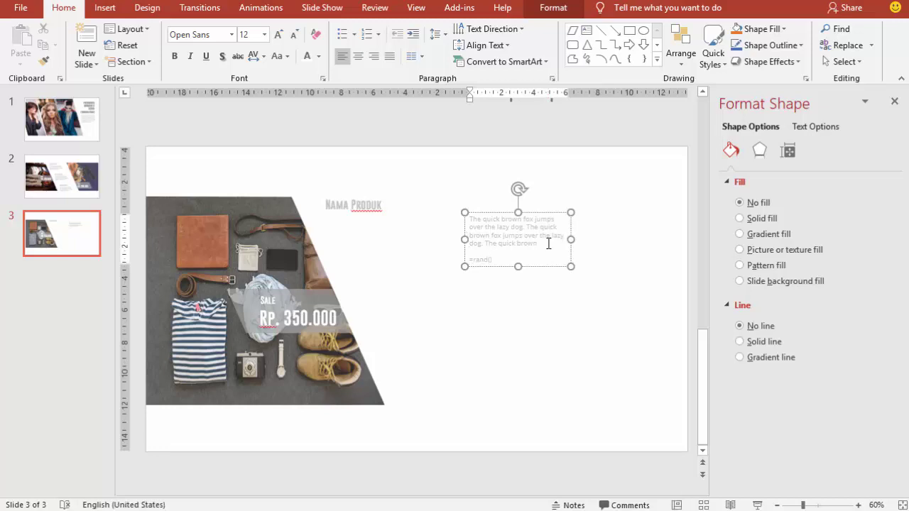
pyautogui.press('Return')
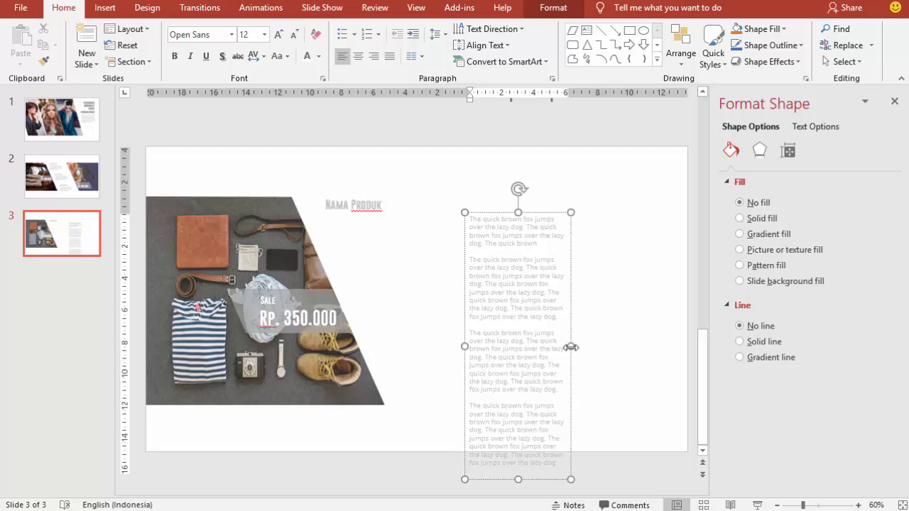
pyautogui.moveTo(571, 345); pyautogui.dragTo(660, 349)
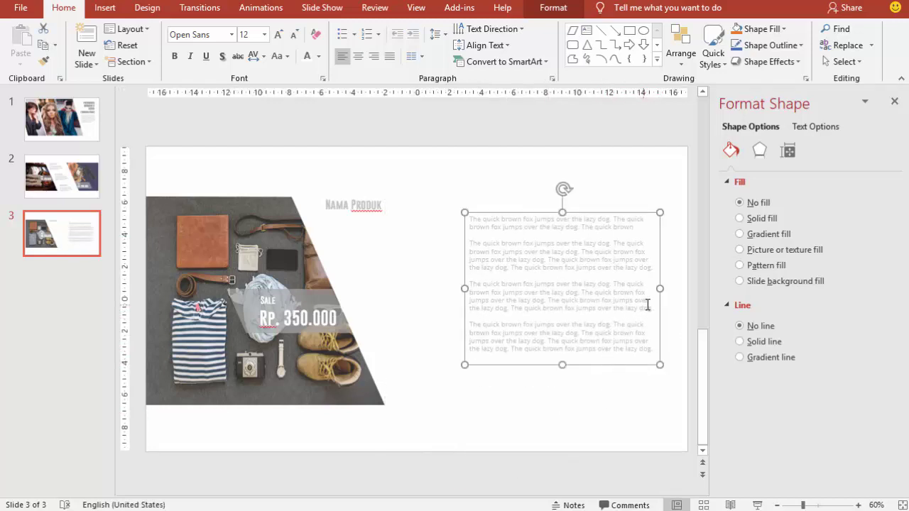
pyautogui.moveTo(659, 288); pyautogui.dragTo(633, 288)
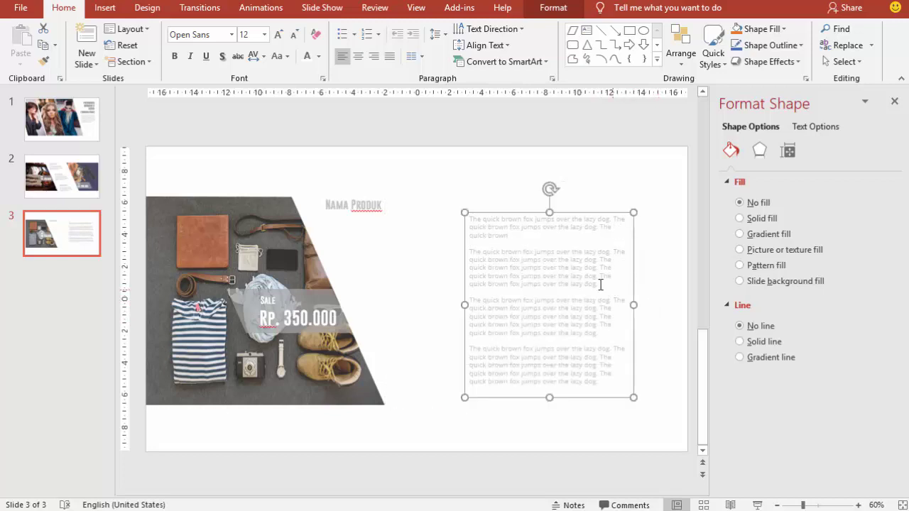
pyautogui.click(389, 56)
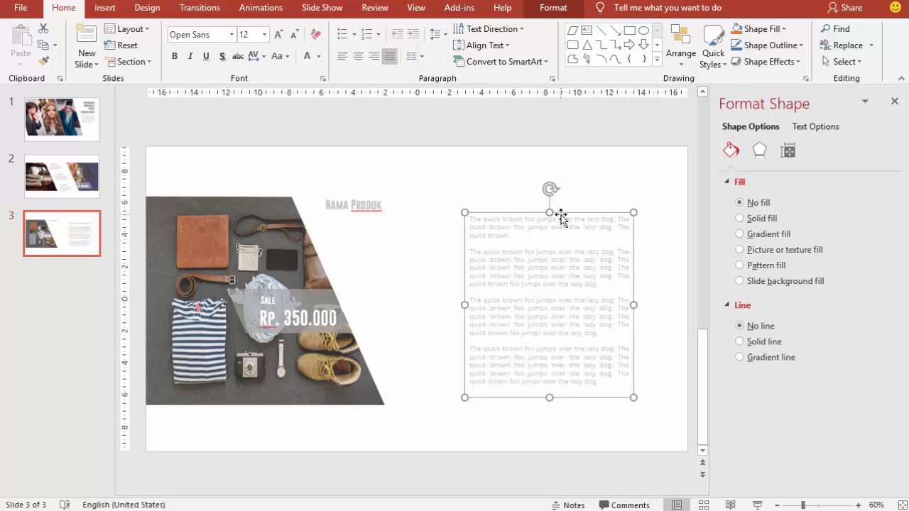
# Move and narrow the paragraph box, then align the NAMA PRODUK title beside its top.
pyautogui.moveTo(560, 217); pyautogui.dragTo(557, 204)
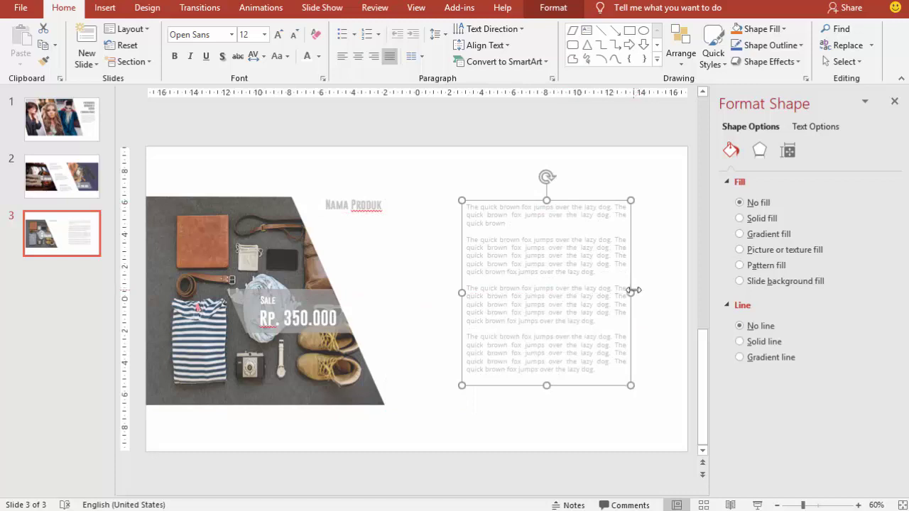
pyautogui.moveTo(633, 290)
pyautogui.mouseDown()
pyautogui.moveTo(610, 290)
pyautogui.moveTo(619, 278)
pyautogui.mouseUp()
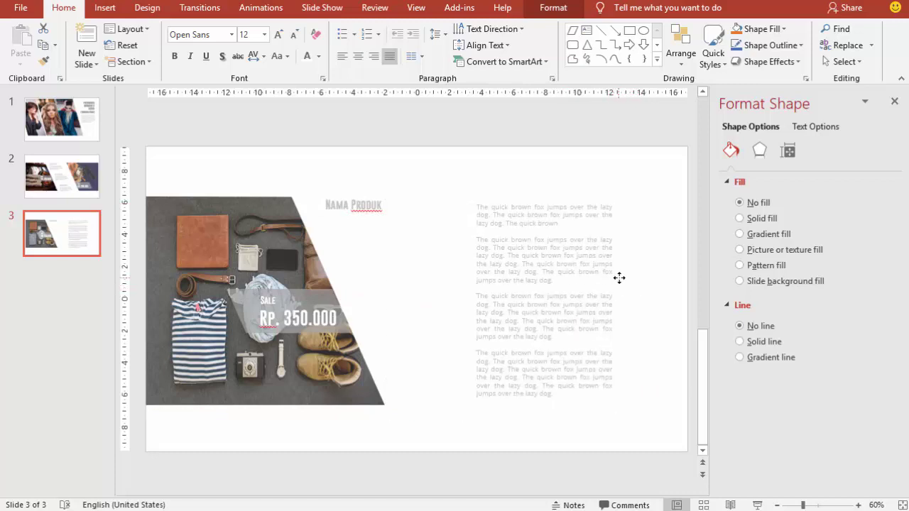
pyautogui.click(494, 252)
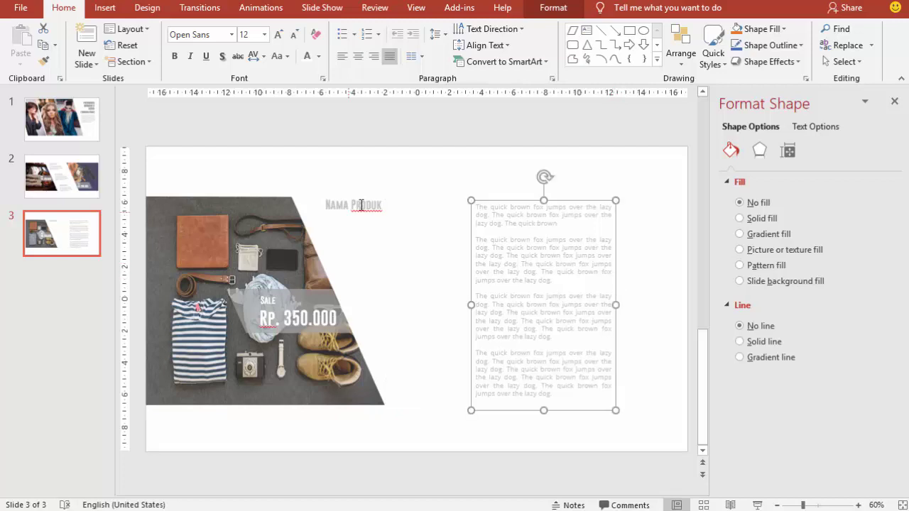
pyautogui.moveTo(360, 204); pyautogui.dragTo(424, 215)
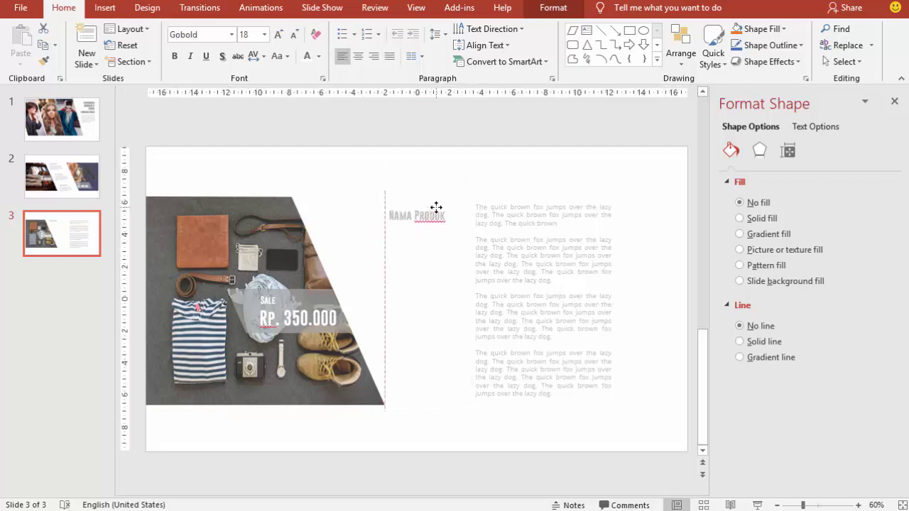
pyautogui.moveTo(436, 206); pyautogui.dragTo(437, 206)
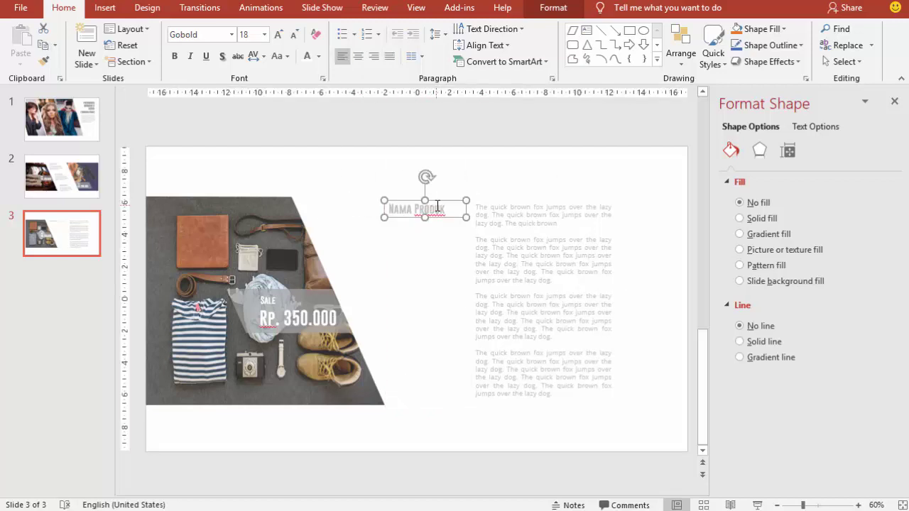
pyautogui.click(443, 208)
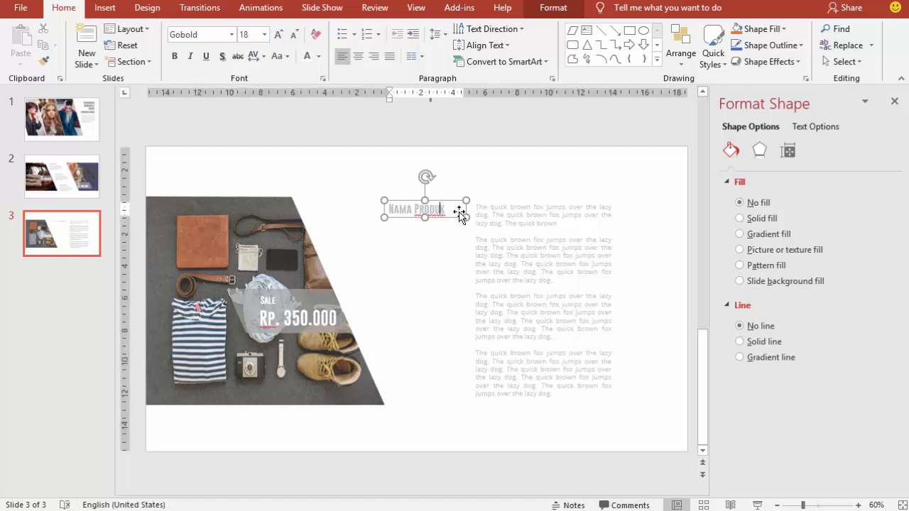
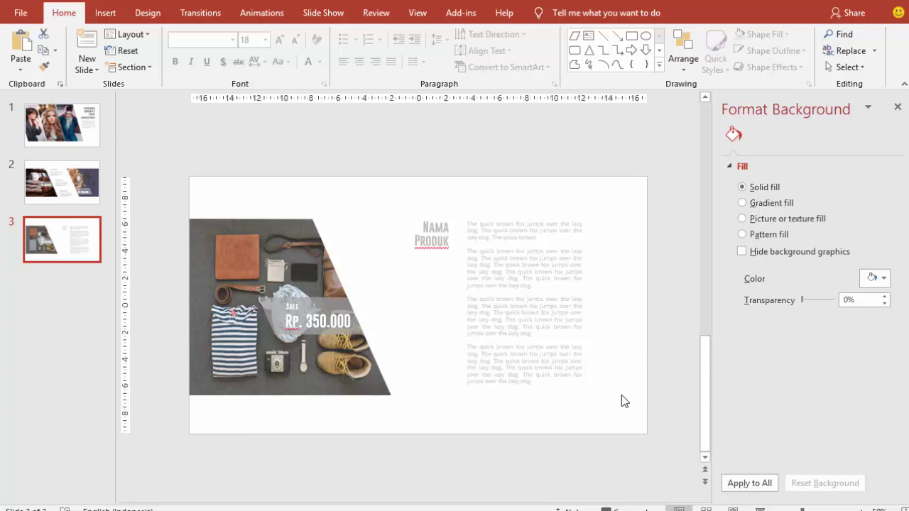
# Preview slide 3 in Slide Show, then add a new slide after it.
pyautogui.click(760, 508)
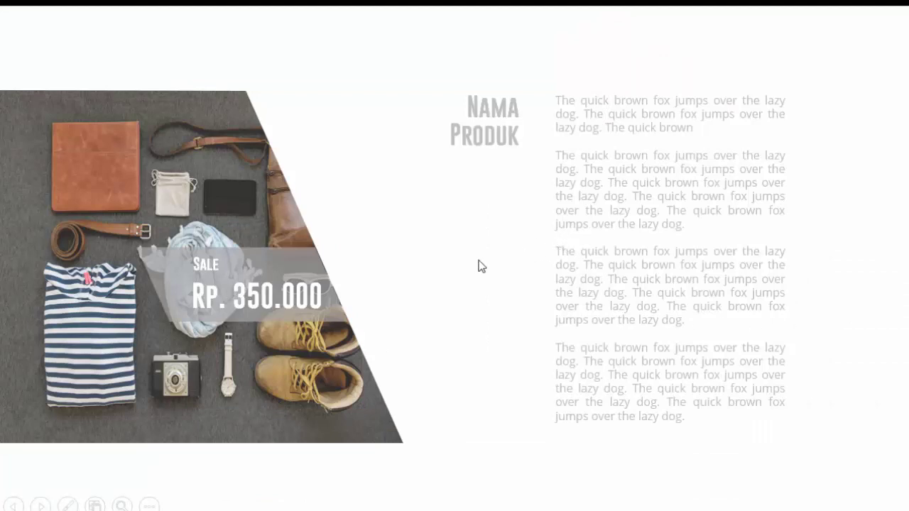
pyautogui.press('Escape')
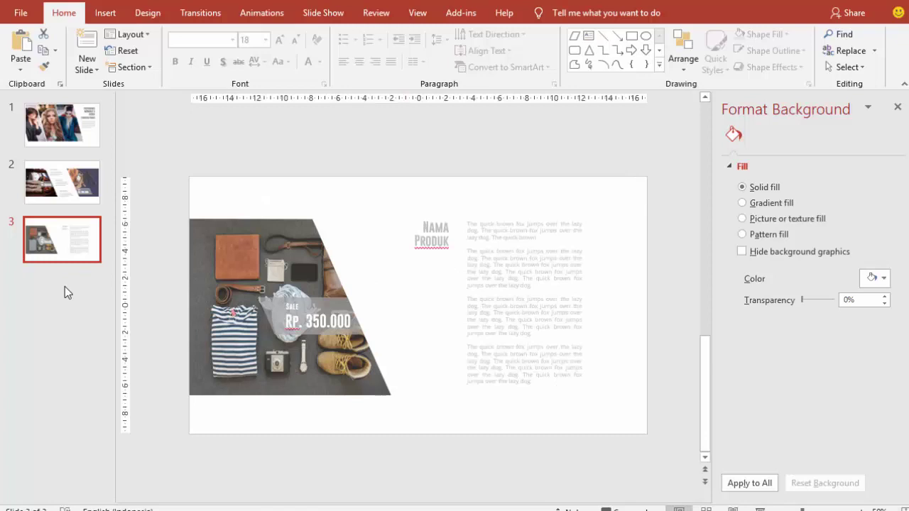
pyautogui.rightClick(64, 286)
pyautogui.click(96, 333)
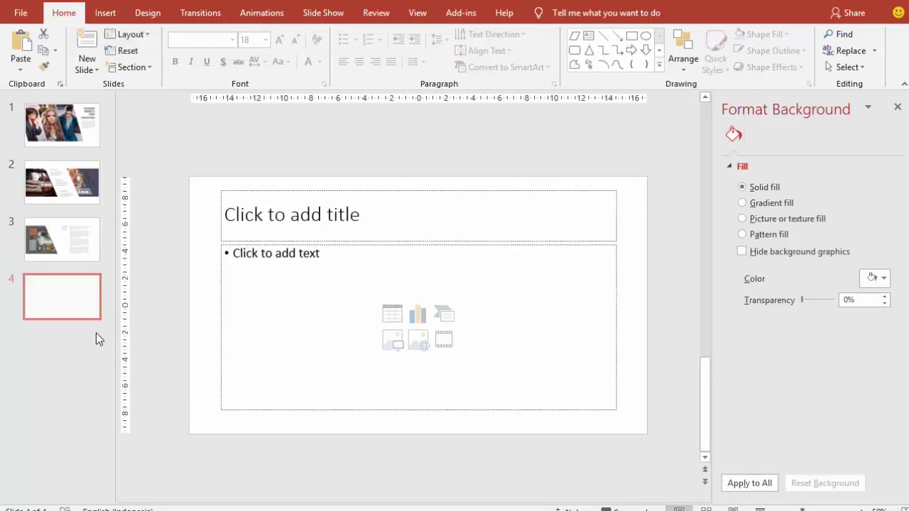
# Delete the new slide's title and body text placeholders.
pyautogui.click(221, 229)
pyautogui.press('Delete')
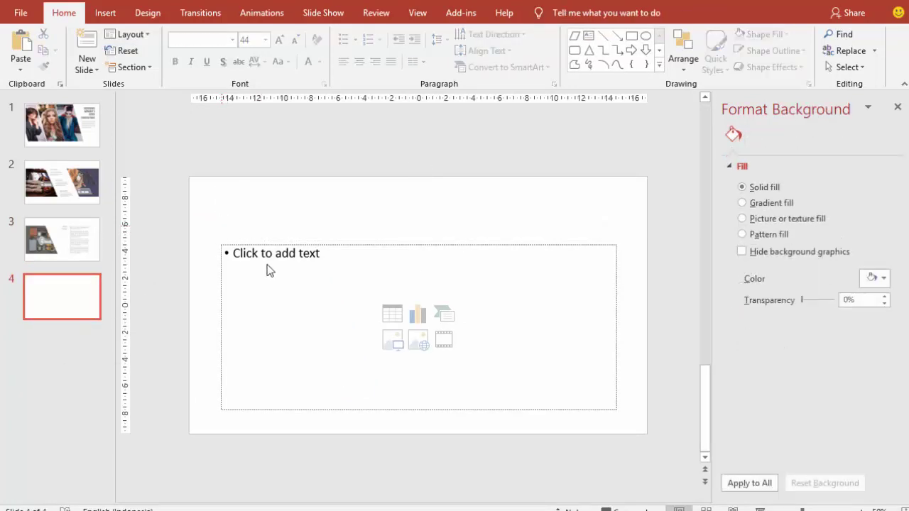
pyautogui.click(271, 245)
pyautogui.press('Delete')
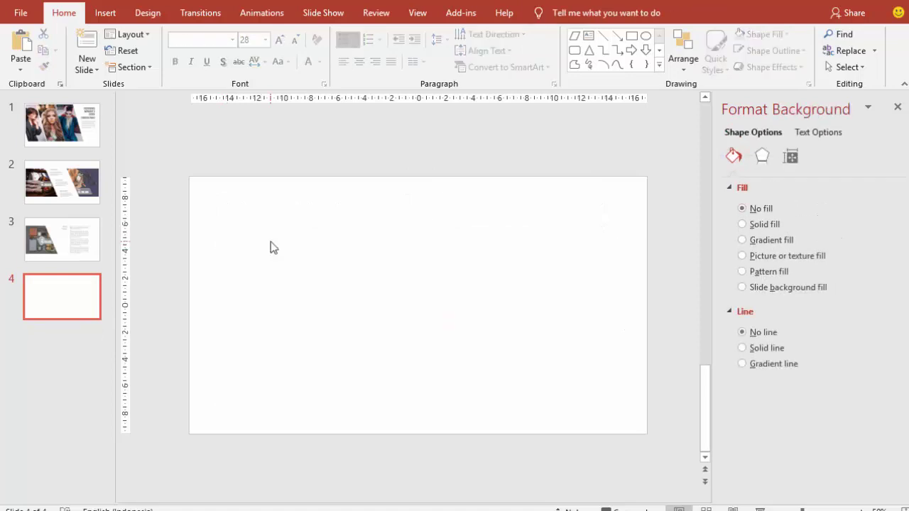
pyautogui.click(105, 12)
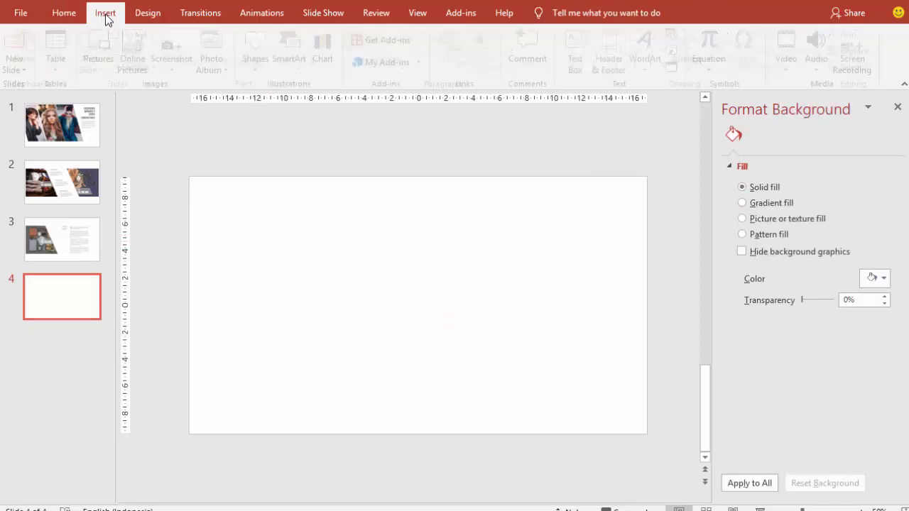
# Draw a wide outline-free rectangle across the upper part of slide 4.
pyautogui.click(265, 60)
pyautogui.click(314, 107)
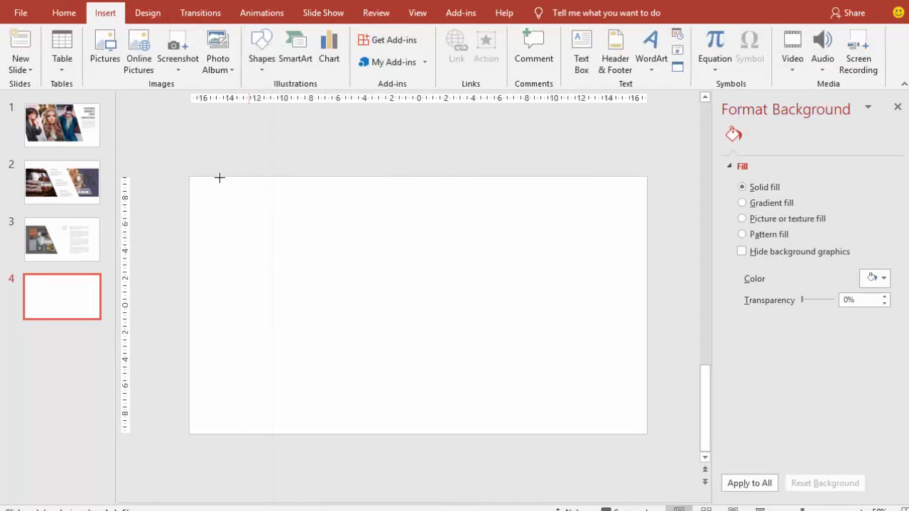
pyautogui.moveTo(189, 177); pyautogui.dragTo(648, 345)
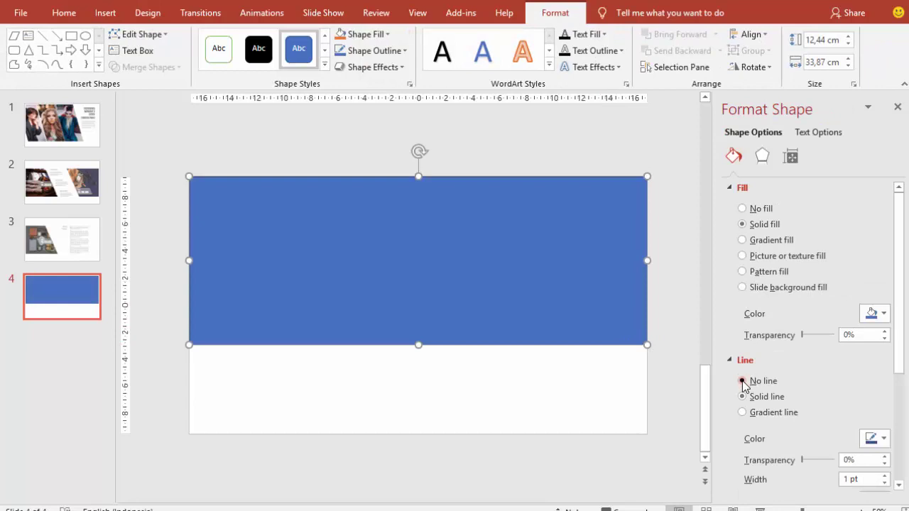
pyautogui.click(742, 381)
# Fill the rectangle with the black-and-white photo of people walking.
pyautogui.click(766, 257)
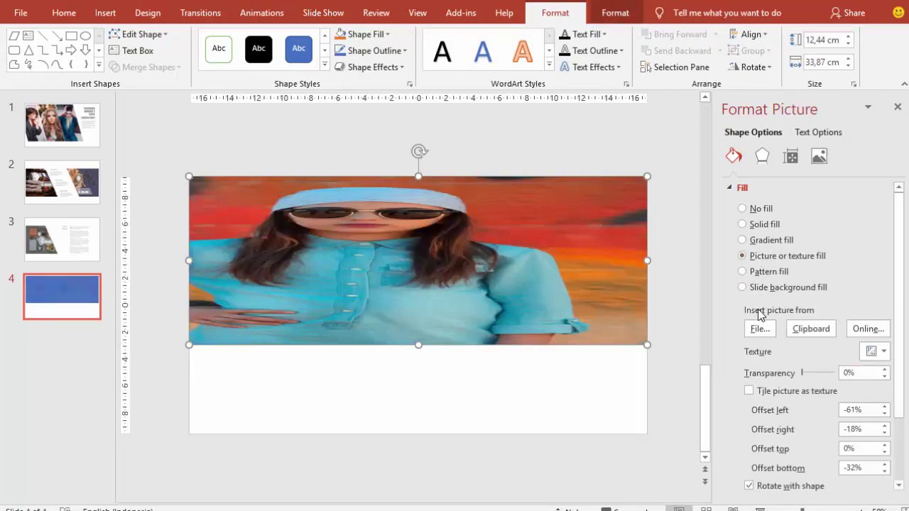
pyautogui.click(760, 329)
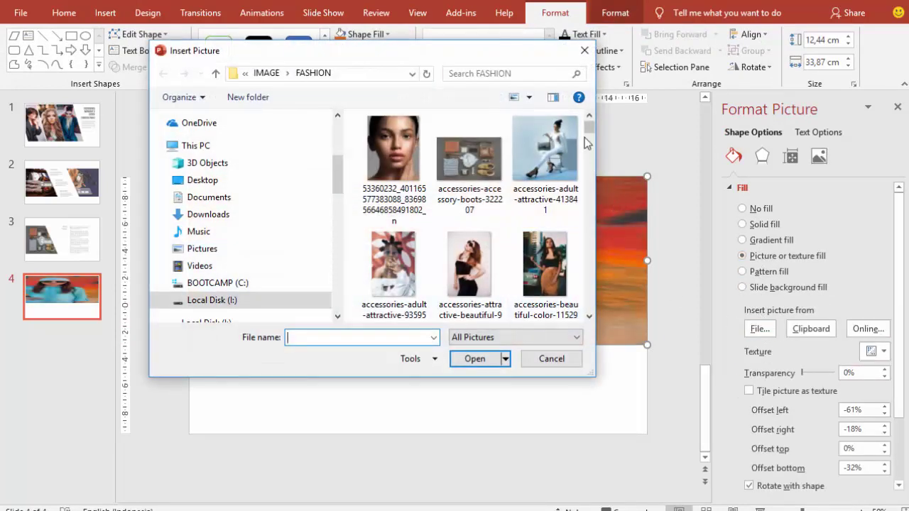
pyautogui.moveTo(587, 143)
pyautogui.mouseDown()
pyautogui.moveTo(581, 195)
pyautogui.moveTo(588, 181)
pyautogui.mouseUp()
pyautogui.click(491, 180)
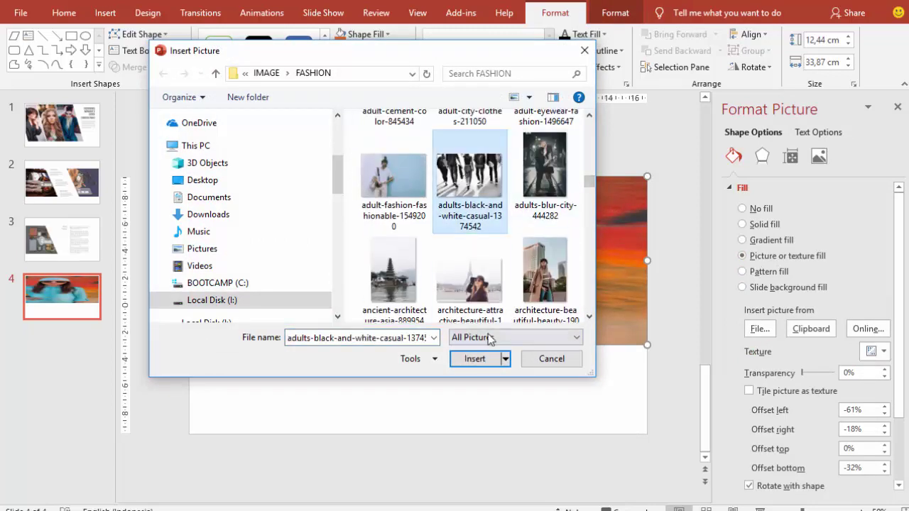
pyautogui.click(476, 363)
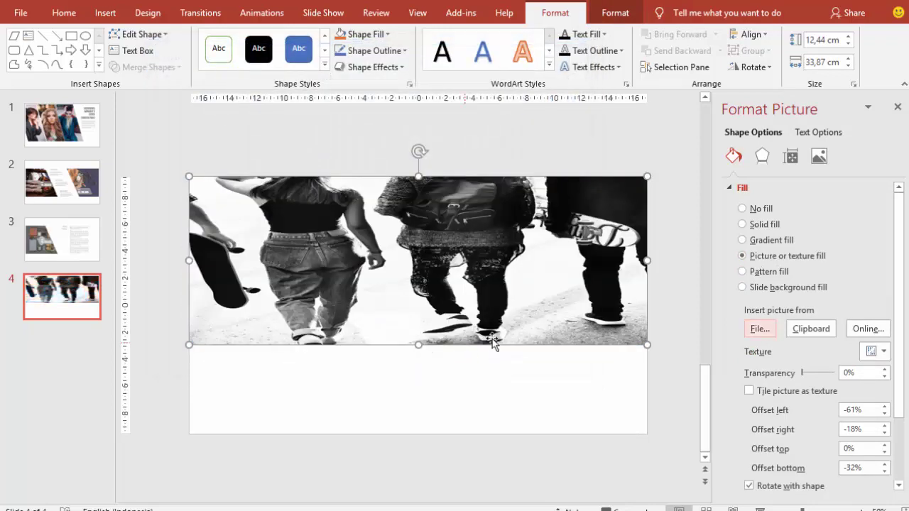
# Set the picture offsets to -2%, -1%, -15% and -49% to frame the walkers.
pyautogui.click(569, 508)
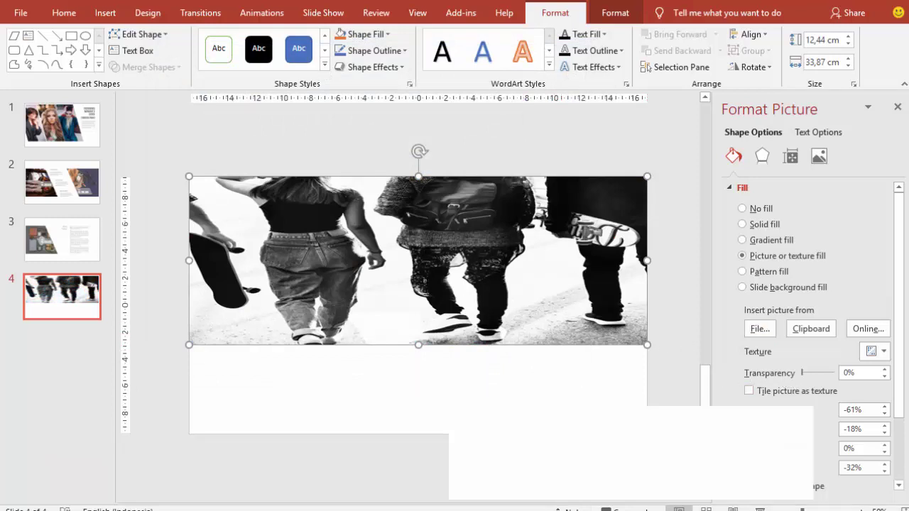
pyautogui.click(845, 483)
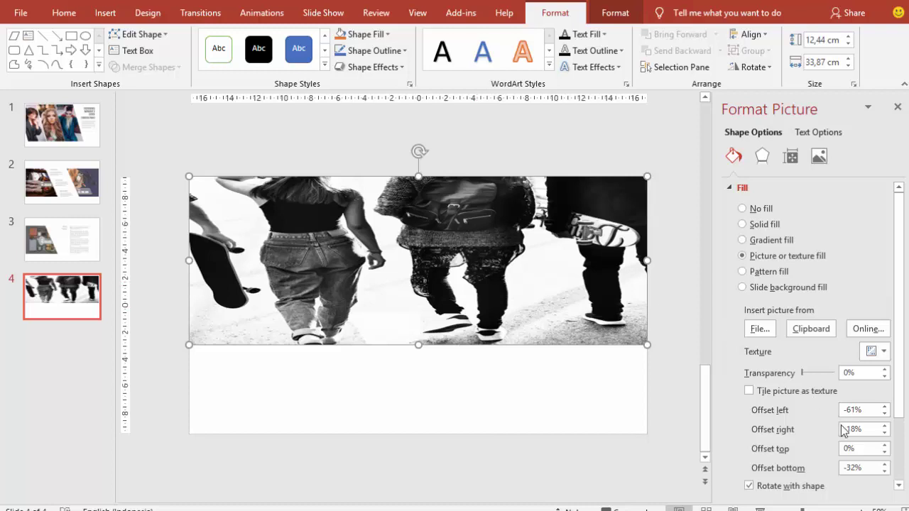
pyautogui.click(885, 408)
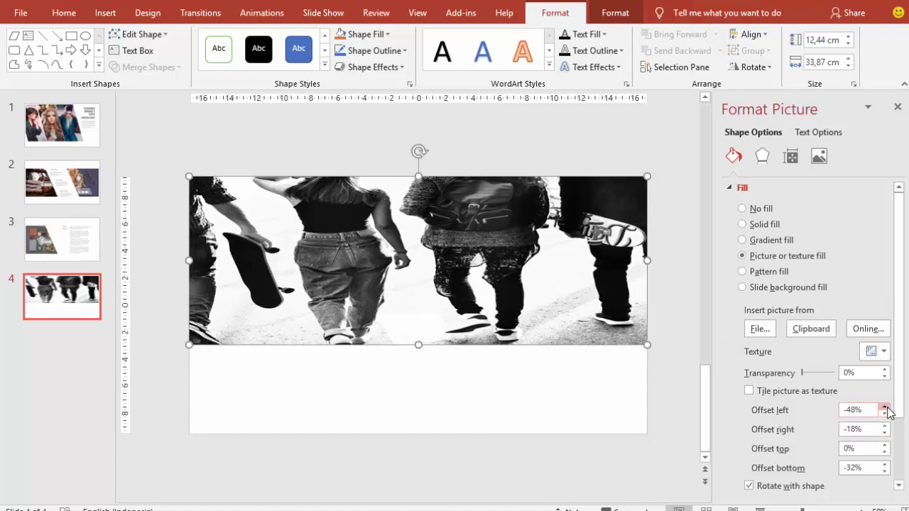
pyautogui.moveTo(885, 407); pyautogui.dragTo(887, 420)
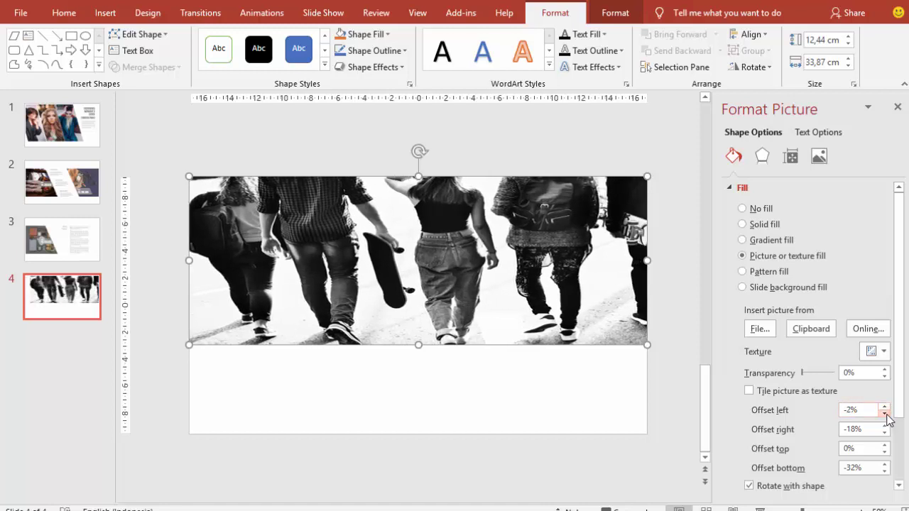
pyautogui.moveTo(886, 427); pyautogui.dragTo(886, 434)
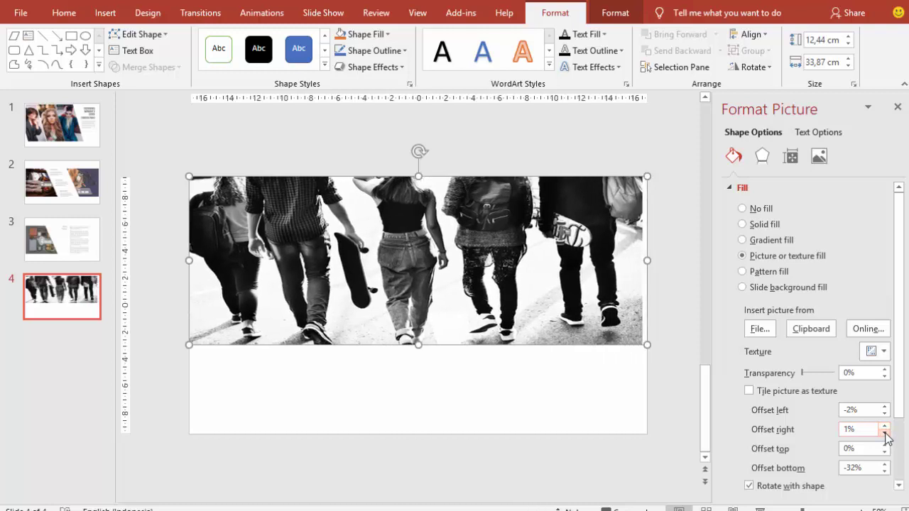
pyautogui.click(885, 473)
pyautogui.moveTo(885, 472); pyautogui.dragTo(886, 452)
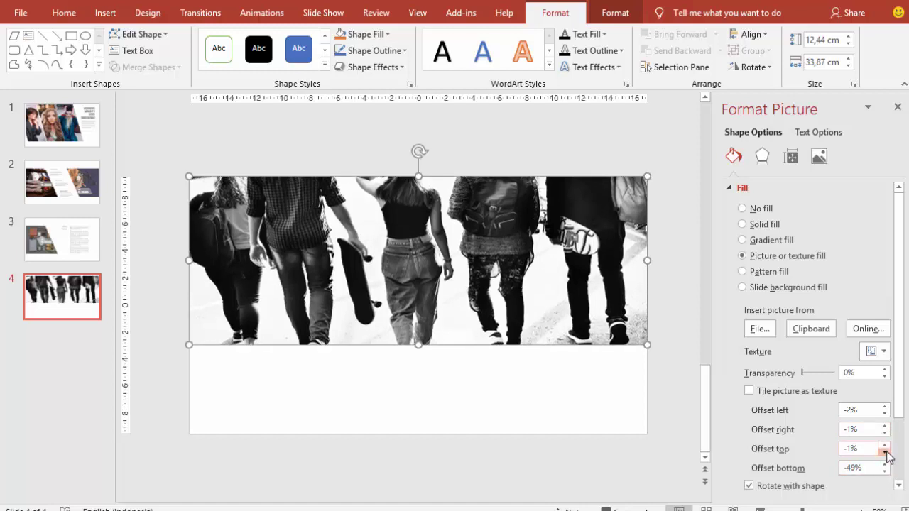
pyautogui.click(599, 412)
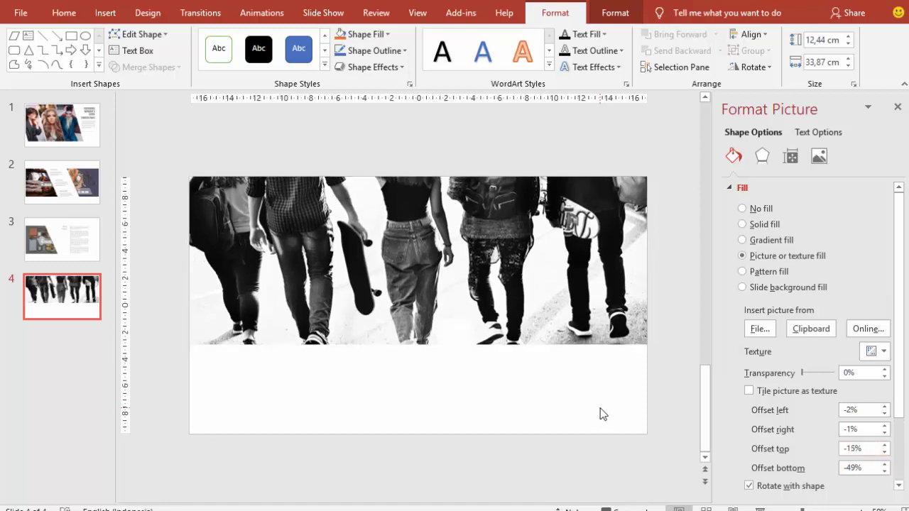
# Duplicate the photo rectangle and give the copy a solid grey fill.
pyautogui.click(495, 291)
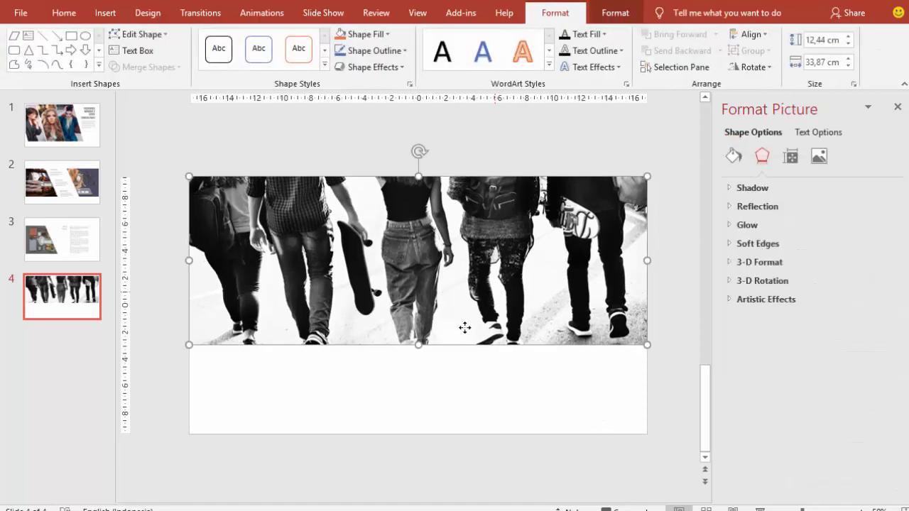
pyautogui.moveTo(461, 342); pyautogui.dragTo(468, 347)
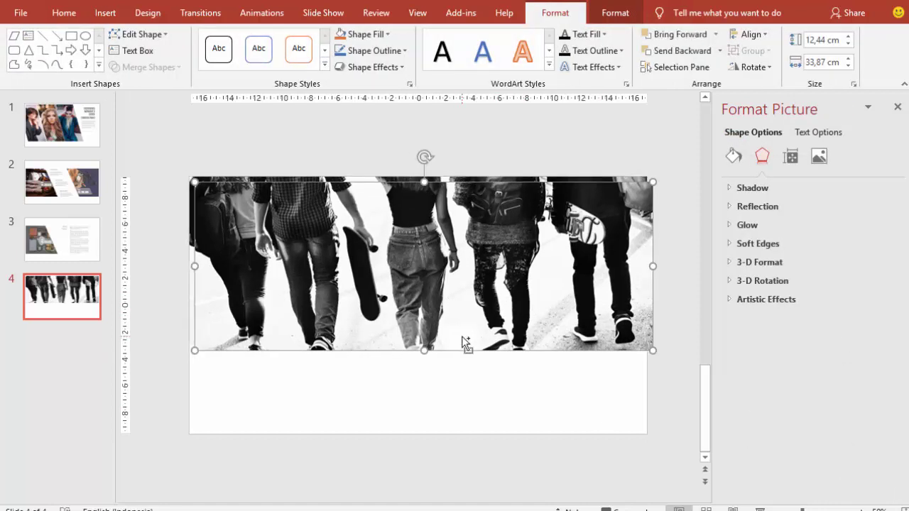
pyautogui.click(734, 157)
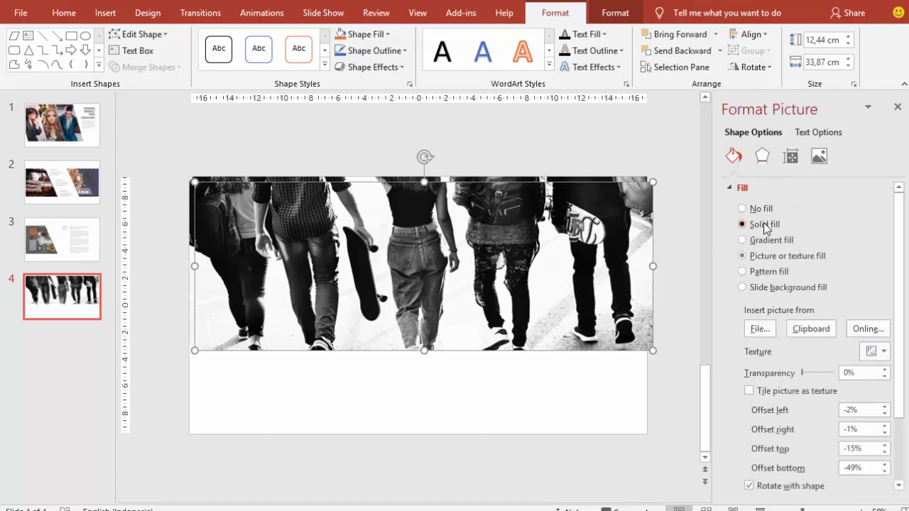
pyautogui.click(764, 225)
pyautogui.click(872, 313)
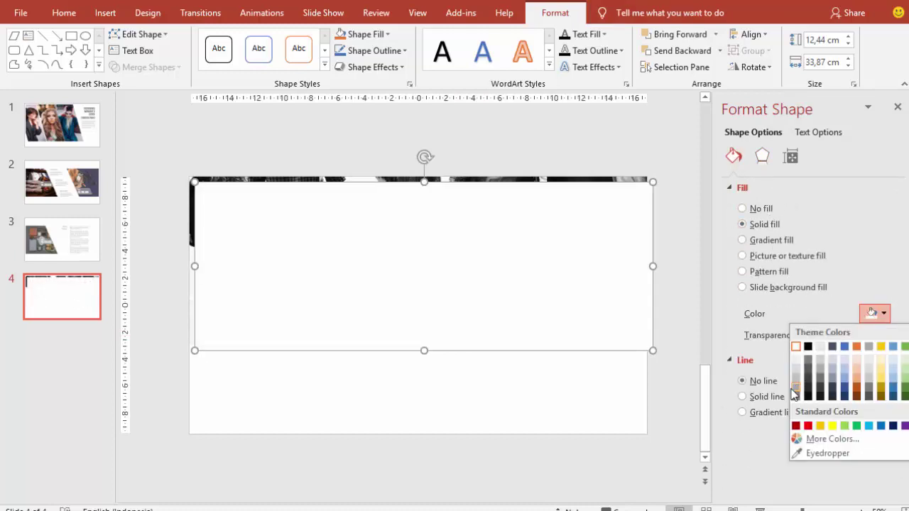
pyautogui.click(796, 396)
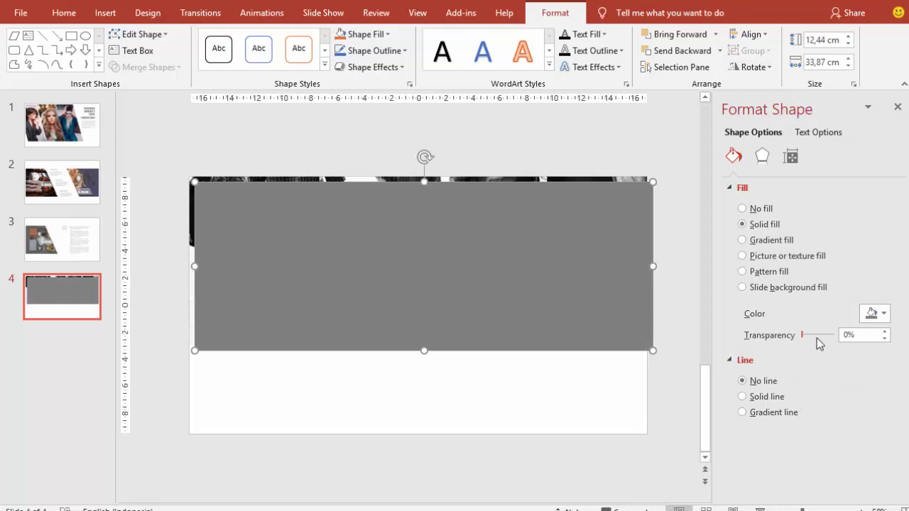
# Set the grey copy to 40% transparency and align it exactly over the photo.
pyautogui.moveTo(805, 335); pyautogui.dragTo(815, 339)
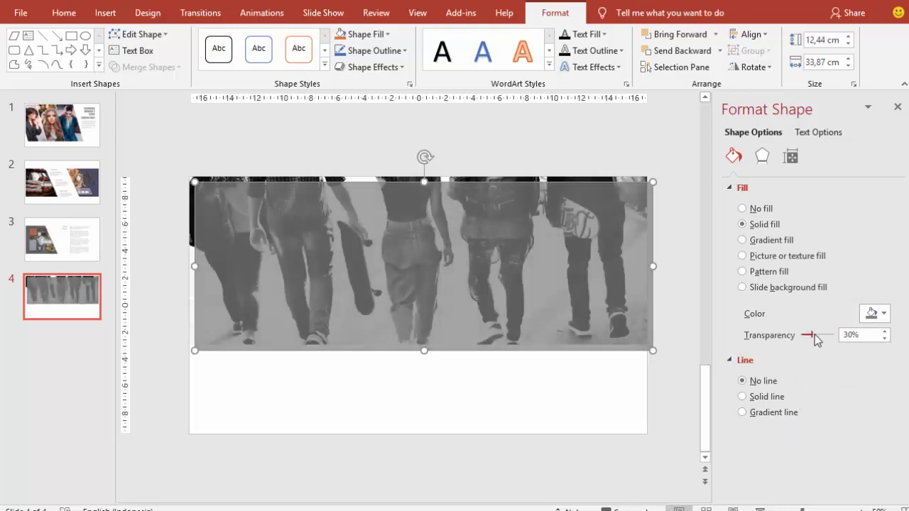
pyautogui.moveTo(582, 254)
pyautogui.mouseDown()
pyautogui.moveTo(575, 247)
pyautogui.moveTo(606, 282)
pyautogui.moveTo(593, 258)
pyautogui.mouseUp()
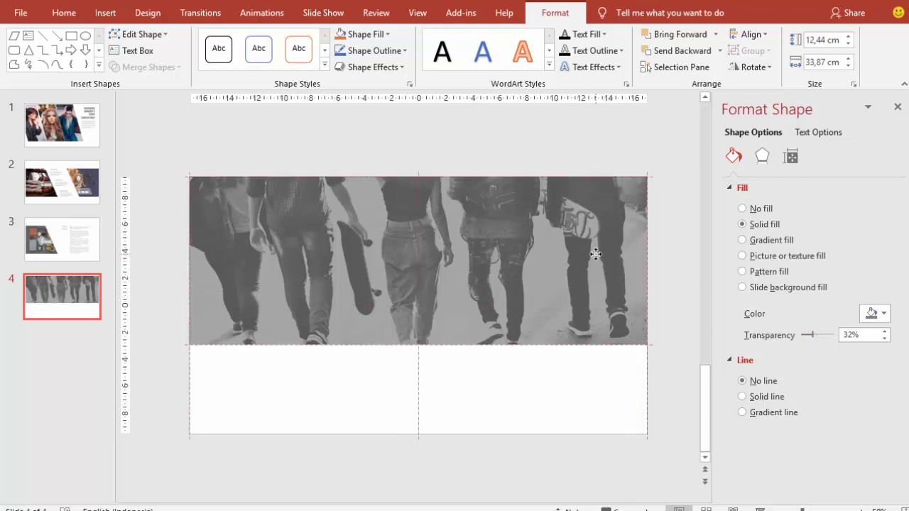
pyautogui.moveTo(812, 337); pyautogui.dragTo(815, 337)
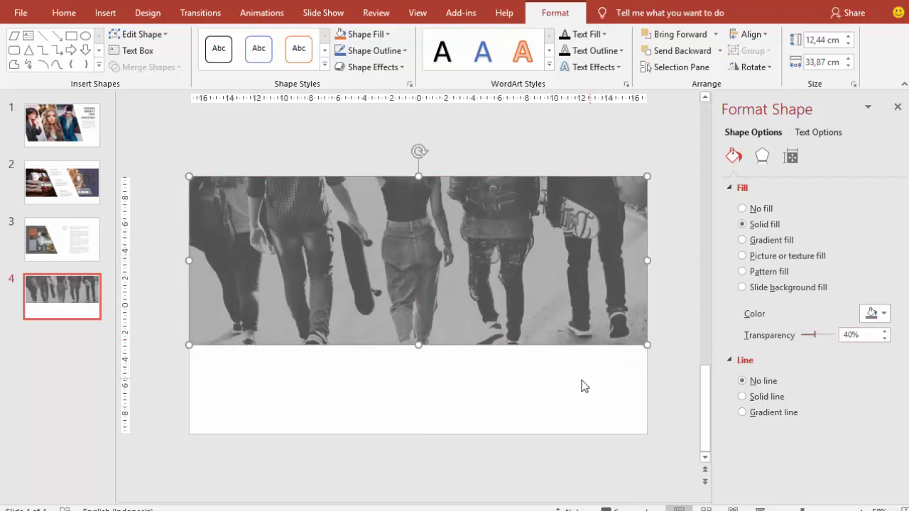
pyautogui.click(582, 386)
pyautogui.click(552, 325)
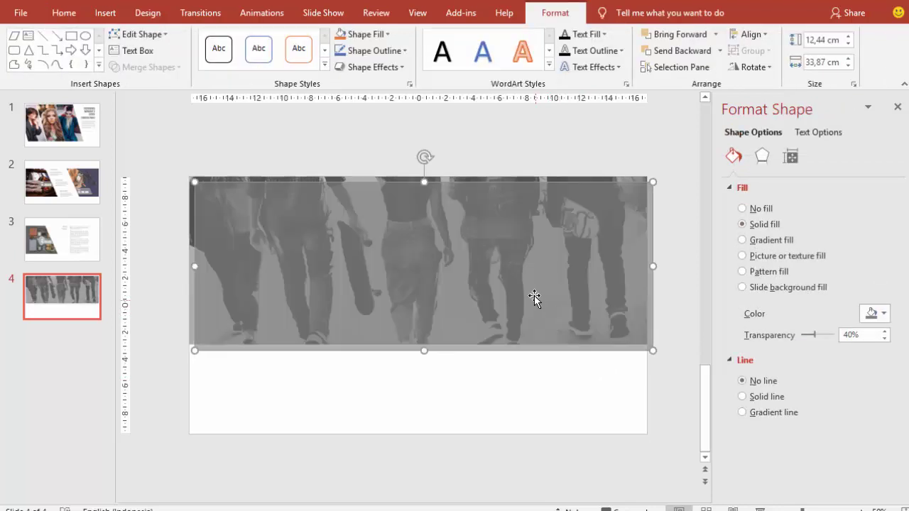
# Move the grey overlay below the photo and make it an opaque light grey band.
pyautogui.moveTo(535, 296); pyautogui.dragTo(526, 367)
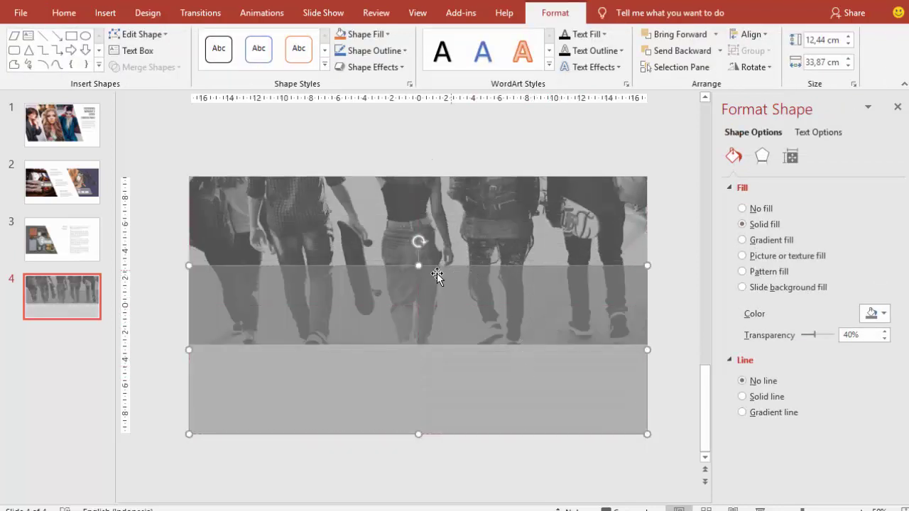
pyautogui.press('Delete')
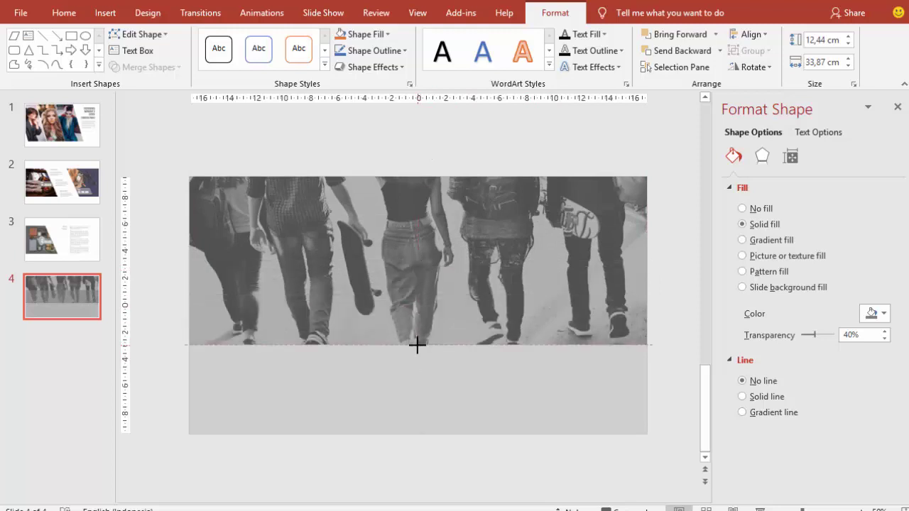
pyautogui.moveTo(418, 345); pyautogui.dragTo(418, 344)
pyautogui.moveTo(813, 335); pyautogui.dragTo(797, 335)
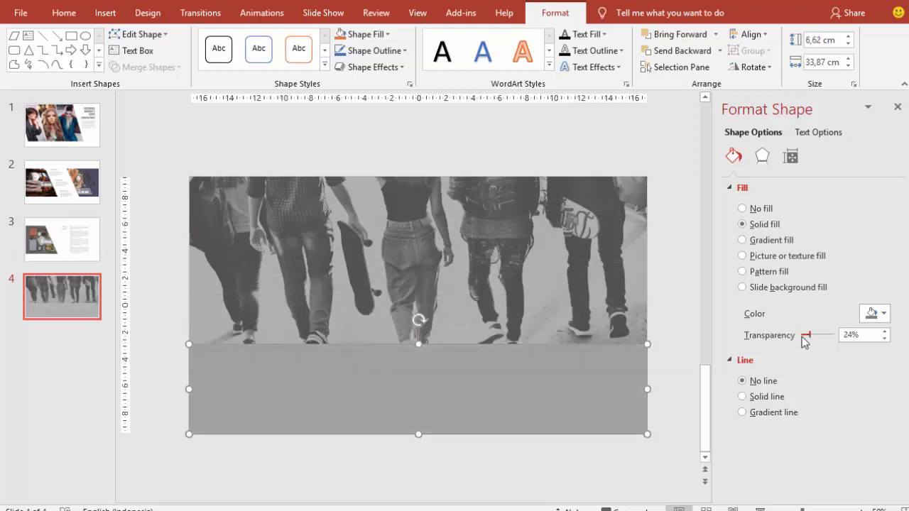
pyautogui.click(872, 314)
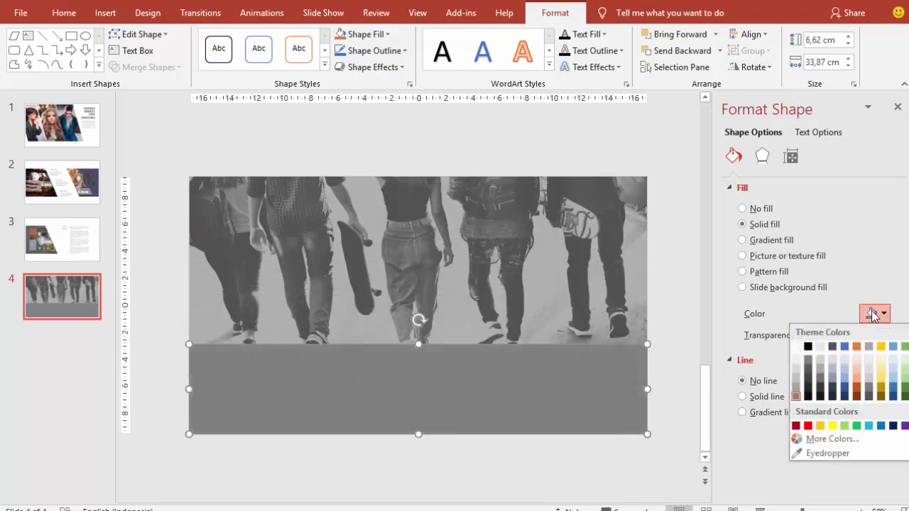
pyautogui.click(796, 377)
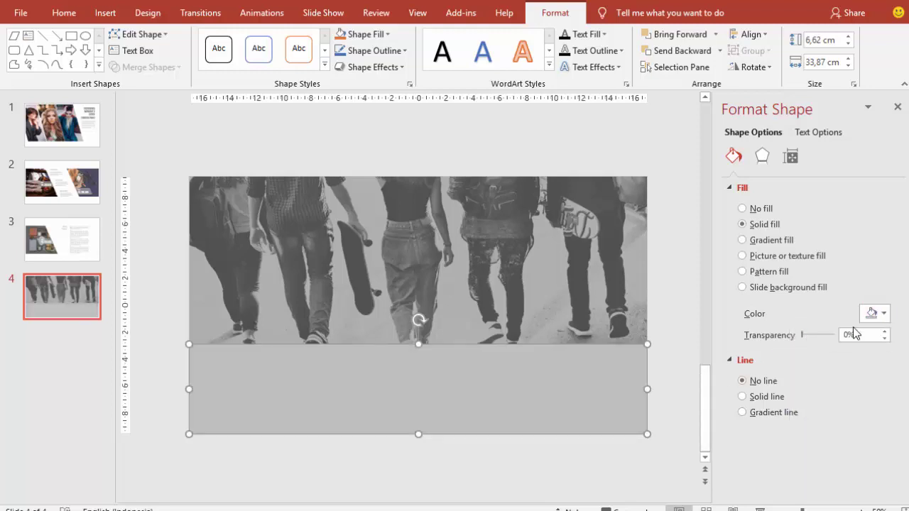
pyautogui.click(871, 317)
pyautogui.click(796, 372)
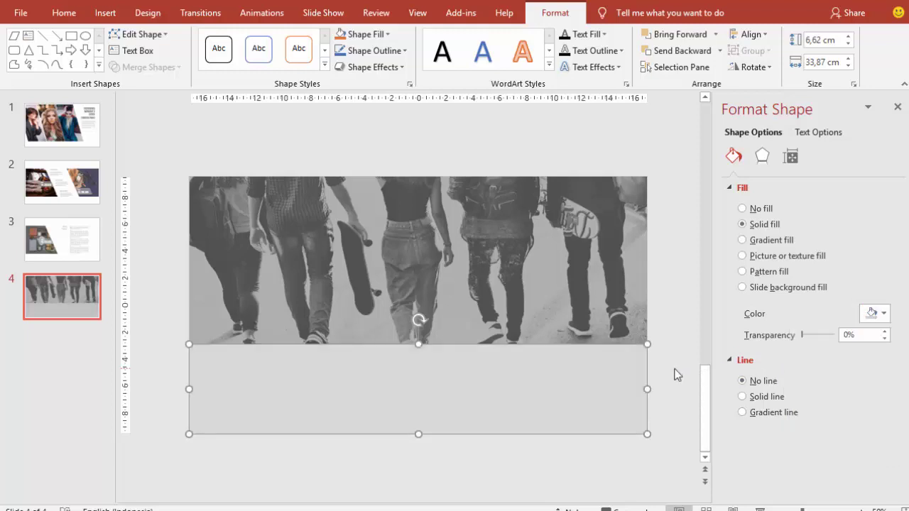
# Add a thin 1.96 cm dark grey strip across the light grey band.
pyautogui.moveTo(603, 373); pyautogui.dragTo(501, 343)
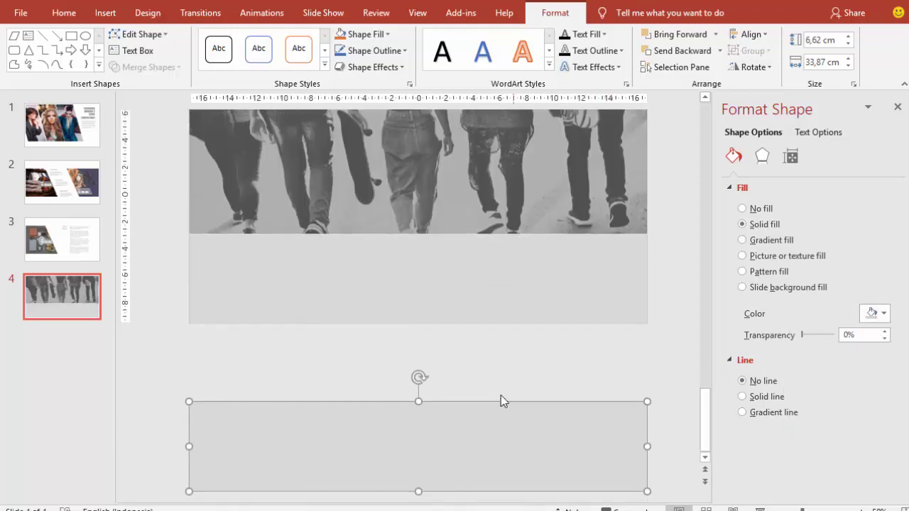
pyautogui.moveTo(416, 433)
pyautogui.mouseDown()
pyautogui.moveTo(419, 442)
pyautogui.moveTo(420, 433)
pyautogui.mouseUp()
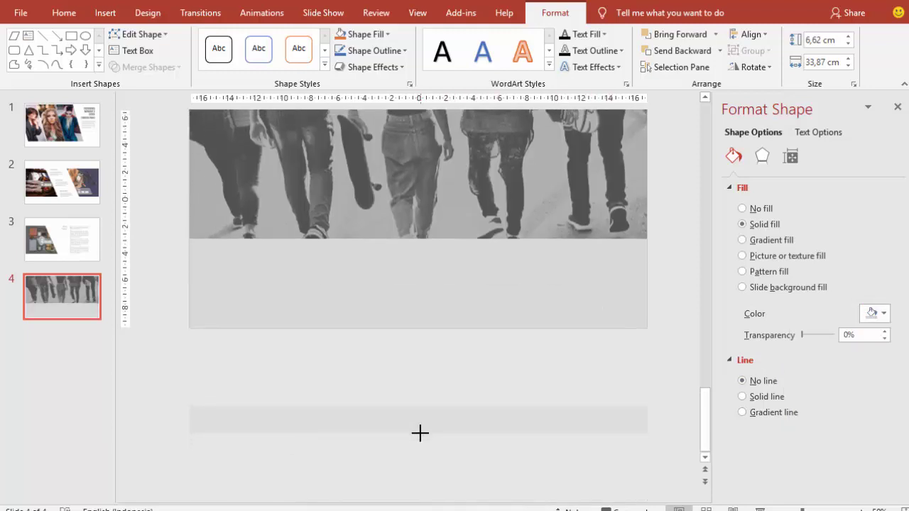
pyautogui.click(874, 313)
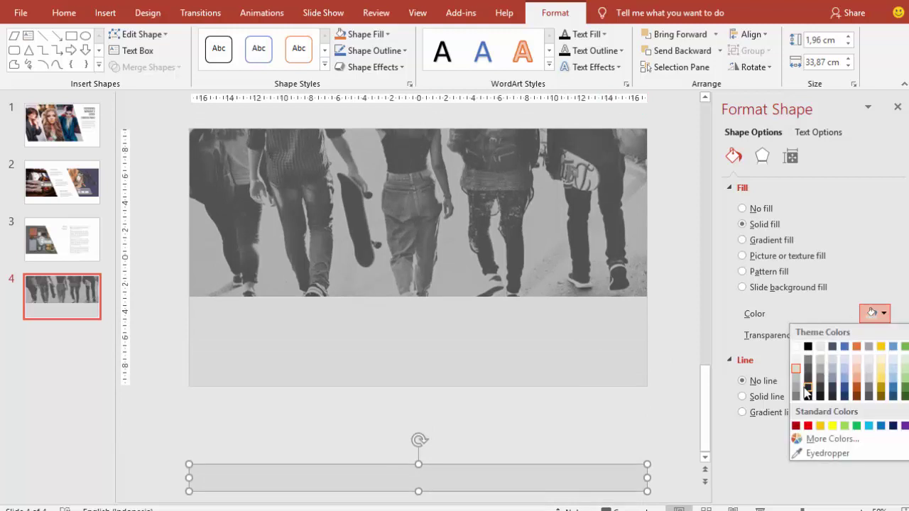
pyautogui.click(807, 389)
pyautogui.moveTo(526, 477); pyautogui.dragTo(521, 343)
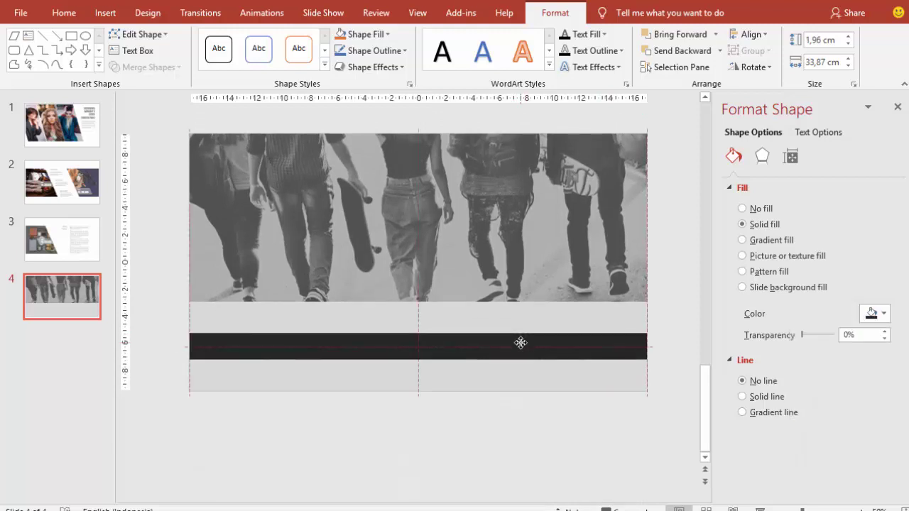
pyautogui.click(343, 265)
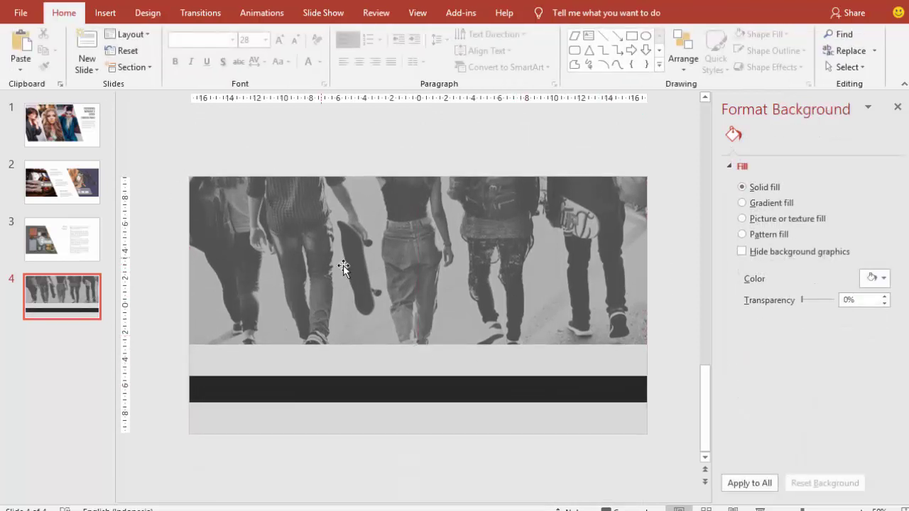
# Copy the Nama Produk caption and body text from slide 3 onto slide 4.
pyautogui.click(57, 240)
pyautogui.click(487, 239)
pyautogui.keyDown('shift'); pyautogui.click(487, 238); pyautogui.keyUp('shift')
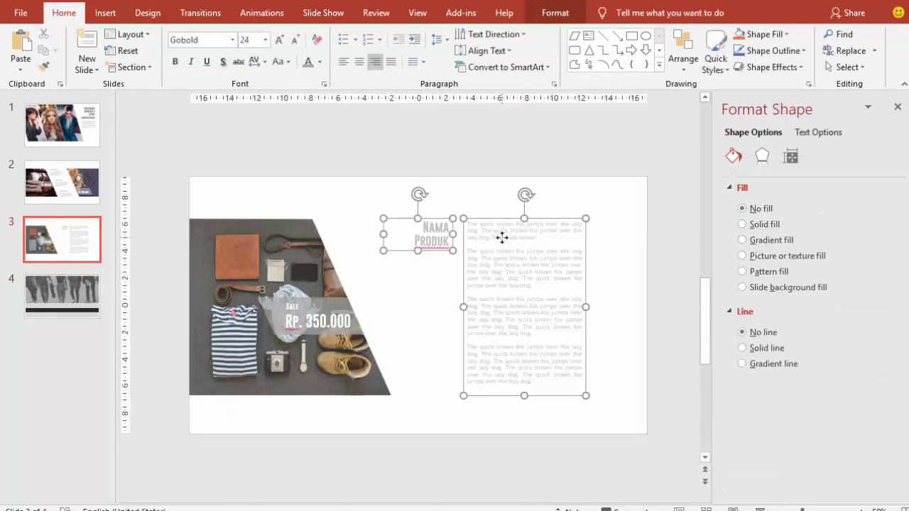
pyautogui.click(68, 302)
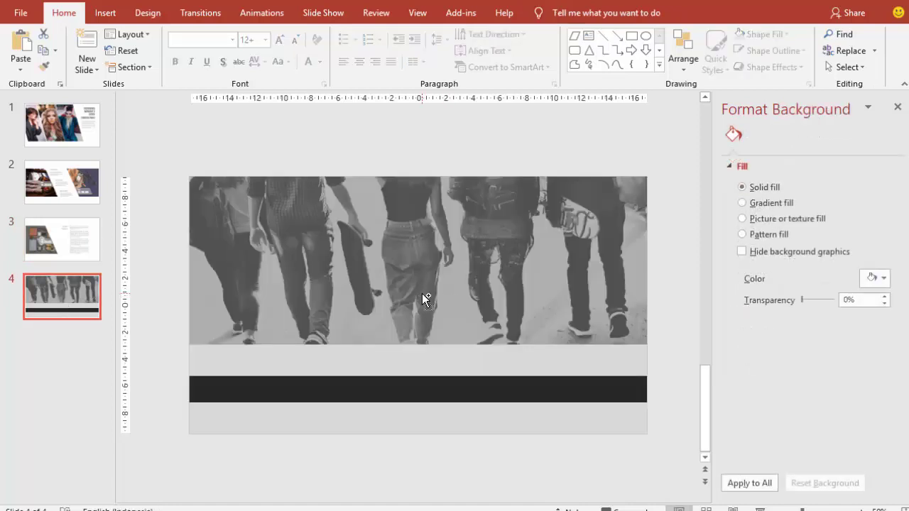
pyautogui.hotkey('ctrl', 'v')
# Make the pasted text white and widen the caption so it fits on one line.
pyautogui.click(318, 61)
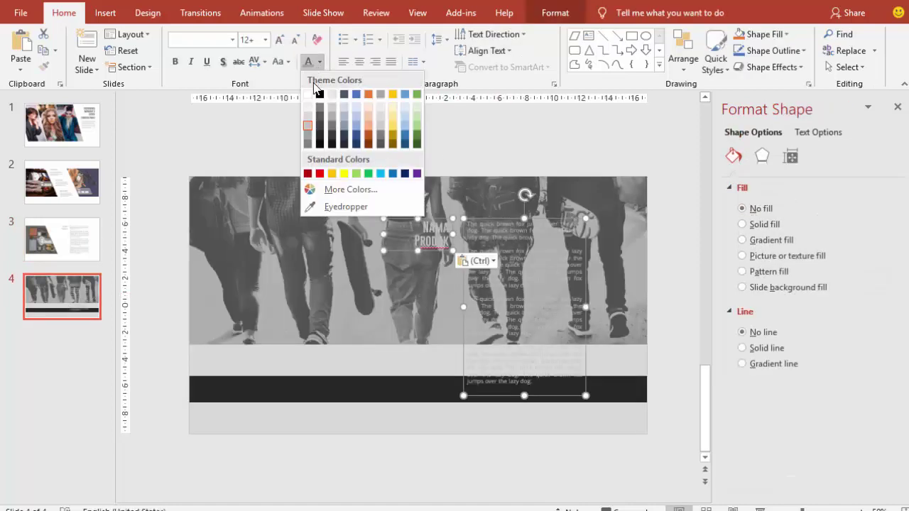
pyautogui.click(310, 95)
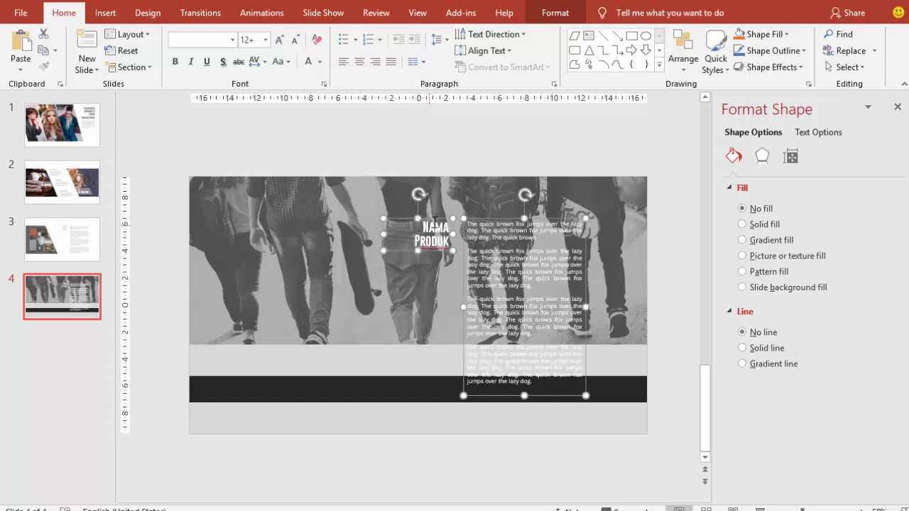
pyautogui.click(389, 226)
pyautogui.moveTo(369, 232)
pyautogui.mouseDown()
pyautogui.moveTo(279, 224)
pyautogui.moveTo(226, 205)
pyautogui.moveTo(189, 217)
pyautogui.mouseUp()
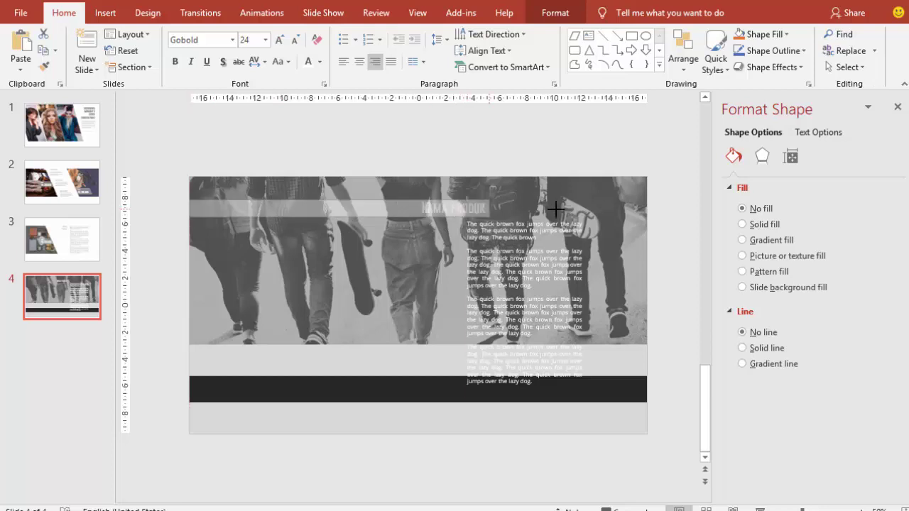
# Stretch the caption full width, centre it, and retitle it 'TEMPLATE POWER PINT FASHION PARIS'.
pyautogui.moveTo(556, 209); pyautogui.dragTo(647, 209)
pyautogui.click(359, 62)
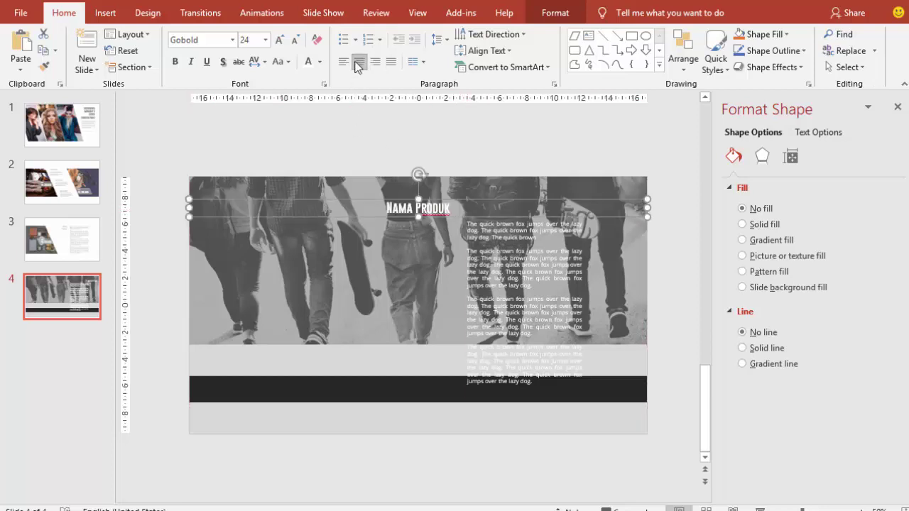
pyautogui.click(412, 212)
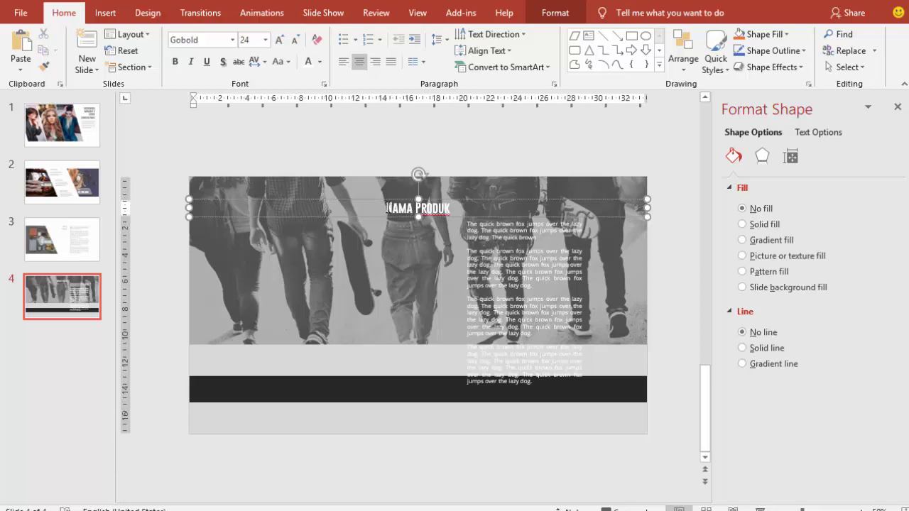
pyautogui.moveTo(386, 208); pyautogui.dragTo(446, 210)
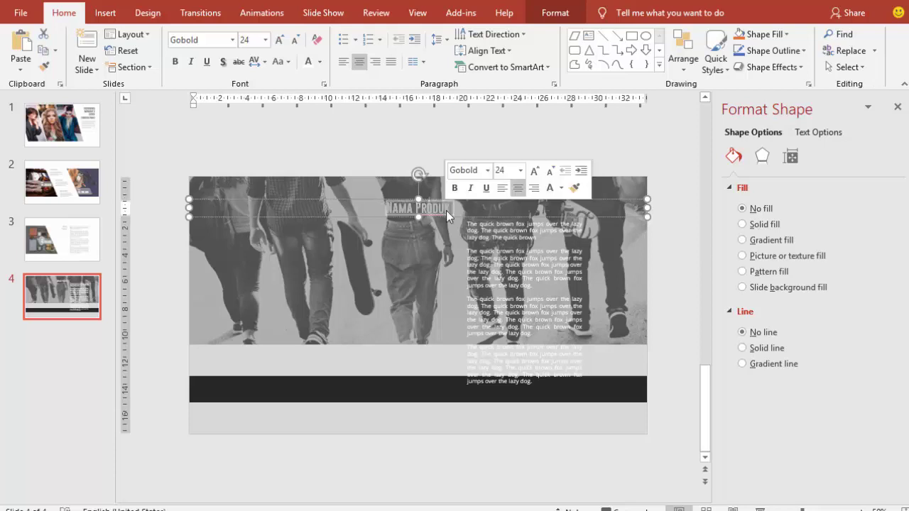
pyautogui.write('P')
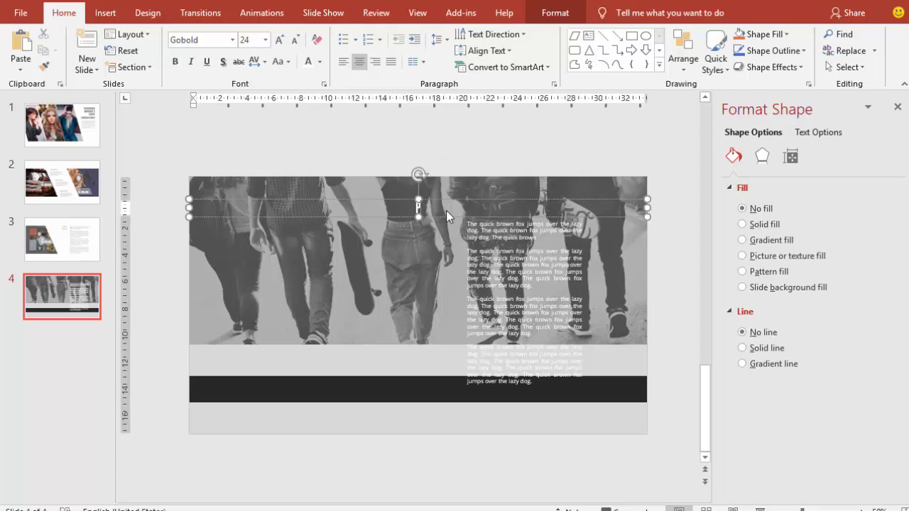
pyautogui.write('RESENT')
pyautogui.press('BackSpace')
pyautogui.press('BackSpace')
pyautogui.press('BackSpace')
pyautogui.press('BackSpace')
pyautogui.press('BackSpace')
pyautogui.press('BackSpace')
pyautogui.press('BackSpace')
pyautogui.write('TEMPLATE')
pyautogui.write(' POWER')
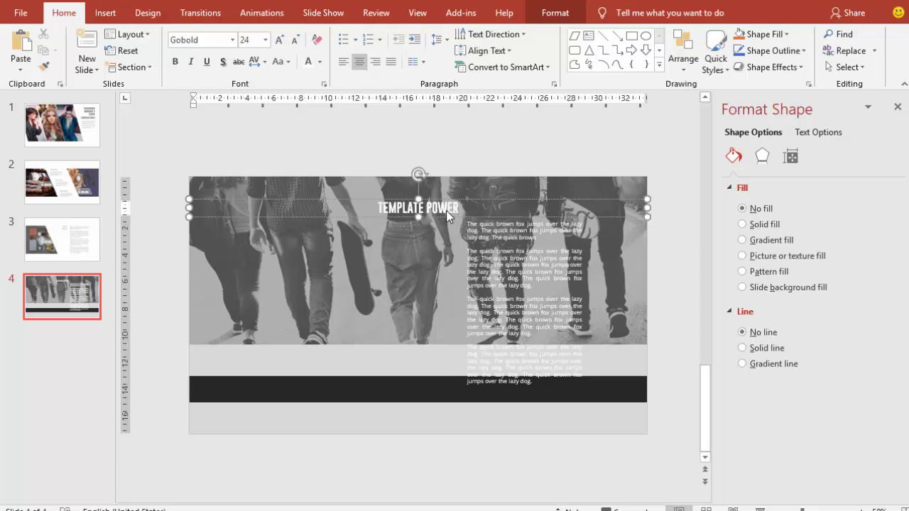
pyautogui.write(' PINT')
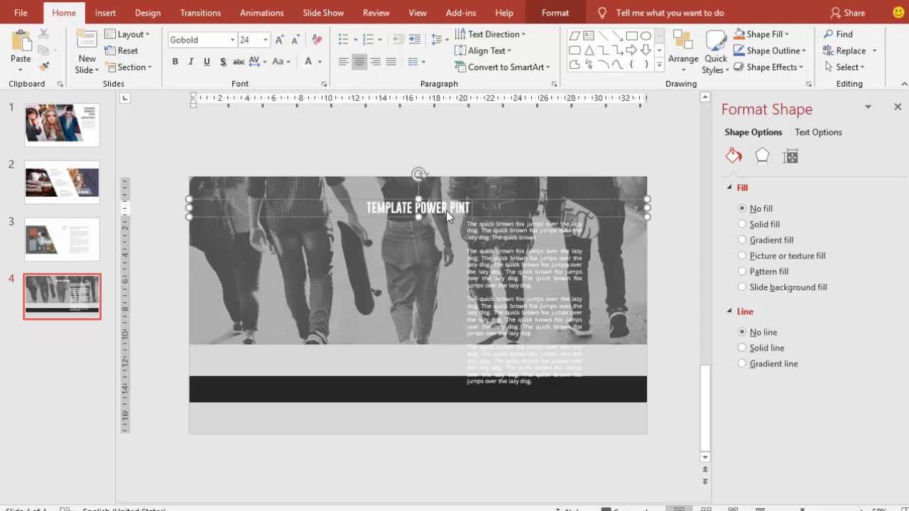
pyautogui.write(' FASHION')
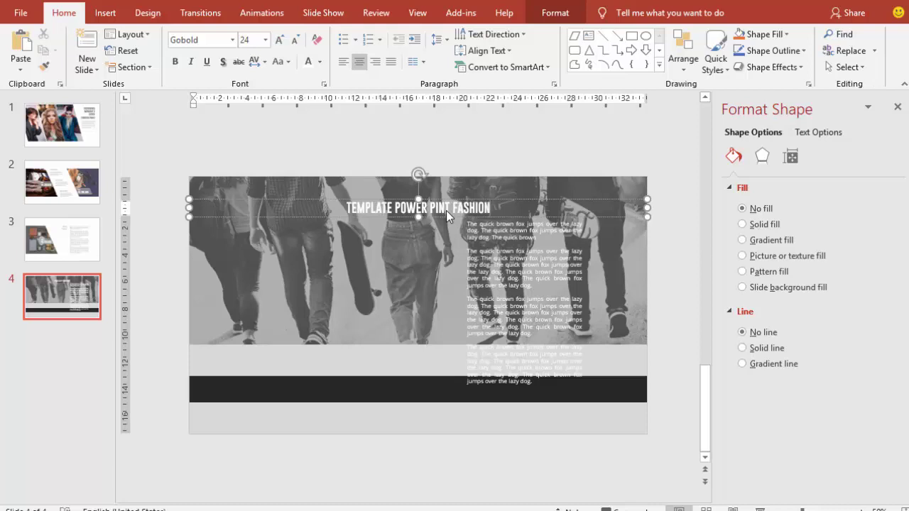
pyautogui.write(' PAR')
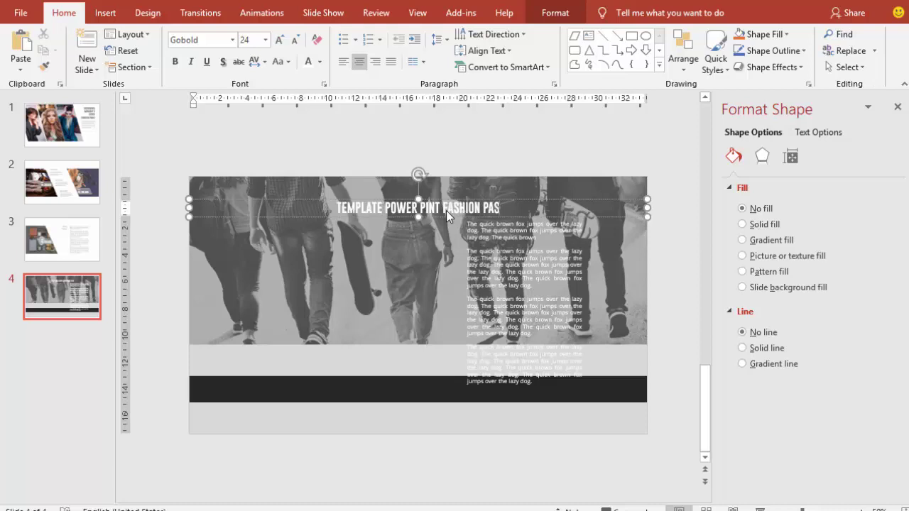
pyautogui.write('IS')
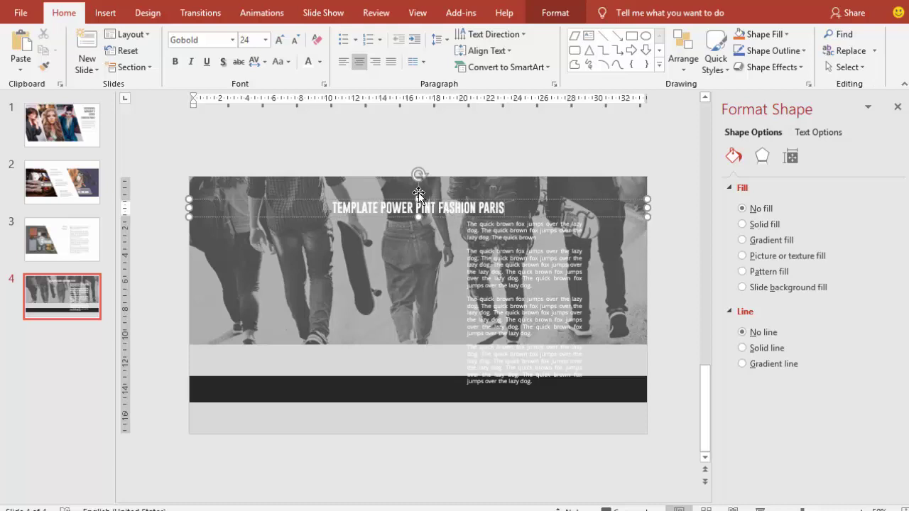
pyautogui.click(402, 199)
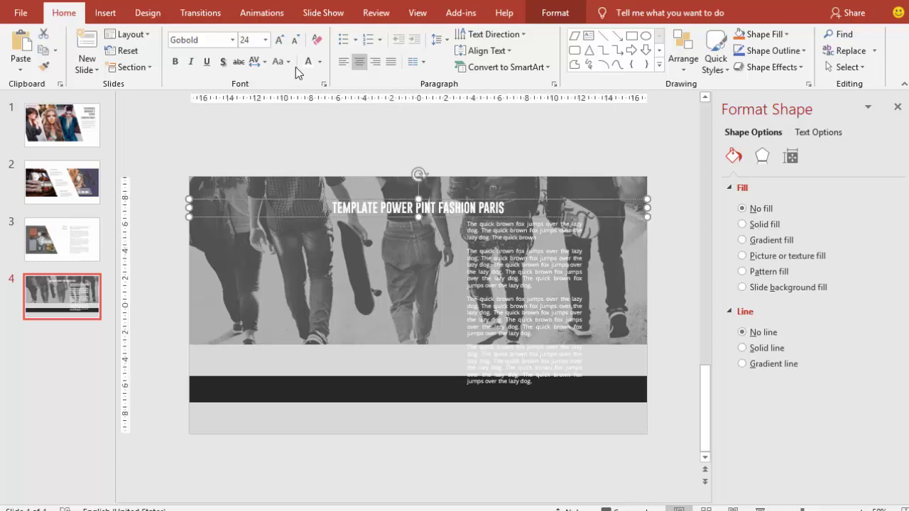
# Set the title to 32 pt and move the body text to the slide centre.
pyautogui.click(264, 40)
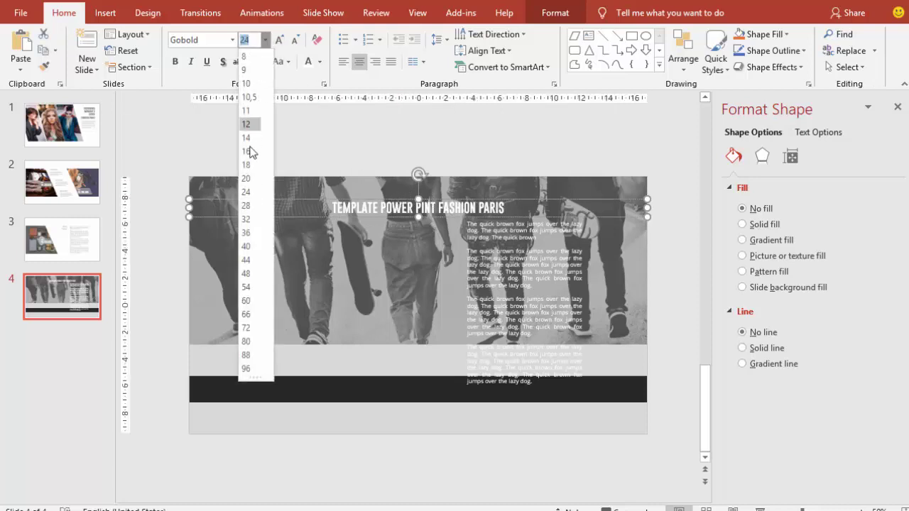
pyautogui.click(247, 218)
pyautogui.click(598, 287)
pyautogui.press('Tab')
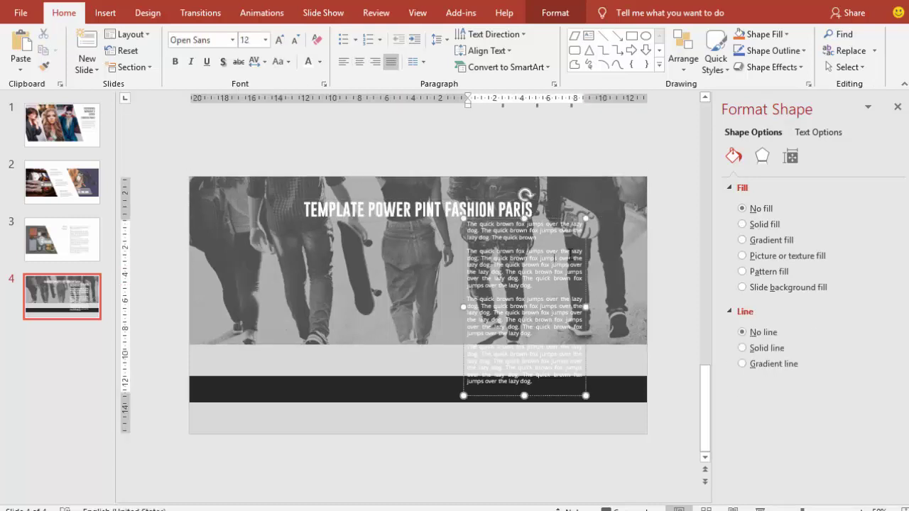
pyautogui.moveTo(584, 260); pyautogui.dragTo(477, 267)
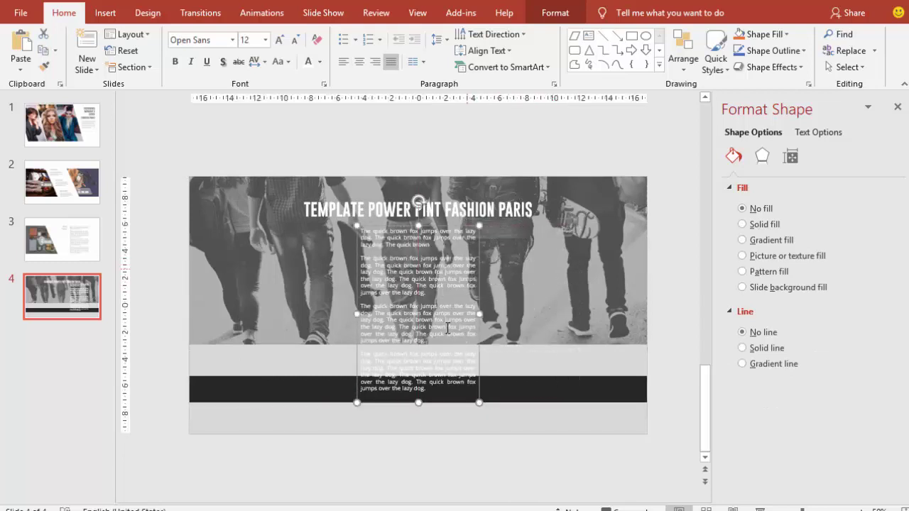
# Widen the body text box so its text reflows as a centred column.
pyautogui.moveTo(422, 407); pyautogui.dragTo(424, 341)
pyautogui.hotkey('ctrl', 'z')
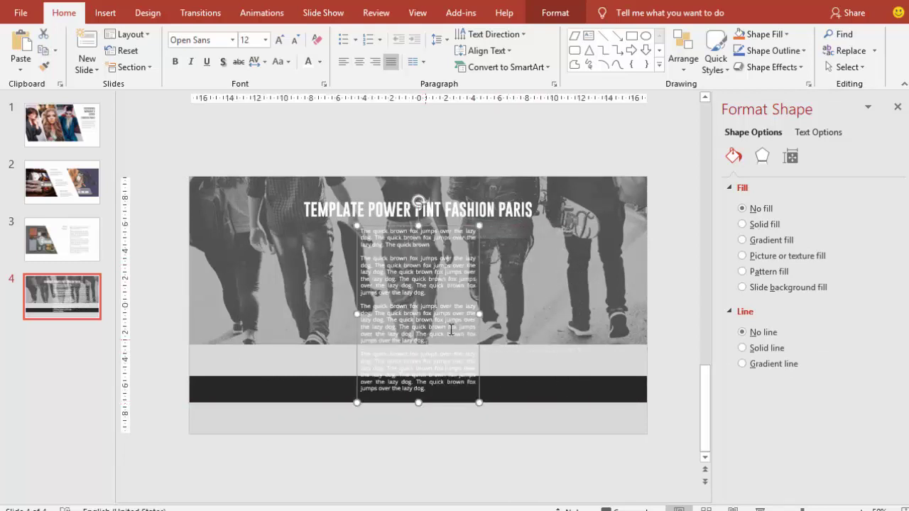
pyautogui.press('Delete')
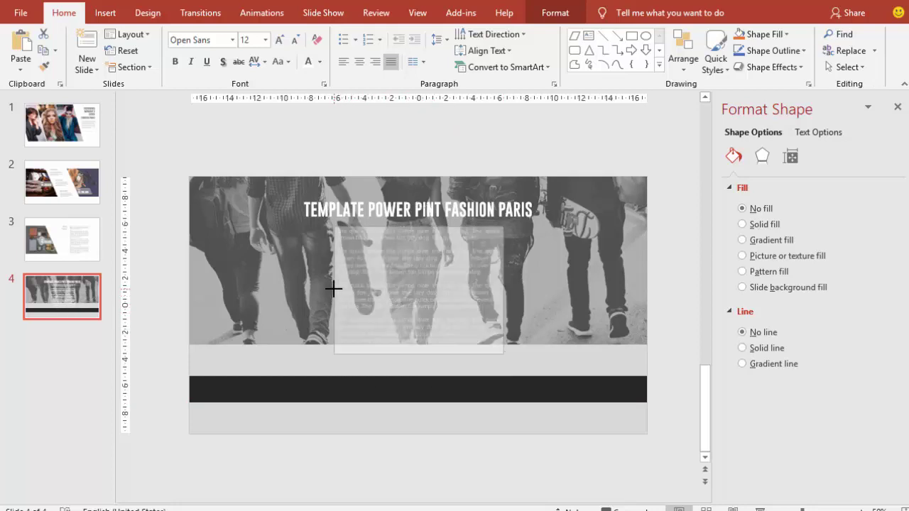
pyautogui.moveTo(335, 290); pyautogui.dragTo(329, 290)
pyautogui.click(664, 258)
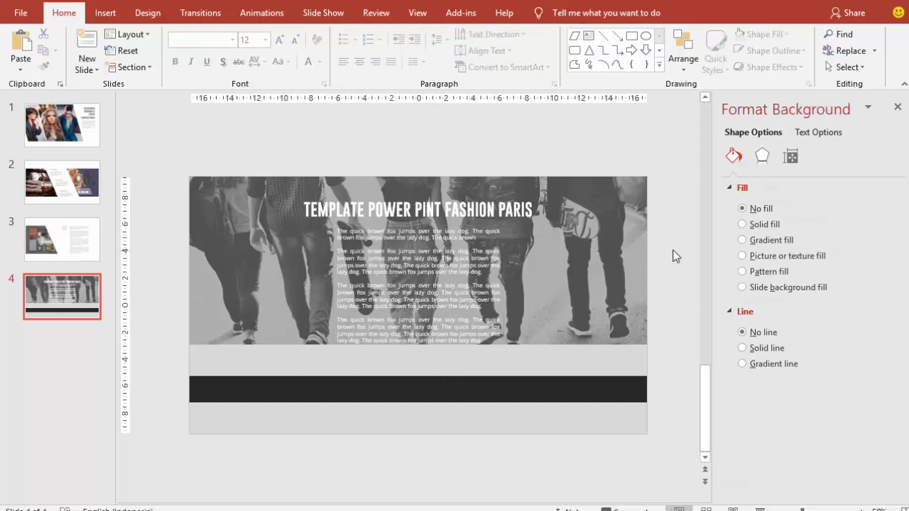
pyautogui.click(505, 288)
pyautogui.click(505, 244)
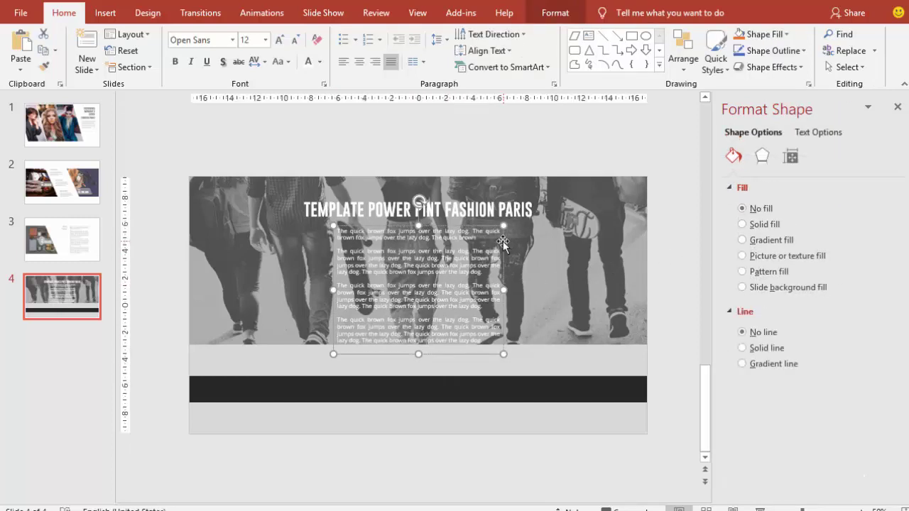
# Copy the Nama Produk caption from slide 2 and paste it left of slide 4's body text.
pyautogui.click(74, 190)
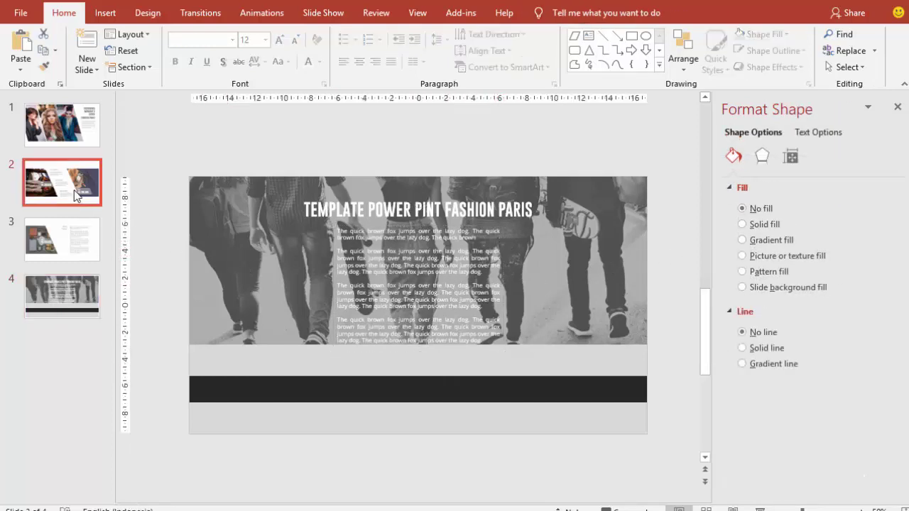
pyautogui.click(438, 315)
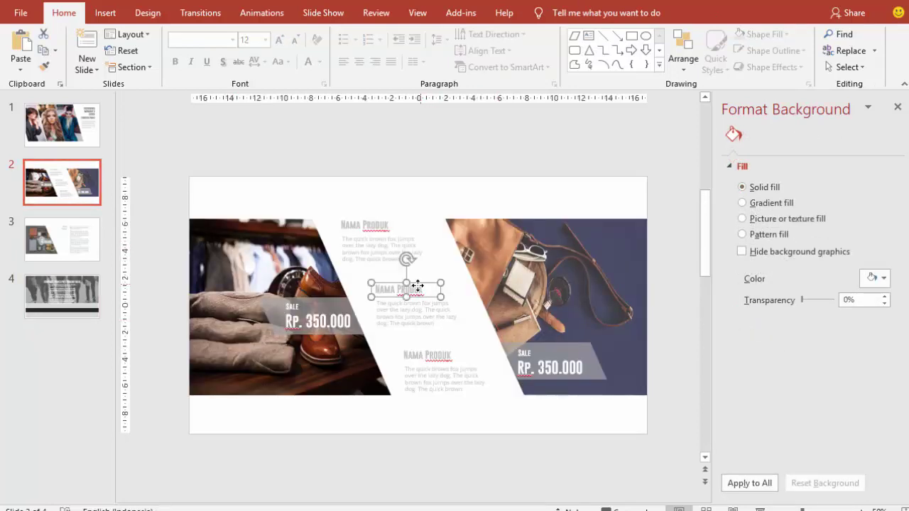
pyautogui.click(419, 312)
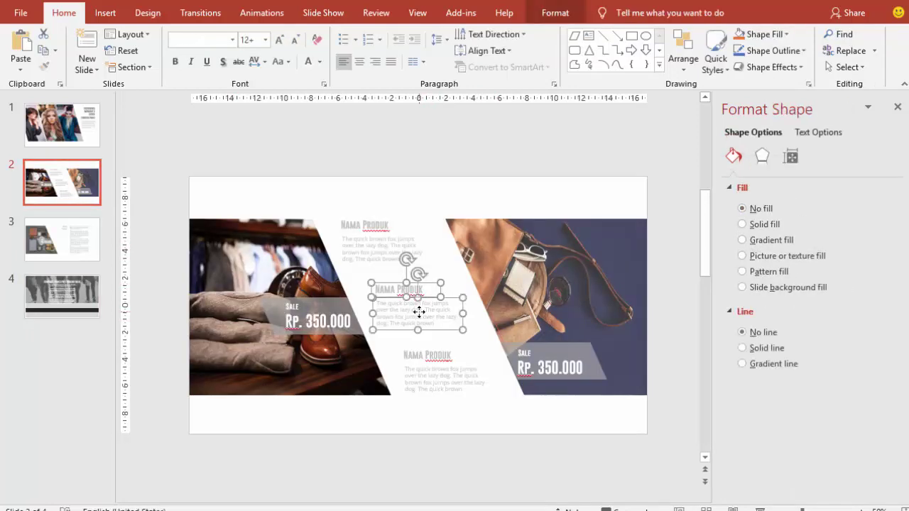
pyautogui.click(76, 294)
pyautogui.hotkey('ctrl', 'v')
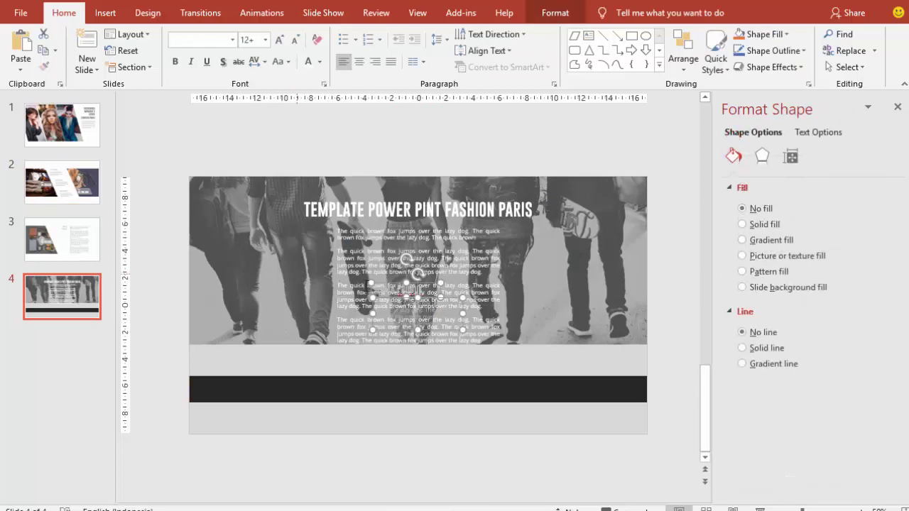
pyautogui.moveTo(391, 291); pyautogui.dragTo(277, 291)
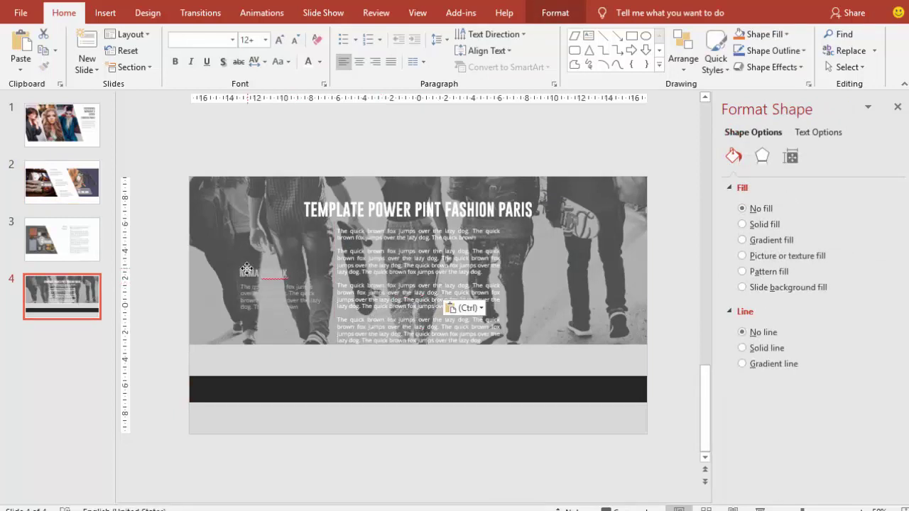
# Make the caption white and right-aligned, level it with the body text, and place a copy beside it.
pyautogui.click(319, 63)
pyautogui.click(308, 95)
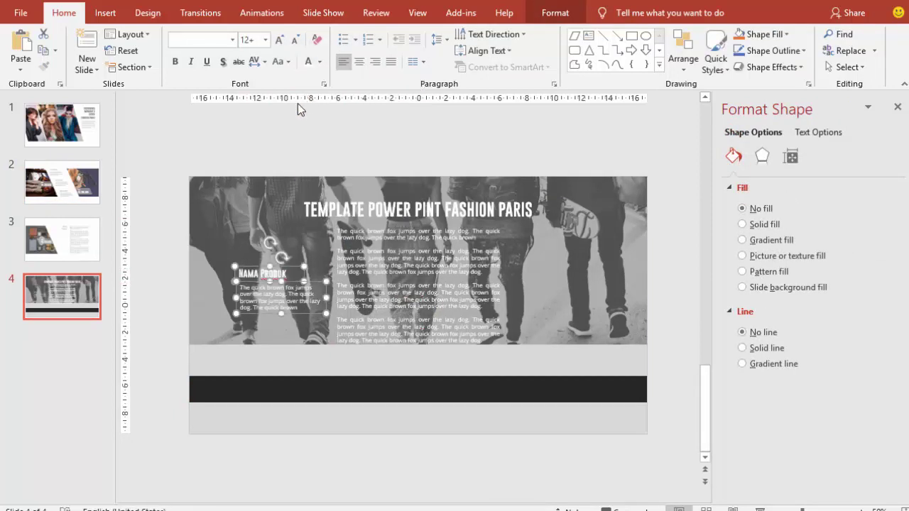
pyautogui.click(377, 63)
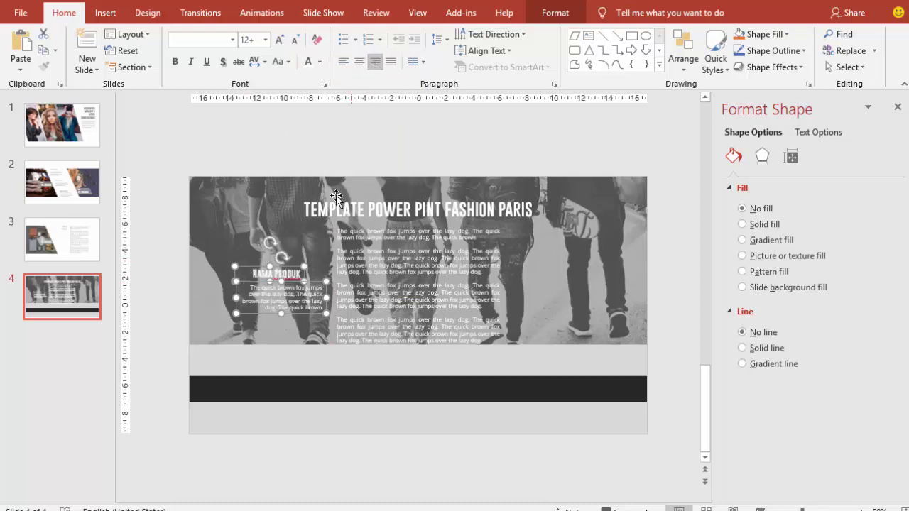
pyautogui.click(573, 15)
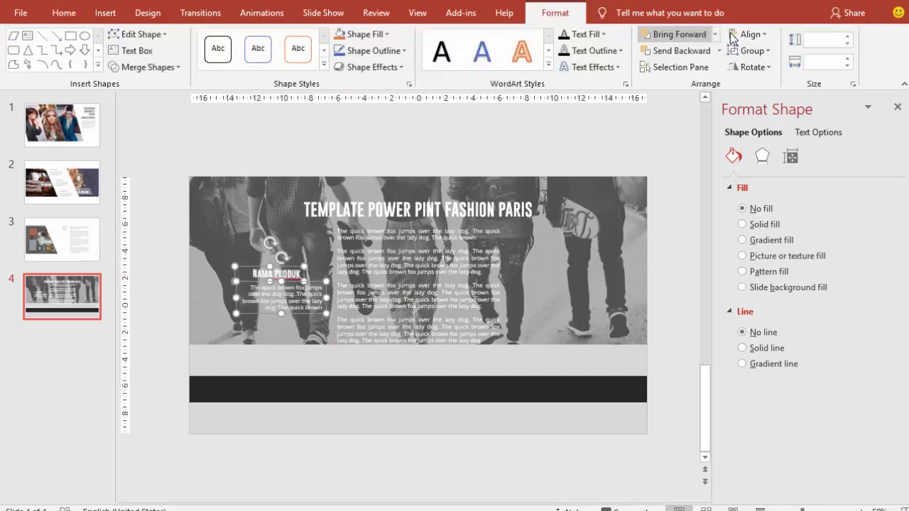
pyautogui.click(752, 34)
pyautogui.click(770, 86)
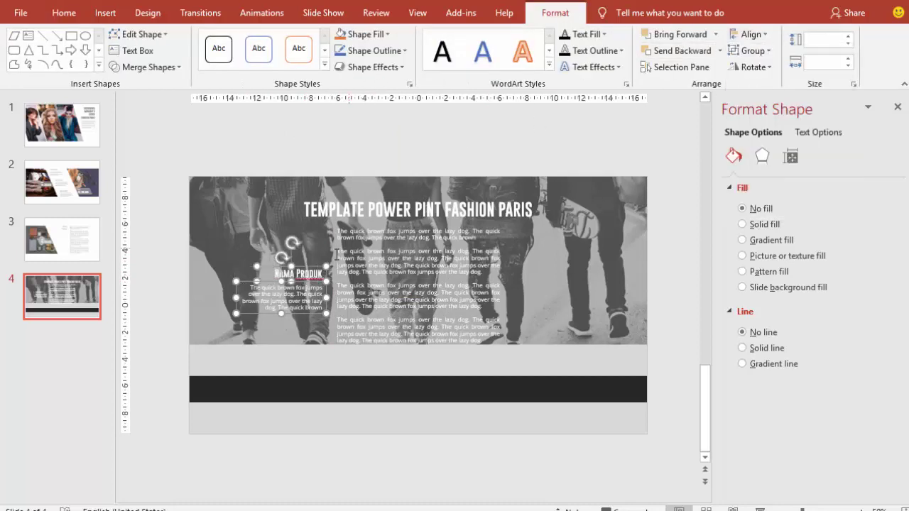
pyautogui.moveTo(309, 266); pyautogui.dragTo(307, 224)
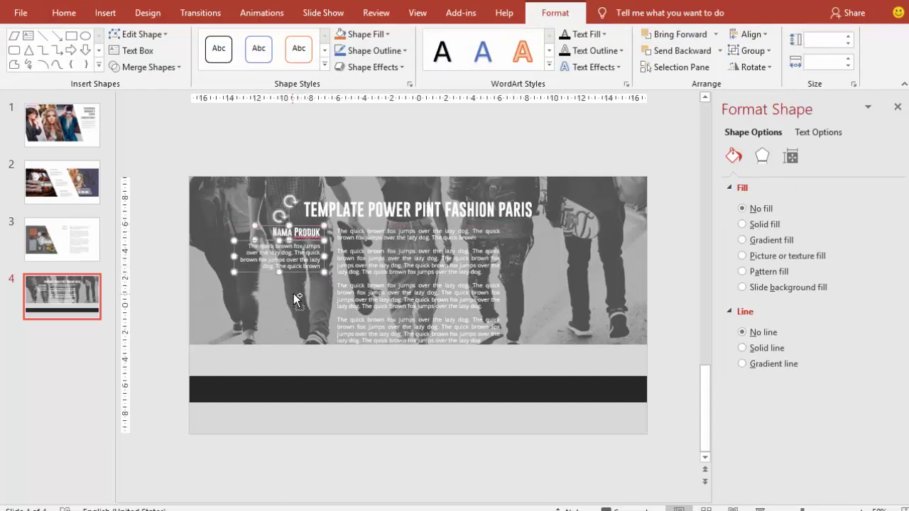
pyautogui.moveTo(293, 293)
pyautogui.keyDown('ctrl'); pyautogui.mouseDown()
pyautogui.moveTo(302, 288)
pyautogui.moveTo(302, 338)
pyautogui.moveTo(607, 251)
pyautogui.moveTo(611, 214)
pyautogui.mouseUp(); pyautogui.keyUp('ctrl')
# Left-align the right-hand caption's text and its title within the group.
pyautogui.click(63, 13)
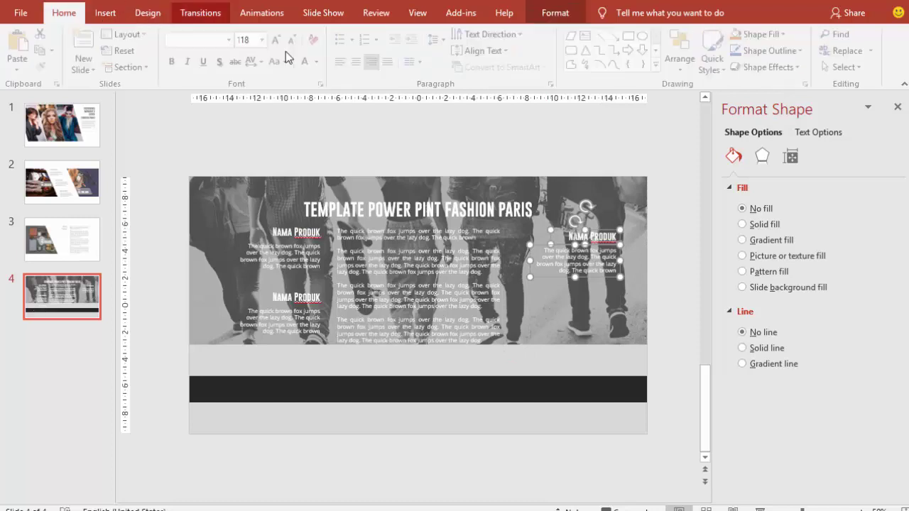
pyautogui.click(343, 62)
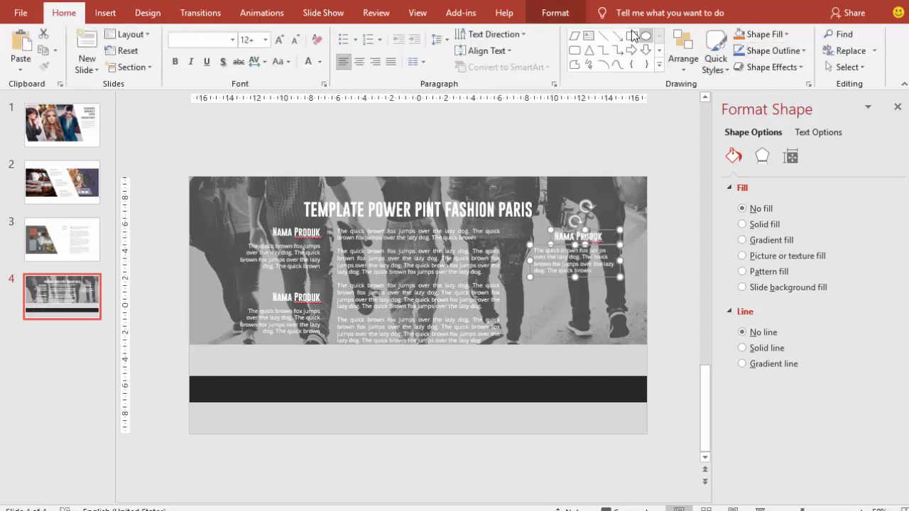
pyautogui.click(552, 12)
pyautogui.click(751, 34)
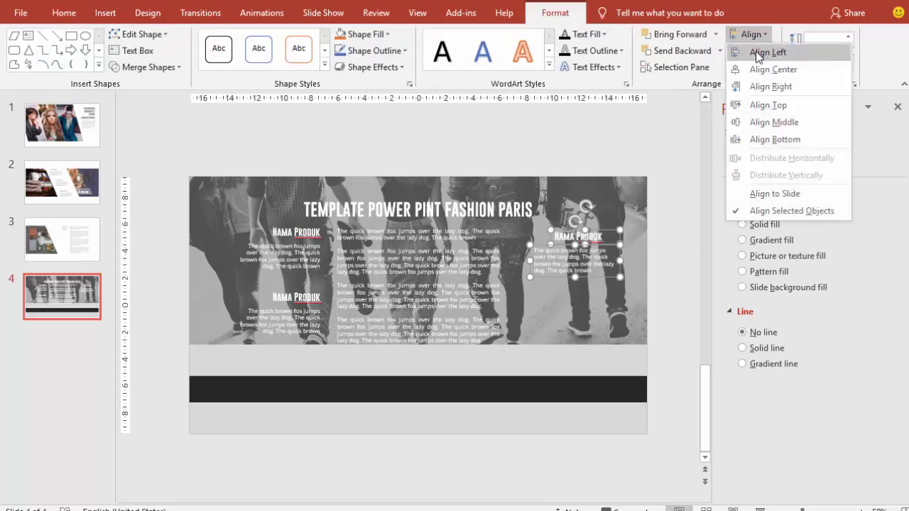
pyautogui.click(756, 51)
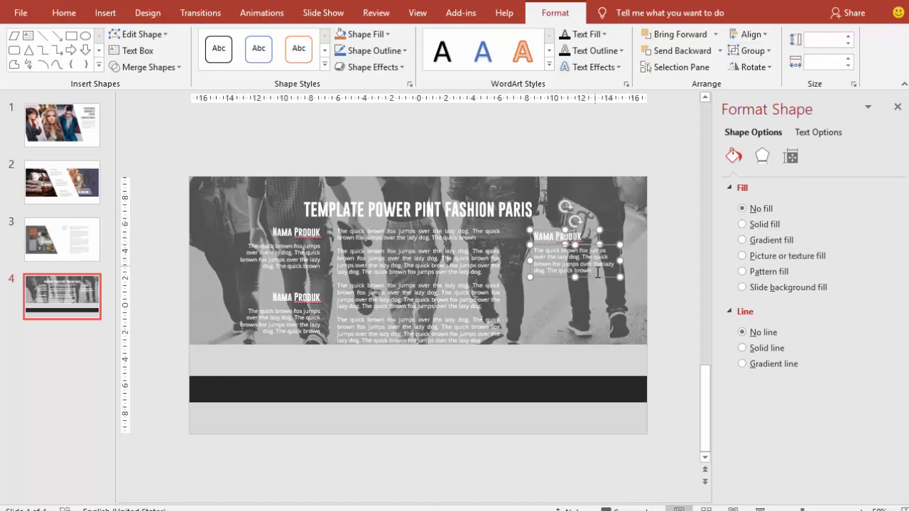
# Duplicate the caption to add a fourth Nama Produk block.
pyautogui.moveTo(595, 273)
pyautogui.mouseDown()
pyautogui.moveTo(620, 170)
pyautogui.moveTo(346, 285)
pyautogui.mouseUp()
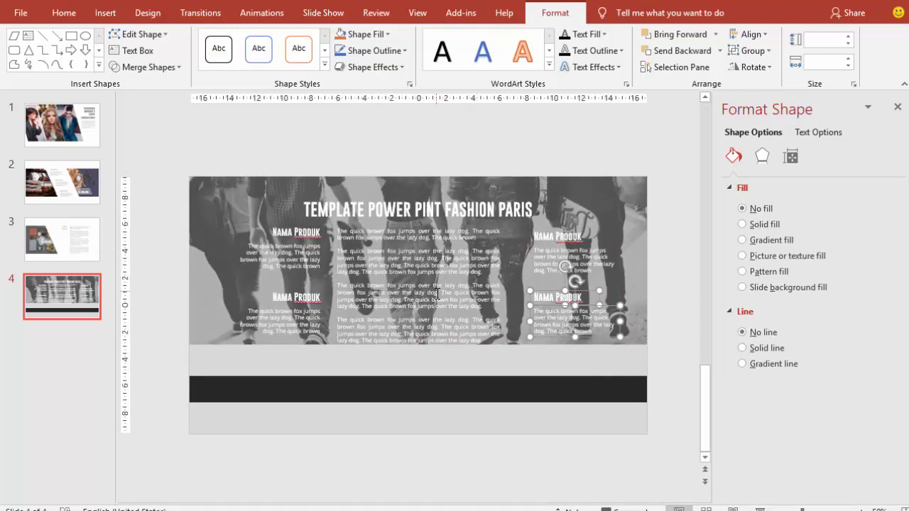
pyautogui.click(164, 305)
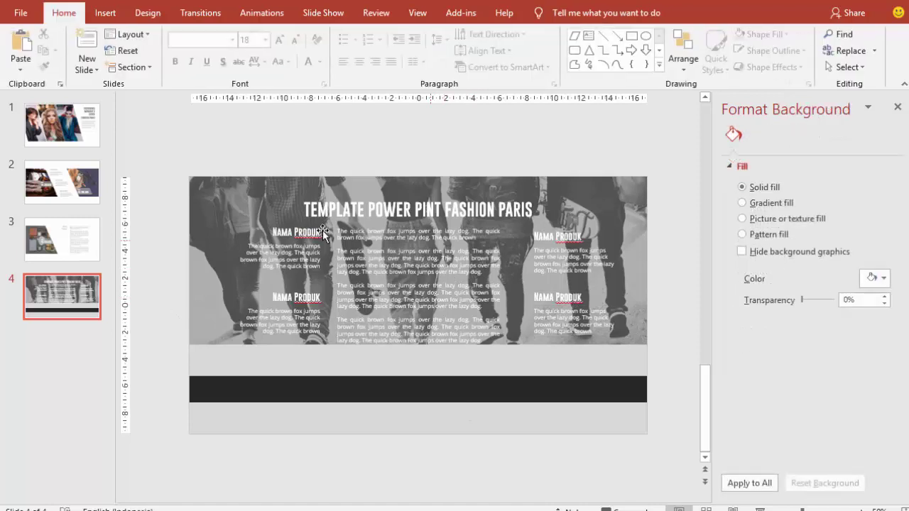
pyautogui.click(291, 277)
pyautogui.click(291, 292)
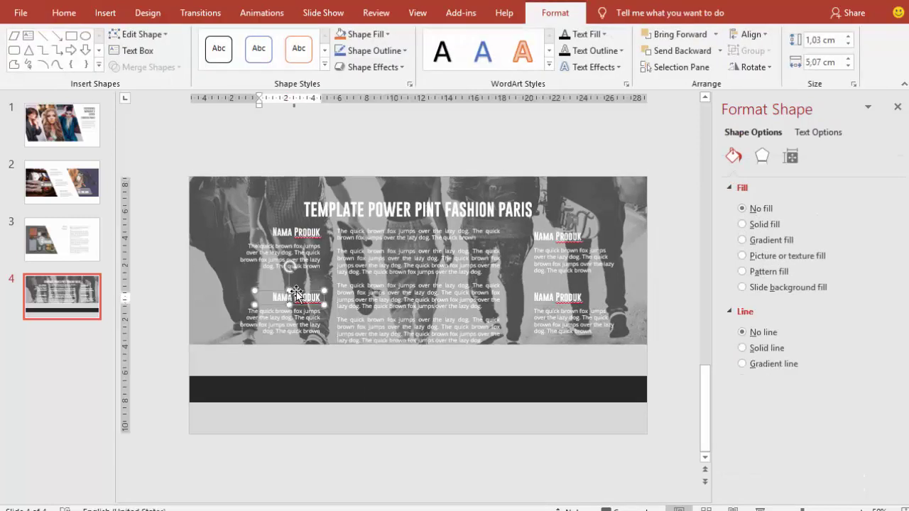
# Copy the Nama Produk title into the dark strip and duplicate it along the strip.
pyautogui.click(297, 293)
pyautogui.moveTo(296, 291)
pyautogui.mouseDown()
pyautogui.moveTo(311, 313)
pyautogui.moveTo(248, 386)
pyautogui.moveTo(216, 468)
pyautogui.moveTo(353, 387)
pyautogui.mouseUp()
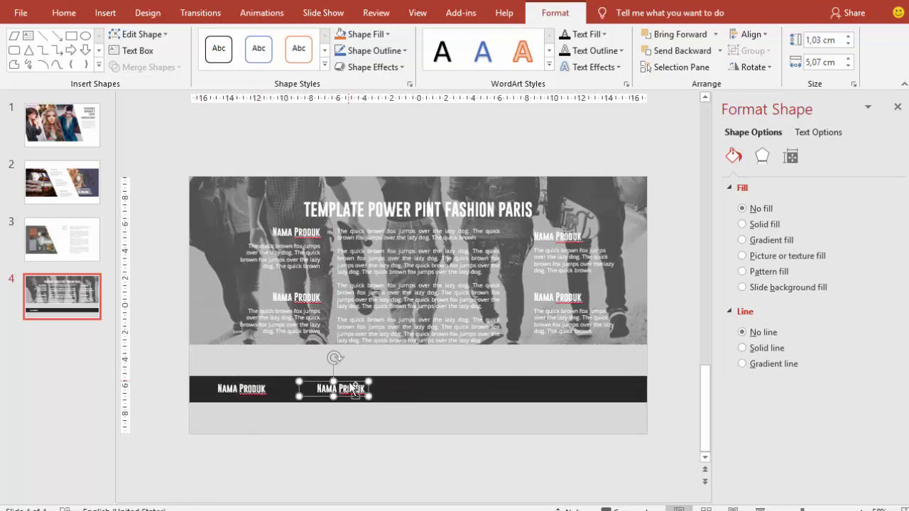
pyautogui.hotkey('ctrl', 'd')
pyautogui.hotkey('ctrl', 'd')
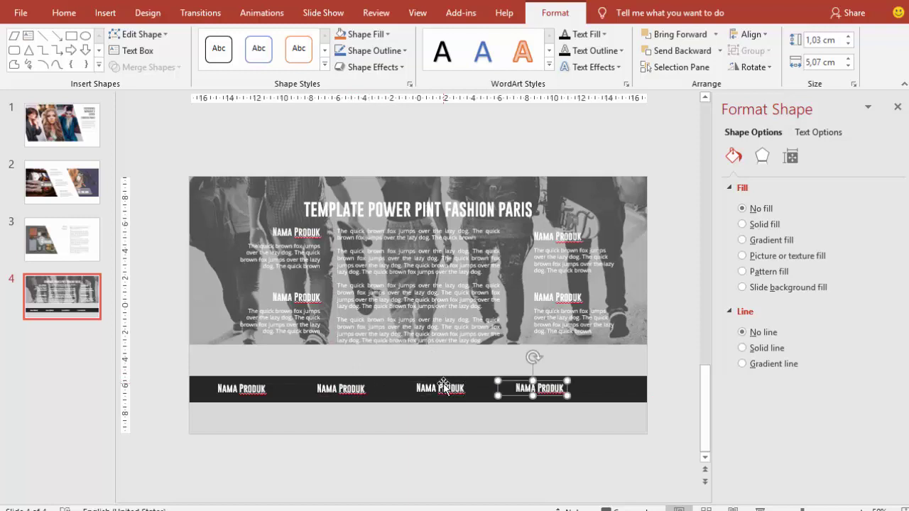
# Top-align and evenly distribute the four strip titles, then nudge them right.
pyautogui.keyDown('shift'); pyautogui.click(442, 385); pyautogui.keyUp('shift')
pyautogui.keyDown('shift'); pyautogui.click(299, 384); pyautogui.keyUp('shift')
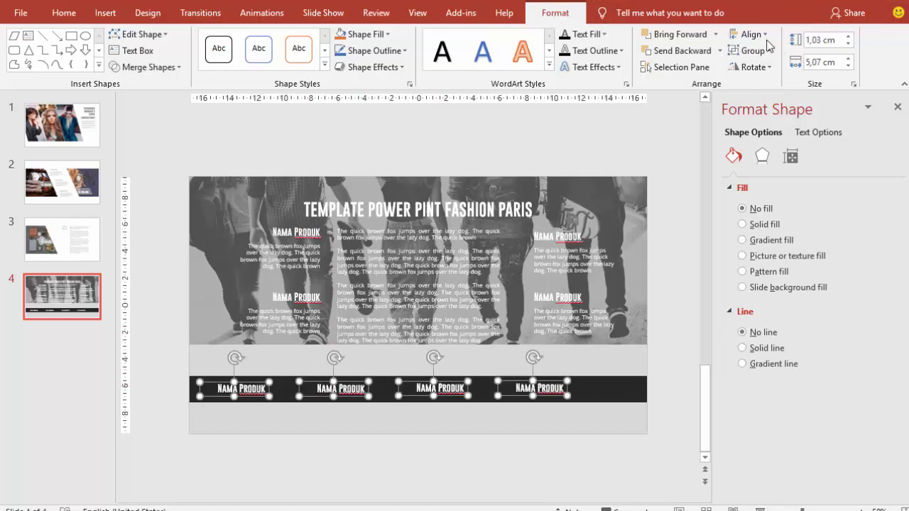
pyautogui.click(751, 34)
pyautogui.click(756, 104)
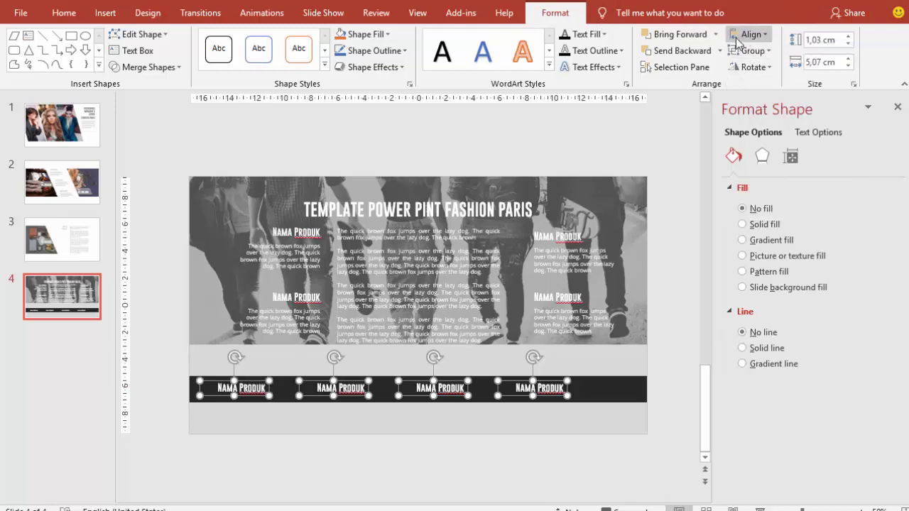
pyautogui.click(738, 35)
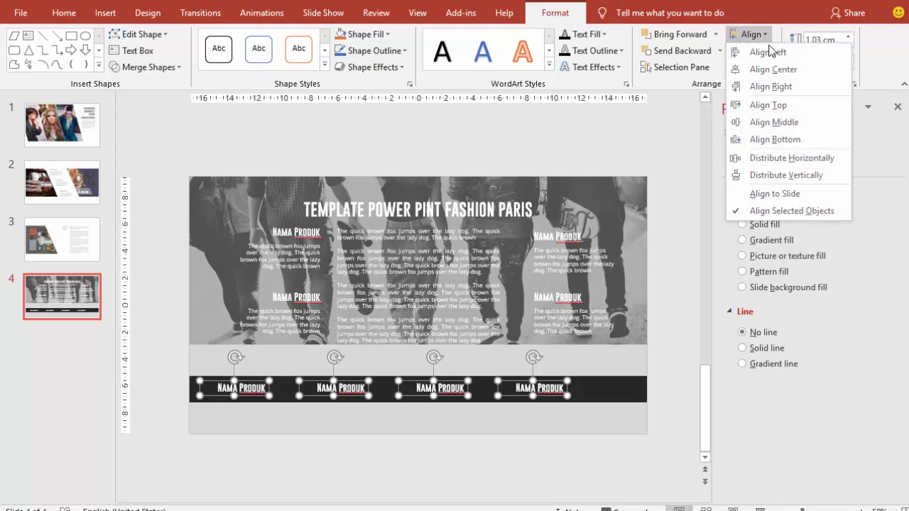
pyautogui.click(779, 159)
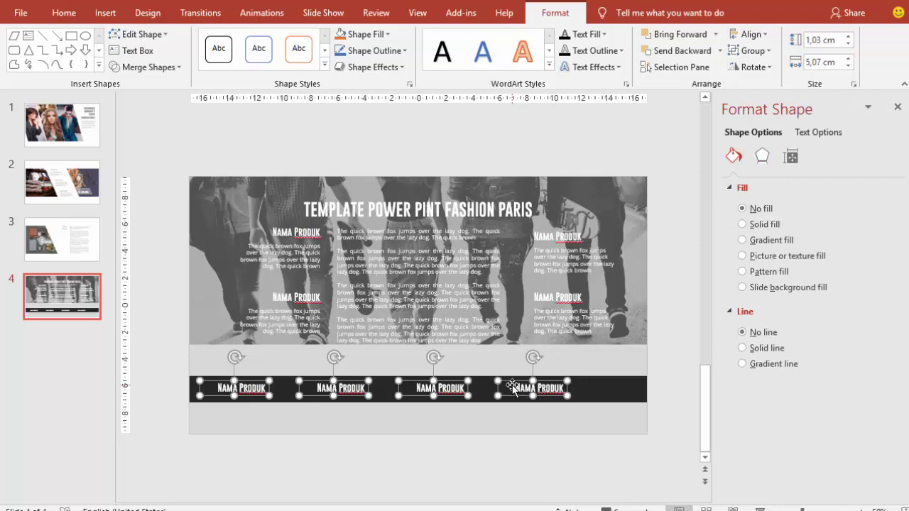
pyautogui.moveTo(524, 384); pyautogui.dragTo(532, 384)
pyautogui.click(686, 271)
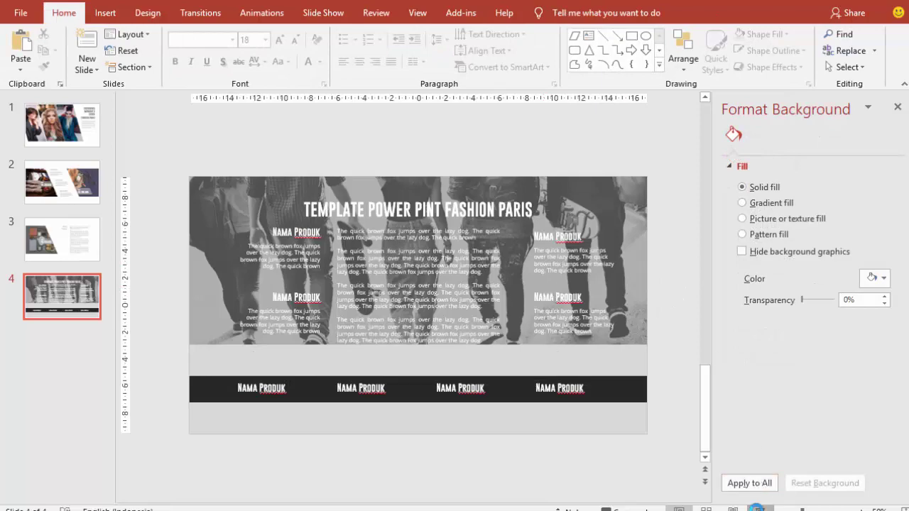
pyautogui.click(758, 508)
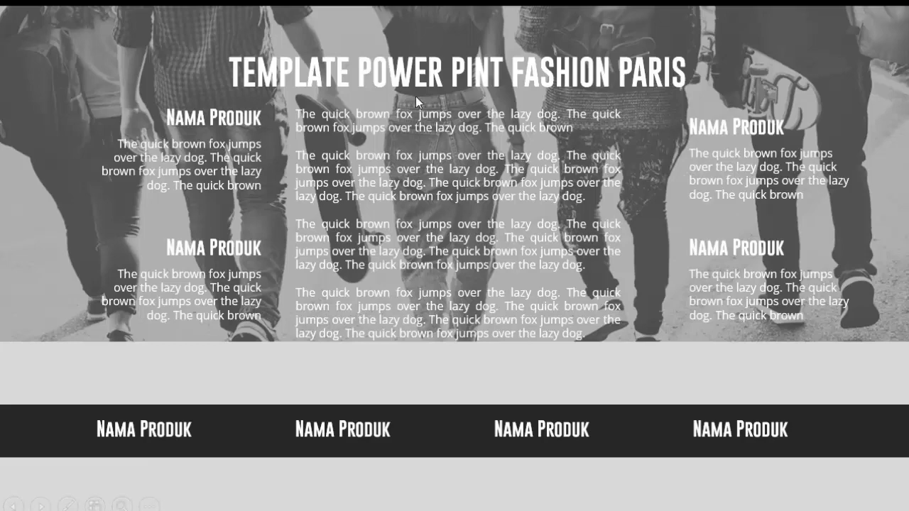
pyautogui.press('Escape')
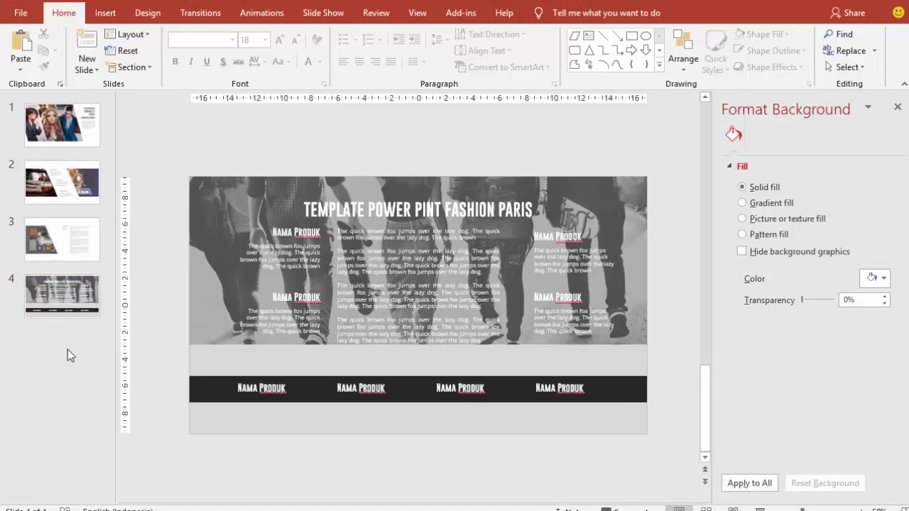
# Insert a new slide after slide 4 and delete its title and content placeholders.
pyautogui.rightClick(68, 349)
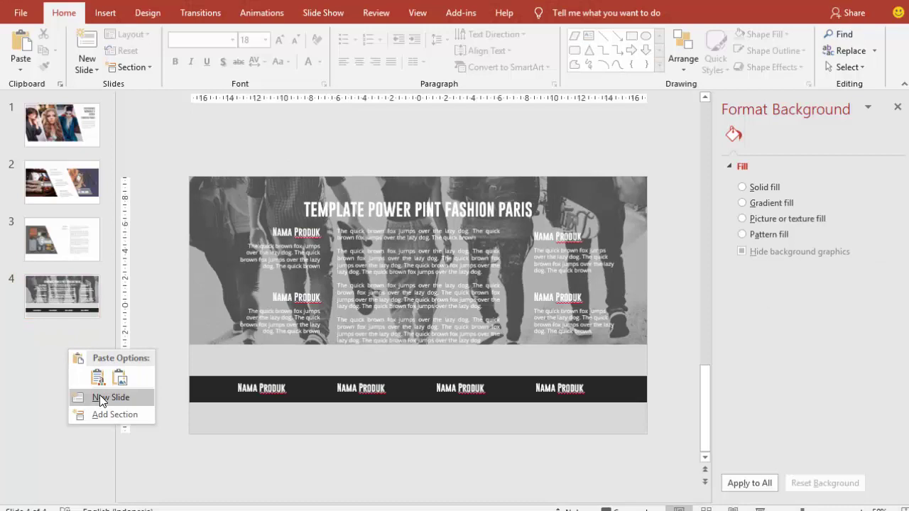
pyautogui.click(100, 399)
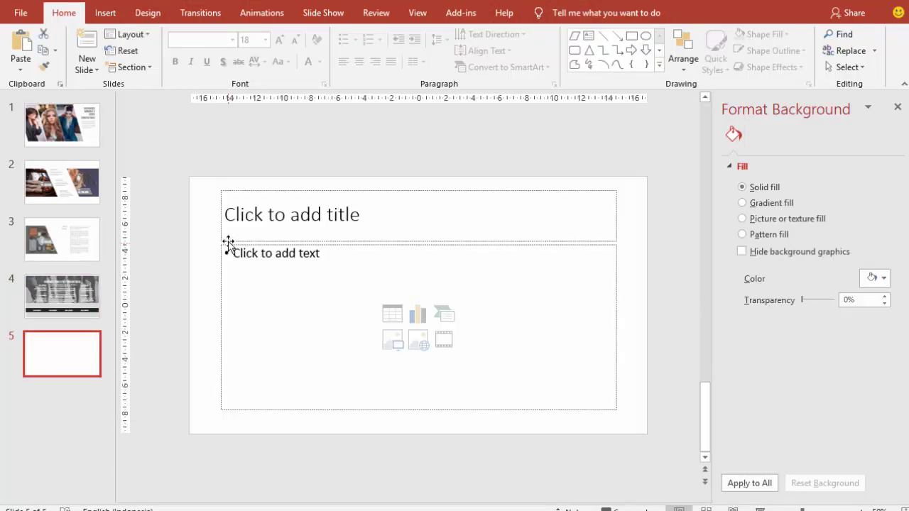
pyautogui.click(228, 243)
pyautogui.press('Delete')
pyautogui.click(251, 243)
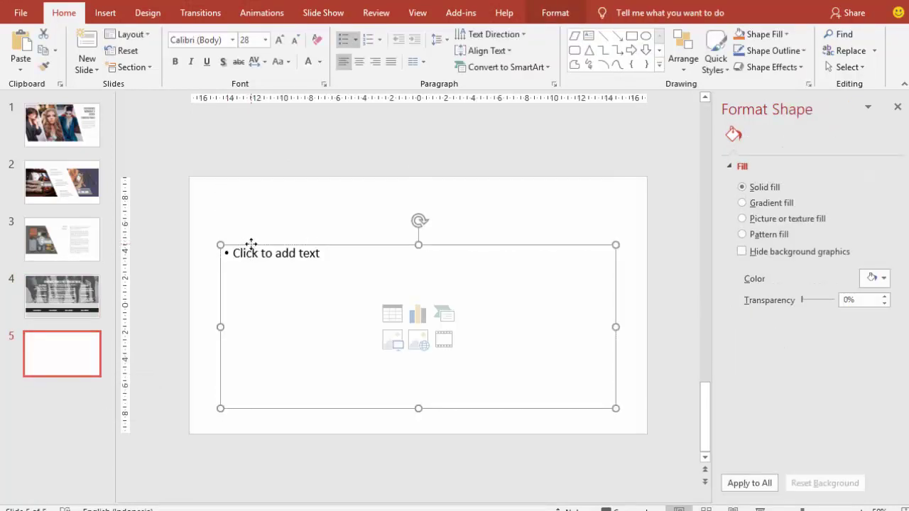
pyautogui.press('Delete')
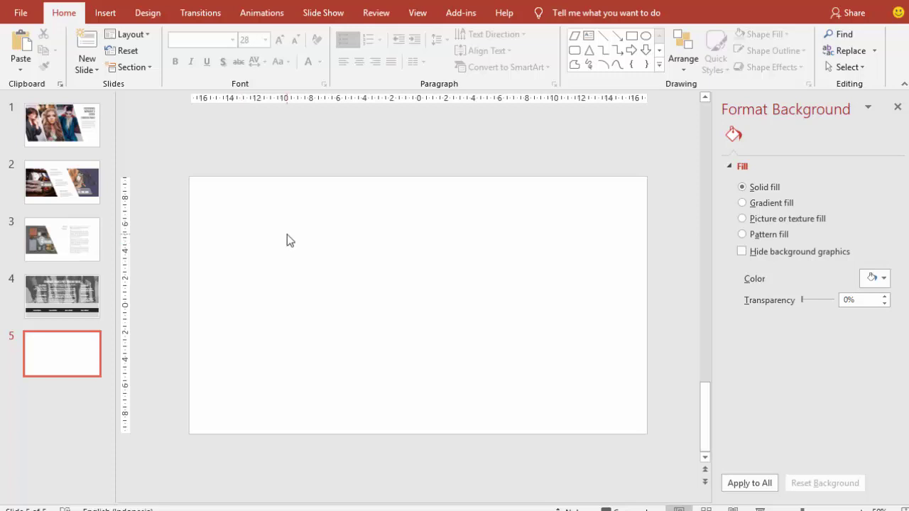
# Draw a tall rectangle on the left of slide 5 and remove its outline.
pyautogui.click(104, 12)
pyautogui.click(264, 58)
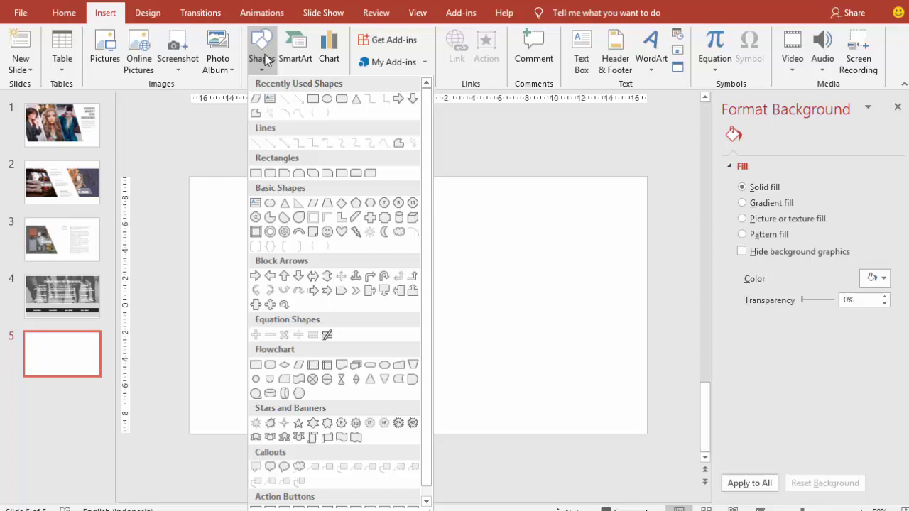
pyautogui.click(299, 113)
pyautogui.moveTo(225, 211); pyautogui.dragTo(306, 372)
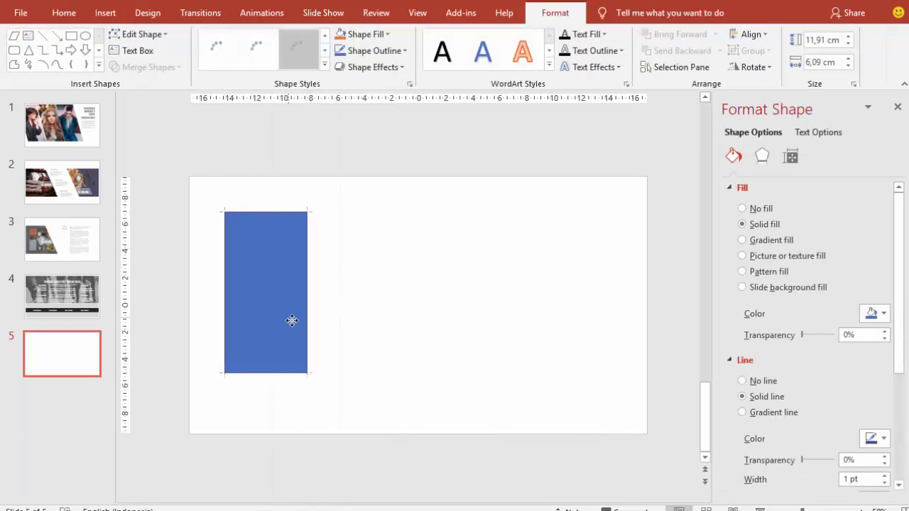
pyautogui.moveTo(291, 319); pyautogui.dragTo(298, 324)
pyautogui.click(763, 381)
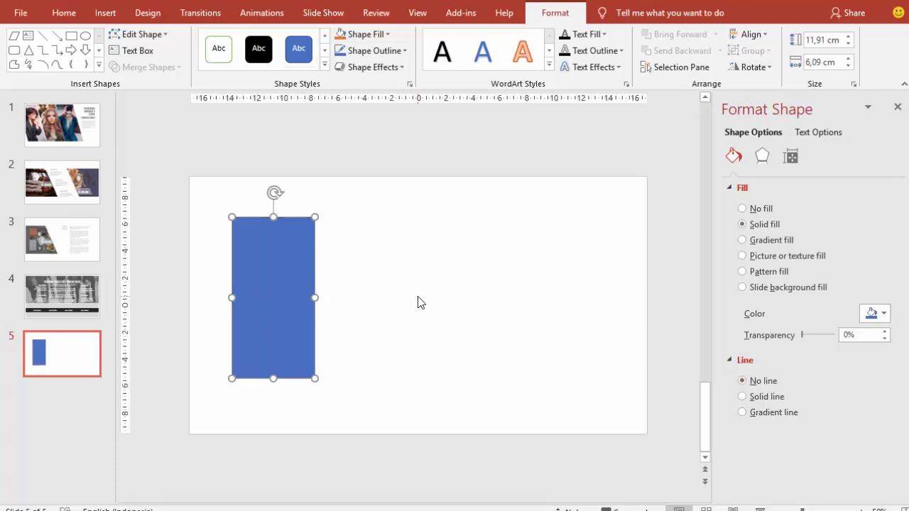
# Duplicate the rectangle into four evenly spaced copies and shift them right to centre them.
pyautogui.keyDown('ctrl'); pyautogui.moveTo(319, 294); pyautogui.dragTo(378, 276); pyautogui.keyUp('ctrl')
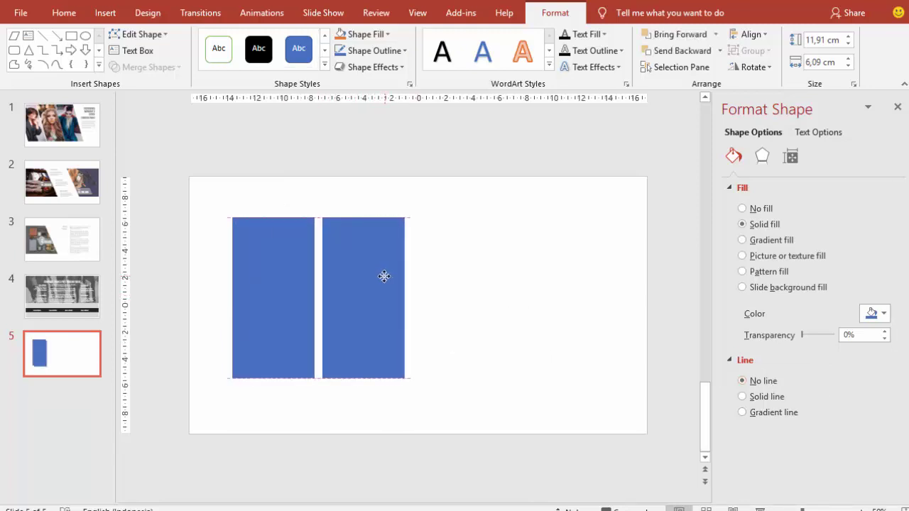
pyautogui.keyDown('ctrl'); pyautogui.moveTo(379, 276); pyautogui.dragTo(383, 279); pyautogui.keyUp('ctrl')
pyautogui.hotkey('ctrl', 'd')
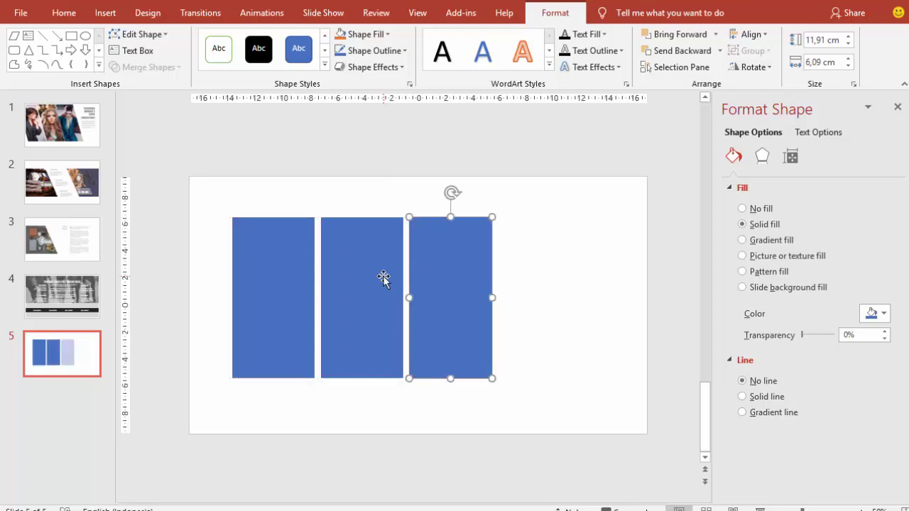
pyautogui.hotkey('ctrl', 'd')
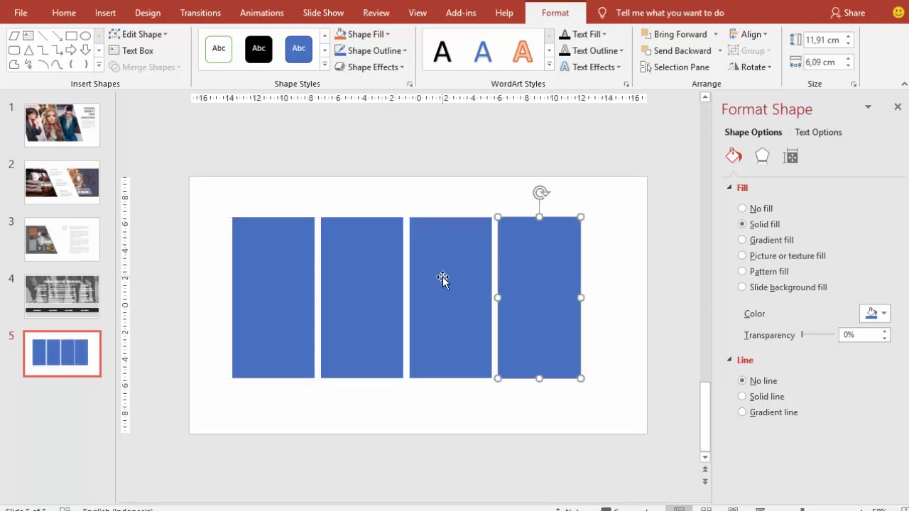
pyautogui.keyDown('shift'); pyautogui.click(443, 277); pyautogui.keyUp('shift')
pyautogui.keyDown('shift'); pyautogui.click(358, 278); pyautogui.keyUp('shift')
pyautogui.keyDown('shift'); pyautogui.moveTo(298, 272); pyautogui.dragTo(309, 273); pyautogui.keyUp('shift')
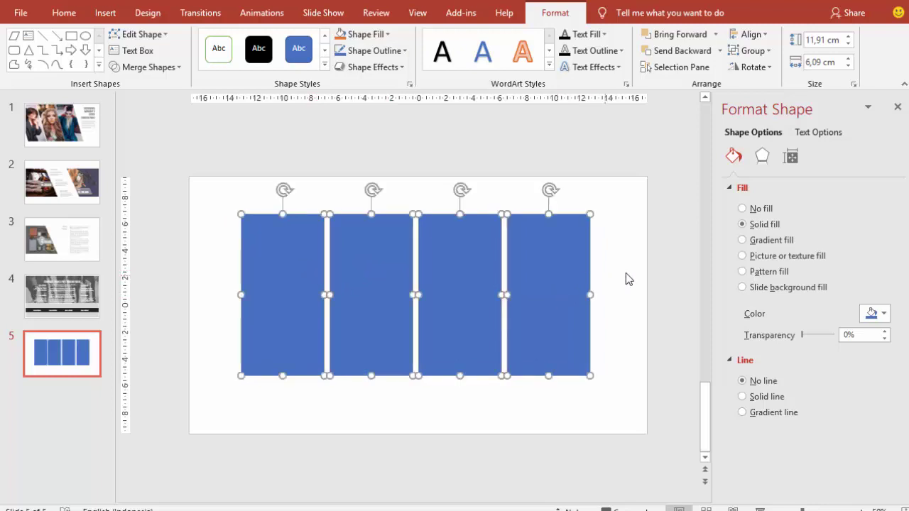
pyautogui.click(625, 273)
# Group the third and fourth rectangles together.
pyautogui.click(490, 265)
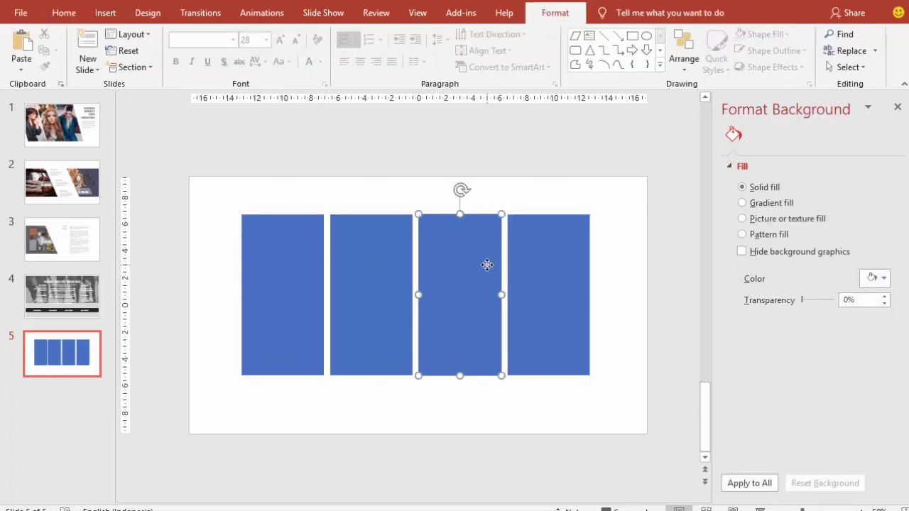
pyautogui.keyDown('shift'); pyautogui.click(543, 265); pyautogui.keyUp('shift')
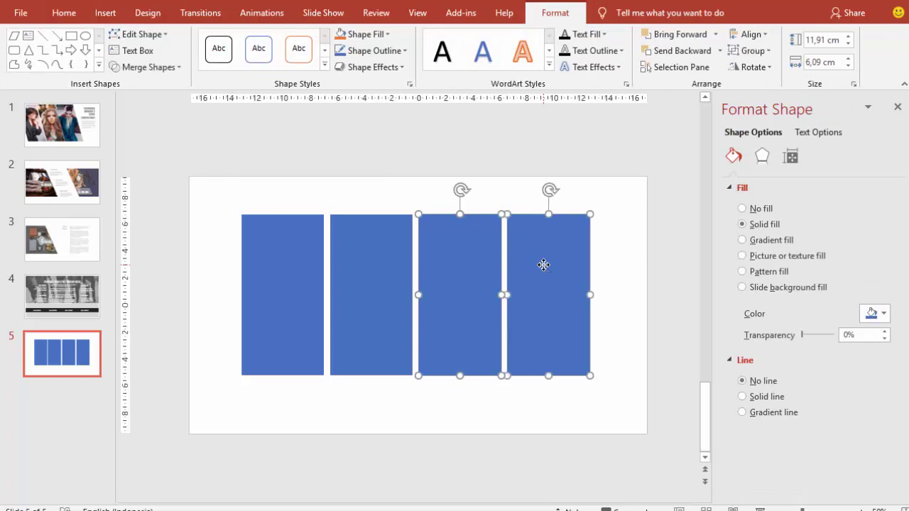
pyautogui.rightClick(543, 265)
pyautogui.moveTo(561, 348)
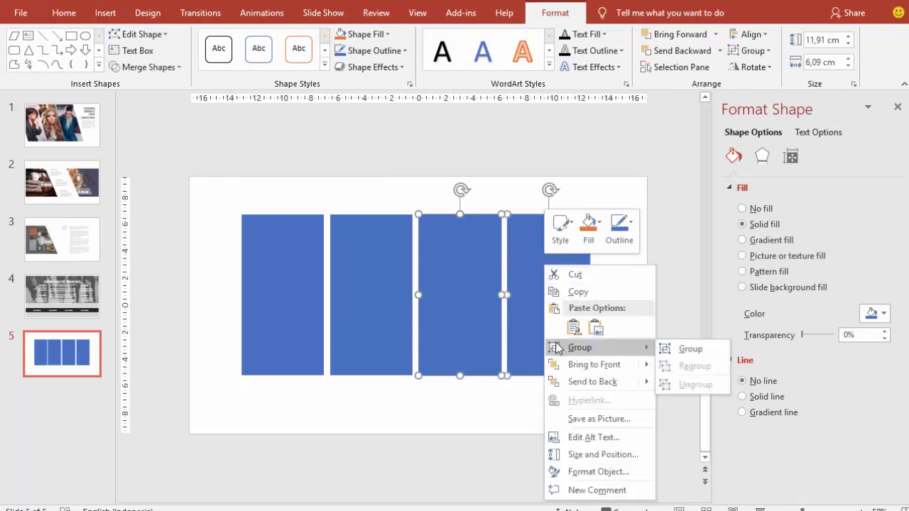
pyautogui.click(663, 348)
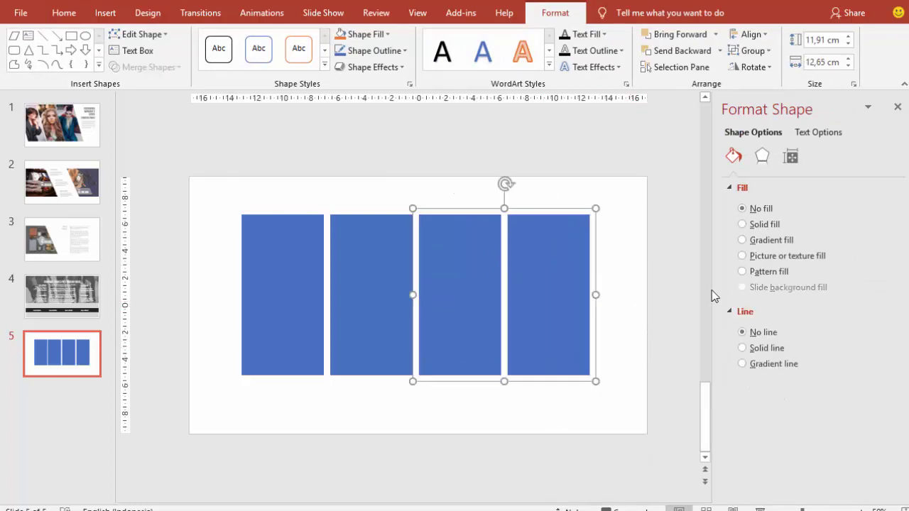
# Give the group a picture fill from the attractive-beautiful-diversity-247204 photo.
pyautogui.click(341, 291)
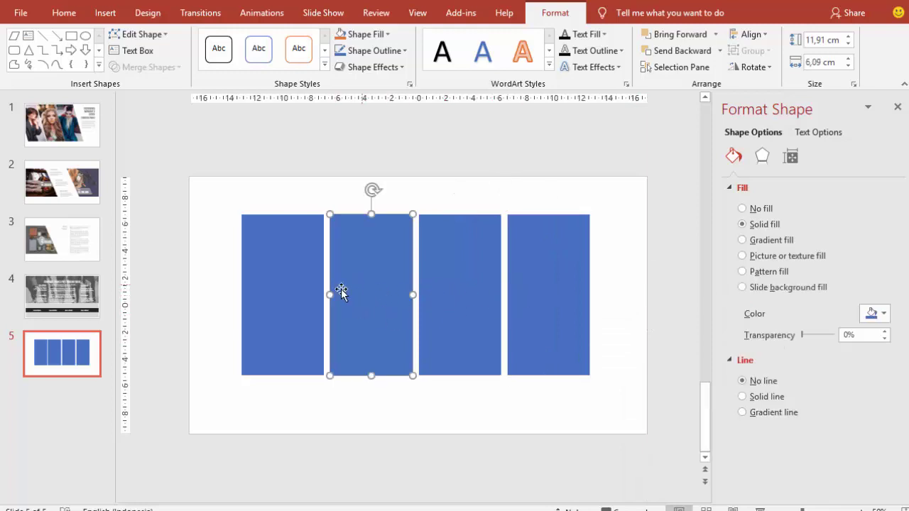
pyautogui.click(283, 276)
pyautogui.click(430, 280)
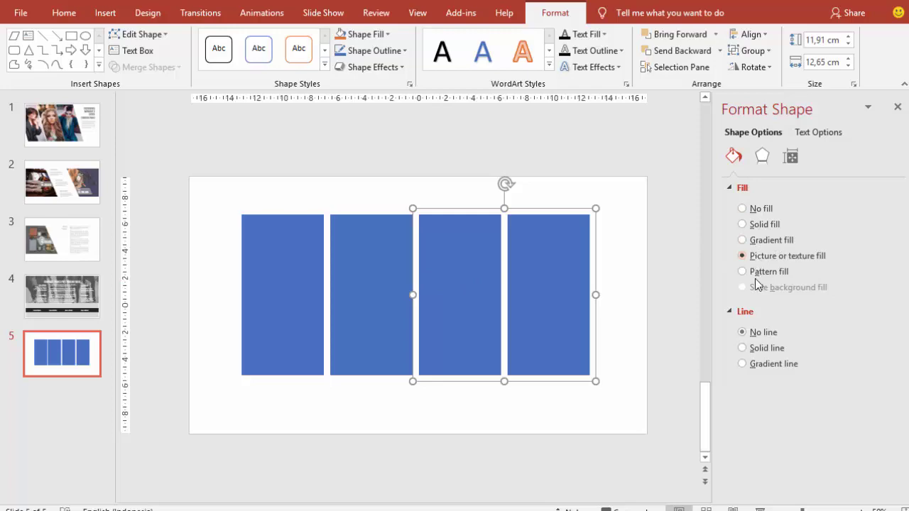
pyautogui.click(759, 329)
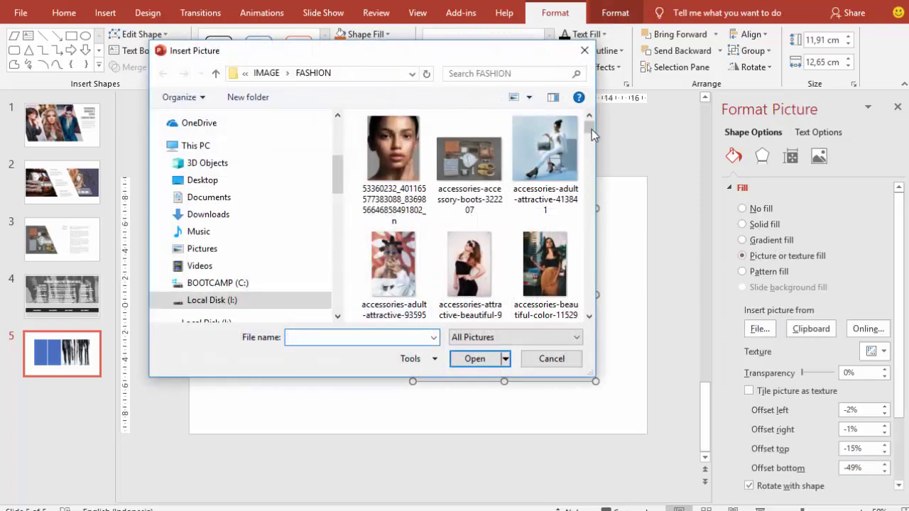
pyautogui.moveTo(592, 129); pyautogui.dragTo(591, 226)
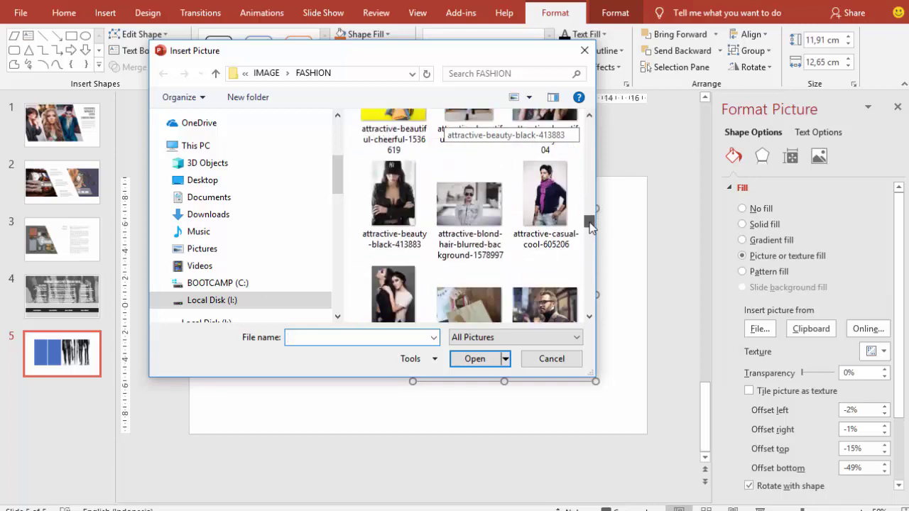
pyautogui.moveTo(591, 225); pyautogui.dragTo(590, 218)
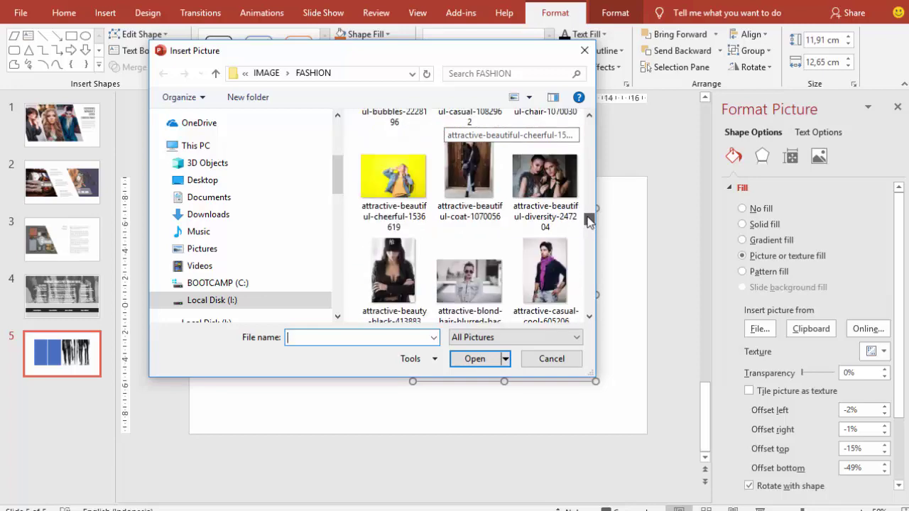
pyautogui.click(545, 181)
pyautogui.click(475, 359)
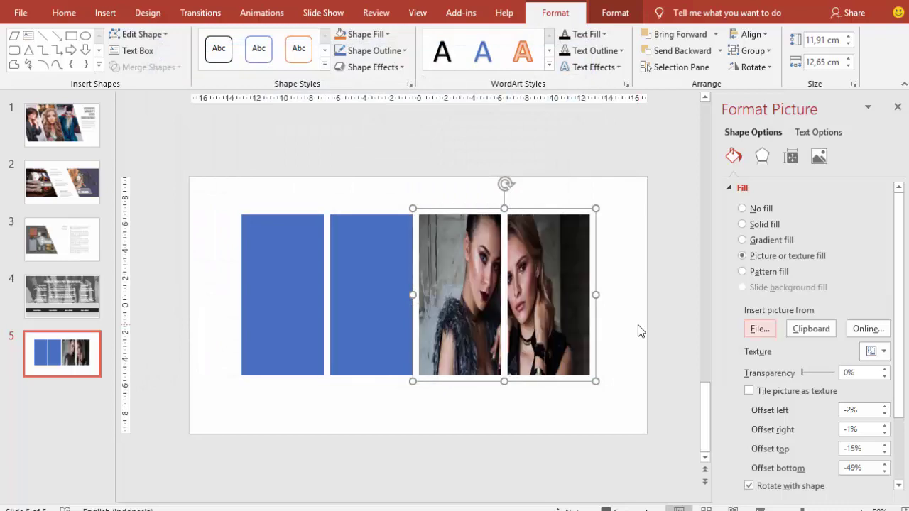
# Replace the group's picture with the bargain-blouse-bright-1078958 clothing-rack photo.
pyautogui.click(760, 331)
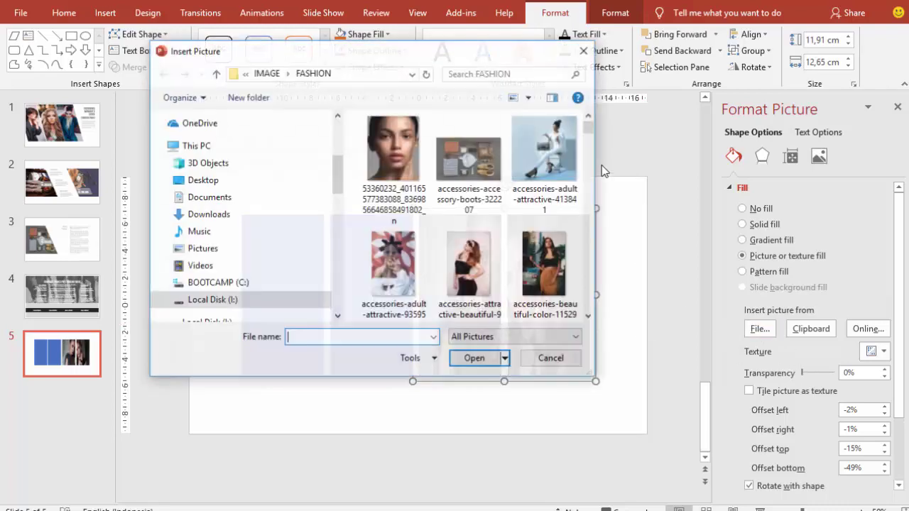
pyautogui.moveTo(587, 128); pyautogui.dragTo(588, 240)
pyautogui.click(549, 212)
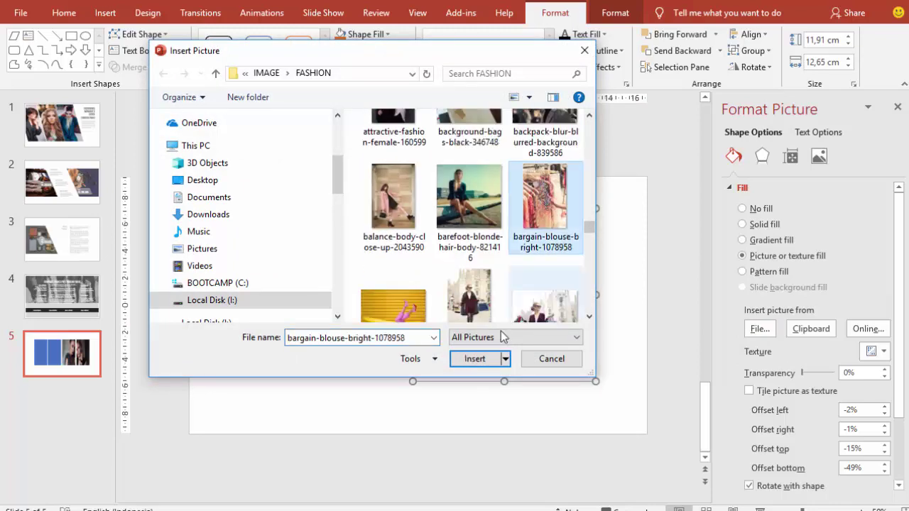
pyautogui.click(474, 359)
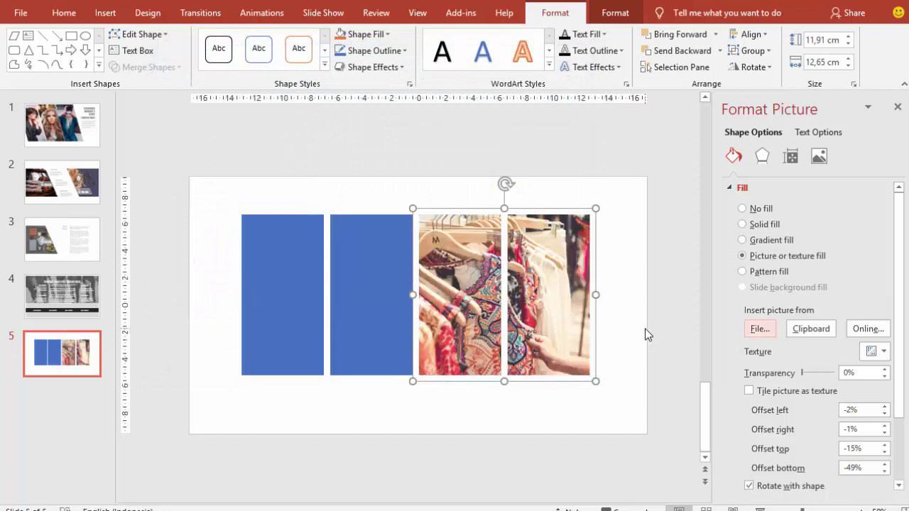
pyautogui.click(625, 337)
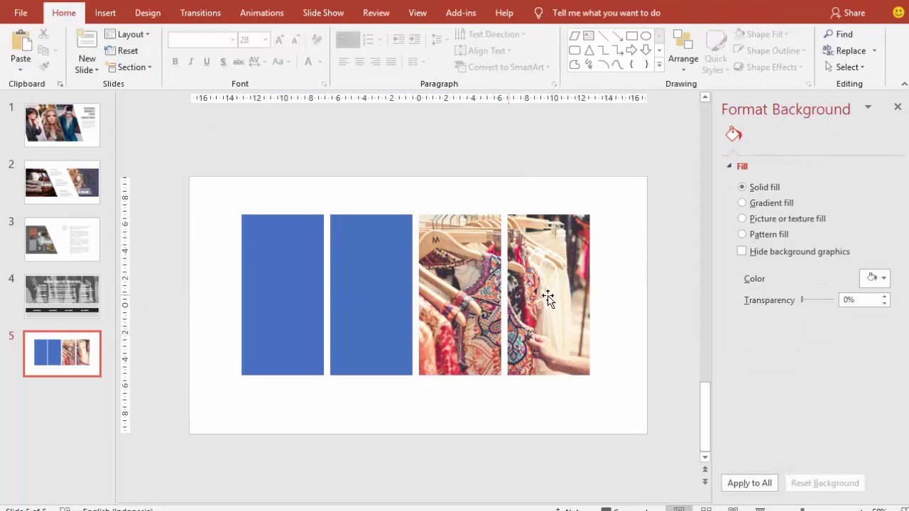
# Fill the second rectangle with the beautiful-beauty-casual-709789 photo.
pyautogui.click(552, 246)
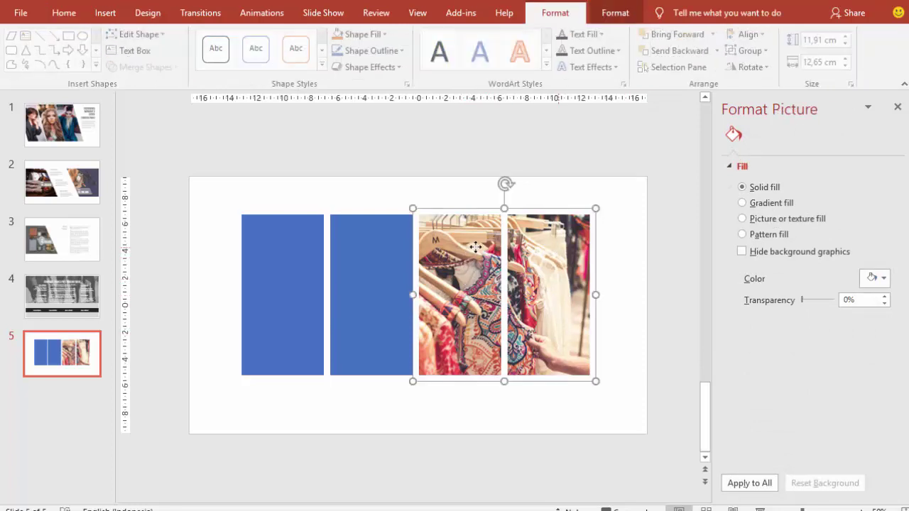
pyautogui.click(462, 245)
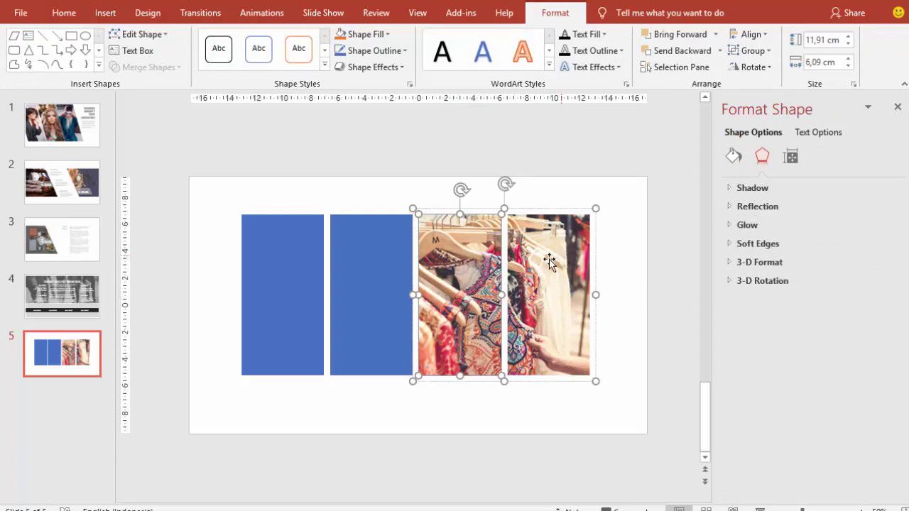
pyautogui.click(382, 264)
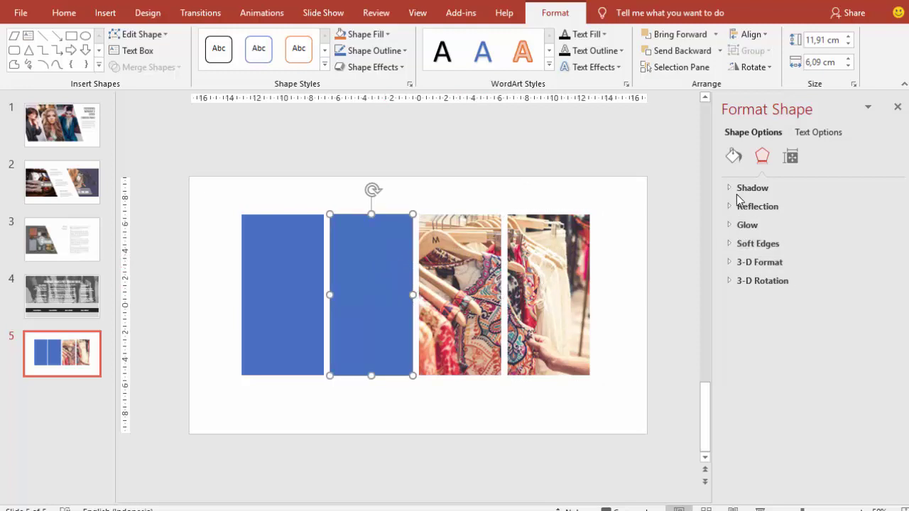
pyautogui.click(734, 157)
pyautogui.click(755, 256)
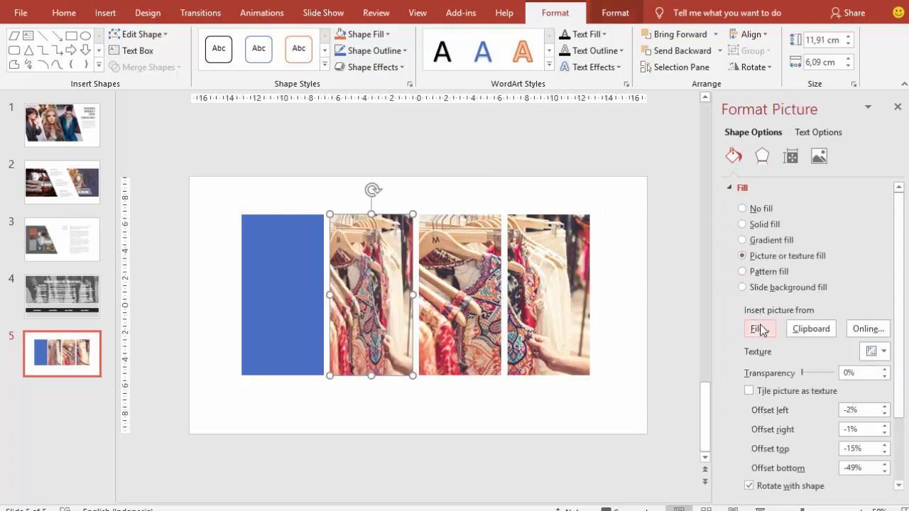
pyautogui.click(759, 329)
pyautogui.moveTo(587, 133); pyautogui.dragTo(585, 224)
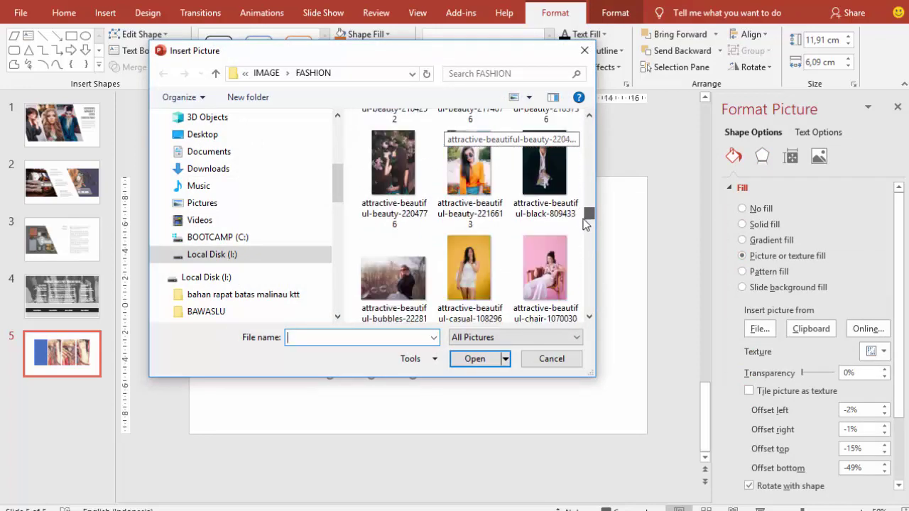
pyautogui.moveTo(582, 226); pyautogui.dragTo(579, 245)
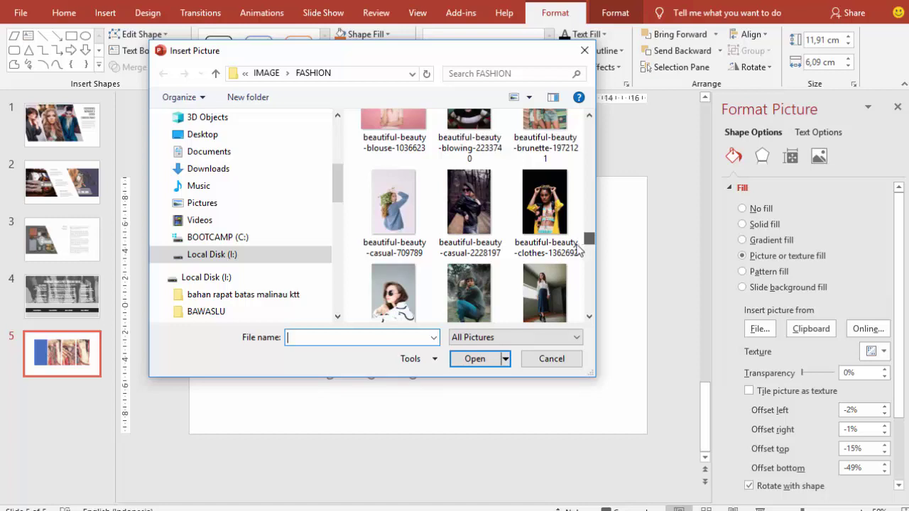
pyautogui.click(394, 213)
pyautogui.click(461, 360)
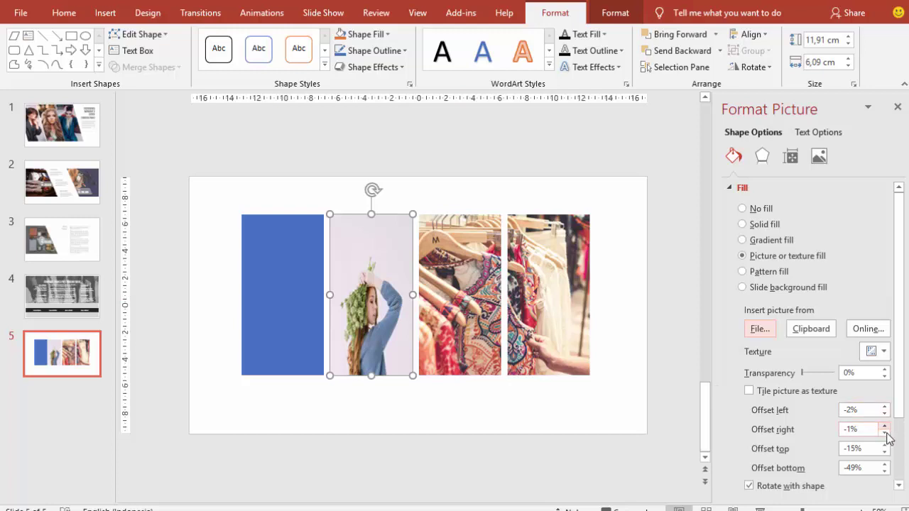
# Reframe the photo fill with top offset -29% and bottom offset about -8%.
pyautogui.click(884, 465)
pyautogui.click(885, 465)
pyautogui.moveTo(884, 465); pyautogui.dragTo(885, 466)
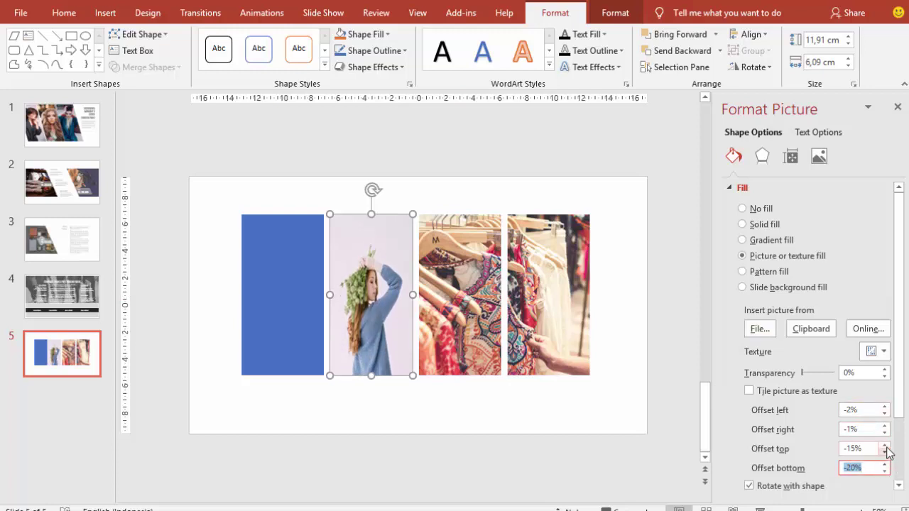
pyautogui.click(885, 445)
pyautogui.moveTo(885, 452); pyautogui.dragTo(886, 464)
pyautogui.click(887, 463)
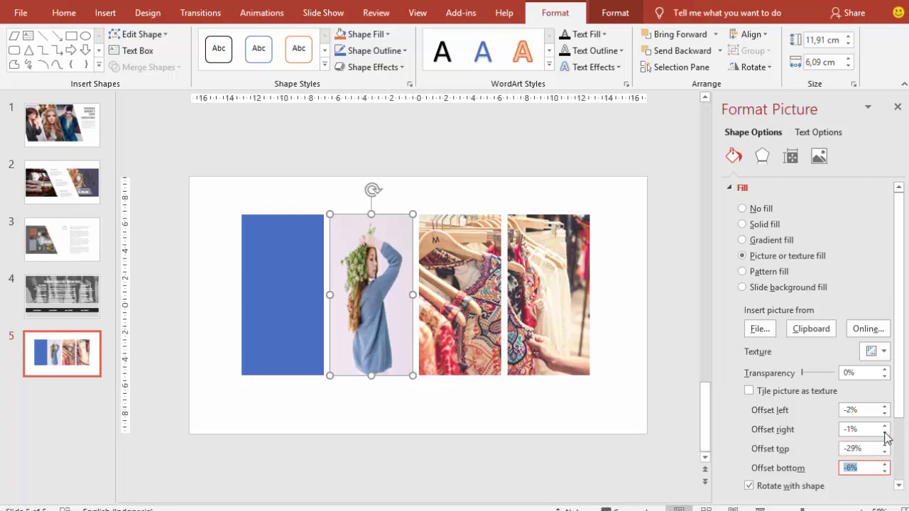
# Fill the first rectangle with the beautiful-beauty-fashion-1557843 photo.
pyautogui.click(299, 374)
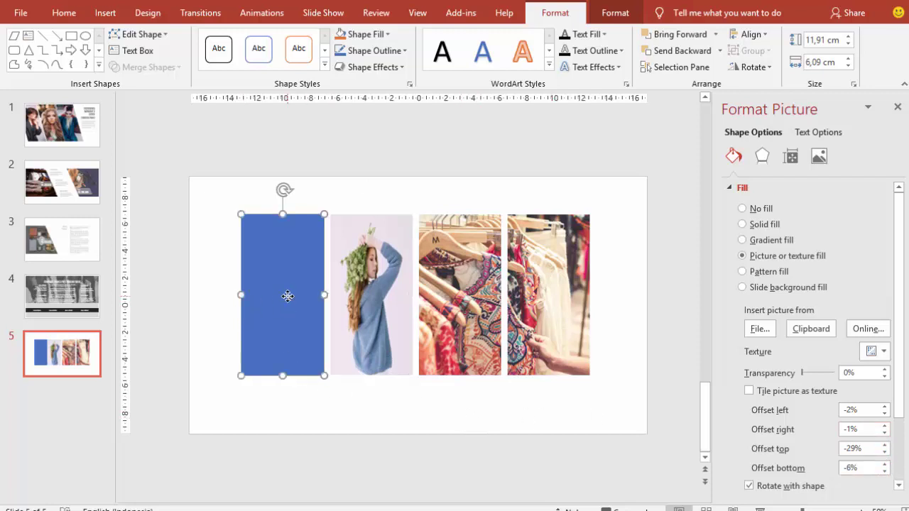
pyautogui.click(774, 255)
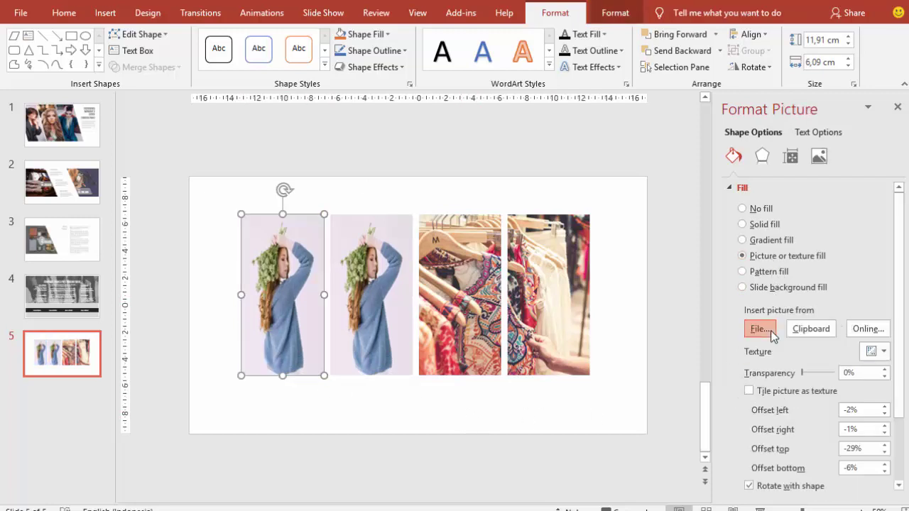
pyautogui.click(760, 329)
pyautogui.moveTo(592, 131); pyautogui.dragTo(588, 224)
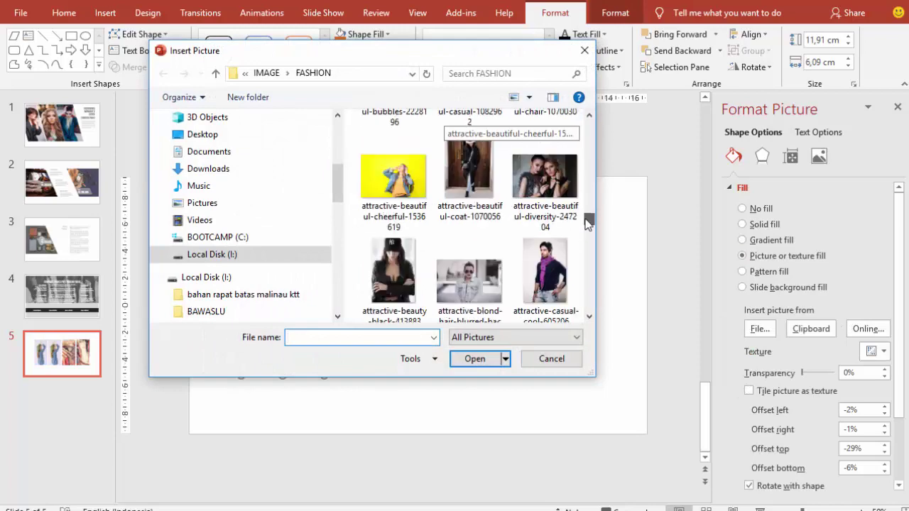
pyautogui.scroll(-1, 588, 224)
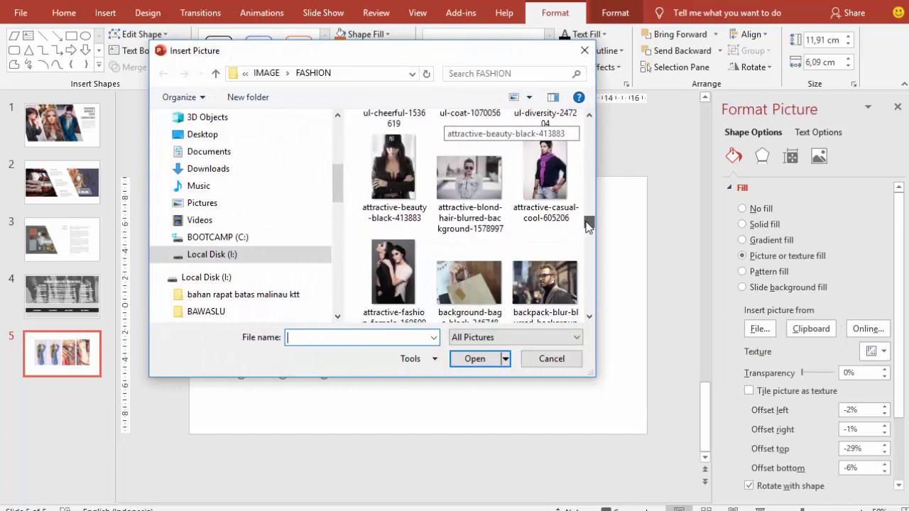
pyautogui.moveTo(588, 226); pyautogui.dragTo(588, 245)
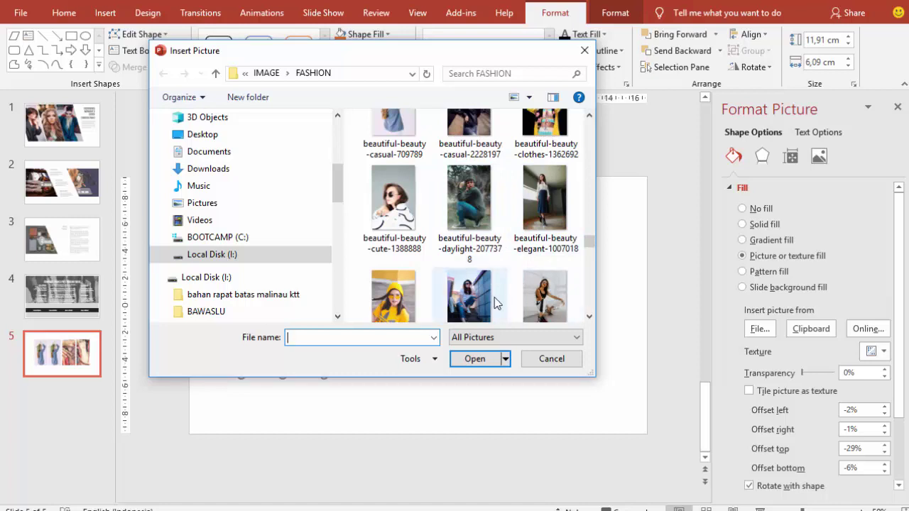
pyautogui.click(469, 307)
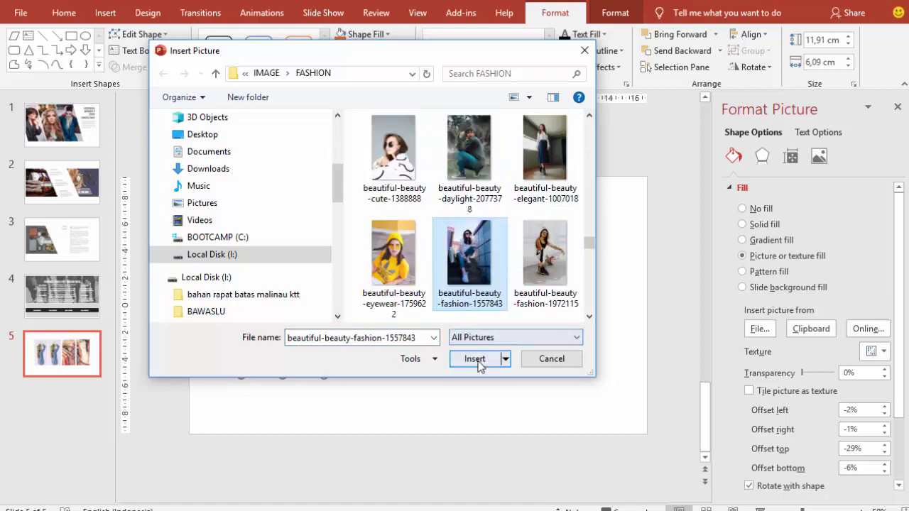
pyautogui.click(475, 359)
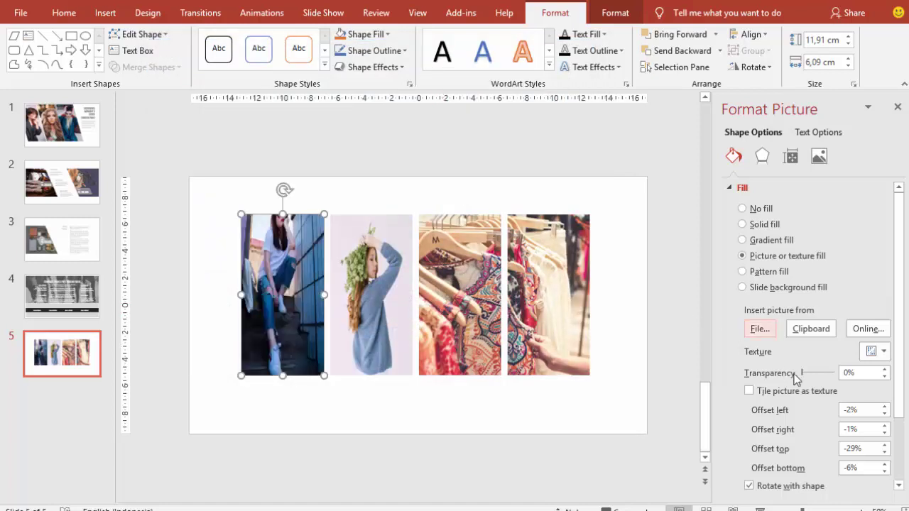
# Set the first panel's picture top offset to -10%.
pyautogui.click(884, 446)
pyautogui.click(884, 446)
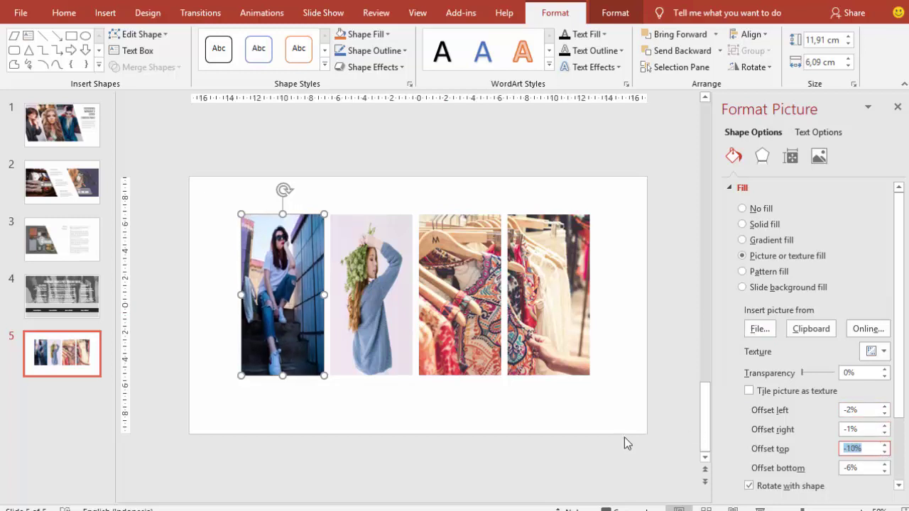
pyautogui.click(469, 425)
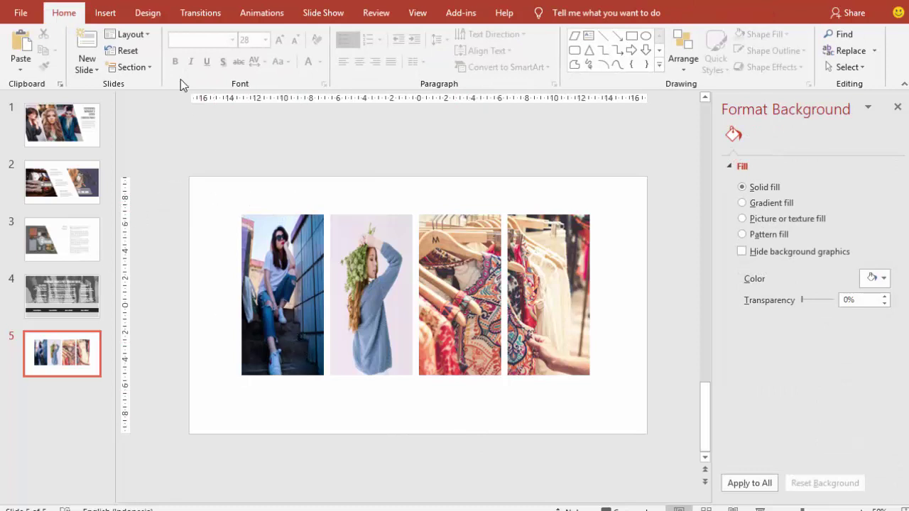
# Draw a grey, outline-free rectangle over the top-left of the first photo.
pyautogui.click(105, 13)
pyautogui.click(262, 54)
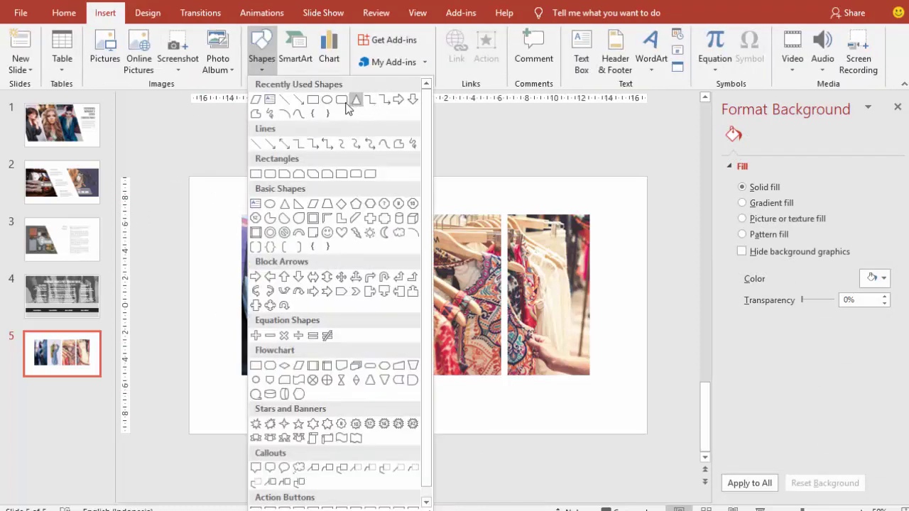
pyautogui.click(313, 99)
pyautogui.moveTo(235, 206); pyautogui.dragTo(294, 285)
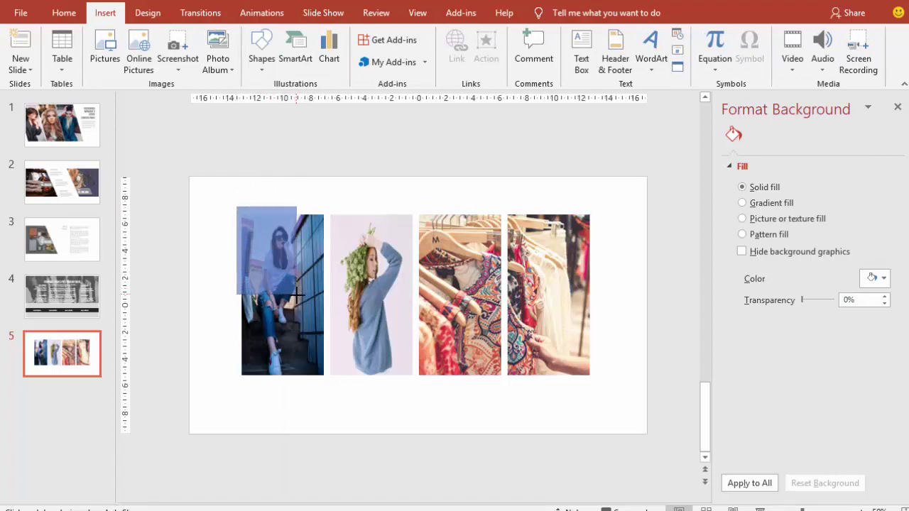
pyautogui.moveTo(294, 285); pyautogui.dragTo(299, 299)
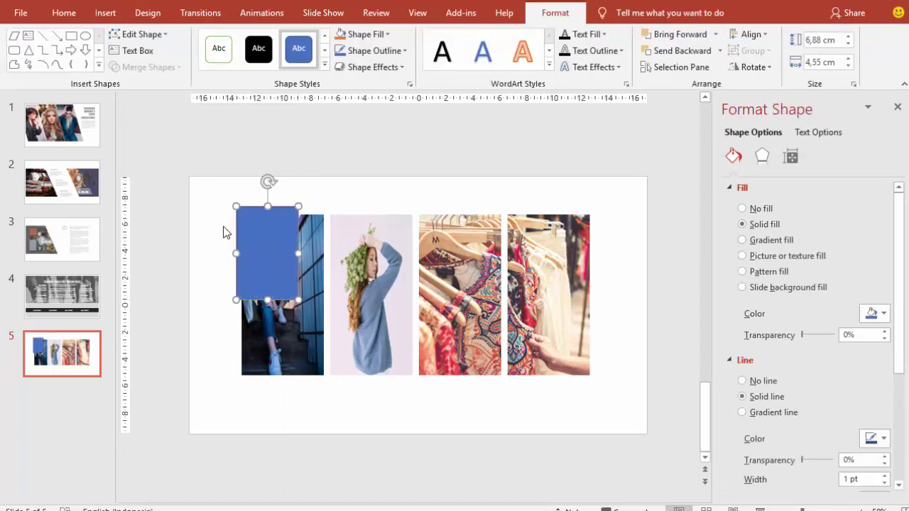
pyautogui.moveTo(257, 241); pyautogui.dragTo(255, 240)
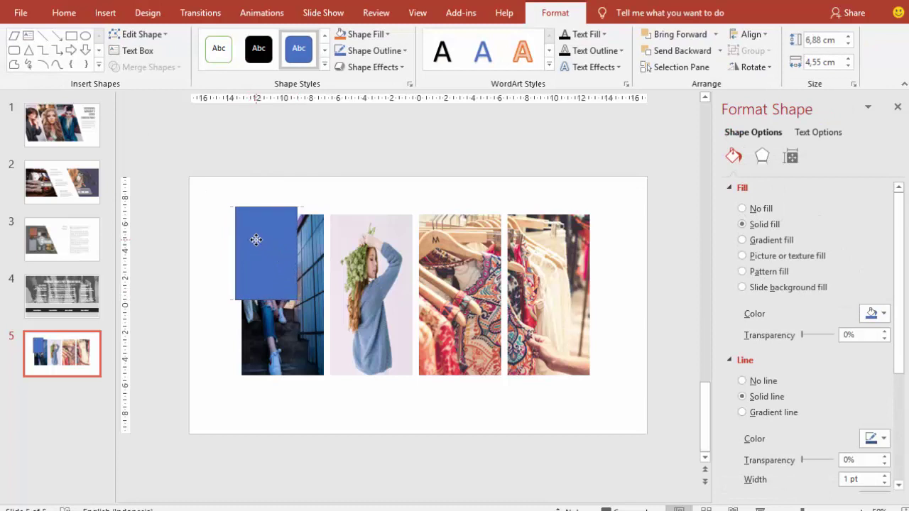
pyautogui.click(742, 380)
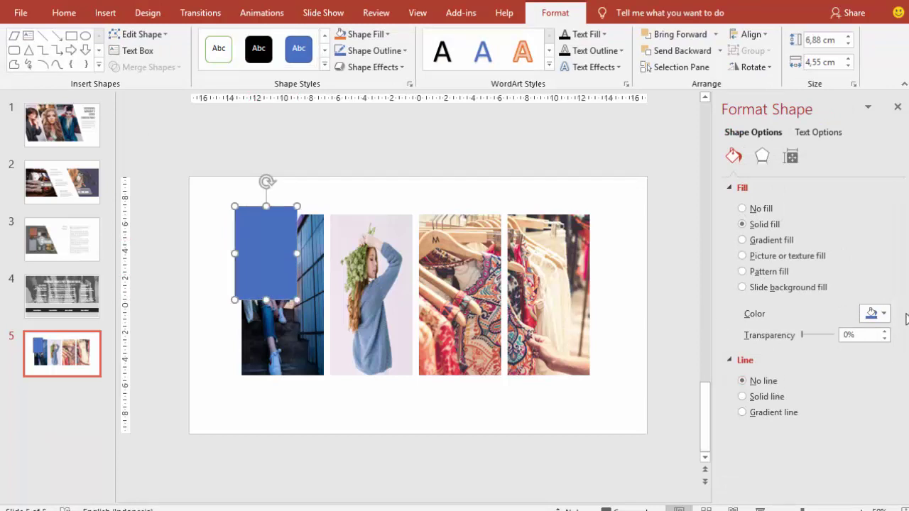
pyautogui.click(880, 313)
pyautogui.click(796, 385)
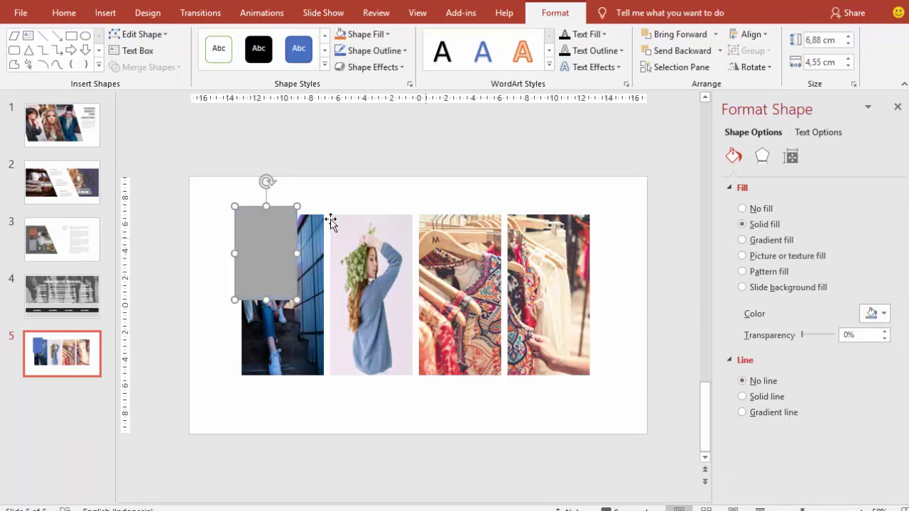
# Send the grey rectangle behind the photo and edit its corner points into a slanted quadrilateral.
pyautogui.rightClick(287, 234)
pyautogui.click(350, 363)
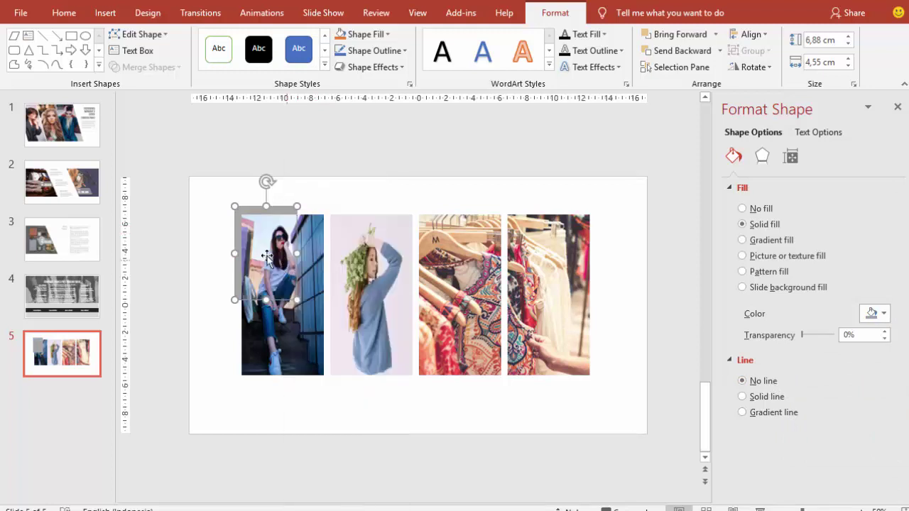
pyautogui.rightClick(260, 209)
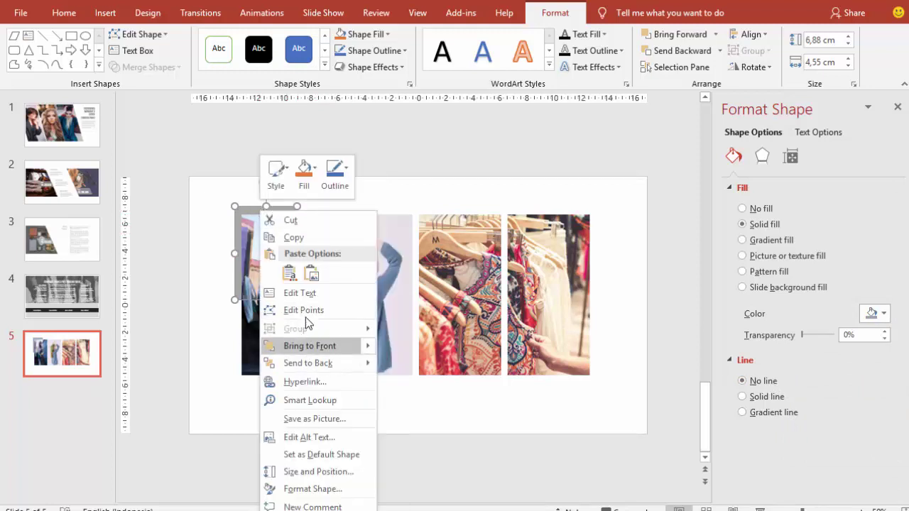
pyautogui.click(304, 310)
pyautogui.scroll(5, 227, 192)
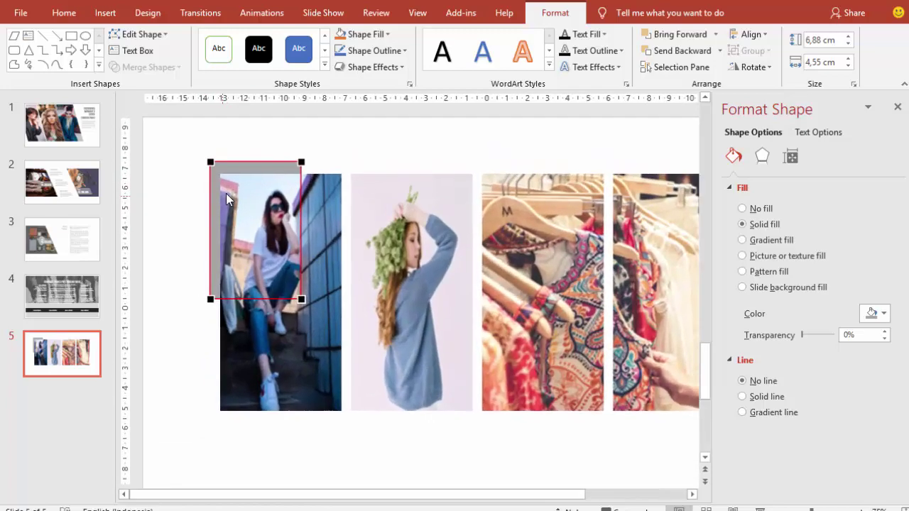
pyautogui.moveTo(415, 184)
pyautogui.mouseDown()
pyautogui.moveTo(431, 202)
pyautogui.moveTo(449, 202)
pyautogui.mouseUp()
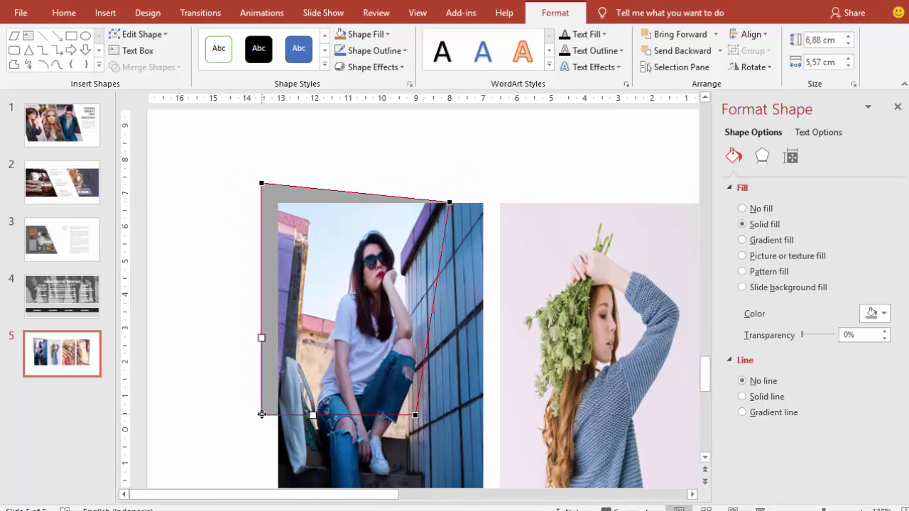
pyautogui.moveTo(262, 414); pyautogui.dragTo(277, 457)
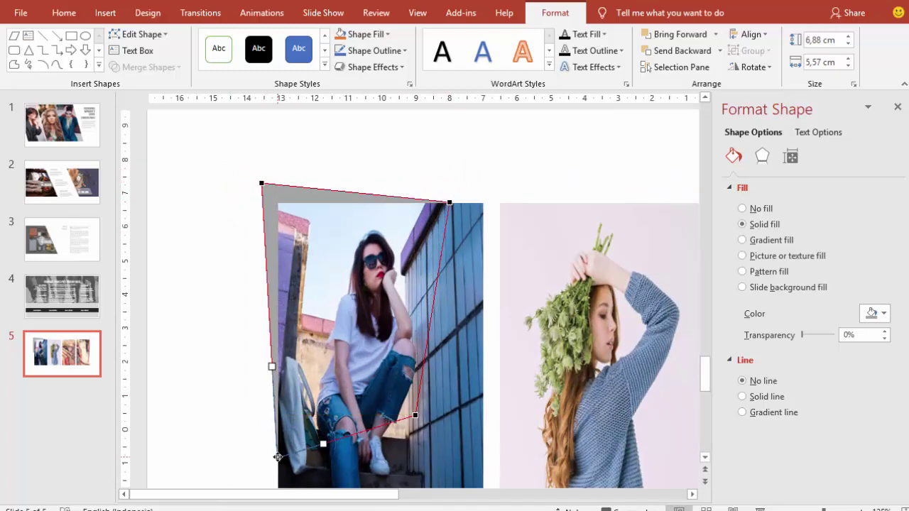
pyautogui.click(242, 211)
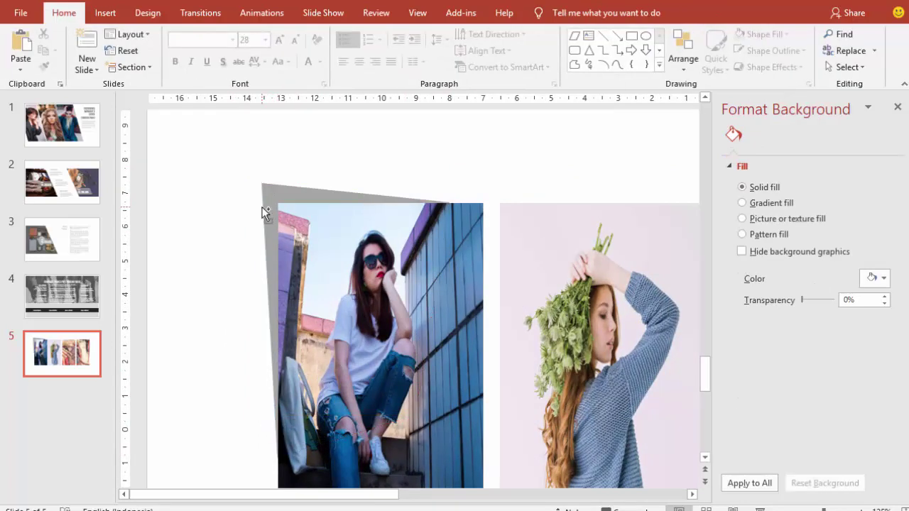
# Copy the middle body text box on slide 4, then go back to slide 5.
pyautogui.scroll(-5, 263, 210)
pyautogui.scroll(-1, 261, 210)
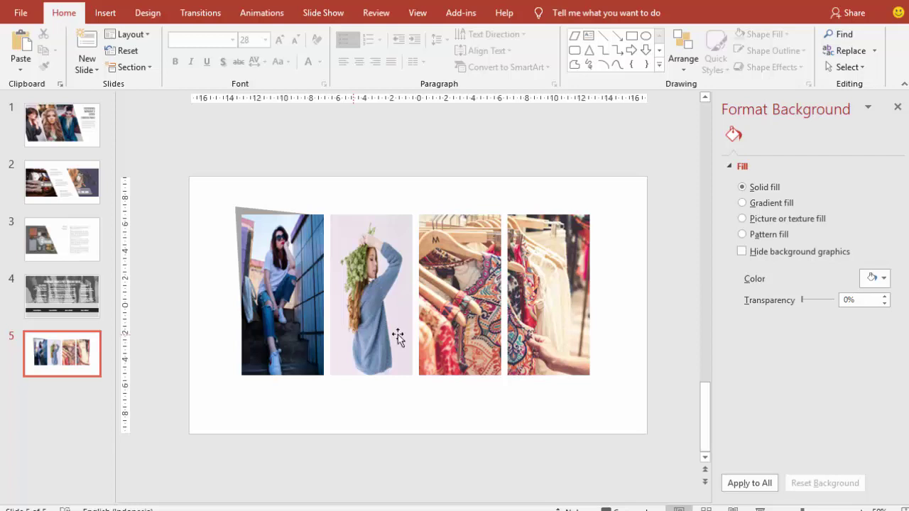
pyautogui.click(97, 289)
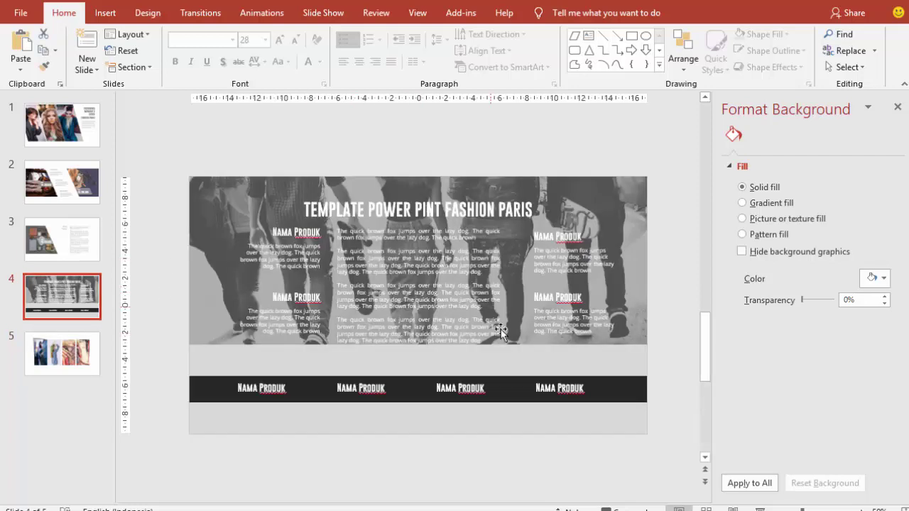
pyautogui.click(475, 228)
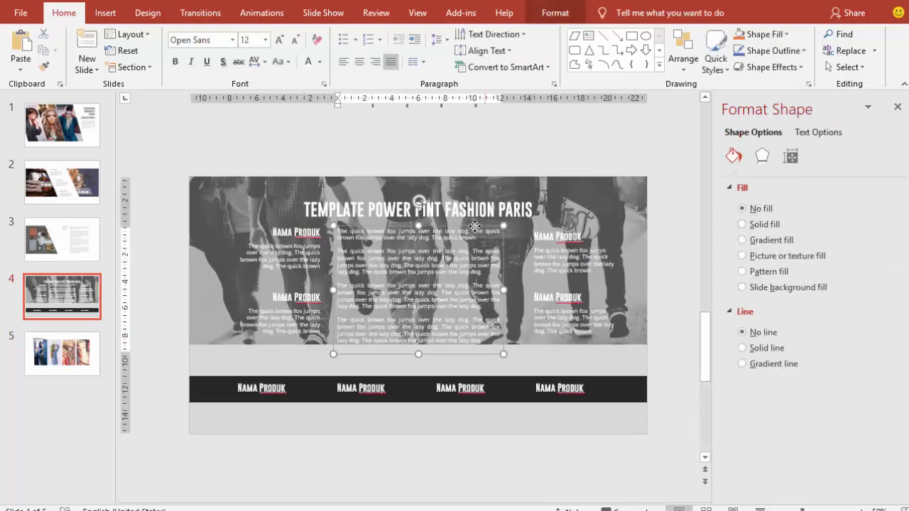
pyautogui.click(89, 345)
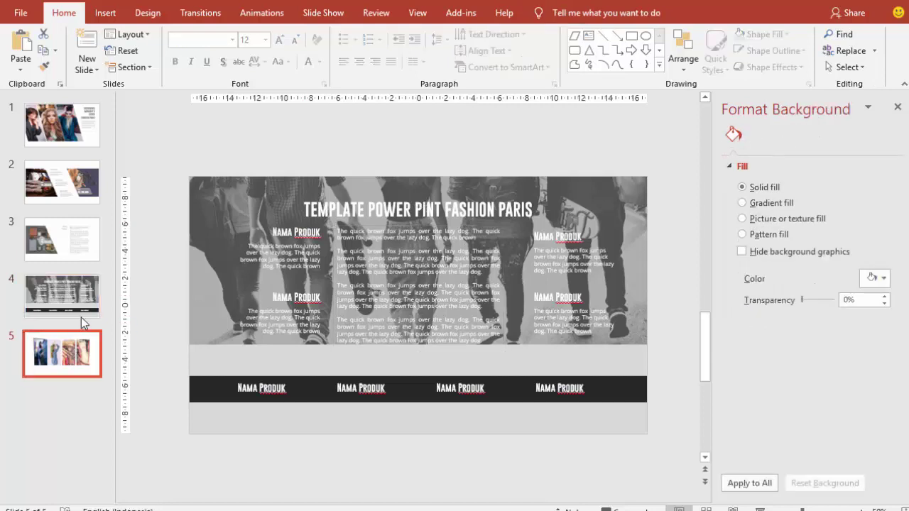
# Paste the text box below the photos, colour it dark grey, and stretch it across all four.
pyautogui.hotkey('ctrl', 'v')
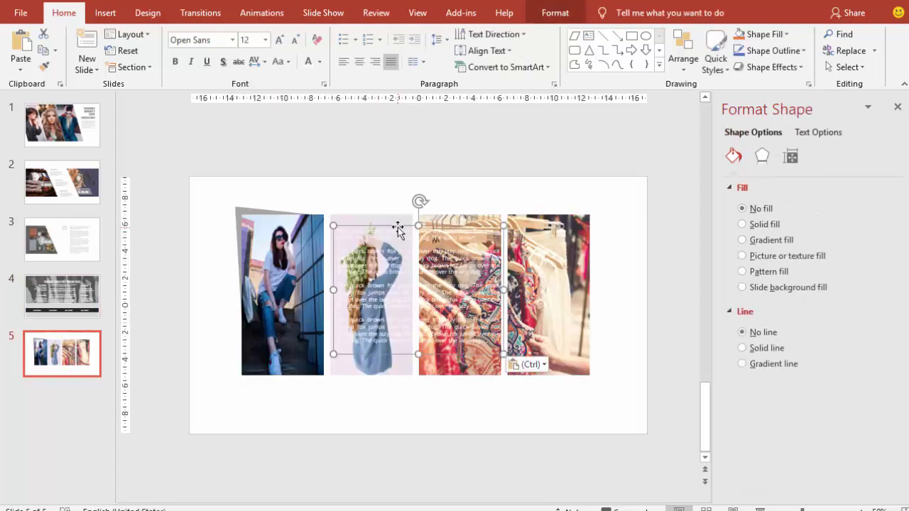
pyautogui.moveTo(400, 230); pyautogui.dragTo(375, 382)
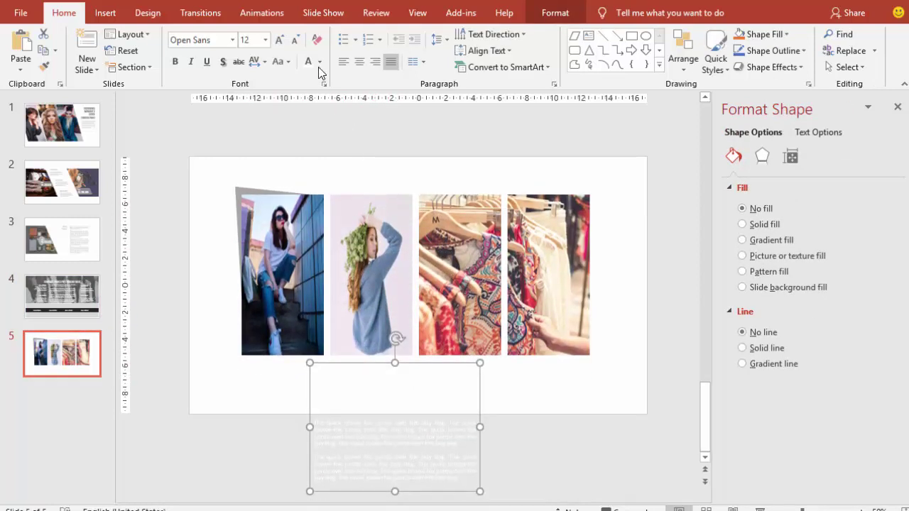
pyautogui.click(319, 63)
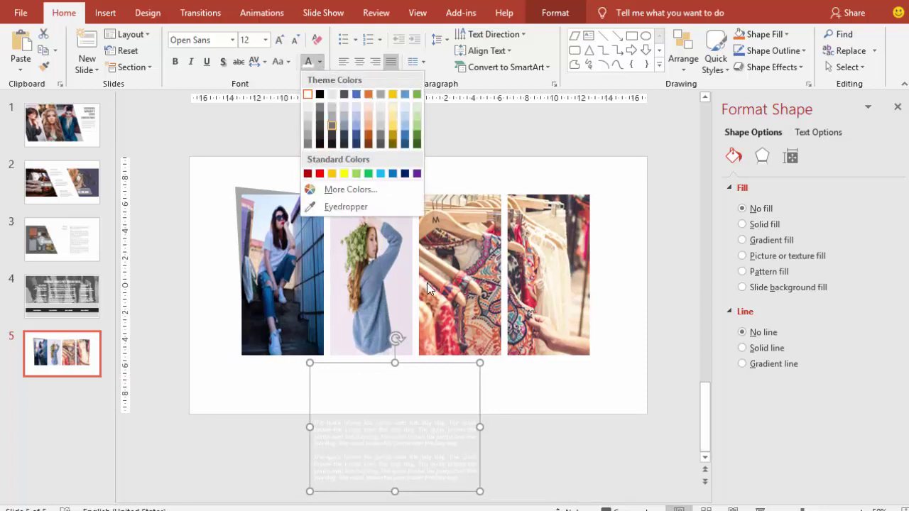
pyautogui.click(331, 144)
pyautogui.moveTo(480, 429); pyautogui.dragTo(624, 416)
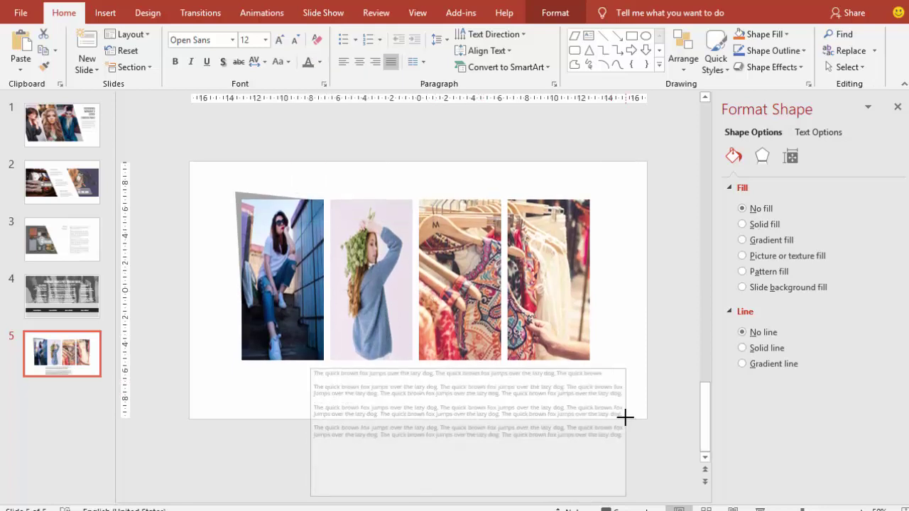
pyautogui.scroll(1, 355, 412)
pyautogui.moveTo(310, 423); pyautogui.dragTo(239, 412)
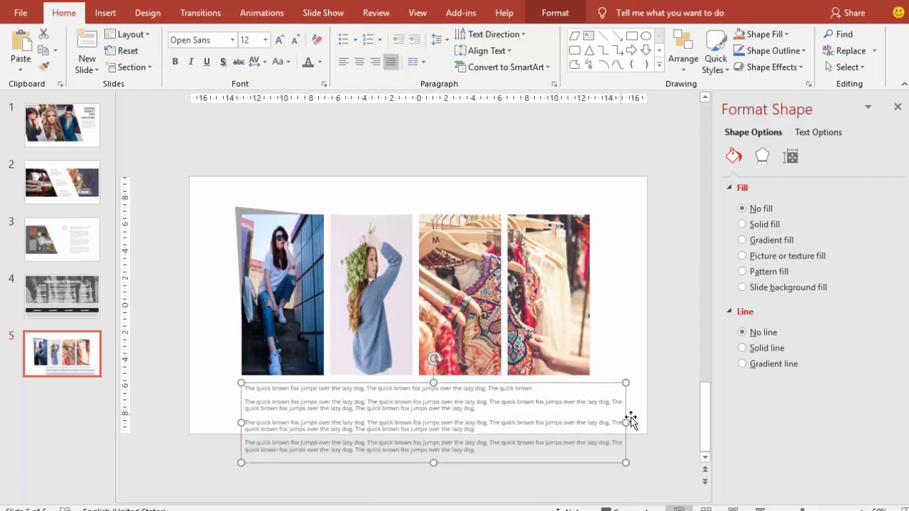
pyautogui.moveTo(626, 419); pyautogui.dragTo(589, 413)
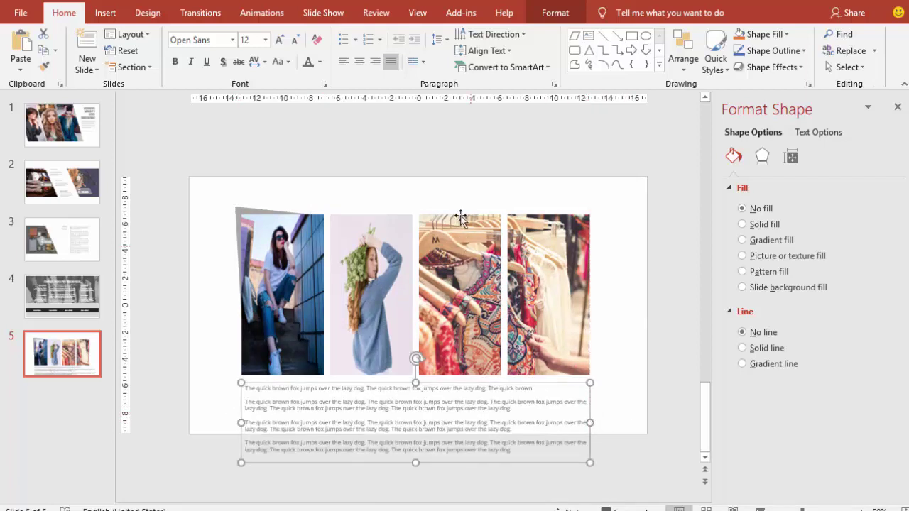
# Merge the first paragraphs and delete the extra ones, leaving a single paragraph.
pyautogui.click(539, 393)
pyautogui.press('Delete')
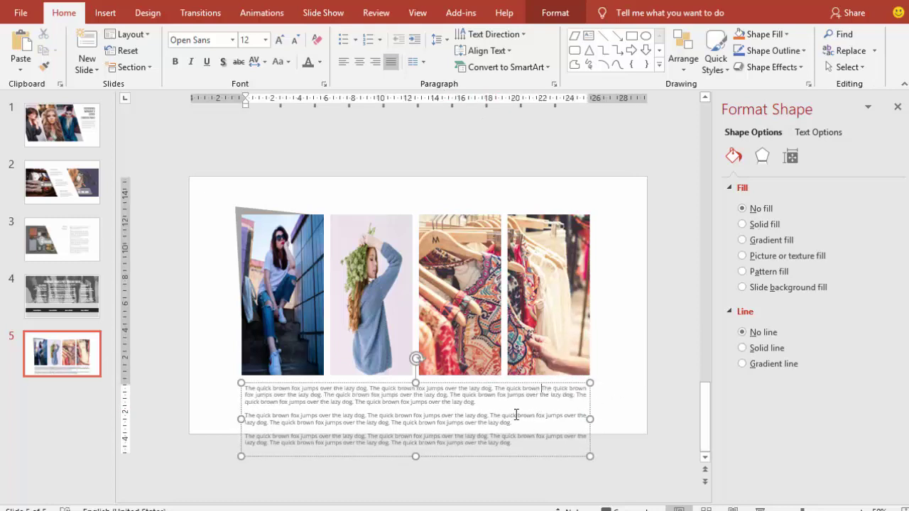
pyautogui.moveTo(516, 414); pyautogui.dragTo(547, 461)
pyautogui.press('Delete')
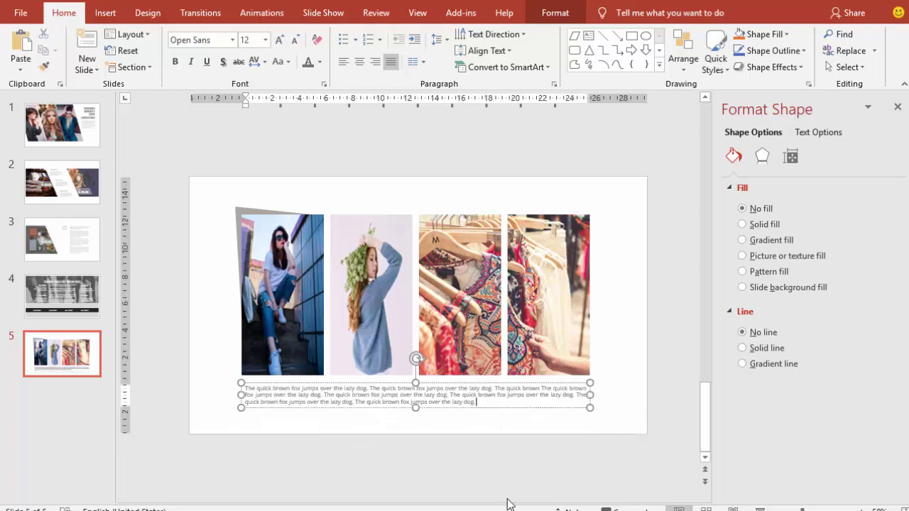
pyautogui.click(518, 475)
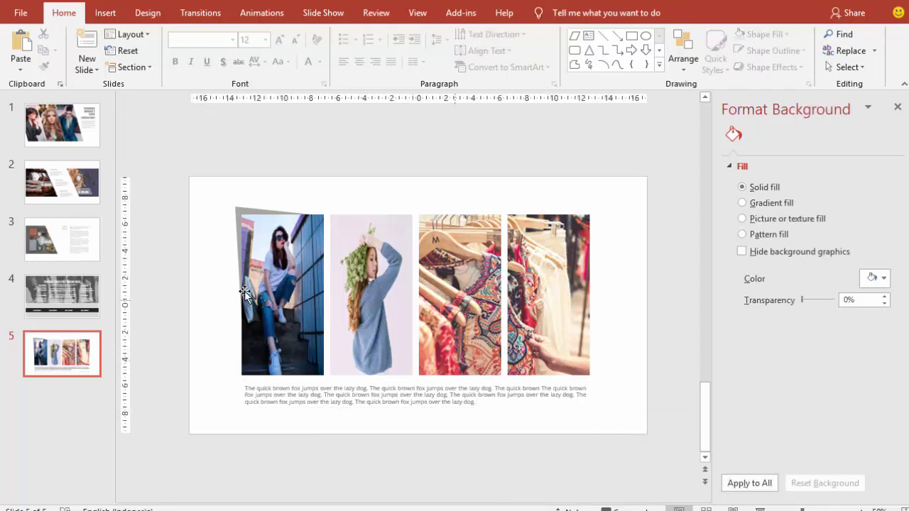
# Copy the 'Nama Produk' title and description from slide 4 and paste them beside slide 5's first photo.
pyautogui.click(77, 308)
pyautogui.click(284, 302)
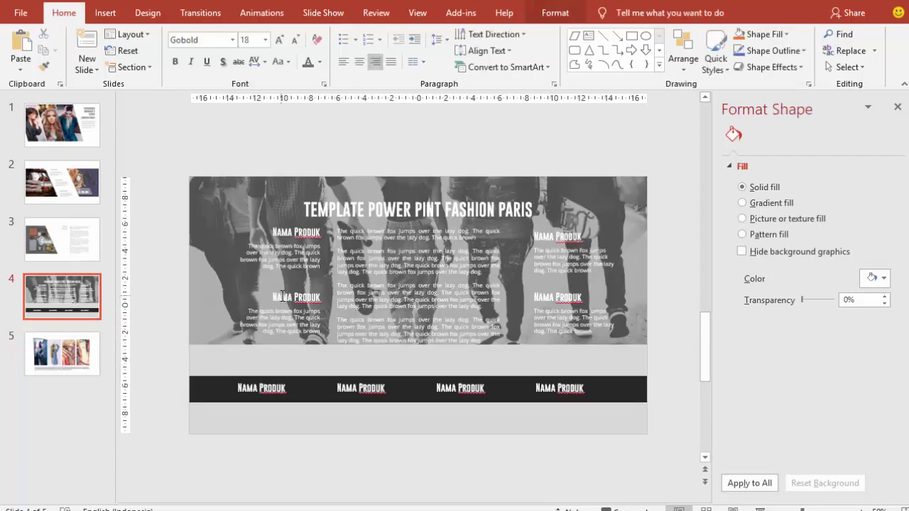
pyautogui.keyDown('shift'); pyautogui.click(301, 323); pyautogui.keyUp('shift')
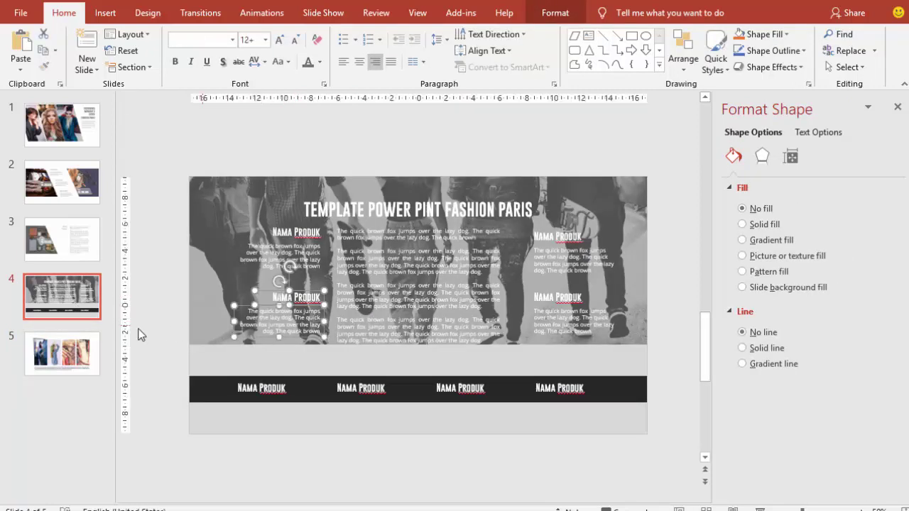
pyautogui.click(98, 356)
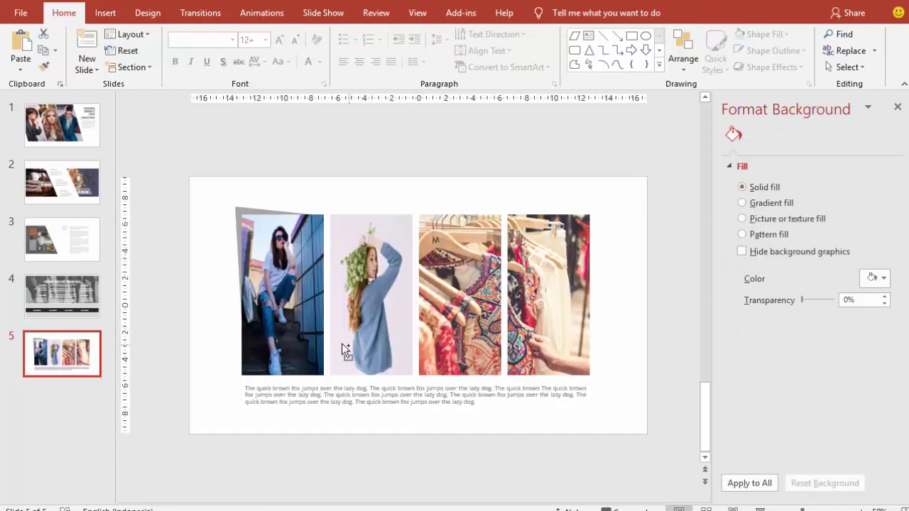
pyautogui.hotkey('ctrl', 'v')
pyautogui.moveTo(277, 310)
pyautogui.mouseDown()
pyautogui.moveTo(287, 327)
pyautogui.moveTo(552, 331)
pyautogui.moveTo(306, 323)
pyautogui.moveTo(209, 187)
pyautogui.moveTo(187, 271)
pyautogui.mouseUp()
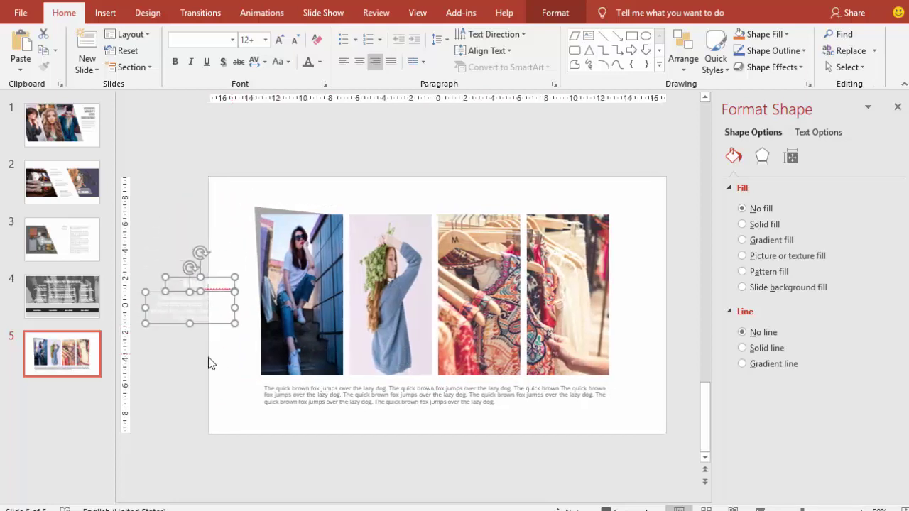
pyautogui.click(178, 360)
# Duplicate the first photo over its lower part and change the copy's fill to a gradient.
pyautogui.click(294, 222)
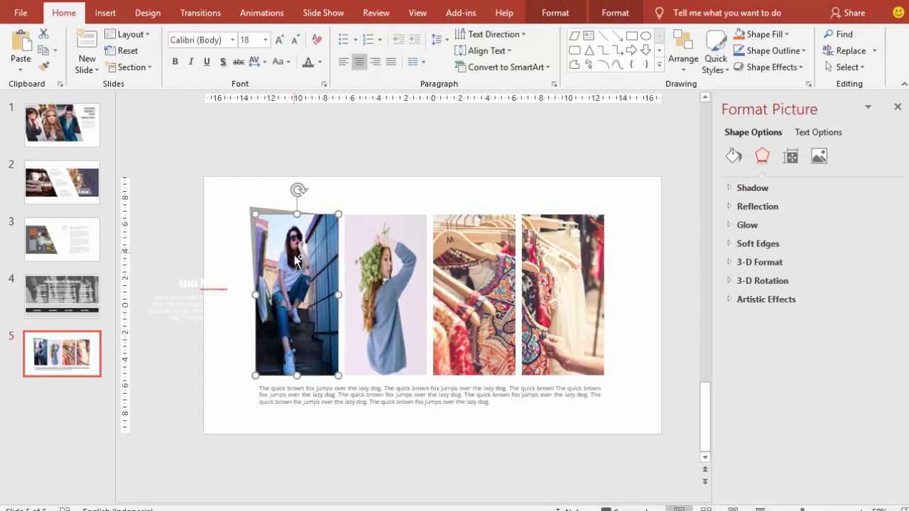
pyautogui.moveTo(294, 252); pyautogui.dragTo(298, 331)
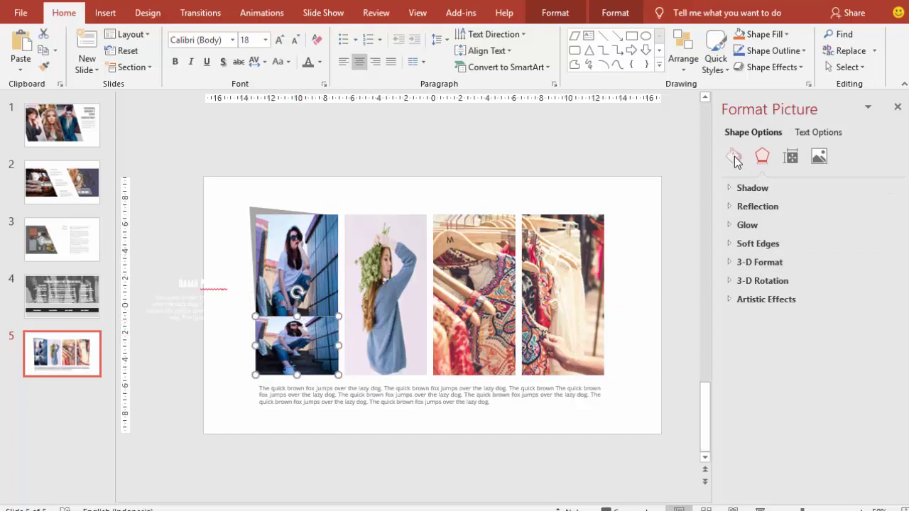
pyautogui.click(733, 157)
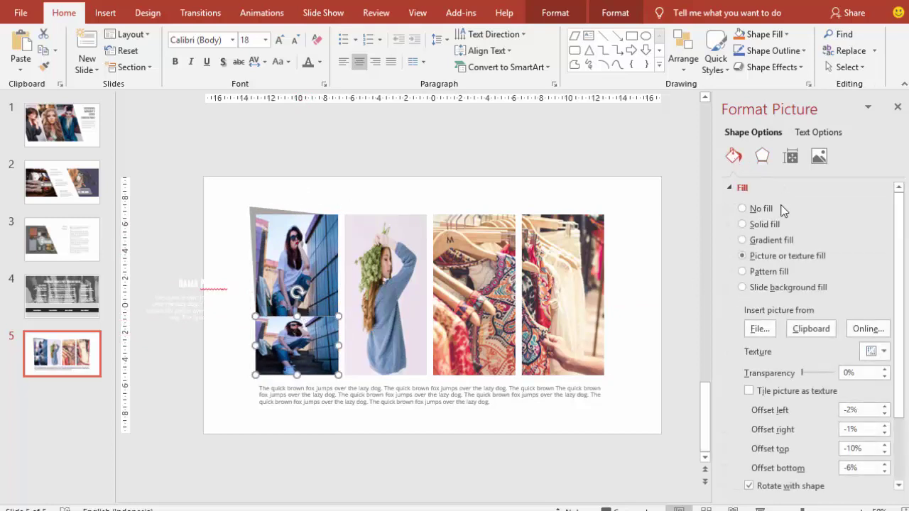
pyautogui.click(742, 224)
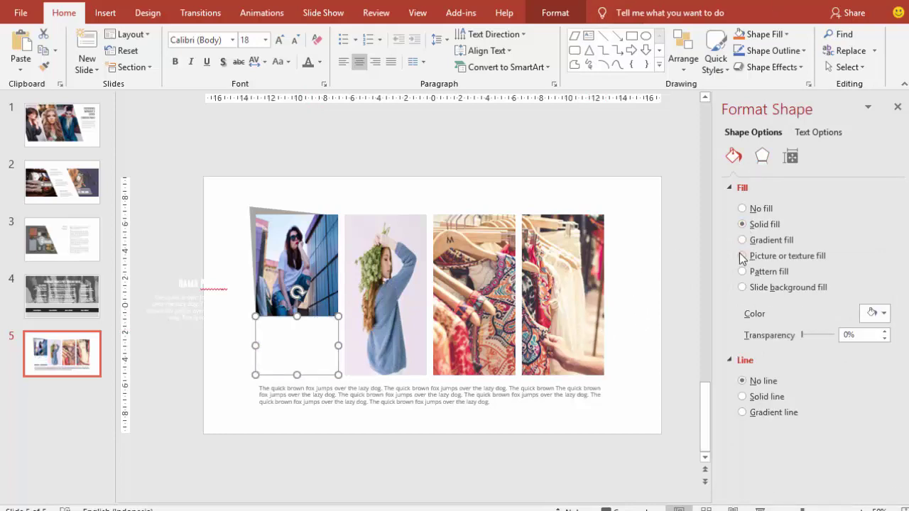
pyautogui.click(756, 242)
pyautogui.keyDown('ctrl'); pyautogui.scroll(2, 314, 389); pyautogui.keyUp('ctrl')
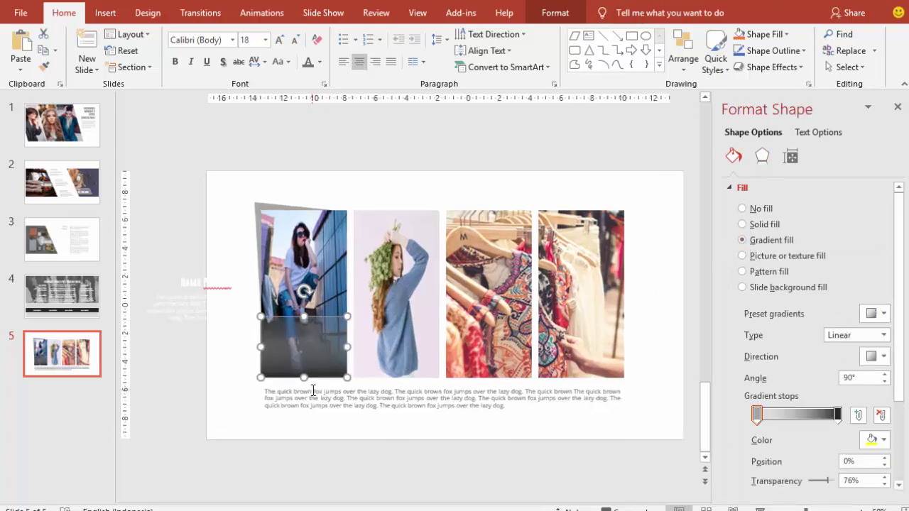
pyautogui.keyDown('ctrl'); pyautogui.scroll(1, 313, 385); pyautogui.keyUp('ctrl')
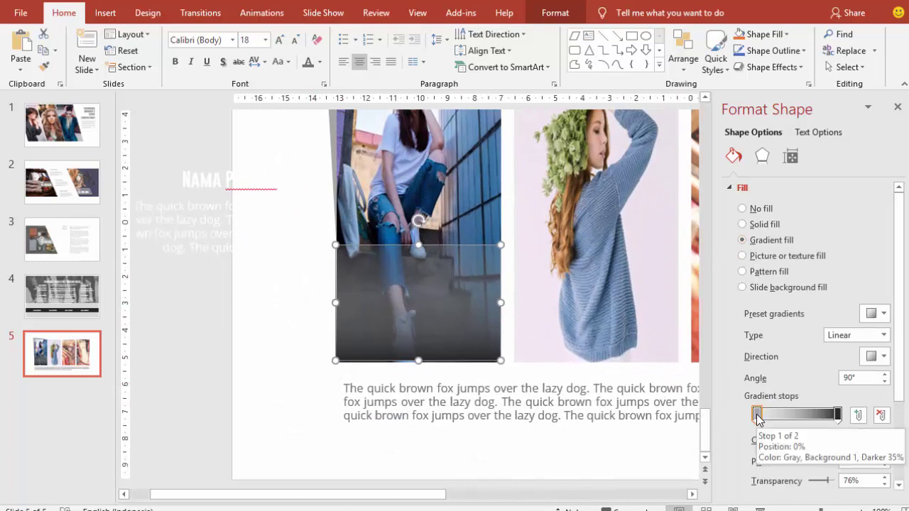
# Make the first gradient stop transparent light grey and move the dark stop to about 86%.
pyautogui.click(838, 415)
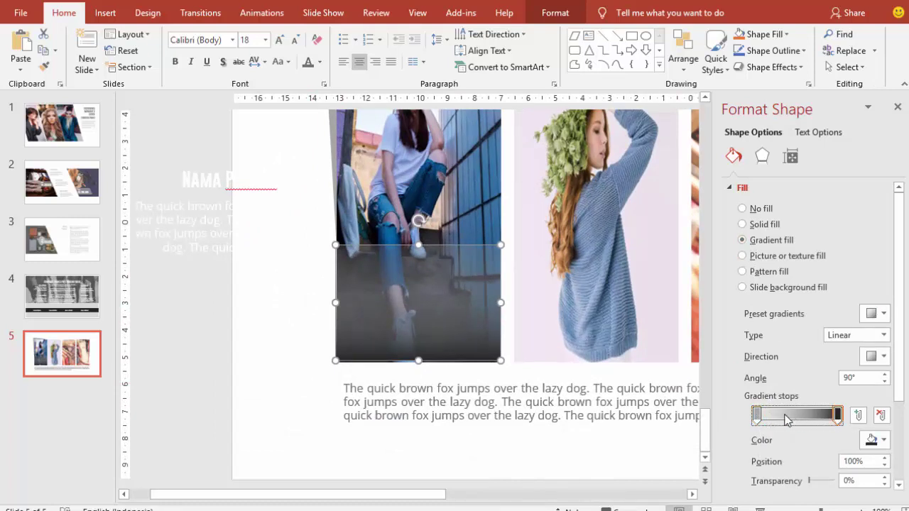
pyautogui.click(756, 416)
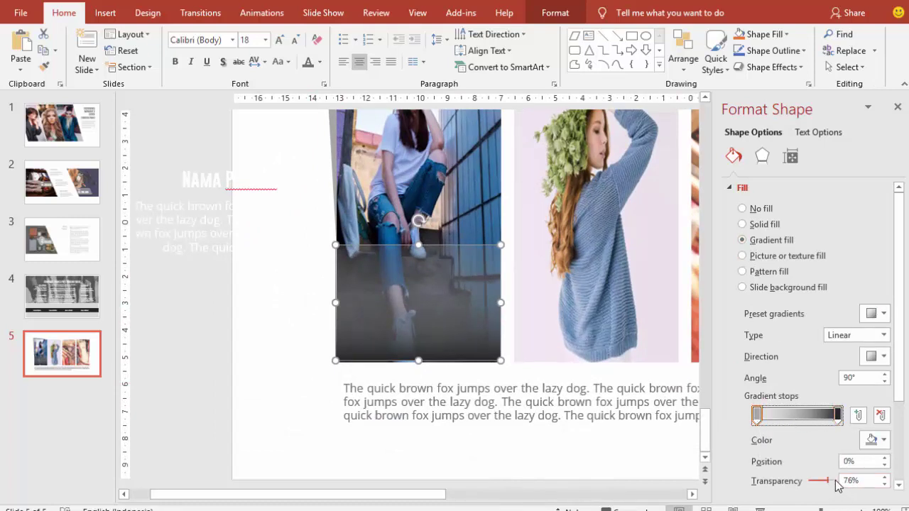
pyautogui.moveTo(828, 485)
pyautogui.mouseDown()
pyautogui.moveTo(806, 483)
pyautogui.moveTo(830, 483)
pyautogui.mouseUp()
pyautogui.click(870, 440)
pyautogui.click(799, 343)
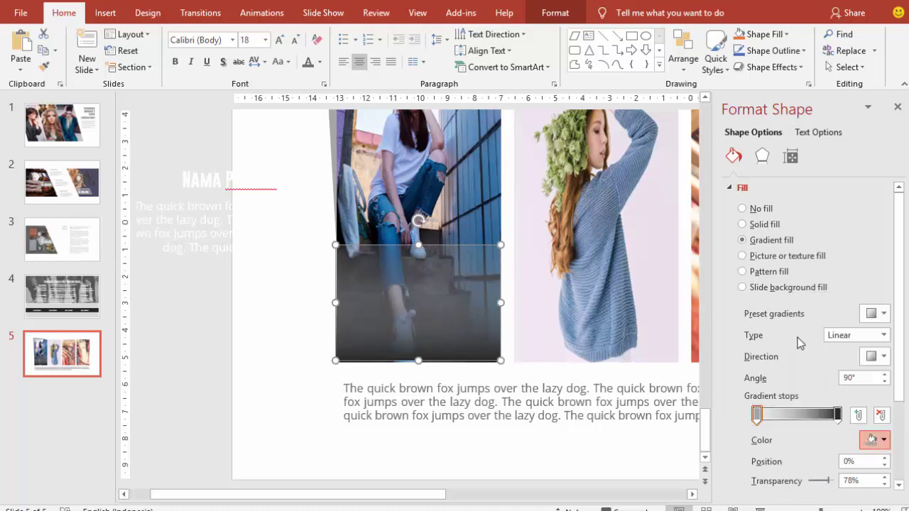
pyautogui.click(757, 415)
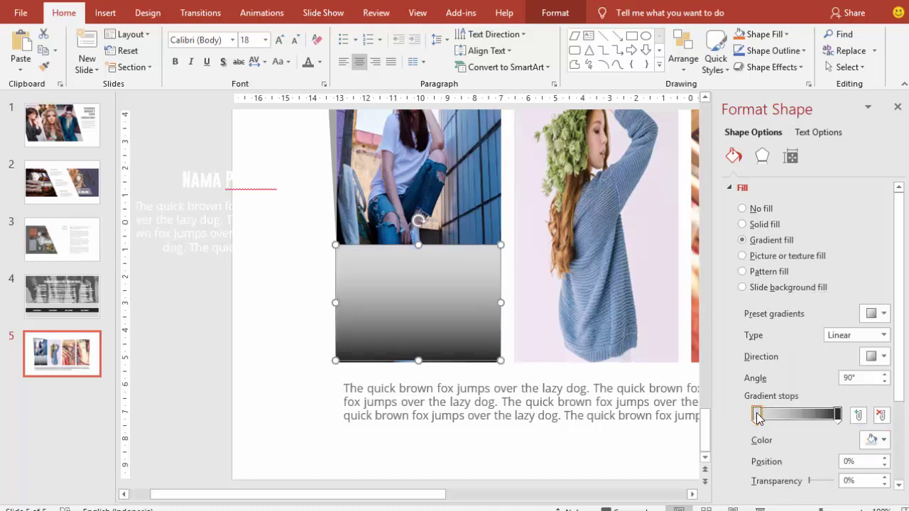
pyautogui.click(812, 482)
pyautogui.moveTo(812, 483); pyautogui.dragTo(831, 487)
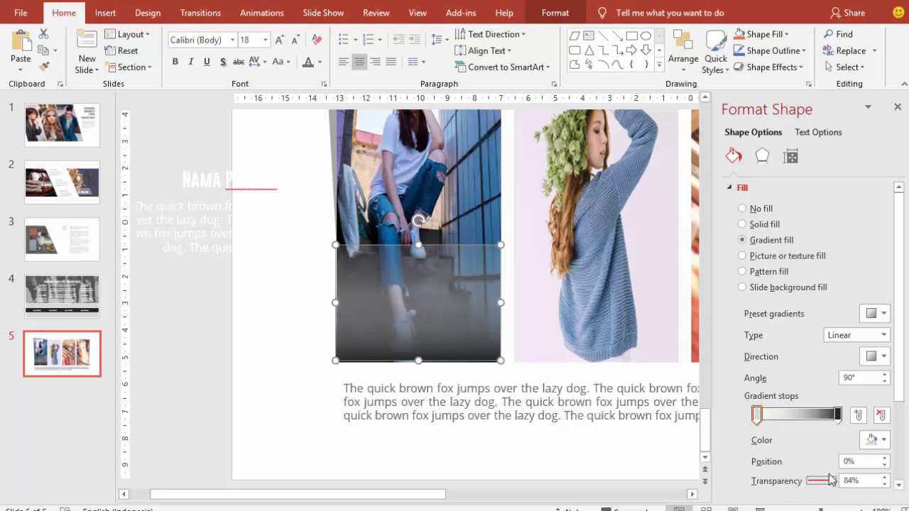
pyautogui.moveTo(838, 416); pyautogui.dragTo(830, 421)
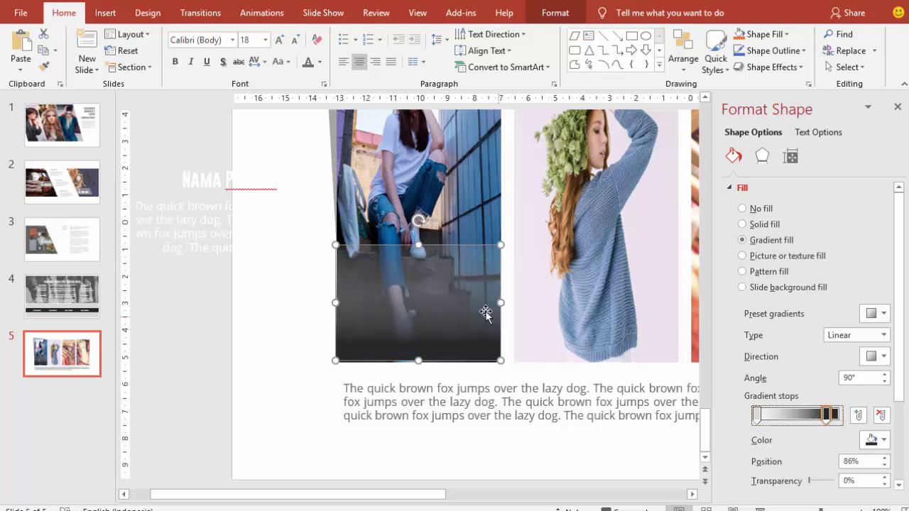
pyautogui.moveTo(472, 308); pyautogui.dragTo(474, 310)
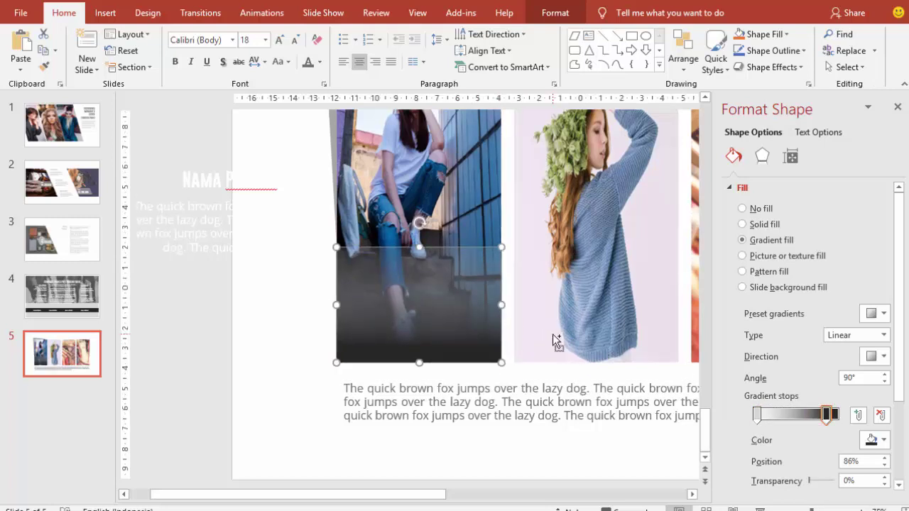
pyautogui.keyDown('ctrl'); pyautogui.scroll(-3, 553, 339); pyautogui.keyUp('ctrl')
# Duplicate the first photo's dark gradient overlay onto photos 2, 3 and 4.
pyautogui.click(281, 349)
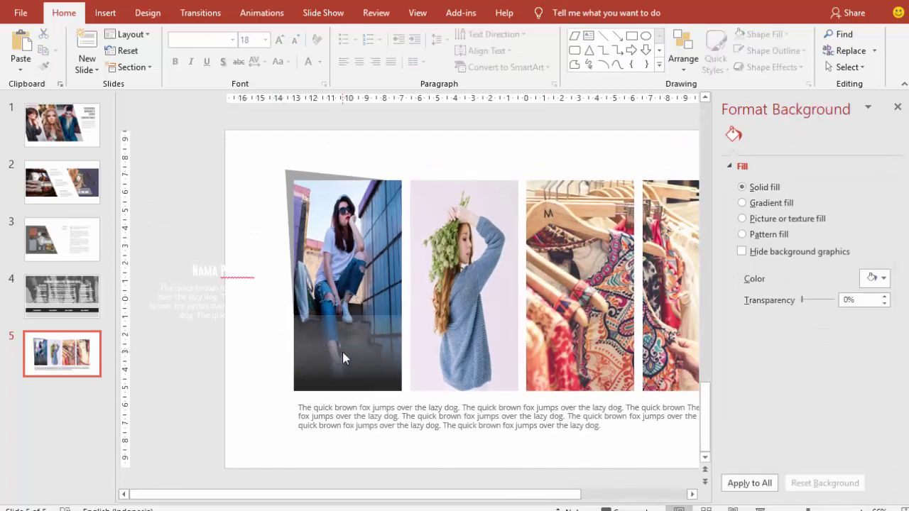
pyautogui.click(342, 352)
pyautogui.moveTo(359, 355); pyautogui.dragTo(468, 353)
pyautogui.hotkey('ctrl', 'd')
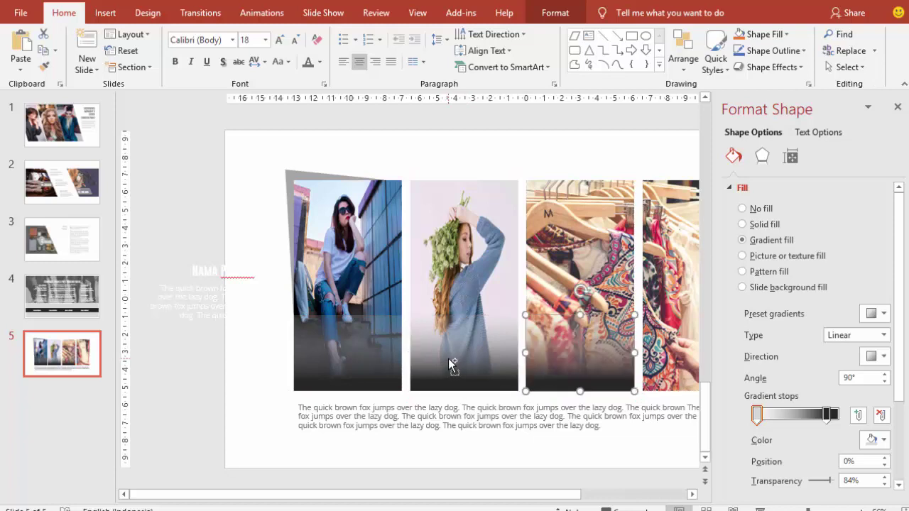
pyautogui.hotkey('ctrl', 'd')
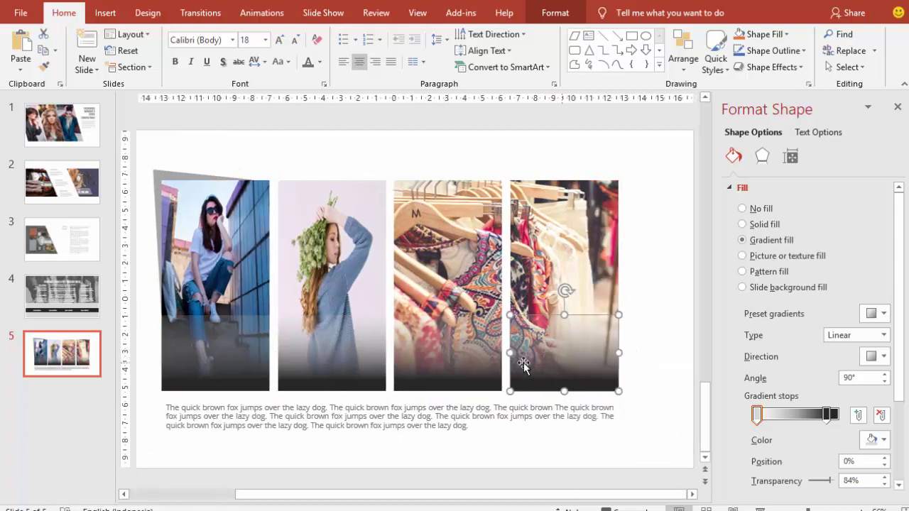
pyautogui.click(657, 364)
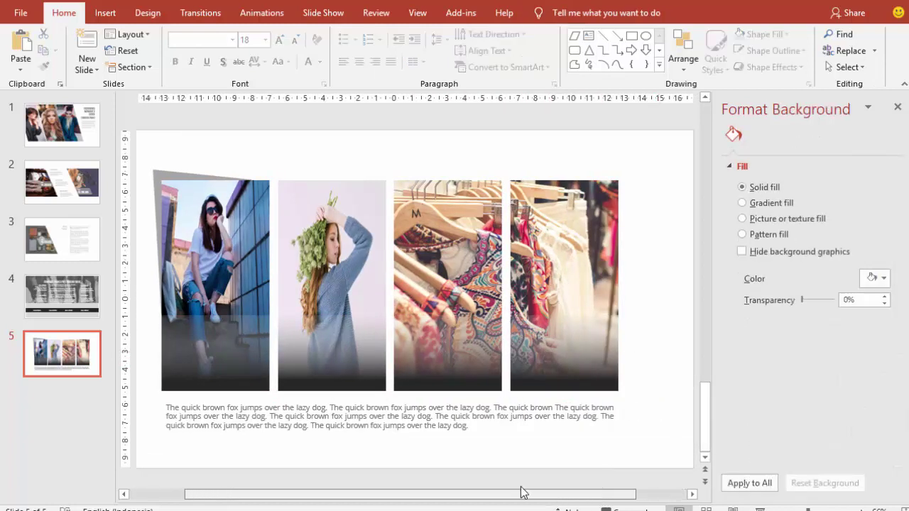
pyautogui.moveTo(601, 493); pyautogui.dragTo(499, 492)
# Move the 'Nama Produk' title and caption text onto the bottom of the first photo.
pyautogui.click(195, 272)
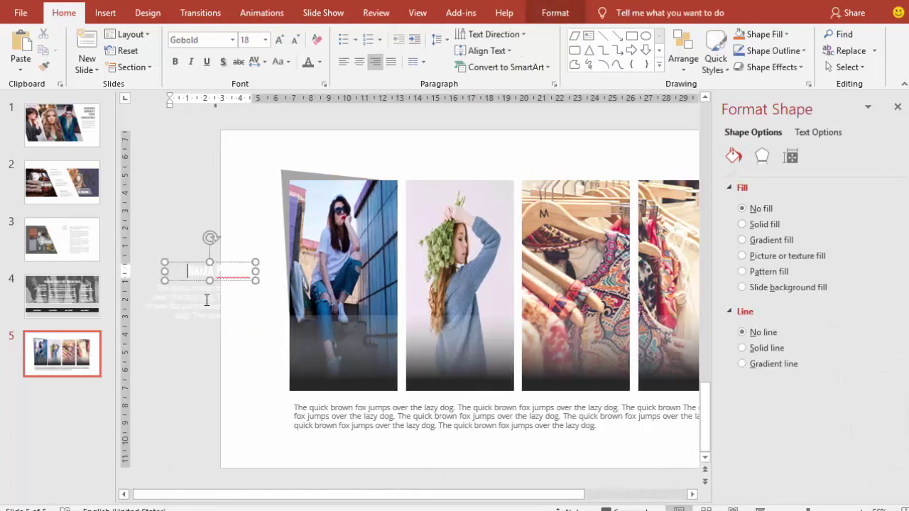
pyautogui.keyDown('shift'); pyautogui.click(206, 297); pyautogui.keyUp('shift')
pyautogui.rightClick(221, 284)
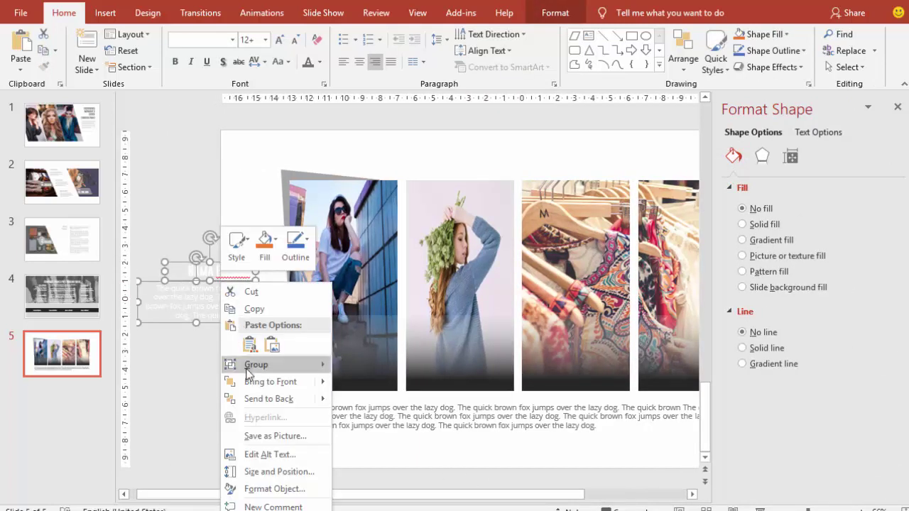
pyautogui.press('Escape')
pyautogui.moveTo(234, 264); pyautogui.dragTo(370, 326)
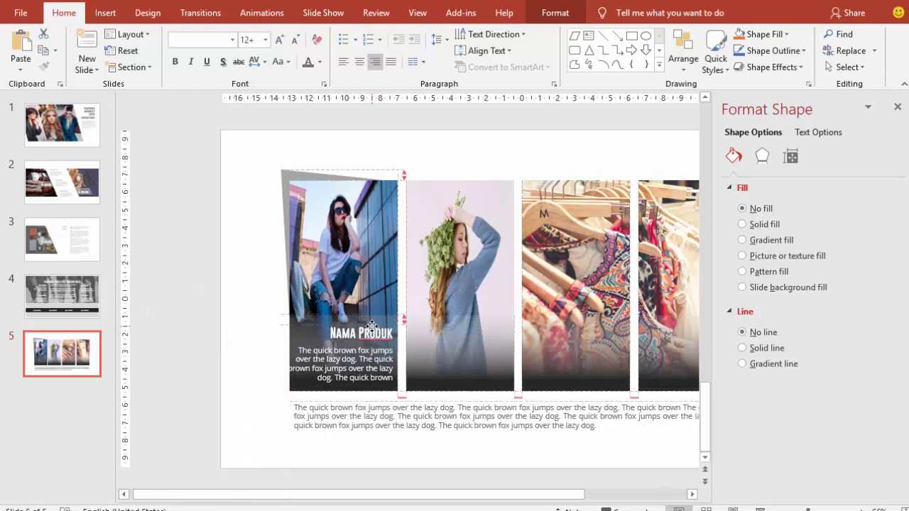
pyautogui.moveTo(371, 326); pyautogui.dragTo(371, 327)
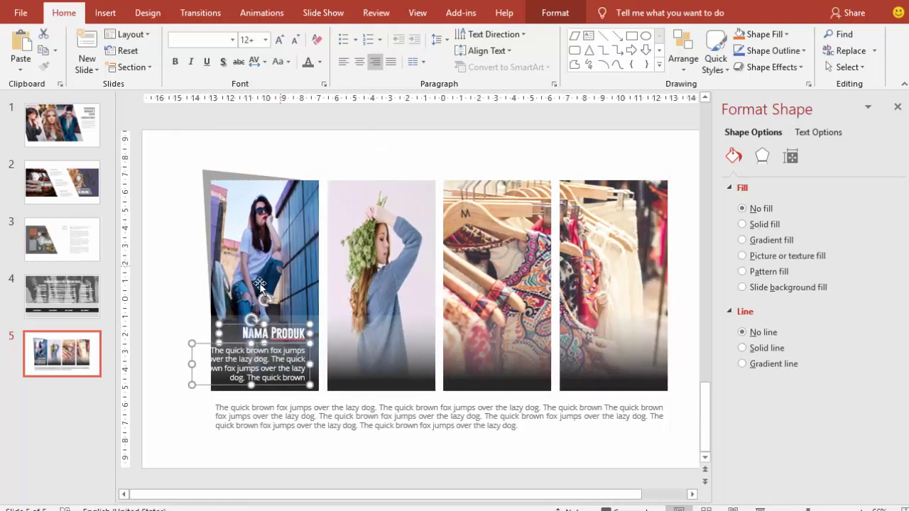
pyautogui.click(181, 352)
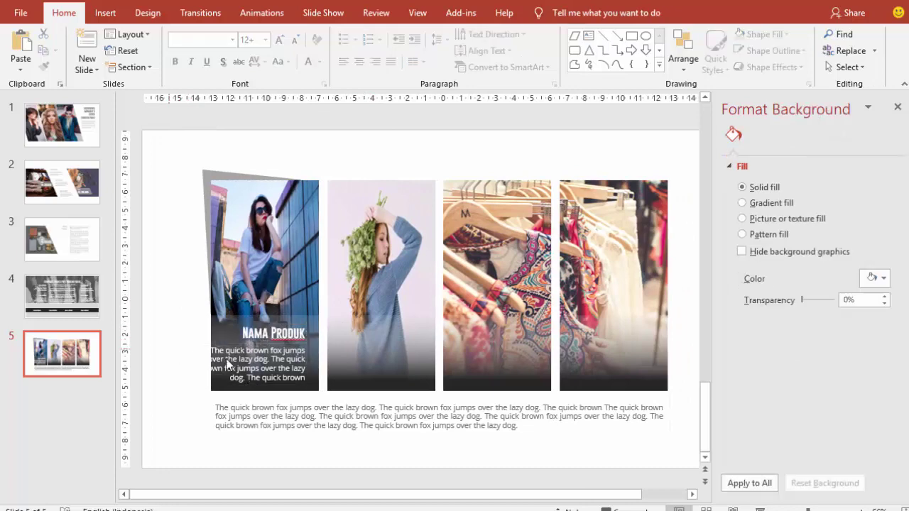
pyautogui.click(190, 364)
pyautogui.moveTo(190, 365); pyautogui.dragTo(213, 364)
# Set the caption to 10 pt and justified, left-align the title, and position both.
pyautogui.click(265, 40)
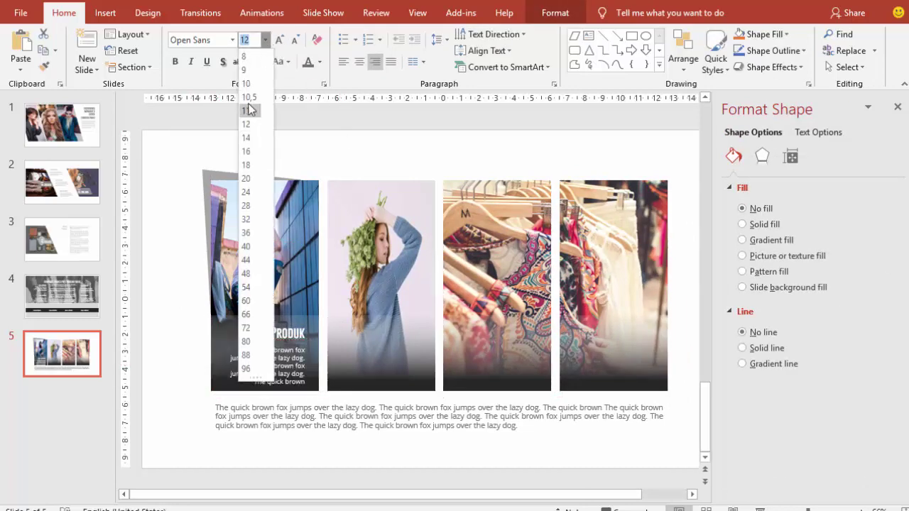
pyautogui.click(248, 83)
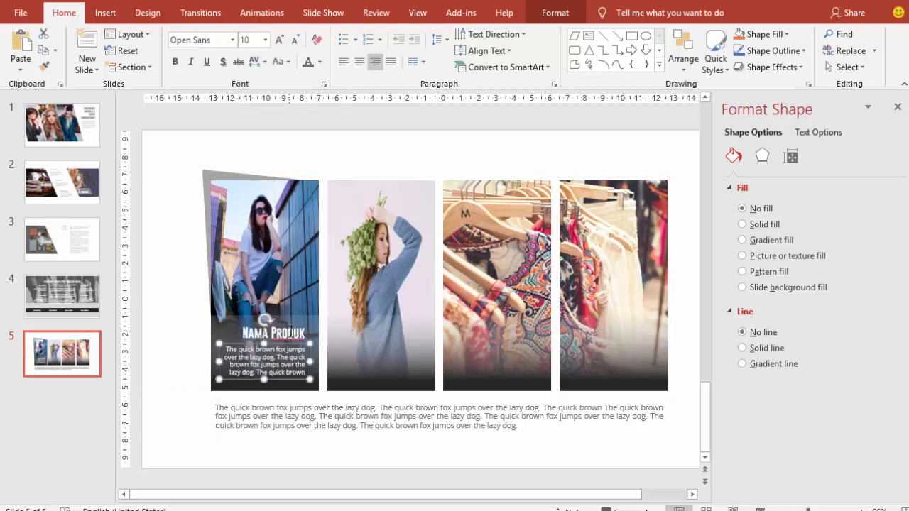
pyautogui.moveTo(290, 332); pyautogui.dragTo(277, 326)
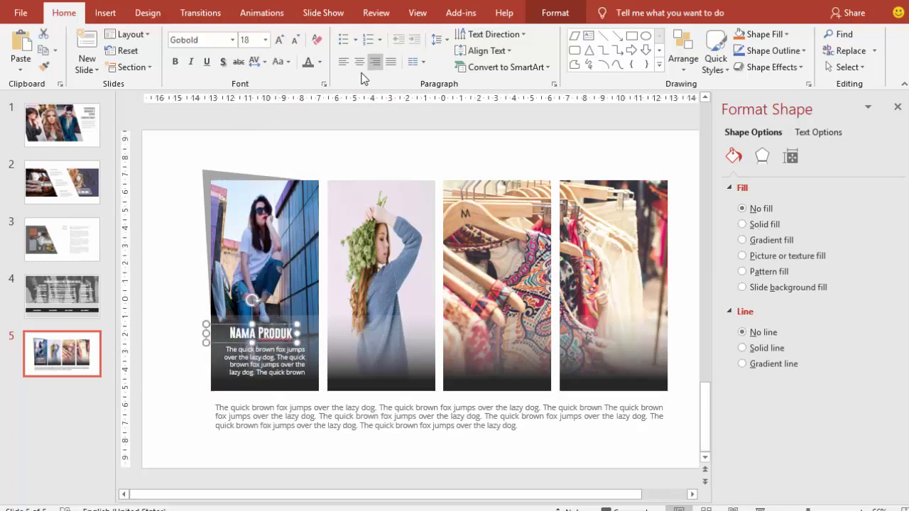
pyautogui.click(343, 62)
pyautogui.moveTo(284, 331); pyautogui.dragTo(287, 328)
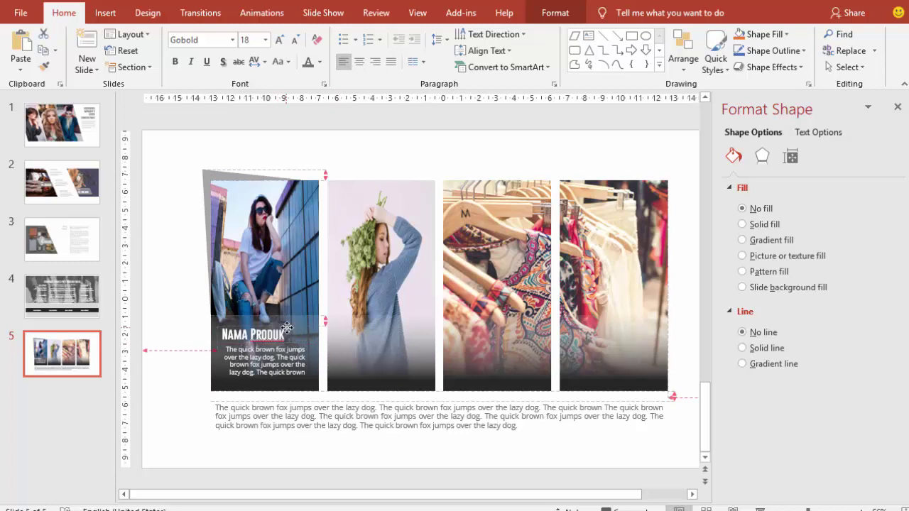
pyautogui.click(275, 358)
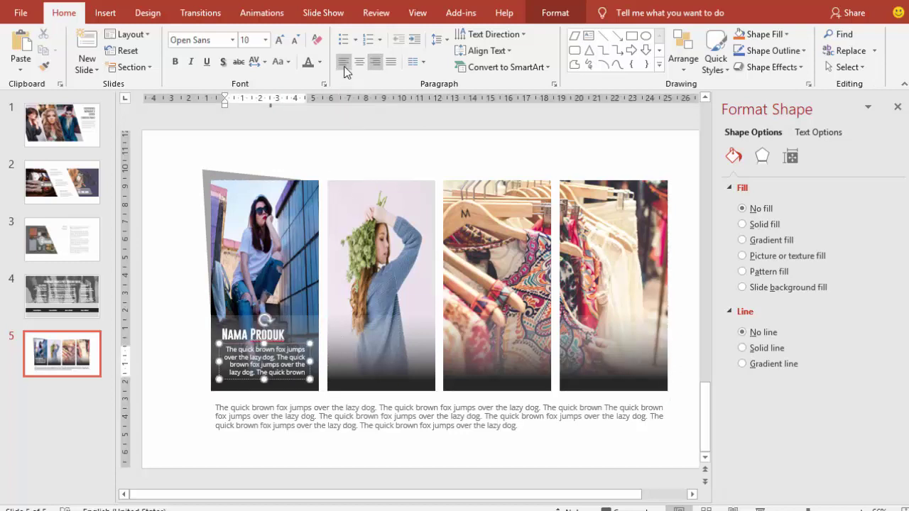
pyautogui.click(391, 63)
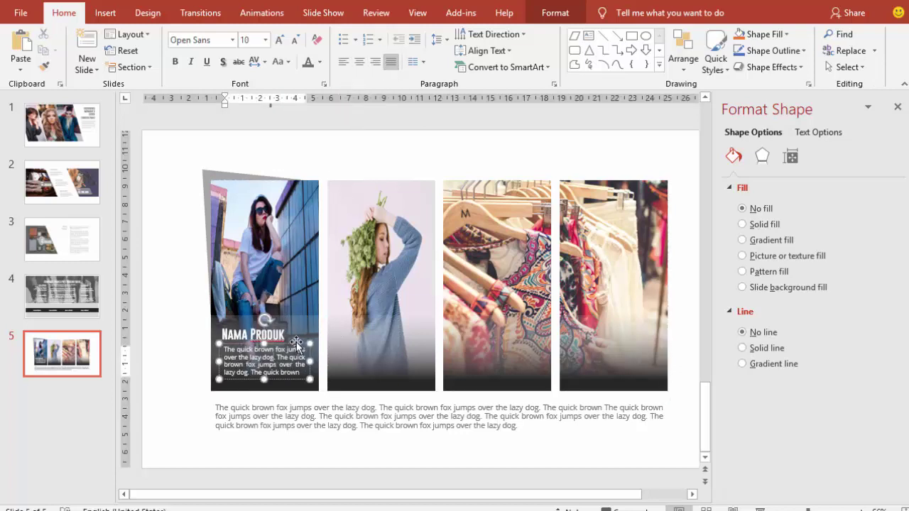
pyautogui.moveTo(296, 343); pyautogui.dragTo(411, 331)
# Copy the title and caption onto the second, third and fourth photos.
pyautogui.keyDown('shift'); pyautogui.click(245, 334); pyautogui.keyUp('shift')
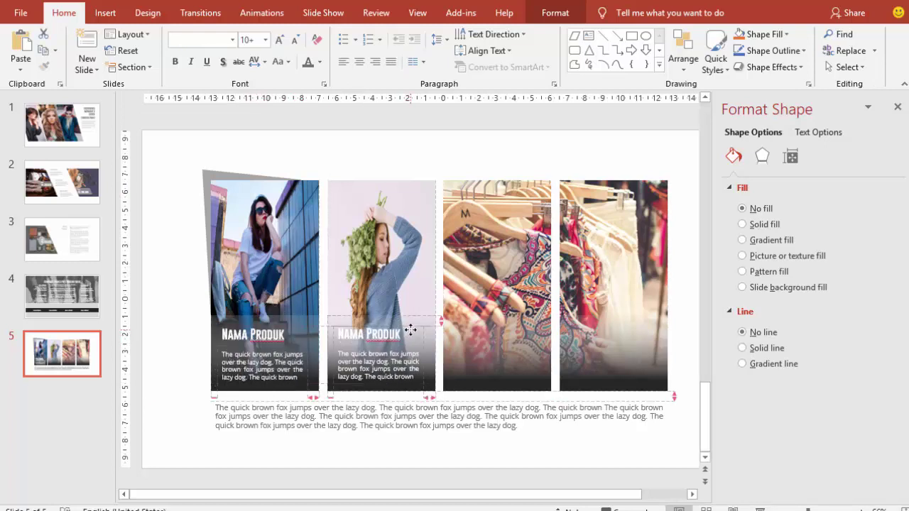
pyautogui.keyDown('ctrl'); pyautogui.moveTo(410, 330); pyautogui.dragTo(413, 332); pyautogui.keyUp('ctrl')
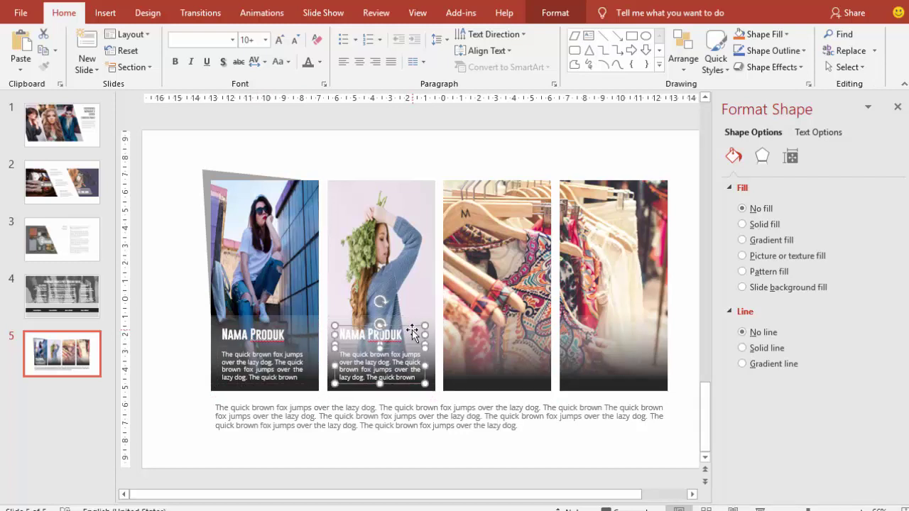
pyautogui.hotkey('ctrl', 'd')
pyautogui.hotkey('ctrl', 'd')
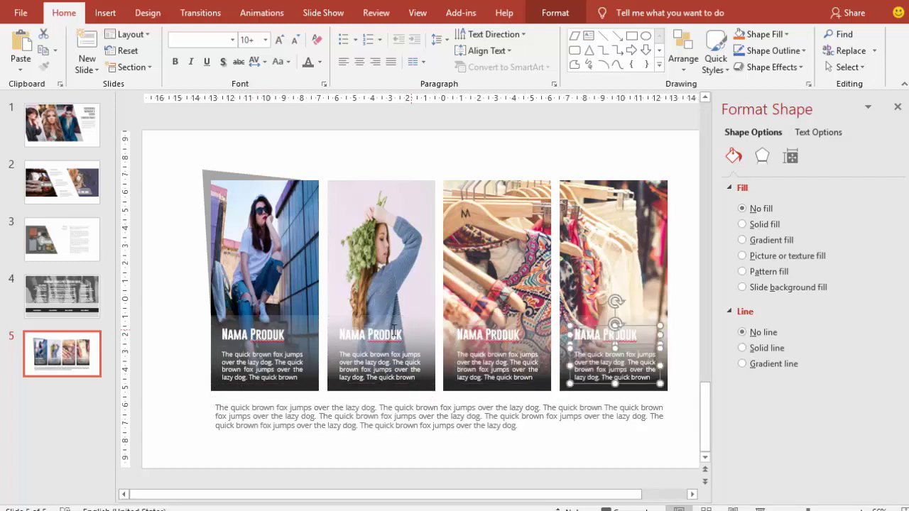
pyautogui.click(175, 294)
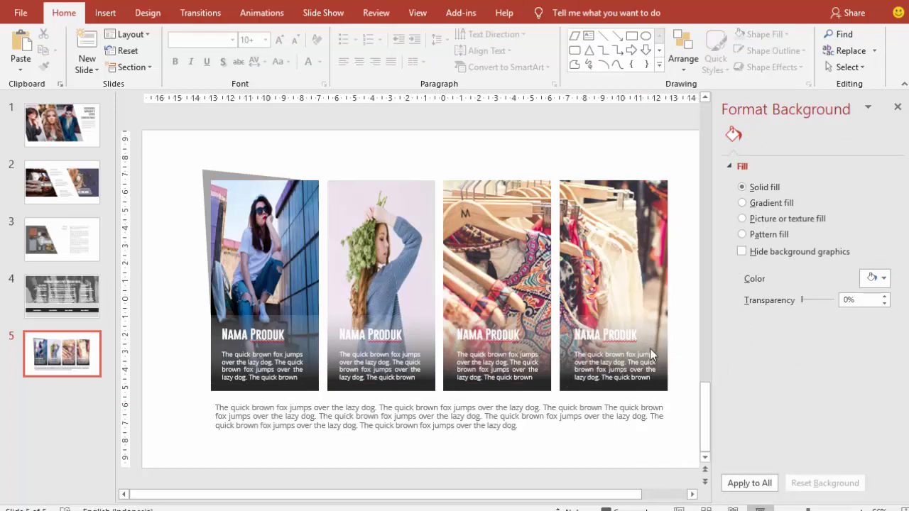
# Preview slide 5 as a full-screen slide show, then close the Format Background pane.
pyautogui.hotkey('shift', 'F5')
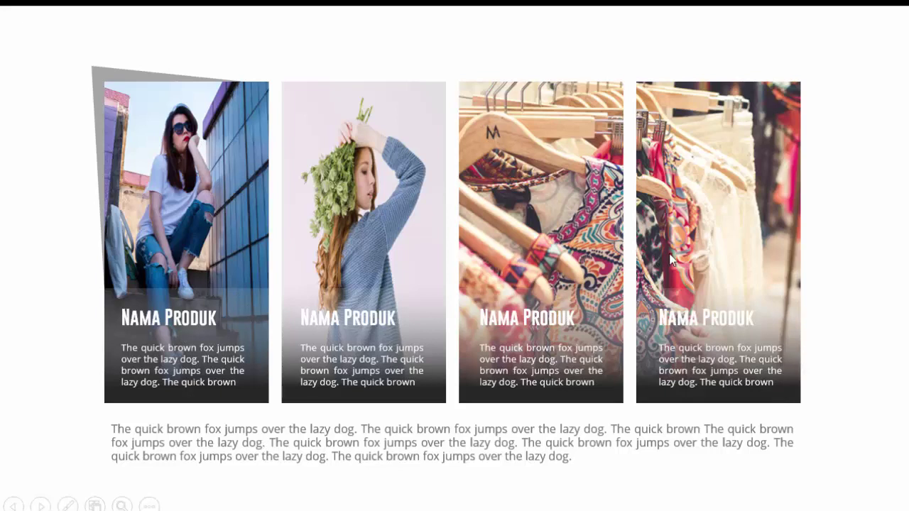
pyautogui.press('Escape')
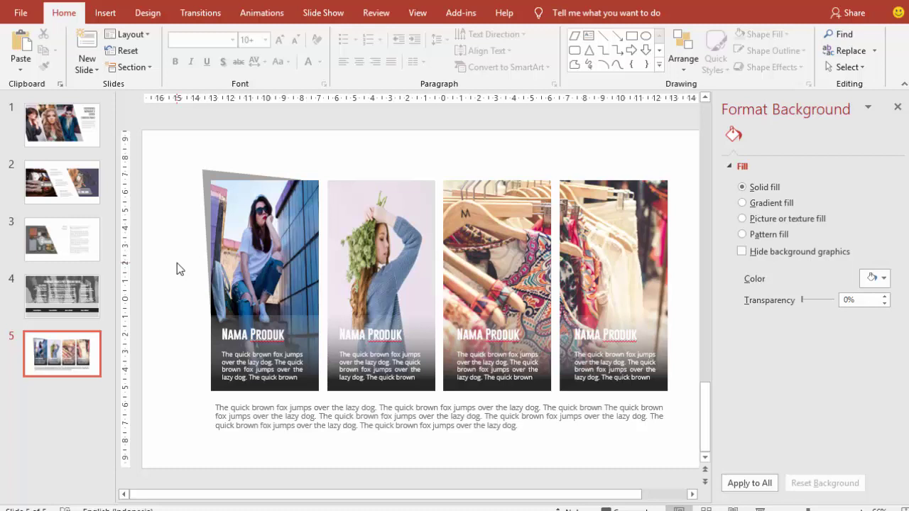
pyautogui.click(898, 107)
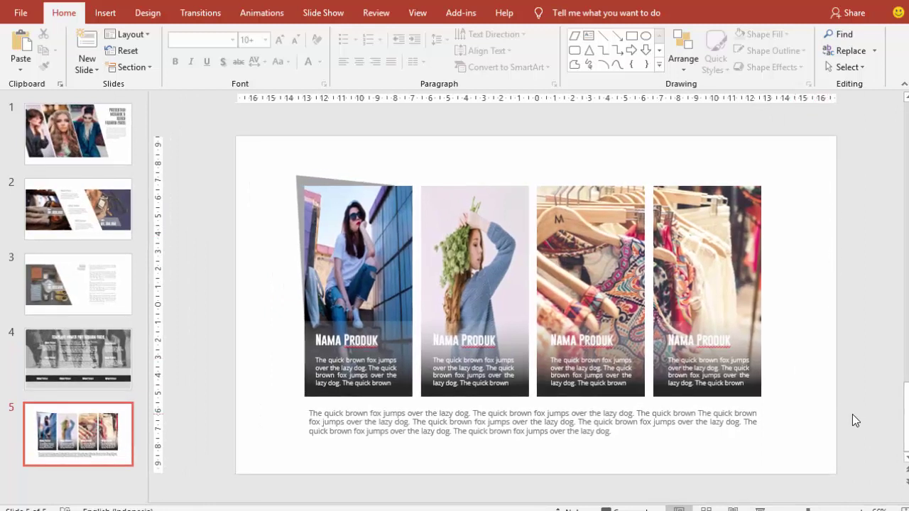